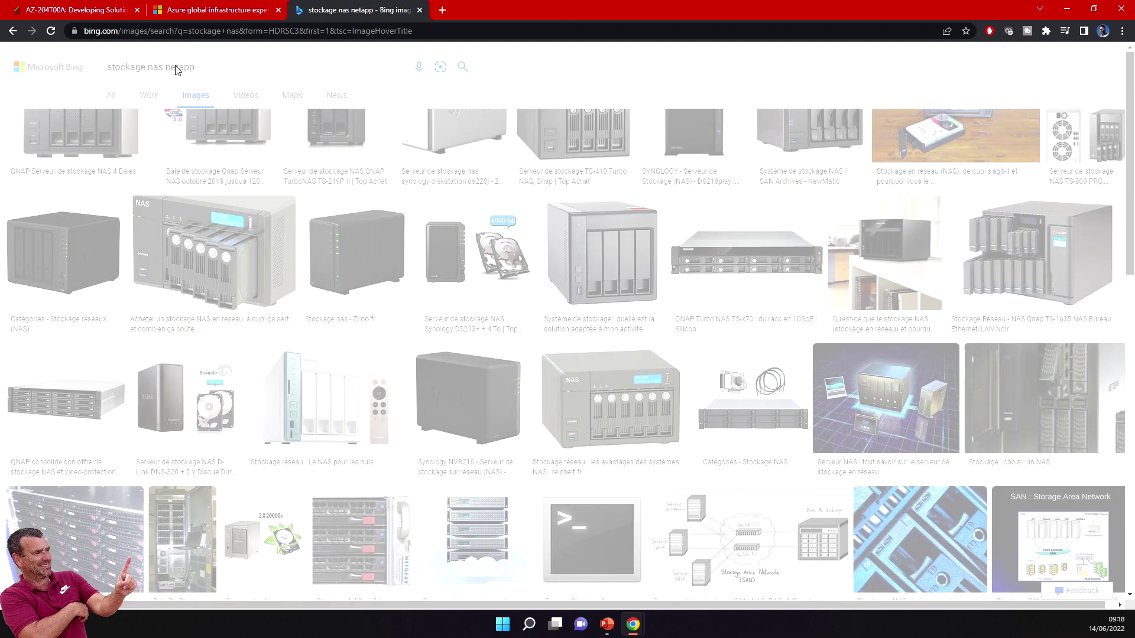
Step: Search Bing images for NetApp NAS storage, view the first NGAnalytics picture, then return to the lab window
{"action": "key", "text": "Return"}
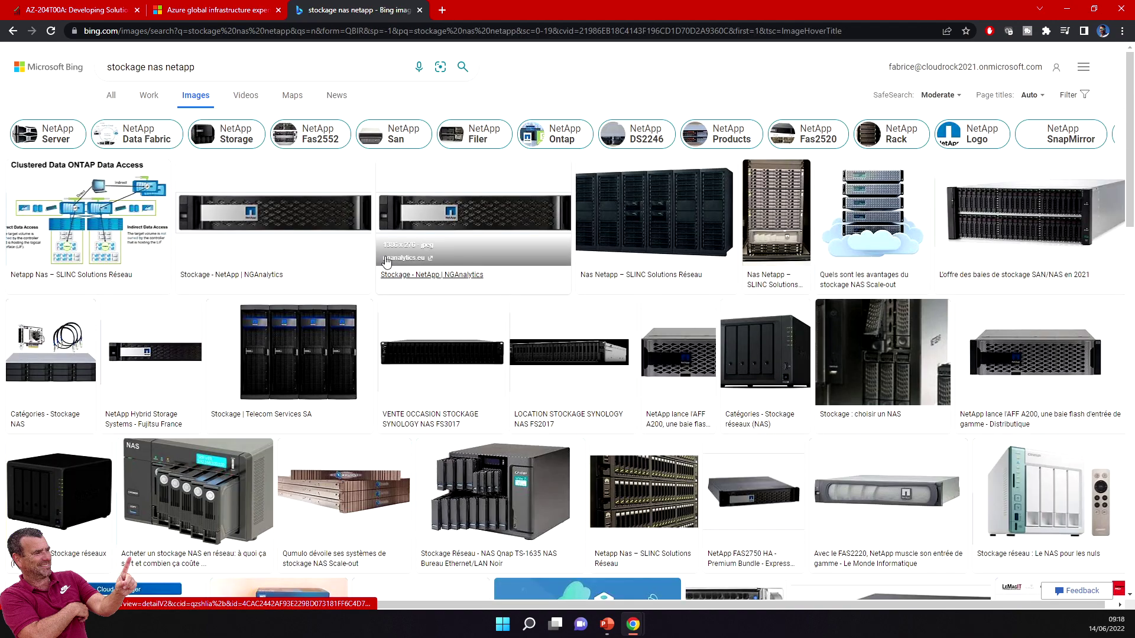
{"action": "left_click", "coordinate": [276, 220]}
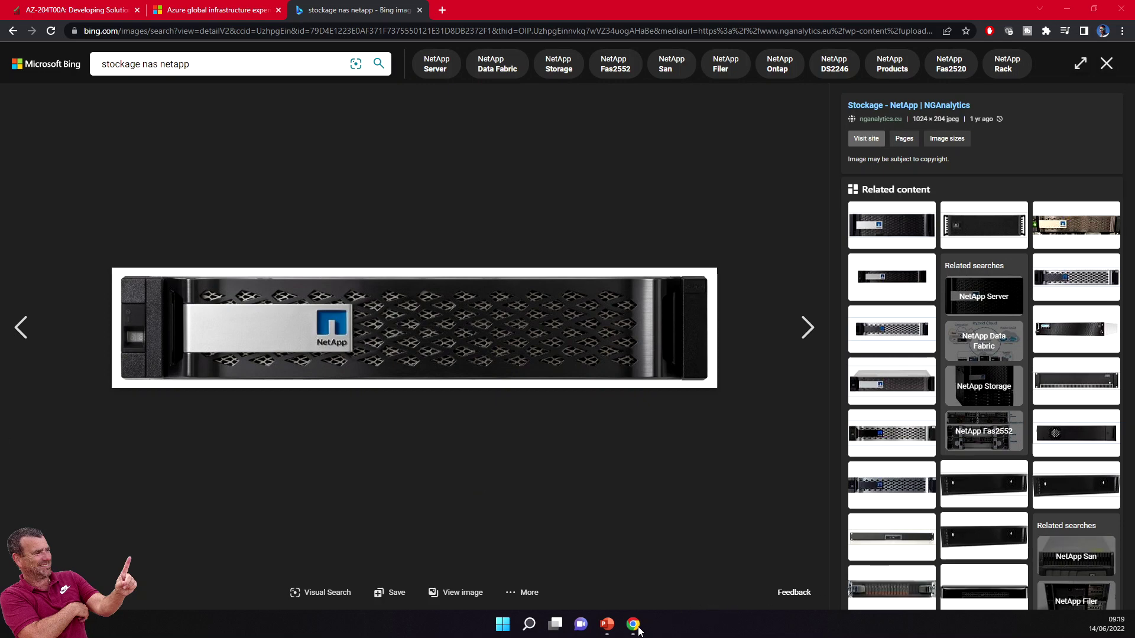
{"action": "mouse_move", "coordinate": [635, 627]}
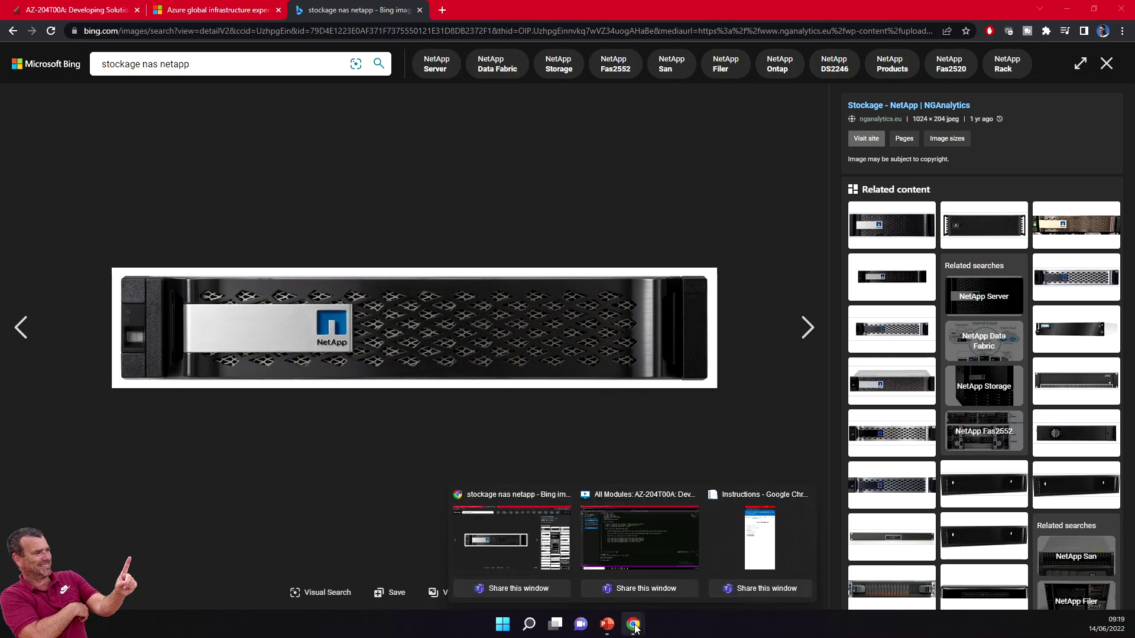
{"action": "left_click", "coordinate": [642, 537]}
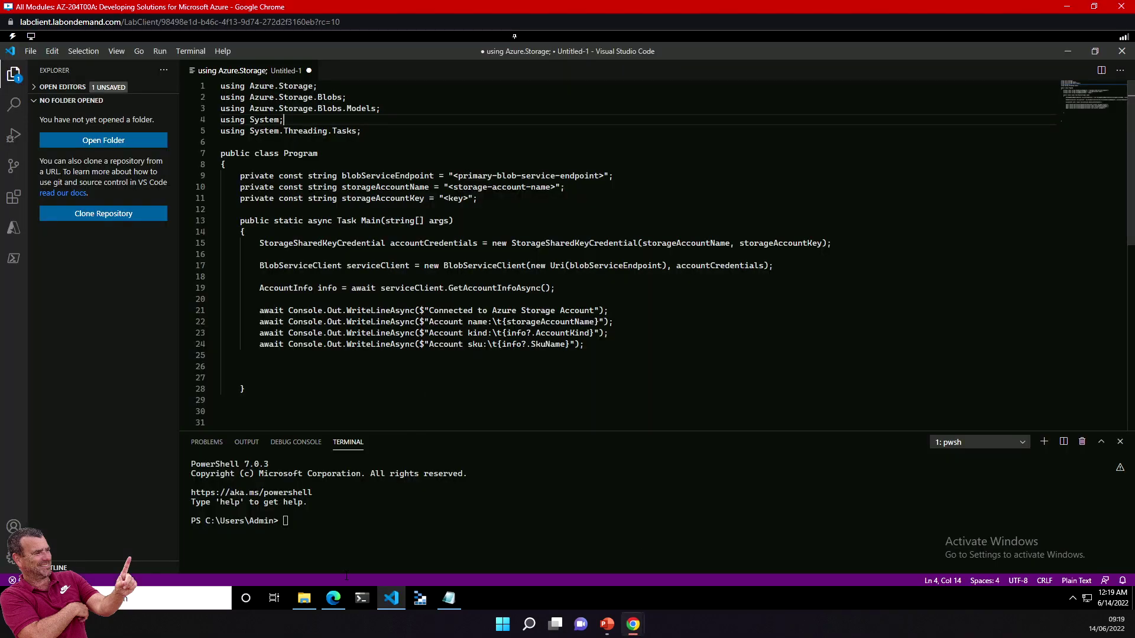
Step: Bring the Azure portal forward in the lab VM and begin a new resource group
{"action": "left_click", "coordinate": [334, 598]}
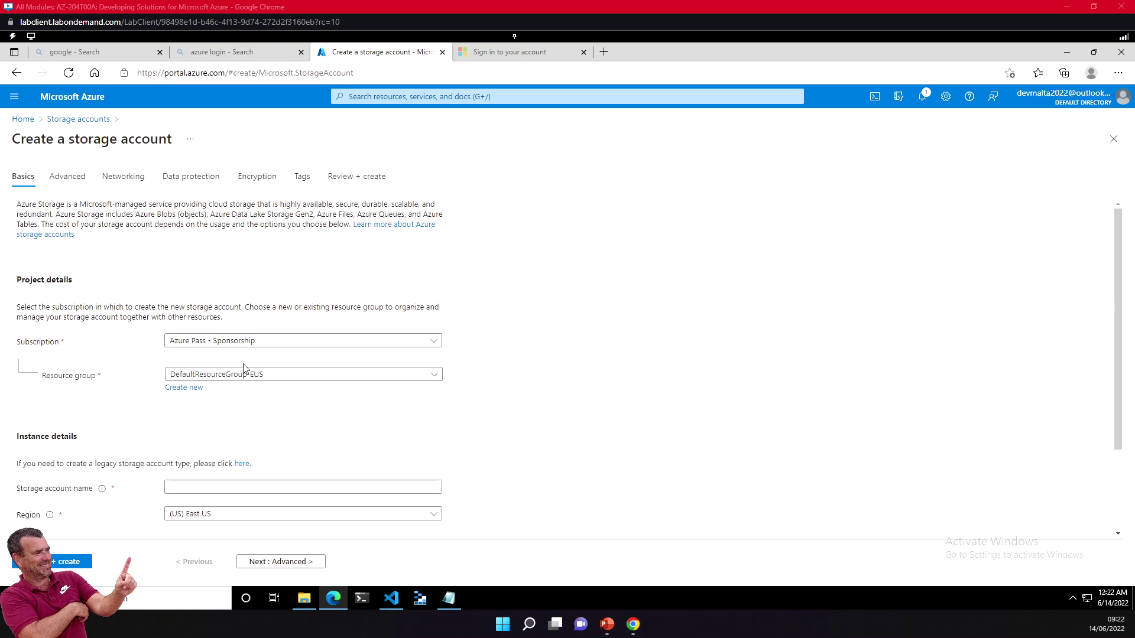
{"action": "left_click", "coordinate": [192, 389]}
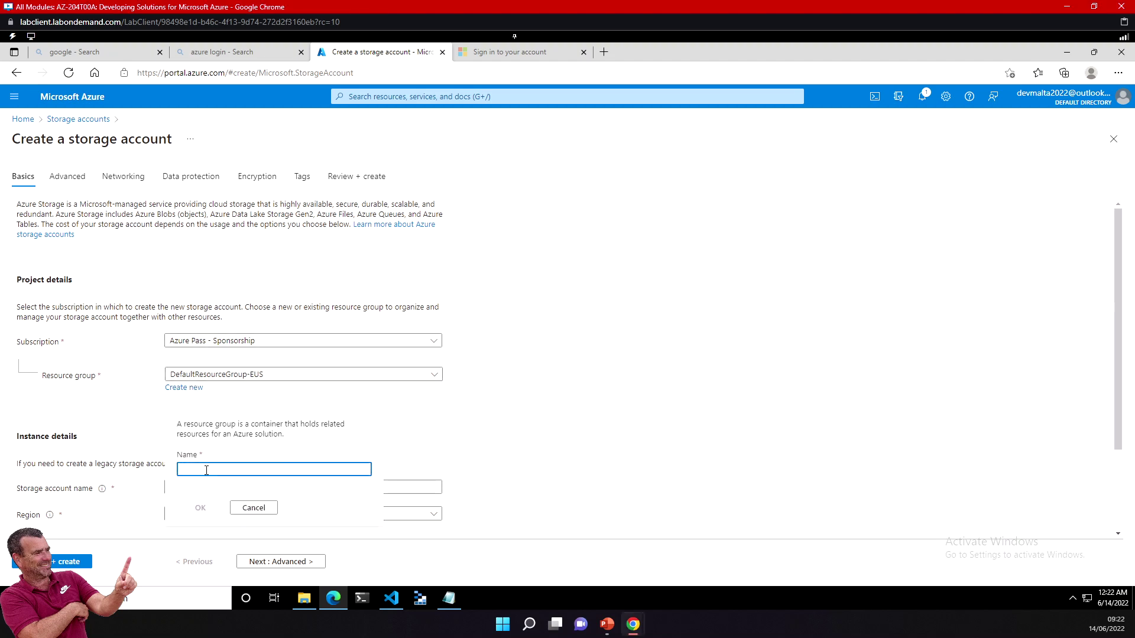
Step: Enter projet_mkt_gallery as the new resource group name, replacing the mistyped az20
{"action": "type", "text": "projet"}
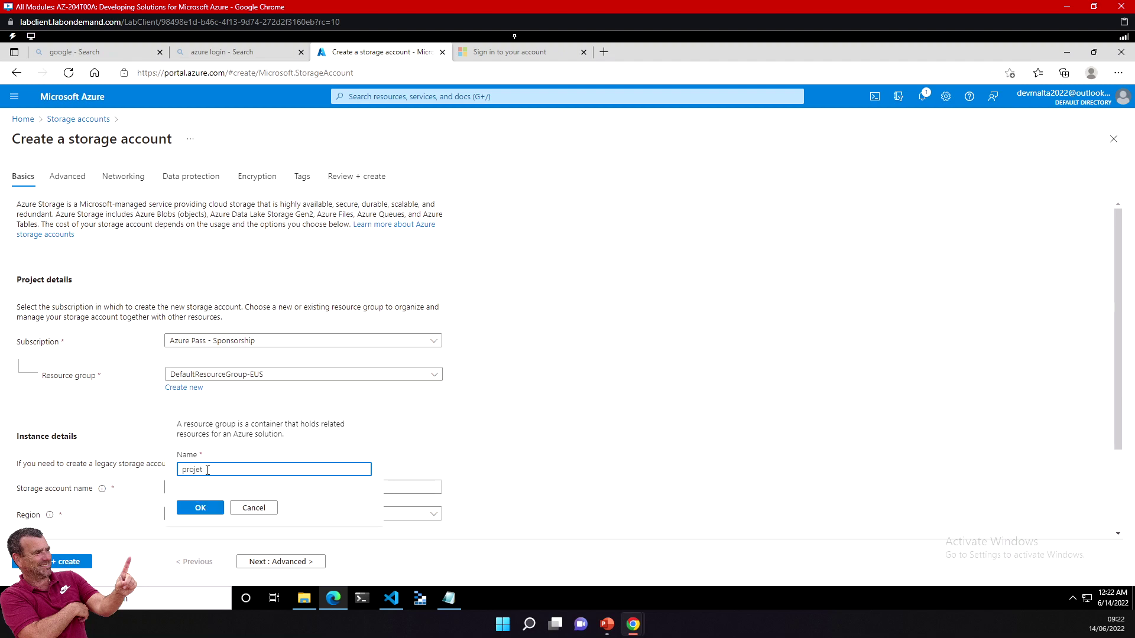
{"action": "type", "text": "_mkt_gallery"}
Step: Confirm resource group projet_mkt_gallery and name the storage account imagemalta after 'image' proved taken
{"action": "left_click", "coordinate": [206, 509]}
{"action": "scroll", "coordinate": [206, 422], "scroll_direction": "down", "scroll_amount": 2}
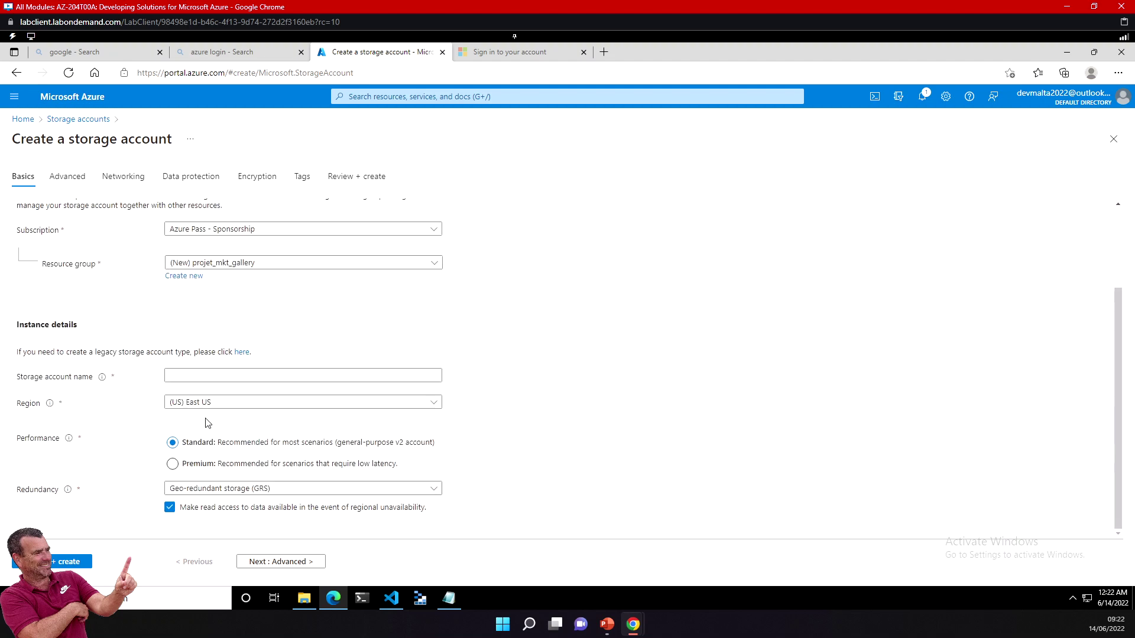
{"action": "left_click", "coordinate": [190, 373]}
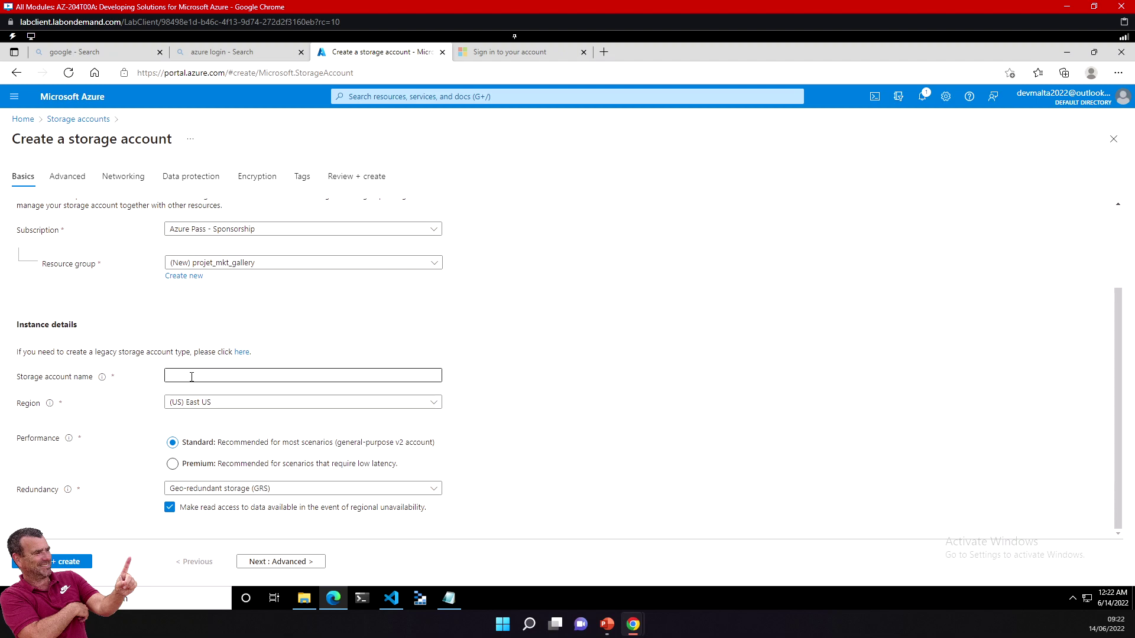
{"action": "left_click", "coordinate": [192, 377]}
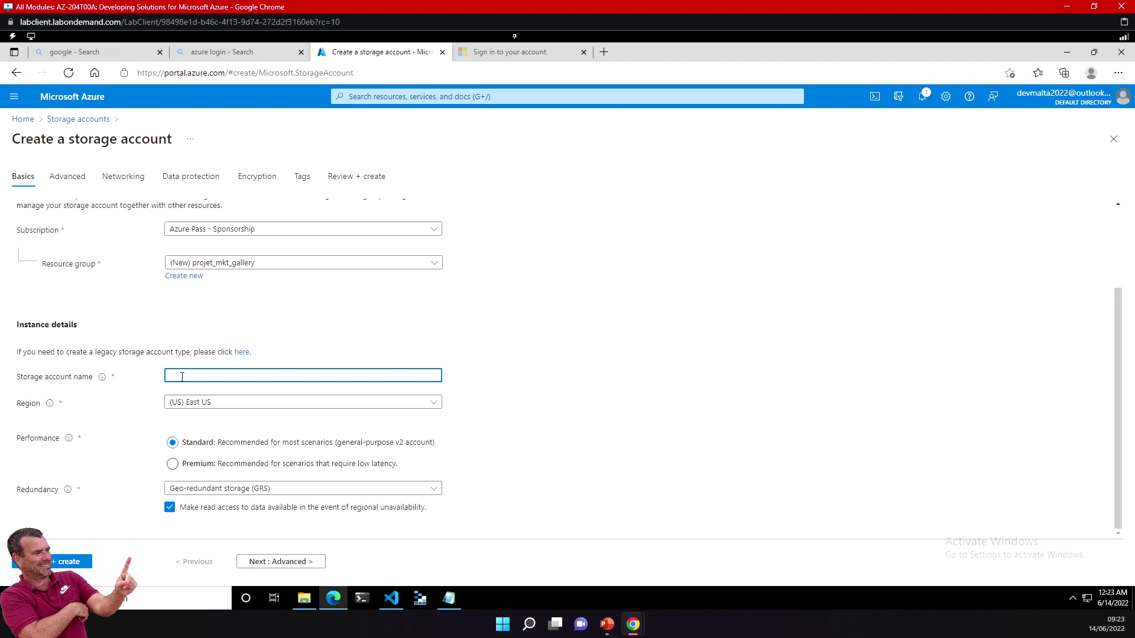
{"action": "type", "text": "image"}
{"action": "key", "text": "BackSpace"}
{"action": "key", "text": "BackSpace"}
{"action": "type", "text": "ge"}
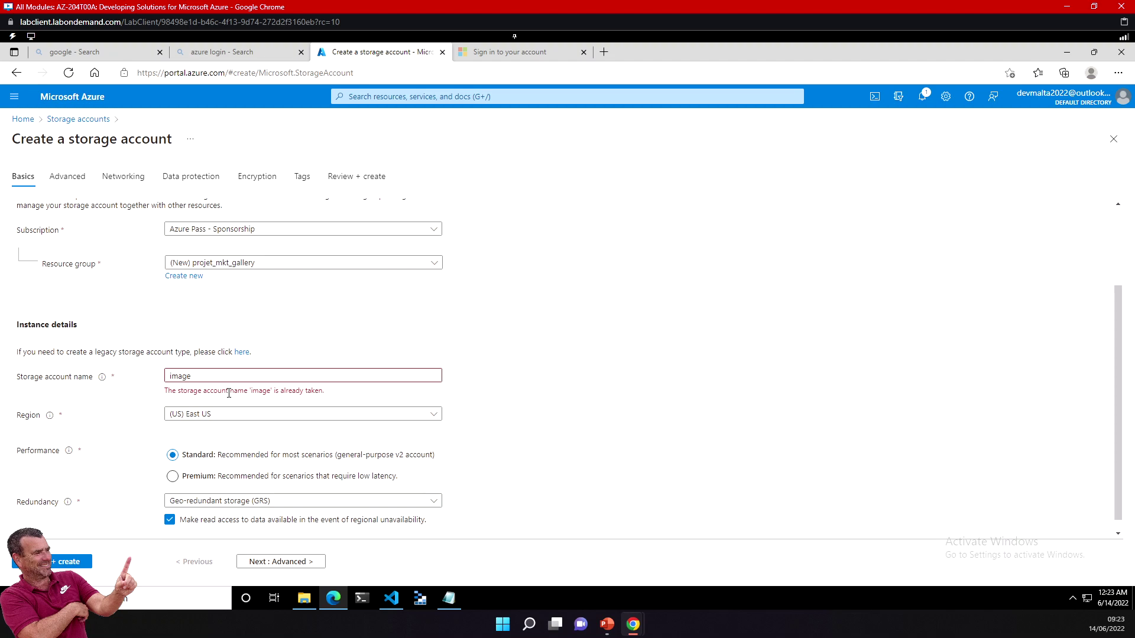
{"action": "left_click", "coordinate": [208, 375]}
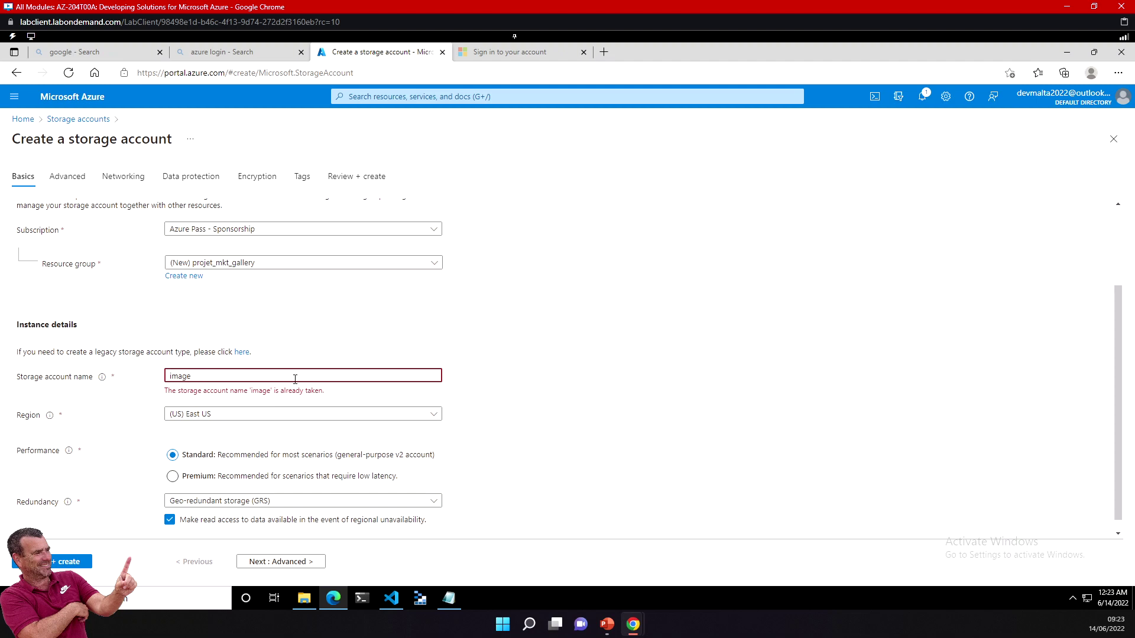
{"action": "type", "text": "malta"}
{"action": "left_click", "coordinate": [324, 289]}
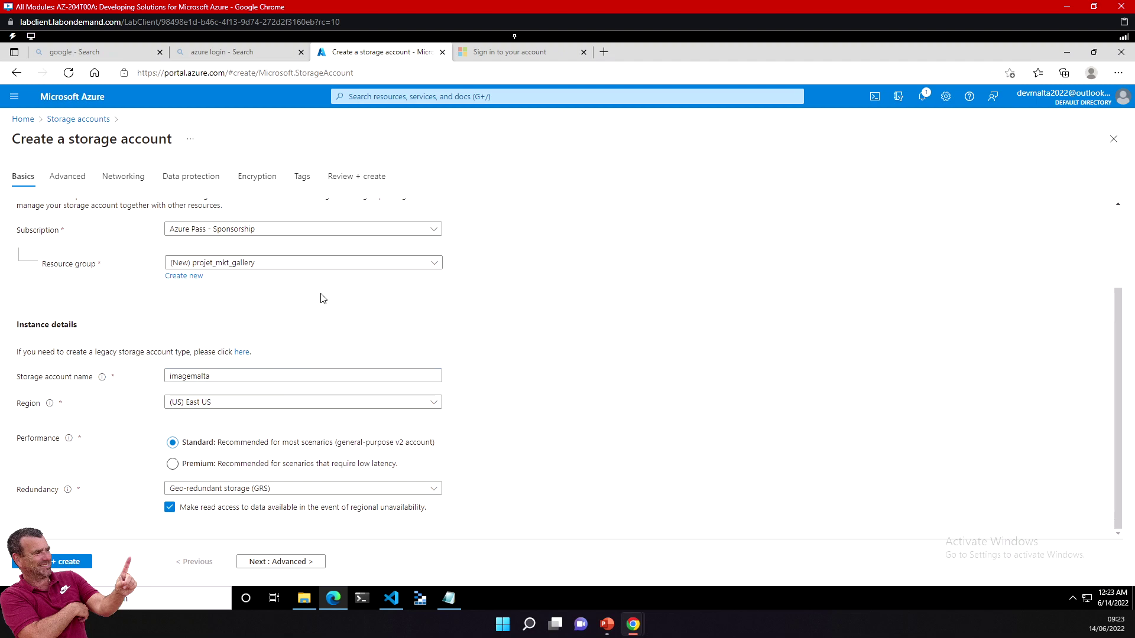
{"action": "left_click", "coordinate": [200, 408]}
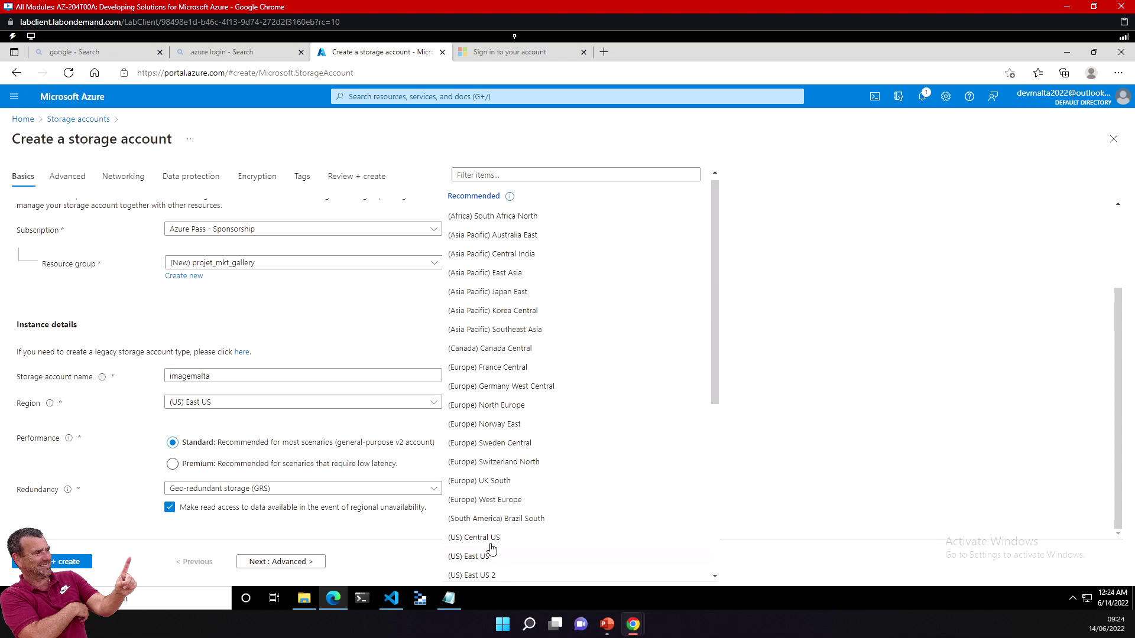
Step: Choose (Canada) Canada Central as the storage account's region
{"action": "left_click", "coordinate": [512, 349]}
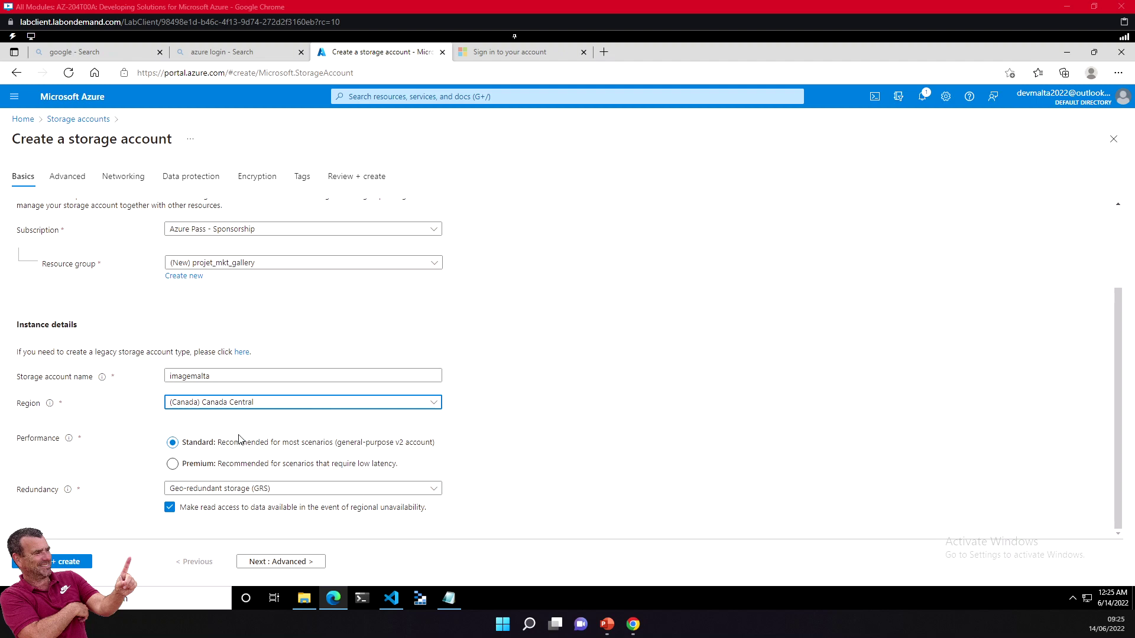
{"action": "mouse_move", "coordinate": [71, 443]}
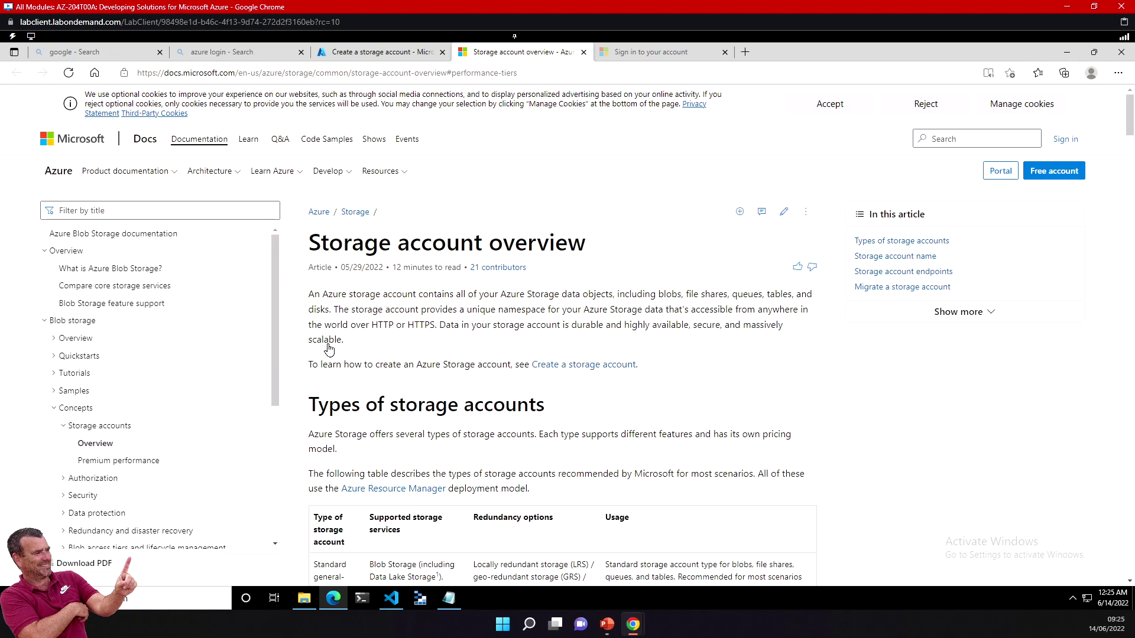
Step: Highlight the standard v2 and append blob usage notes, then follow the premium block blob workloads link
{"action": "scroll", "coordinate": [496, 329], "scroll_direction": "down", "scroll_amount": 6}
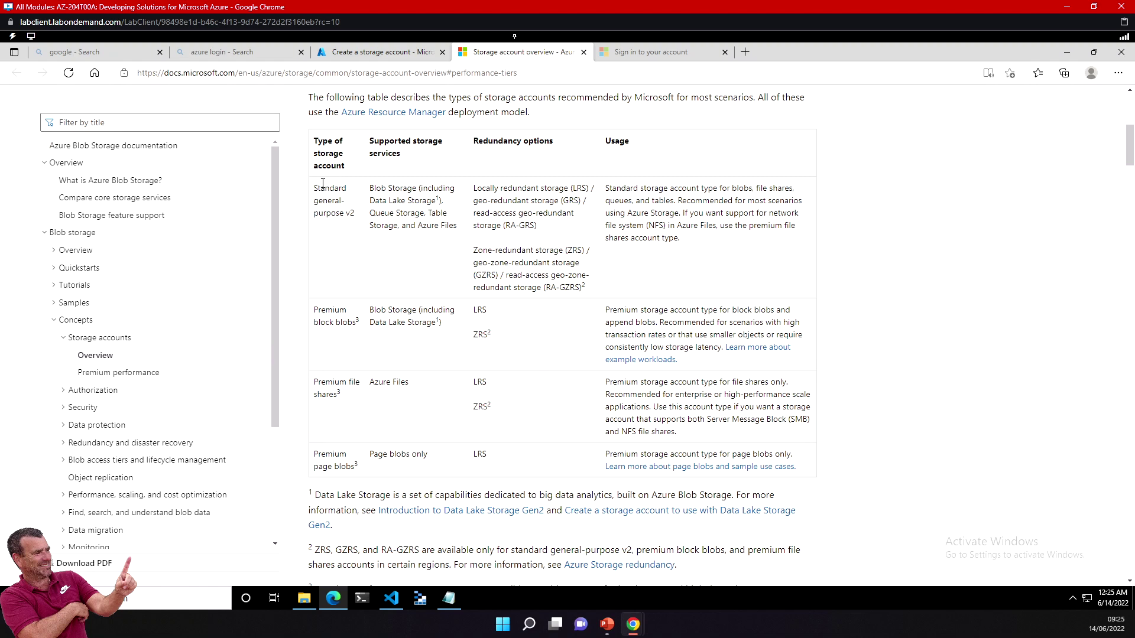
{"action": "left_click_drag", "start_coordinate": [332, 203], "coordinate": [329, 188]}
{"action": "left_click_drag", "start_coordinate": [643, 187], "coordinate": [774, 187]}
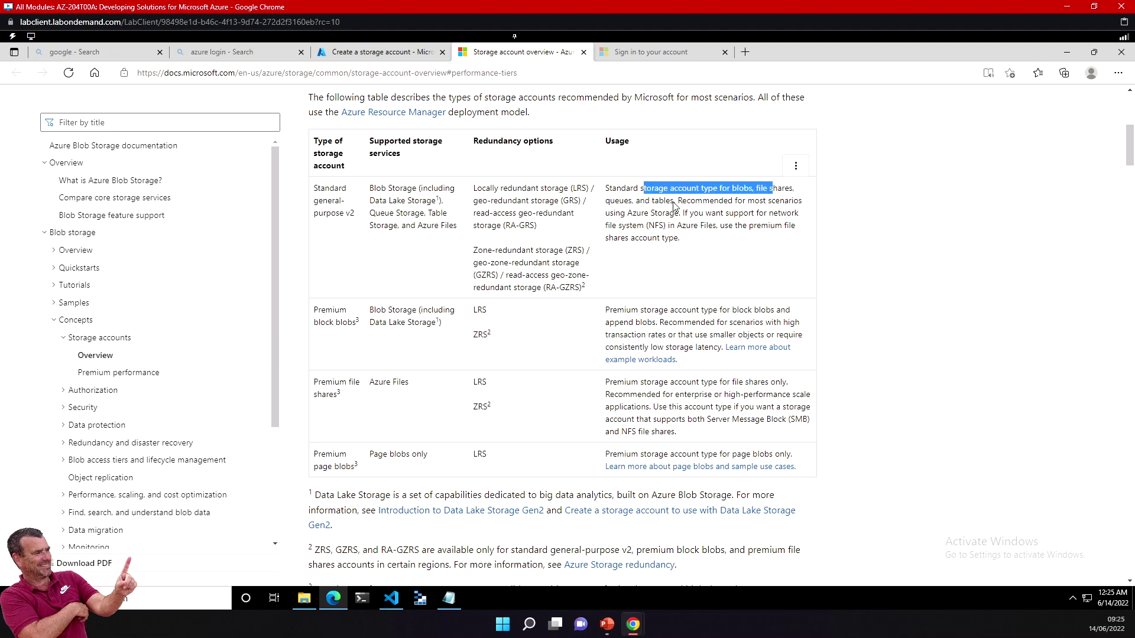
{"action": "left_click_drag", "start_coordinate": [650, 201], "coordinate": [766, 203]}
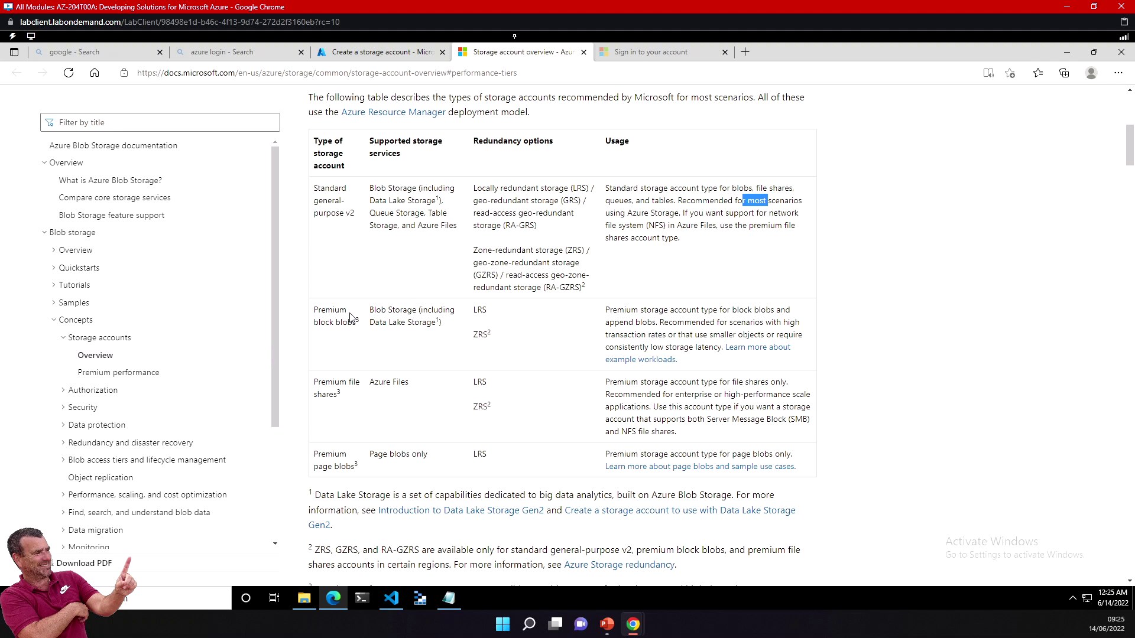
{"action": "left_click", "coordinate": [754, 310]}
{"action": "left_click_drag", "start_coordinate": [623, 322], "coordinate": [644, 323]}
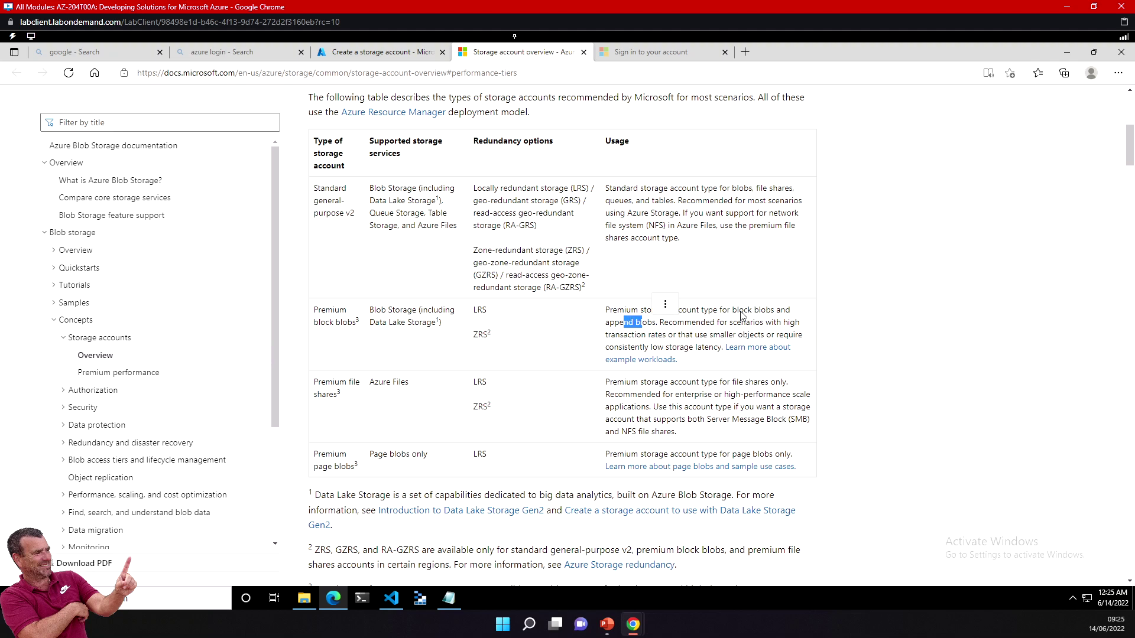
{"action": "left_click", "coordinate": [705, 312]}
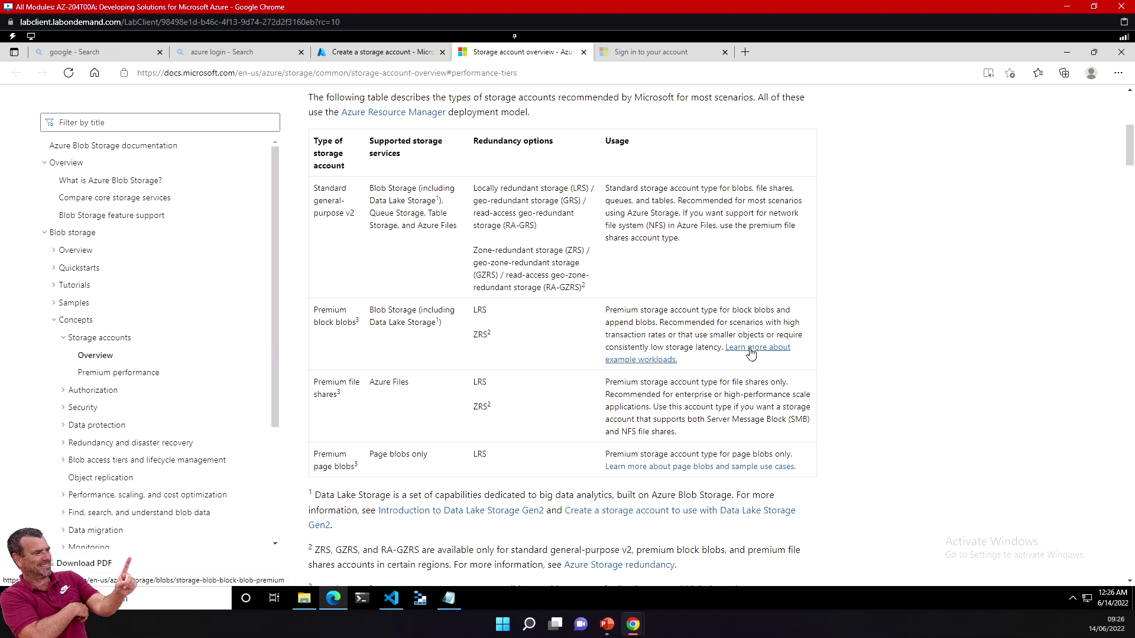
{"action": "left_click_drag", "start_coordinate": [632, 335], "coordinate": [642, 335]}
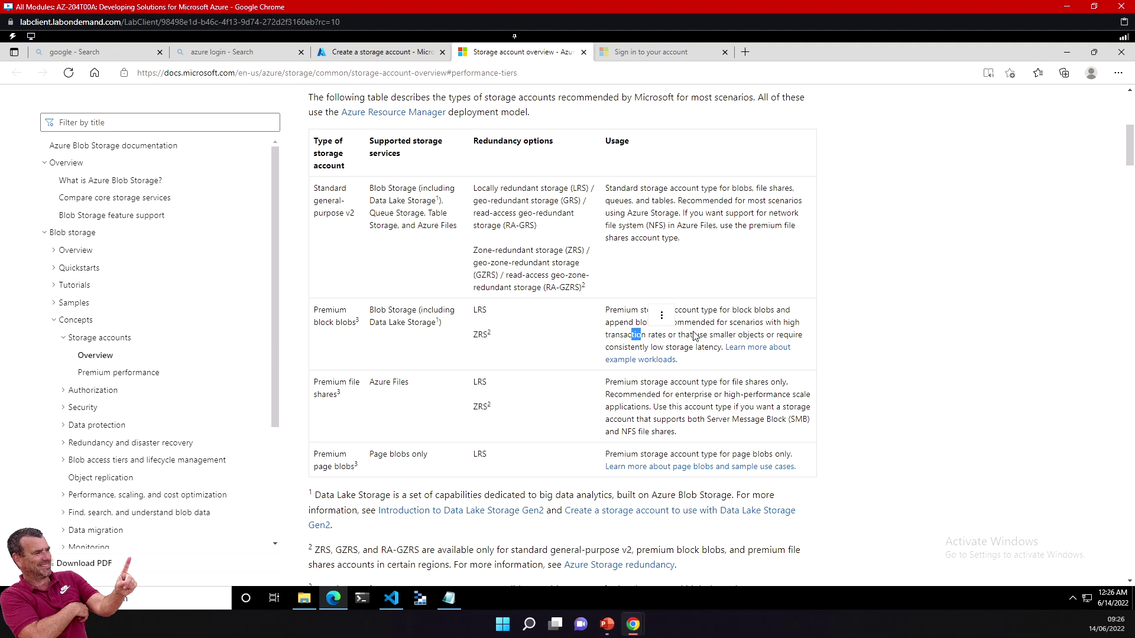
{"action": "left_click", "coordinate": [768, 349]}
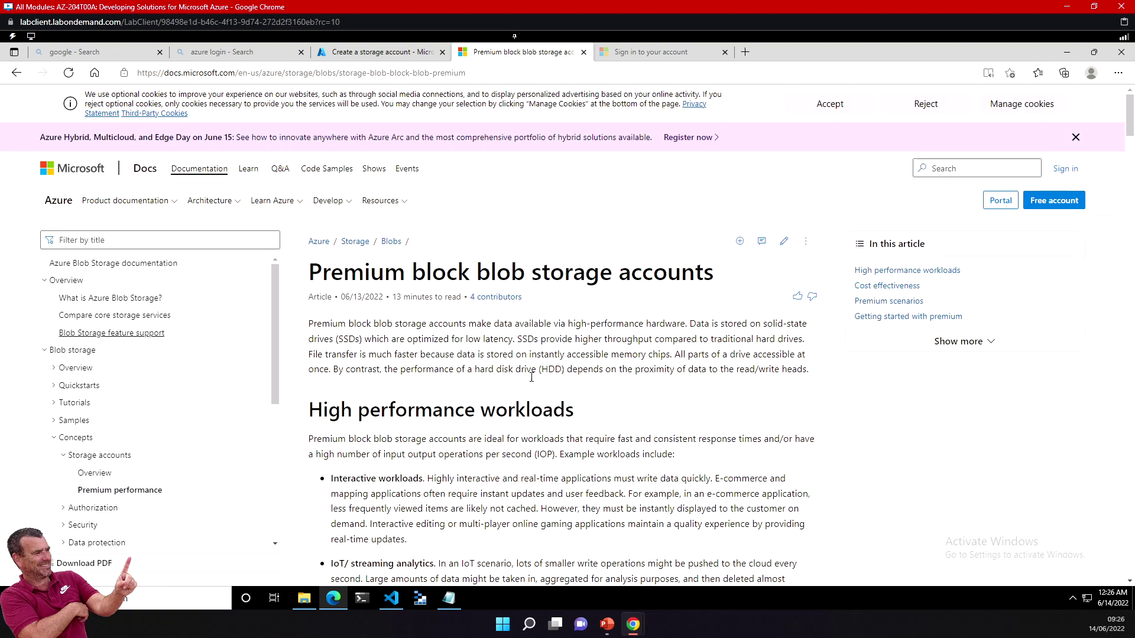
Step: Highlight interactive-workload phrases on real-time apps, e-commerce and uncached items, plus the IoT streaming heading
{"action": "scroll", "coordinate": [557, 382], "scroll_direction": "down", "scroll_amount": 6}
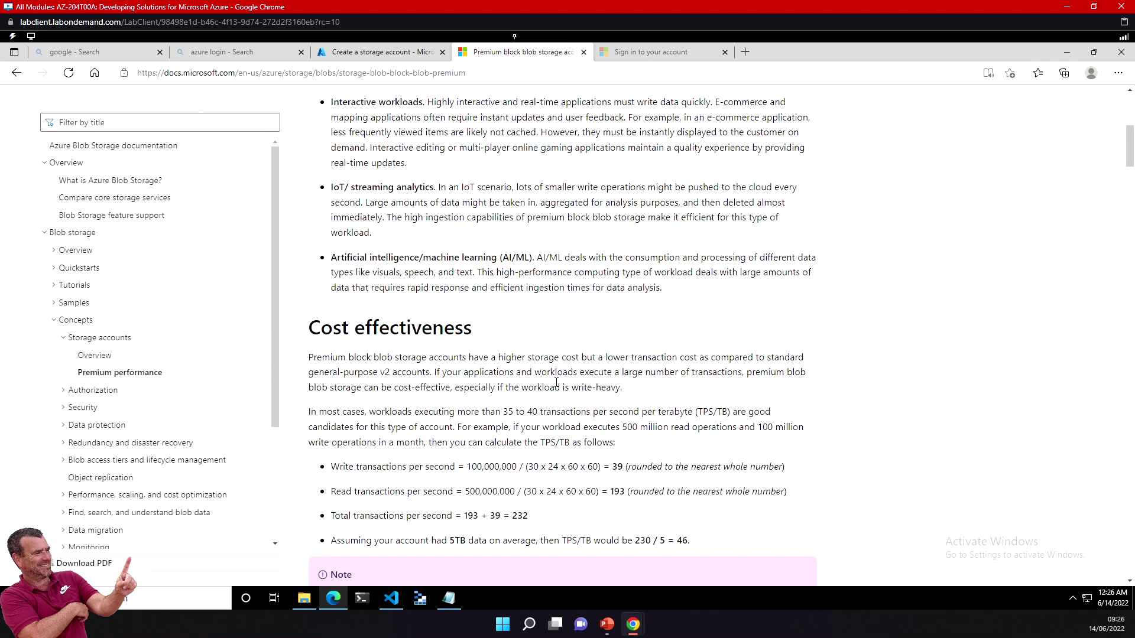
{"action": "scroll", "coordinate": [556, 383], "scroll_direction": "up", "scroll_amount": 3}
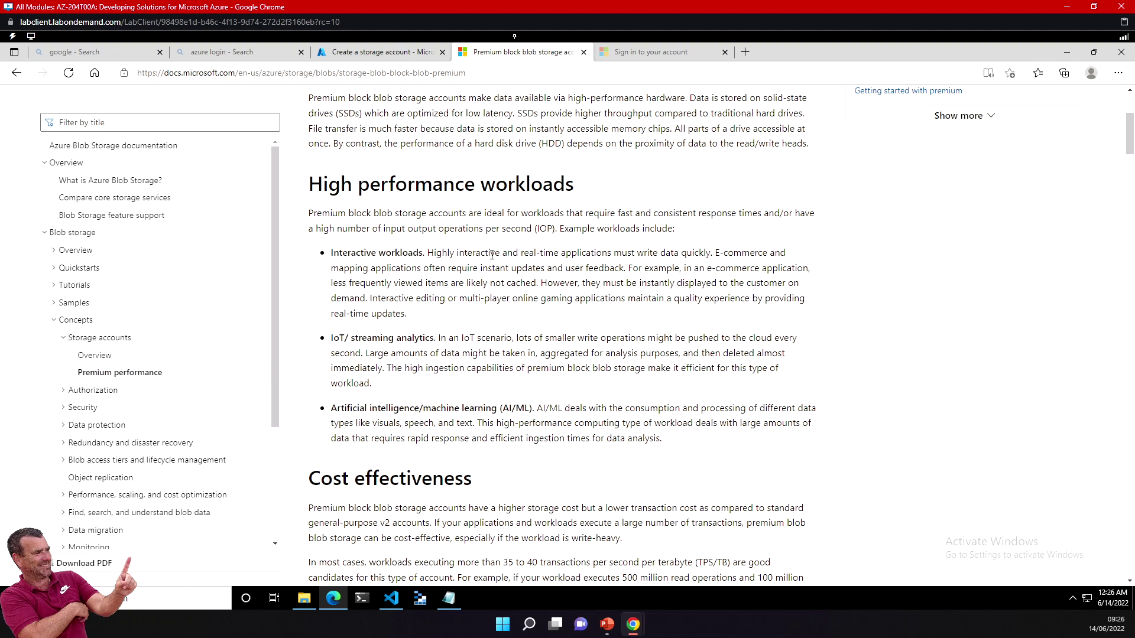
{"action": "left_click_drag", "start_coordinate": [485, 254], "coordinate": [610, 257]}
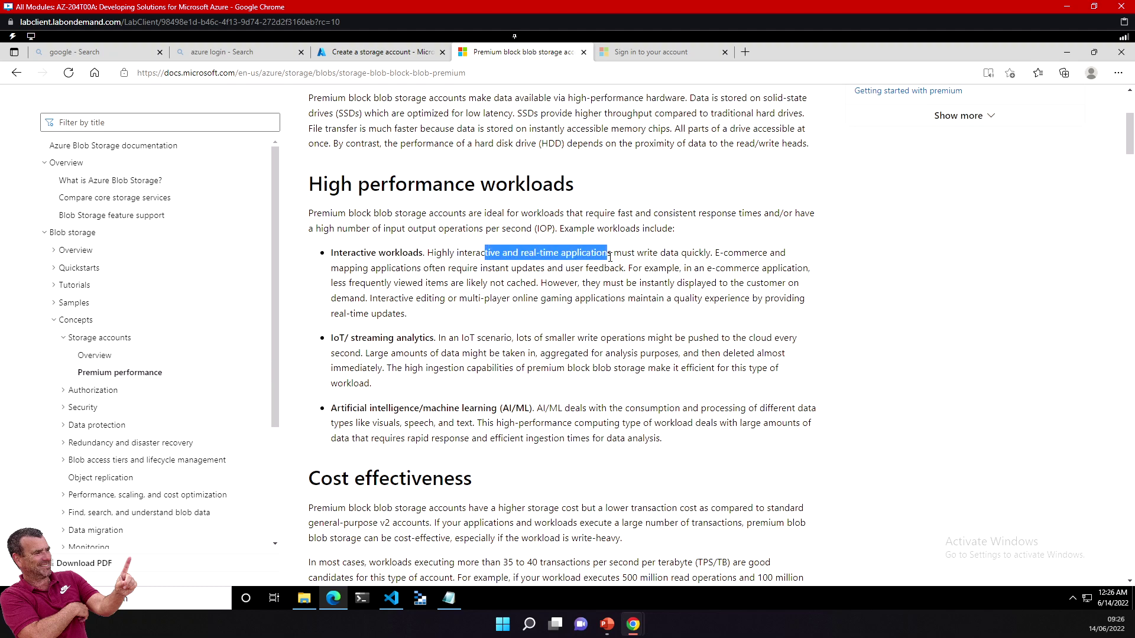
{"action": "left_click_drag", "start_coordinate": [699, 254], "coordinate": [731, 252]}
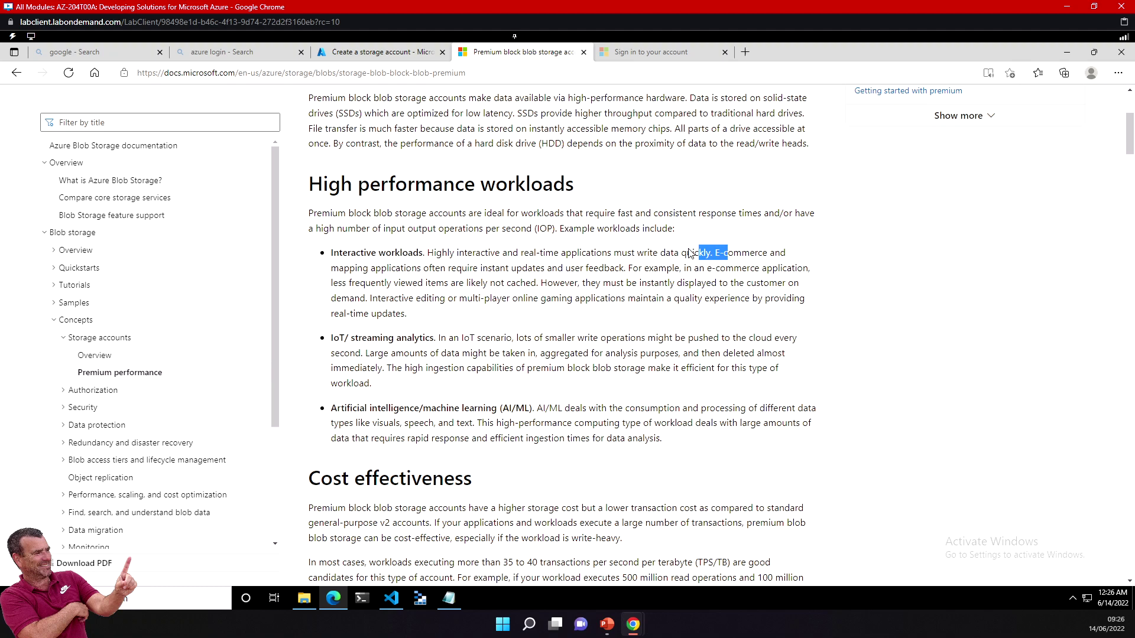
{"action": "left_click_drag", "start_coordinate": [381, 283], "coordinate": [497, 284]}
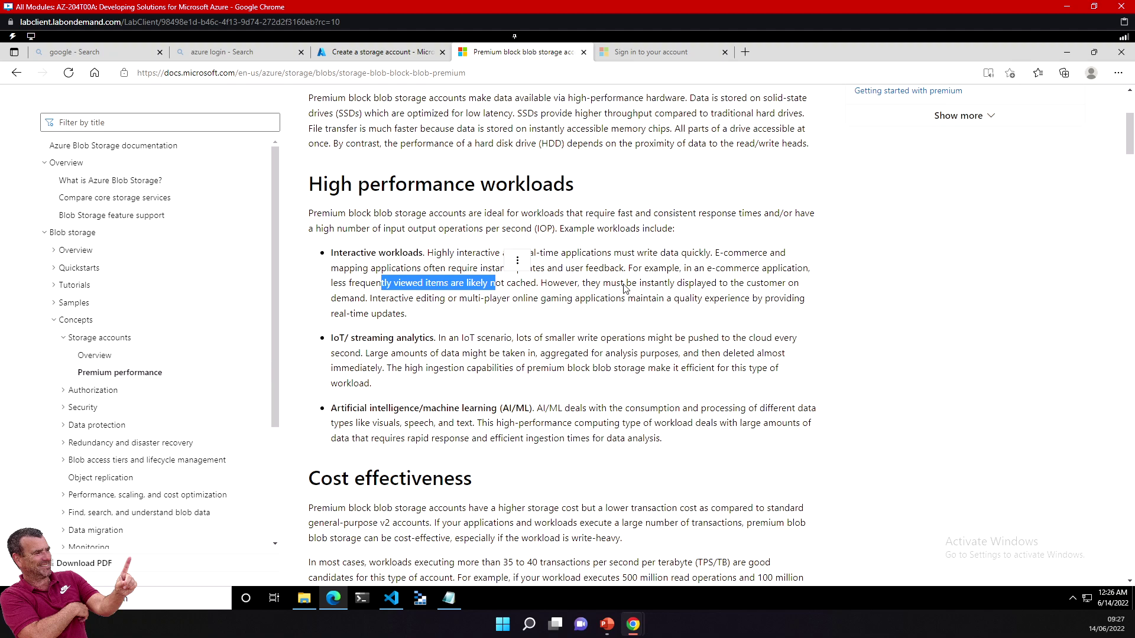
{"action": "left_click_drag", "start_coordinate": [352, 340], "coordinate": [410, 342]}
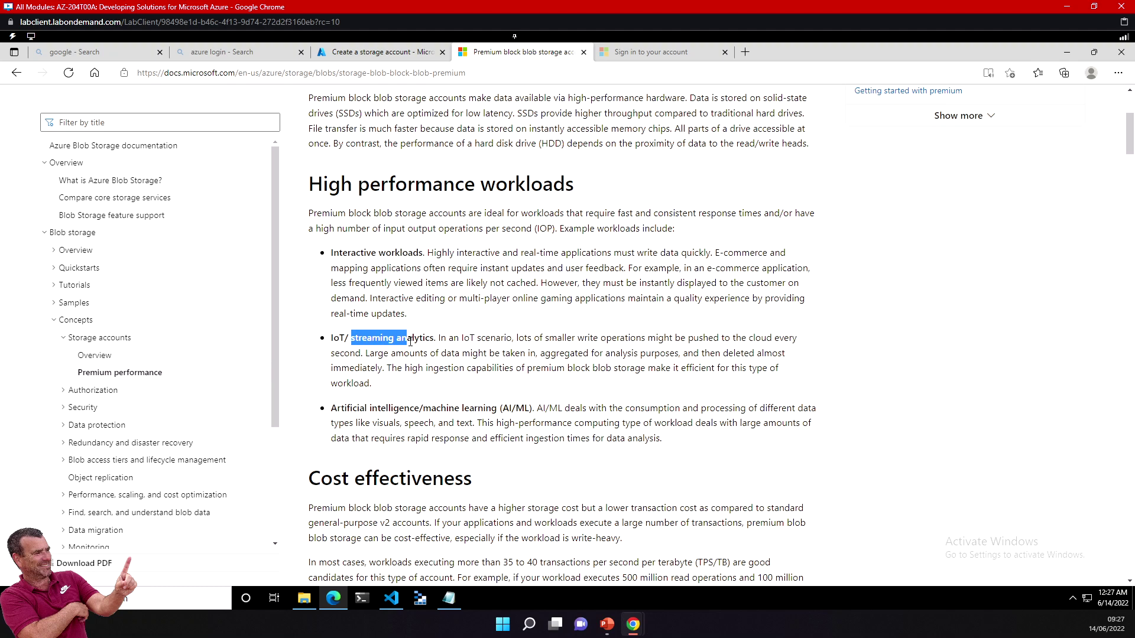
{"action": "left_click", "coordinate": [491, 336]}
{"action": "left_click_drag", "start_coordinate": [485, 336], "coordinate": [496, 336]}
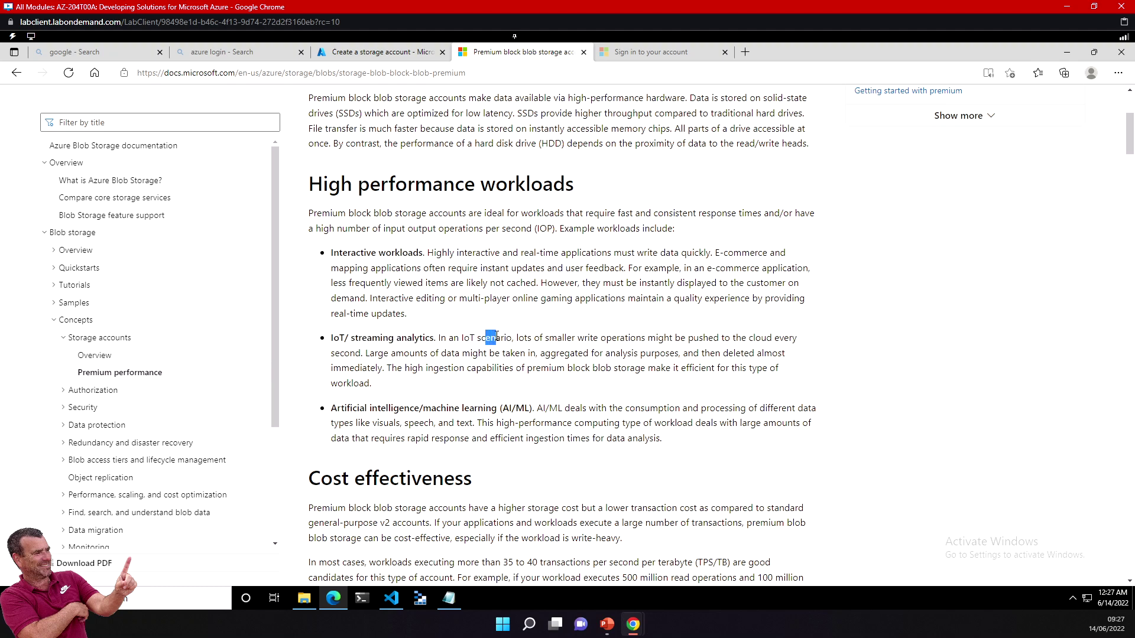
{"action": "left_click", "coordinate": [449, 337]}
{"action": "left_click_drag", "start_coordinate": [500, 340], "coordinate": [705, 338]}
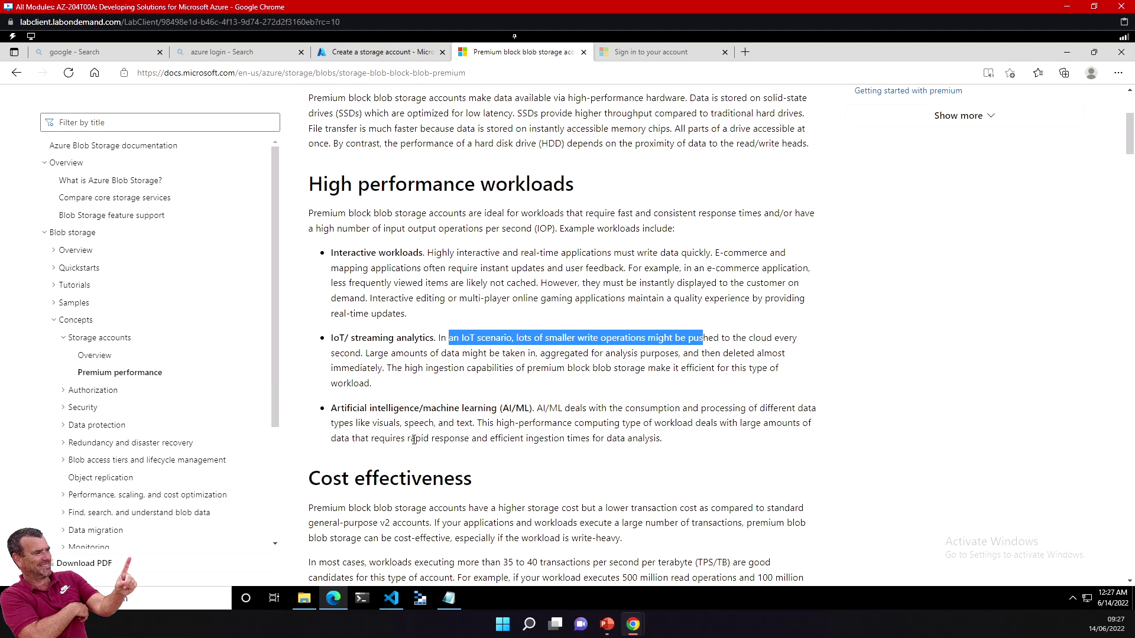
{"action": "left_click_drag", "start_coordinate": [365, 410], "coordinate": [494, 406]}
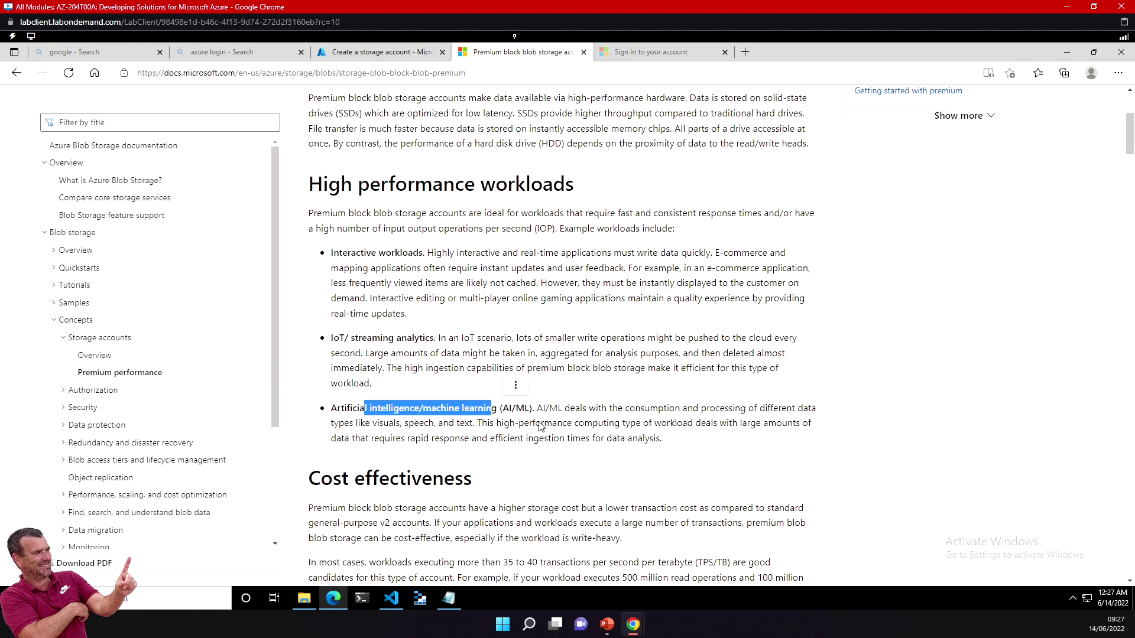
{"action": "left_click_drag", "start_coordinate": [532, 423], "coordinate": [688, 423]}
{"action": "left_click_drag", "start_coordinate": [415, 438], "coordinate": [520, 438]}
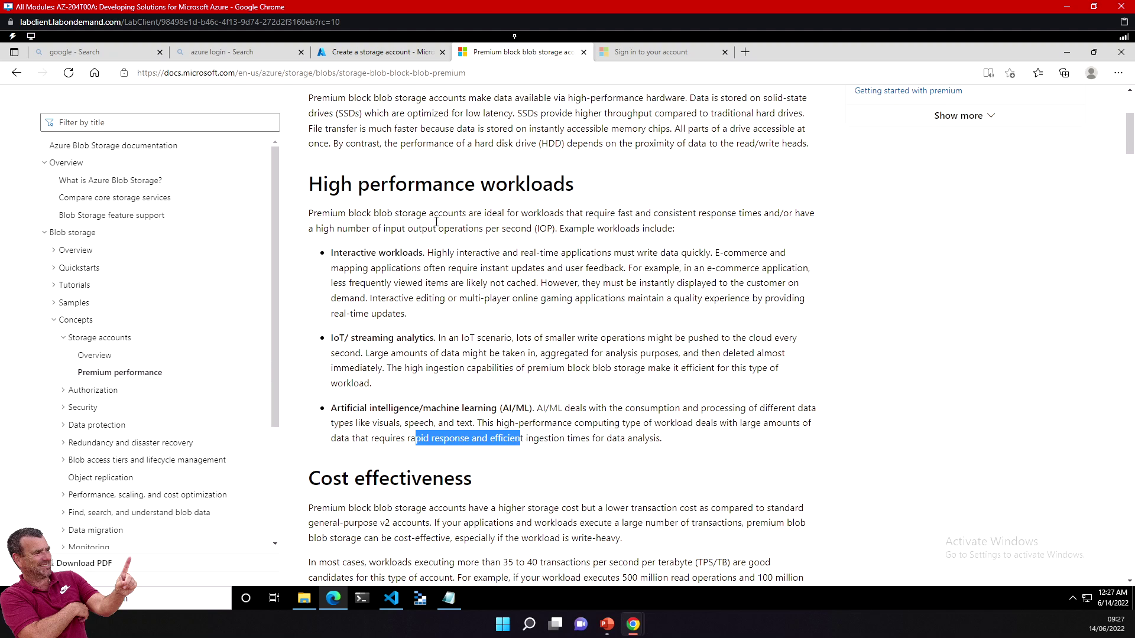
{"action": "left_click_drag", "start_coordinate": [433, 228], "coordinate": [547, 230]}
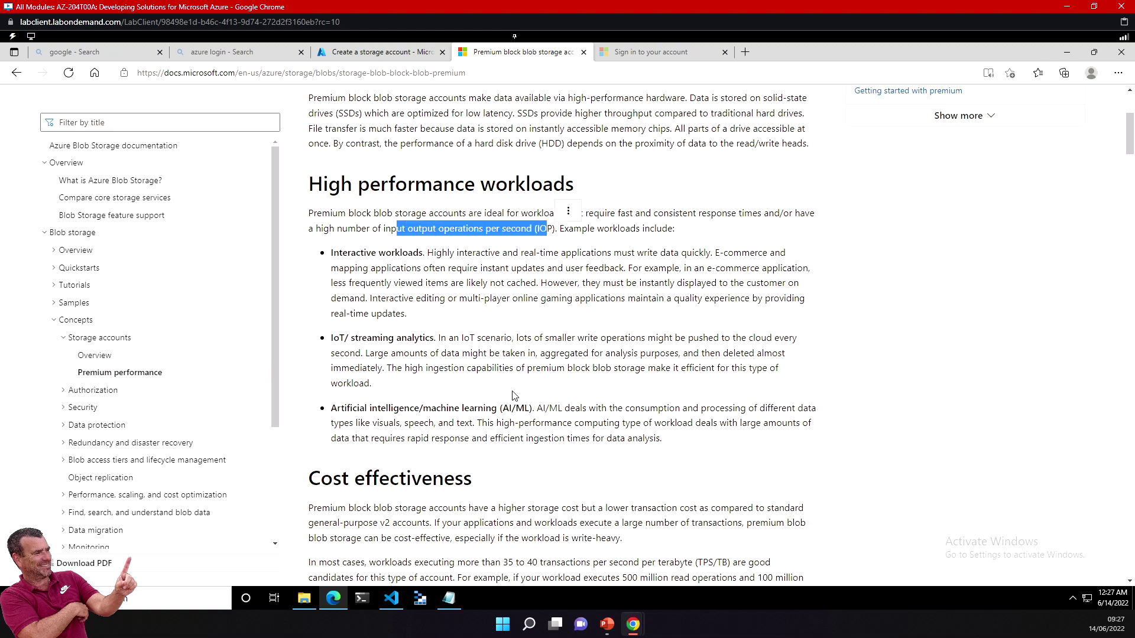
{"action": "scroll", "coordinate": [315, 384], "scroll_direction": "down", "scroll_amount": 10}
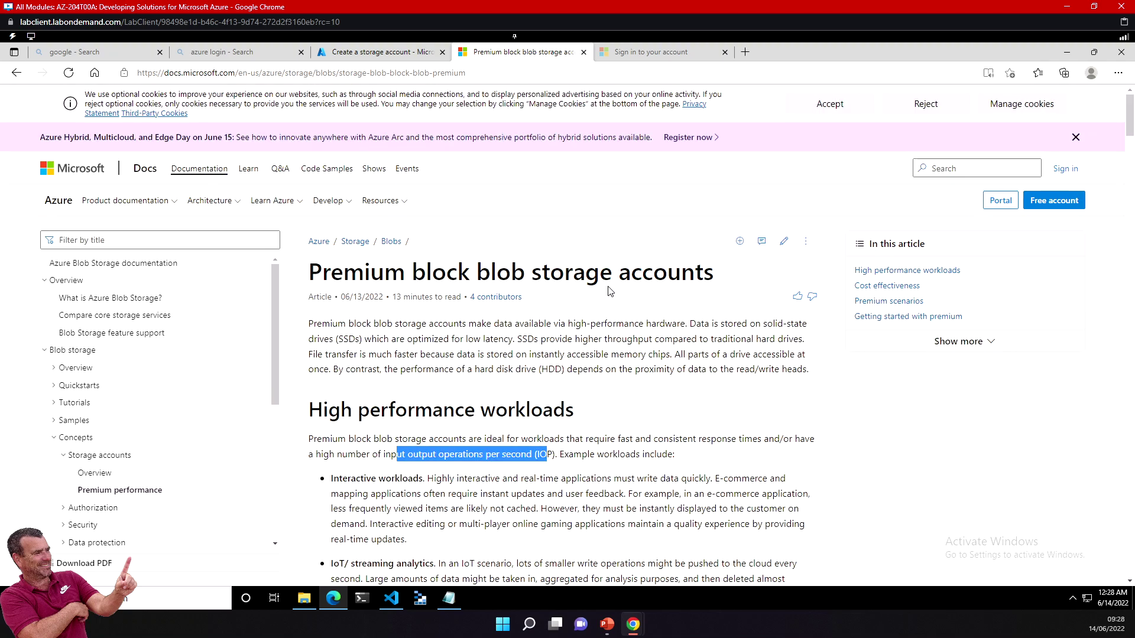
Step: Highlight the cost calculations: 35–40 TPS threshold, 500 million reads, and the 46 TPS/TB result
{"action": "scroll", "coordinate": [609, 286], "scroll_direction": "down", "scroll_amount": 4}
{"action": "scroll", "coordinate": [609, 287], "scroll_direction": "down", "scroll_amount": 2}
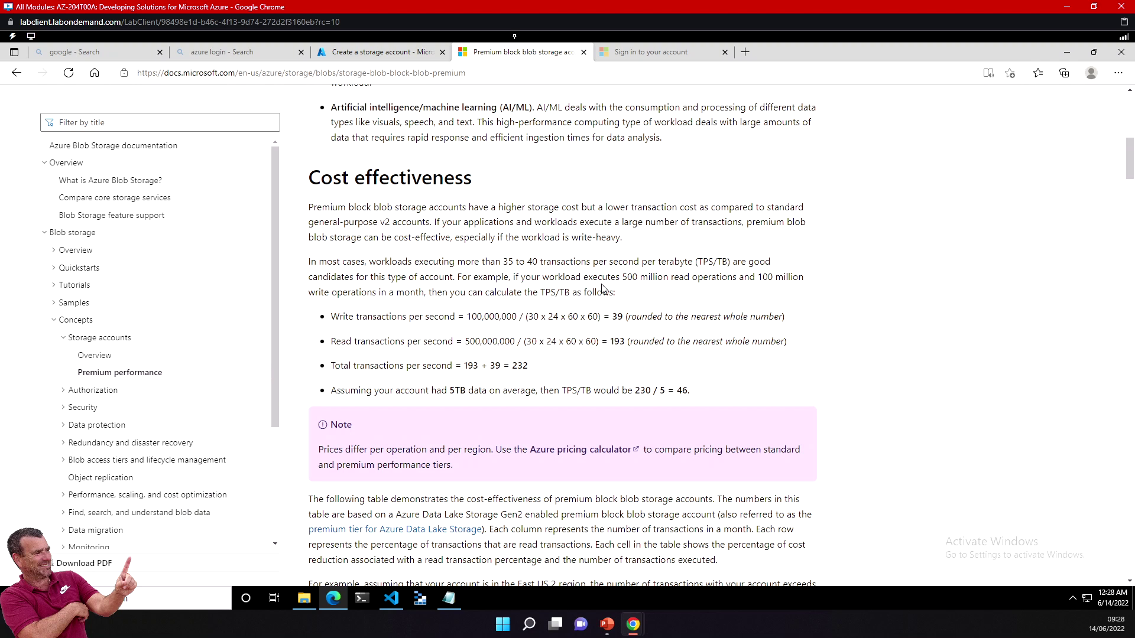
{"action": "left_click_drag", "start_coordinate": [516, 261], "coordinate": [632, 264]}
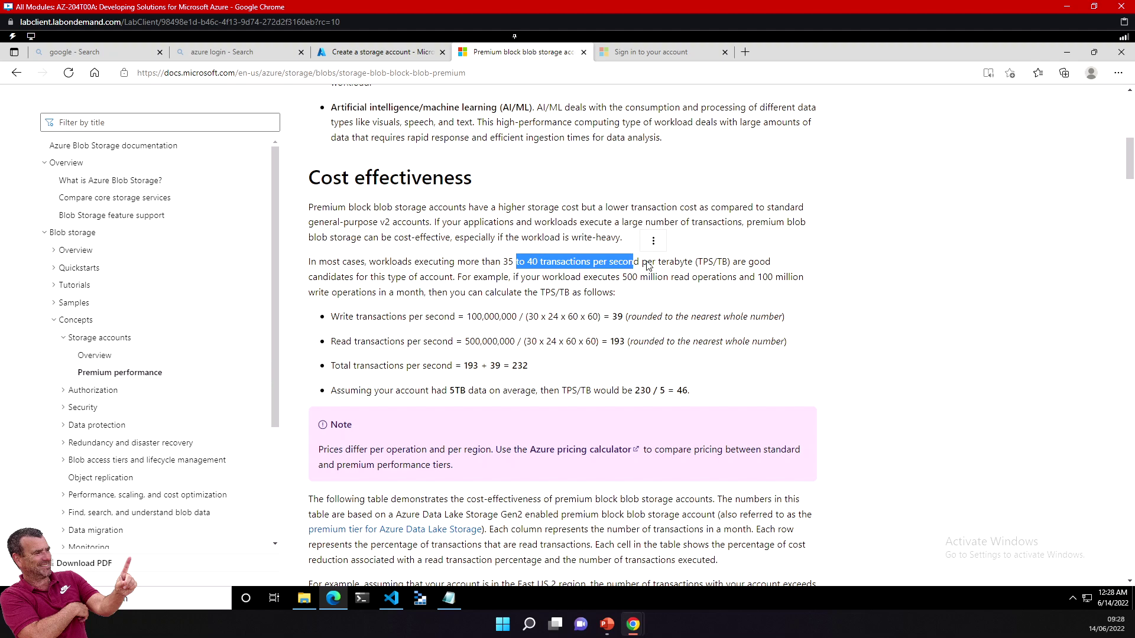
{"action": "left_click", "coordinate": [647, 262]}
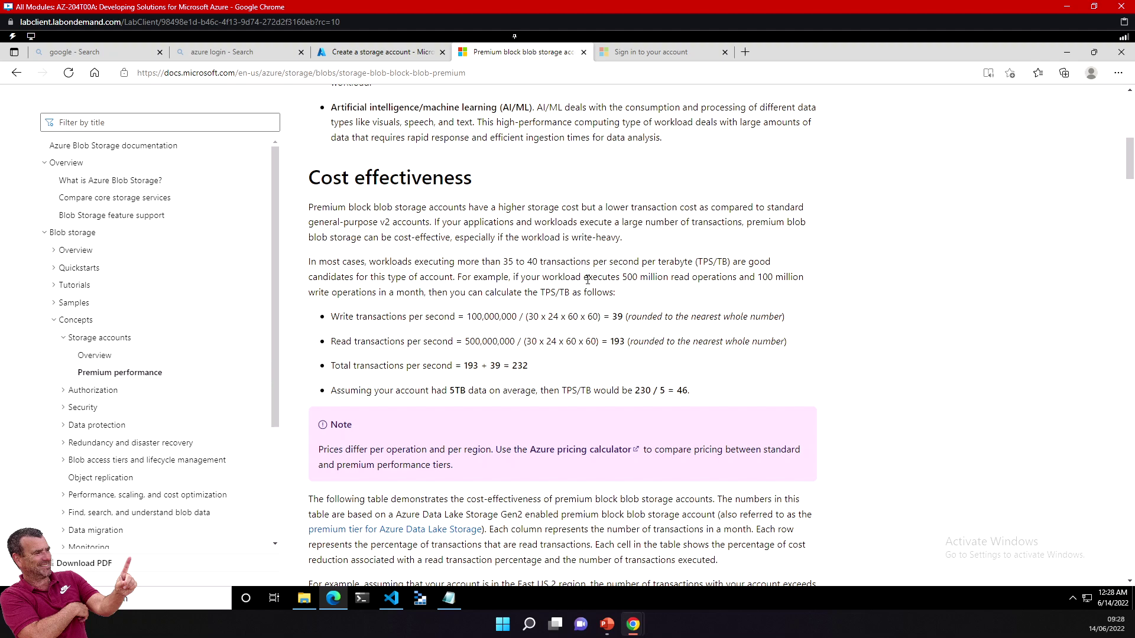
{"action": "left_click_drag", "start_coordinate": [576, 278], "coordinate": [725, 281]}
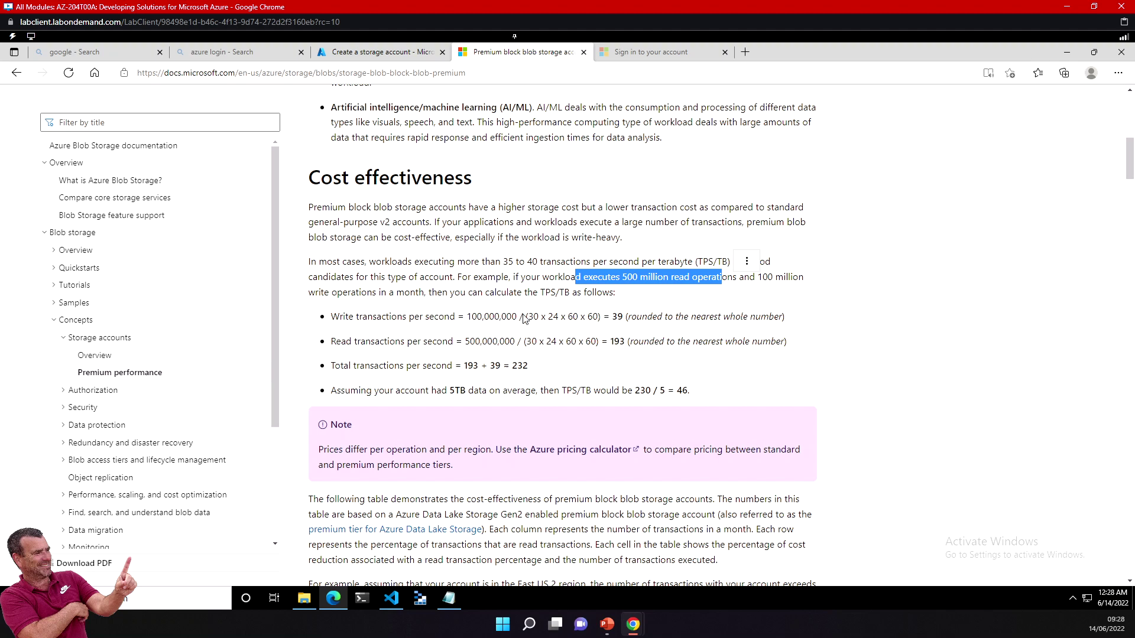
{"action": "left_click_drag", "start_coordinate": [364, 314], "coordinate": [527, 317]}
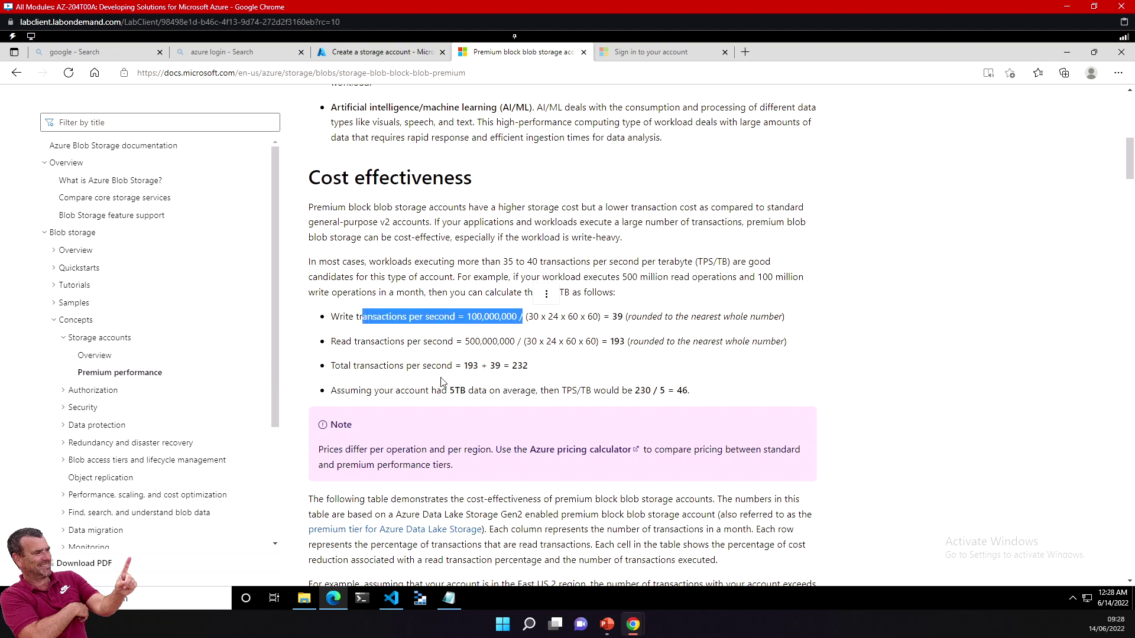
{"action": "left_click_drag", "start_coordinate": [385, 366], "coordinate": [466, 369]}
{"action": "left_click_drag", "start_coordinate": [390, 390], "coordinate": [542, 404]}
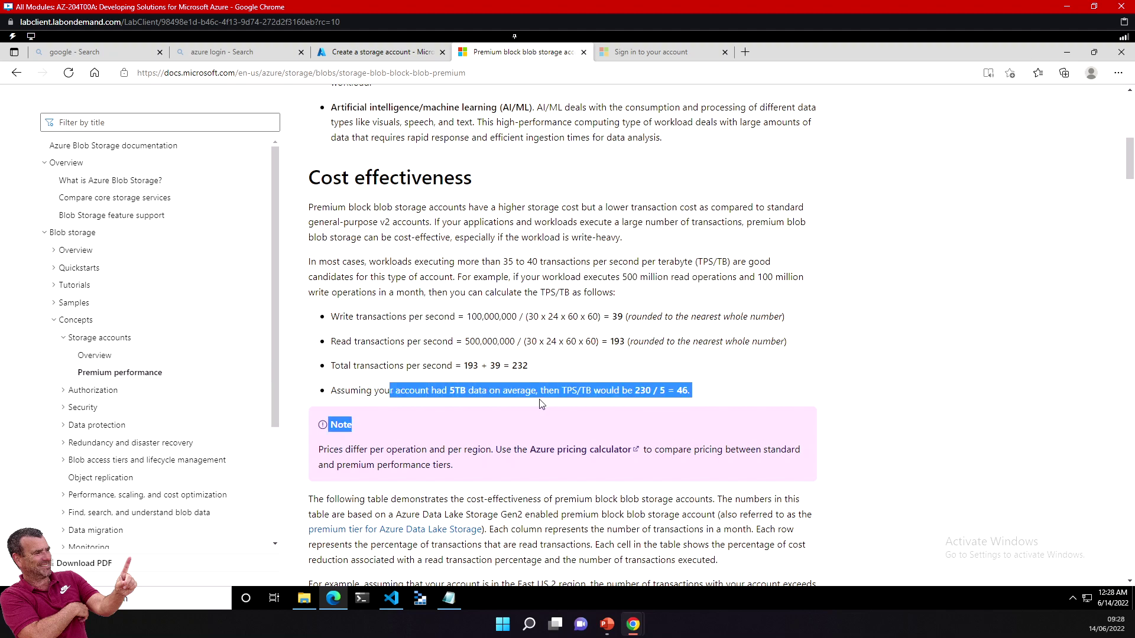
Step: Jump to the Machine Learning scenario and select the sentences on Spark tables and checkpoints
{"action": "scroll", "coordinate": [525, 296], "scroll_direction": "down", "scroll_amount": 10}
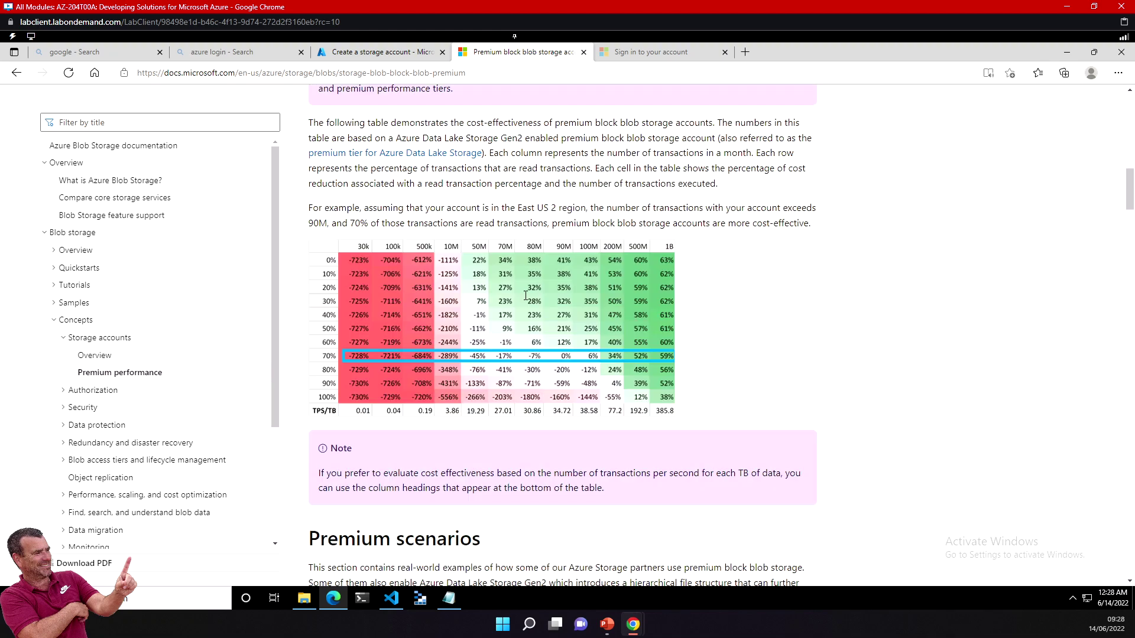
{"action": "scroll", "coordinate": [528, 296], "scroll_direction": "down", "scroll_amount": 4}
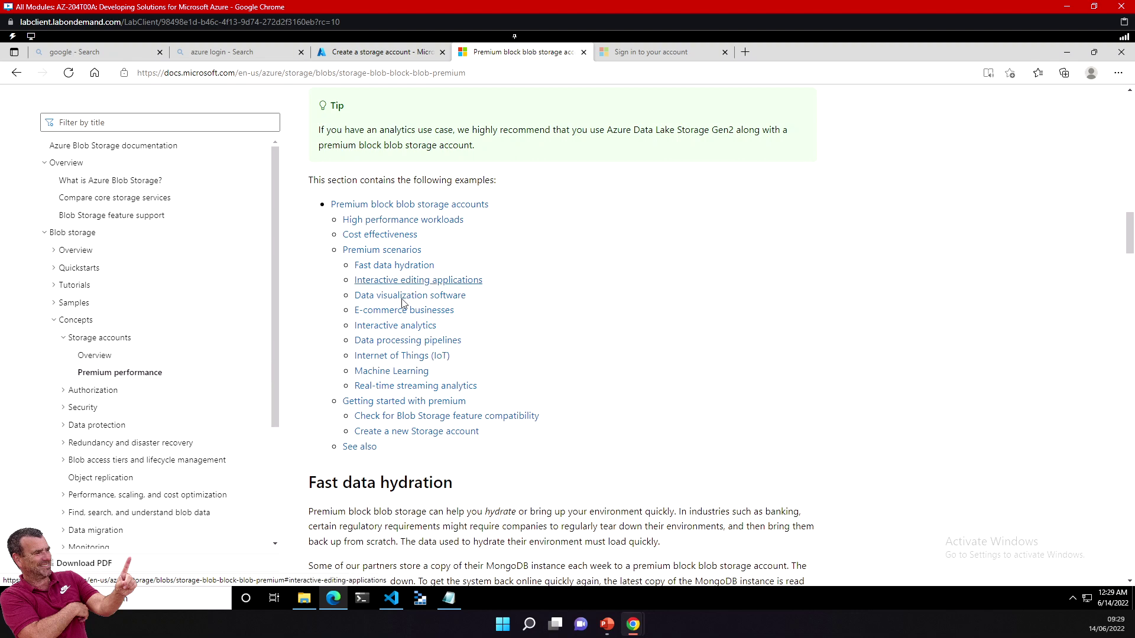
{"action": "left_click", "coordinate": [378, 371]}
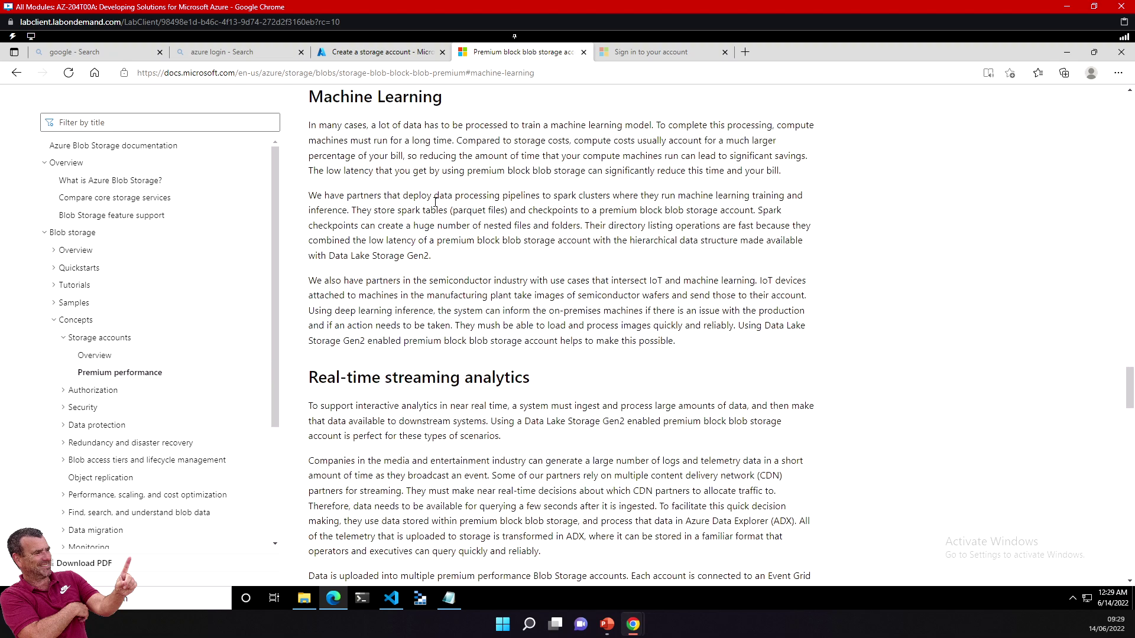
{"action": "left_click_drag", "start_coordinate": [407, 210], "coordinate": [775, 214]}
Step: Return to the imagemalta creation form and inspect the Redundancy dropdown's options
{"action": "left_click", "coordinate": [375, 52]}
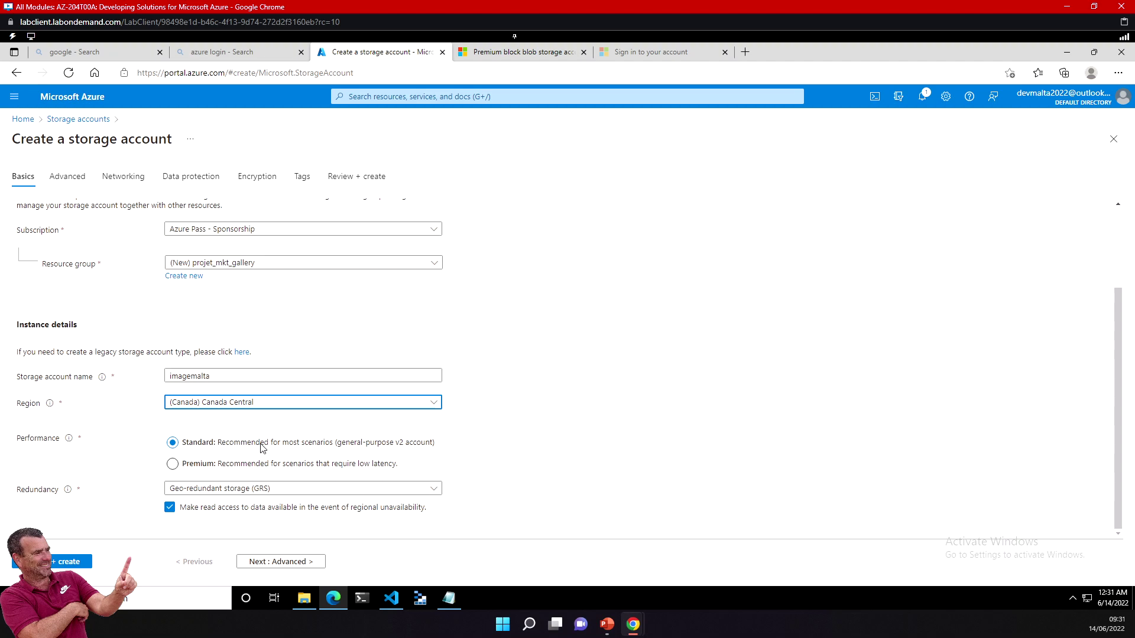
{"action": "left_click", "coordinate": [249, 489]}
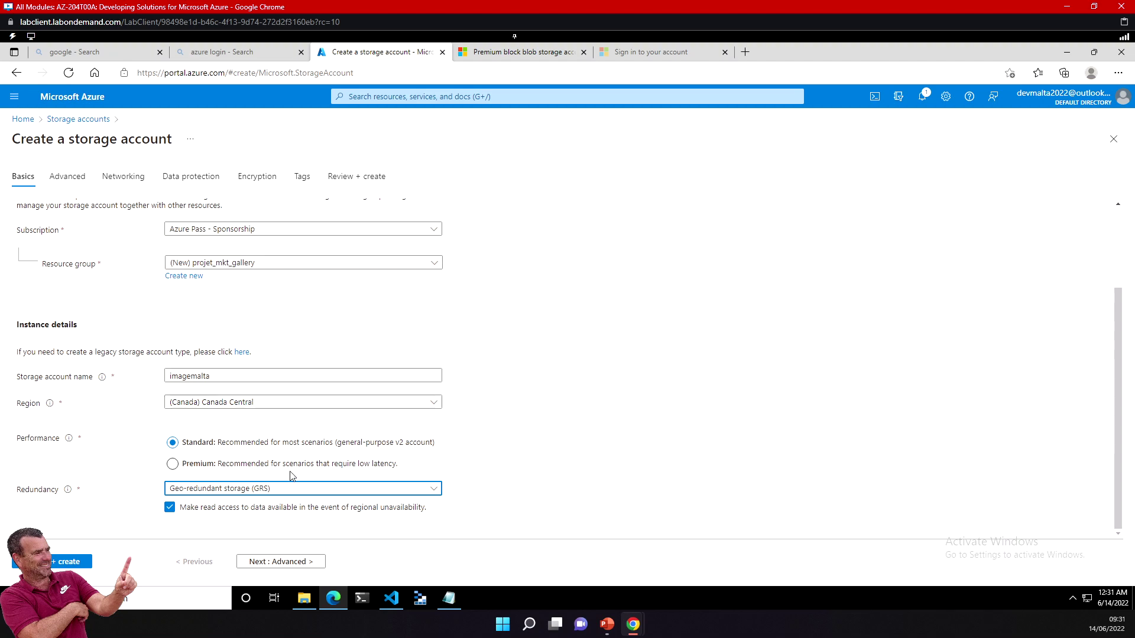
Step: Reopen the Redundancy dropdown to compare the LRS, GRS, ZRS and GZRS options
{"action": "left_click", "coordinate": [290, 490]}
Step: Switch imagemalta's redundancy from GRS to Locally-redundant storage (LRS) and finish the Basics tab
{"action": "left_click", "coordinate": [281, 491]}
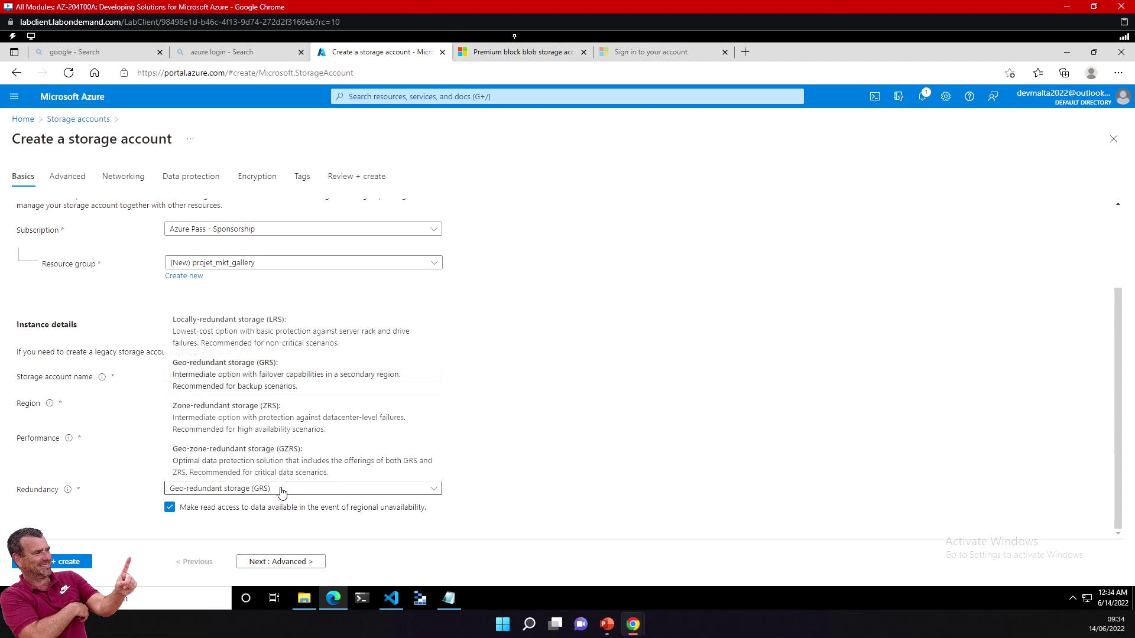
{"action": "left_click", "coordinate": [288, 337]}
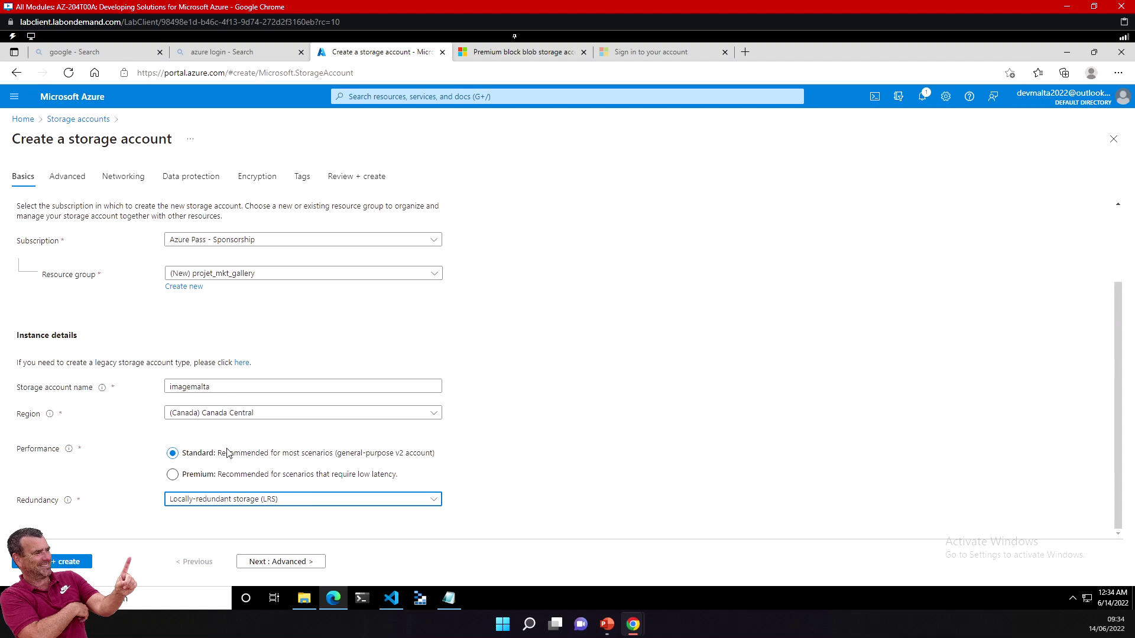
{"action": "mouse_move", "coordinate": [242, 503]}
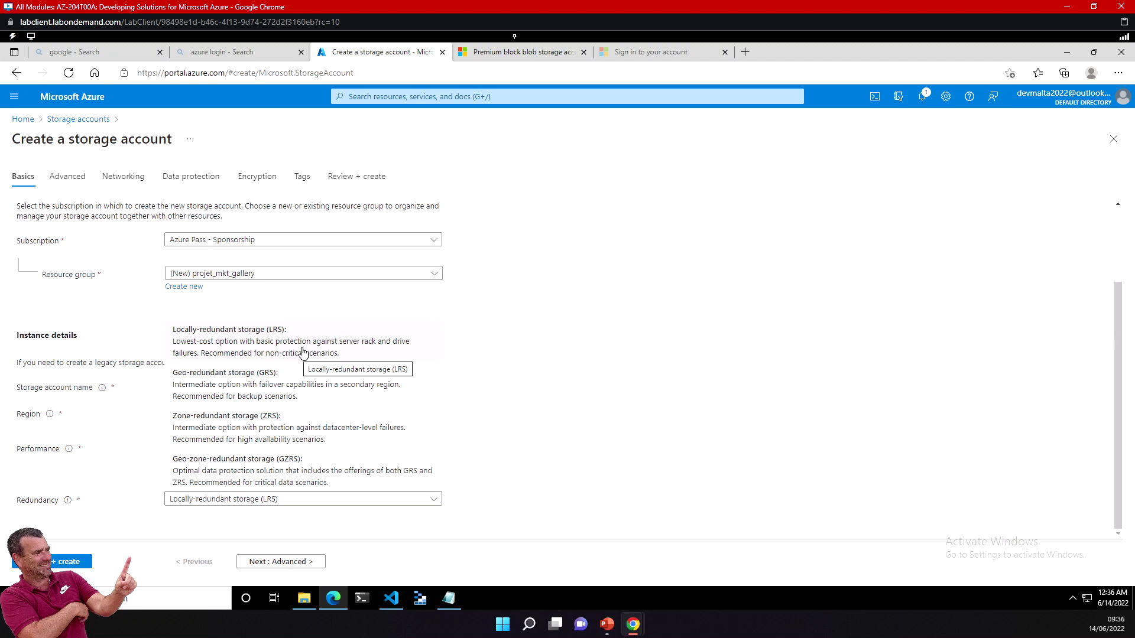
{"action": "left_click", "coordinate": [285, 346]}
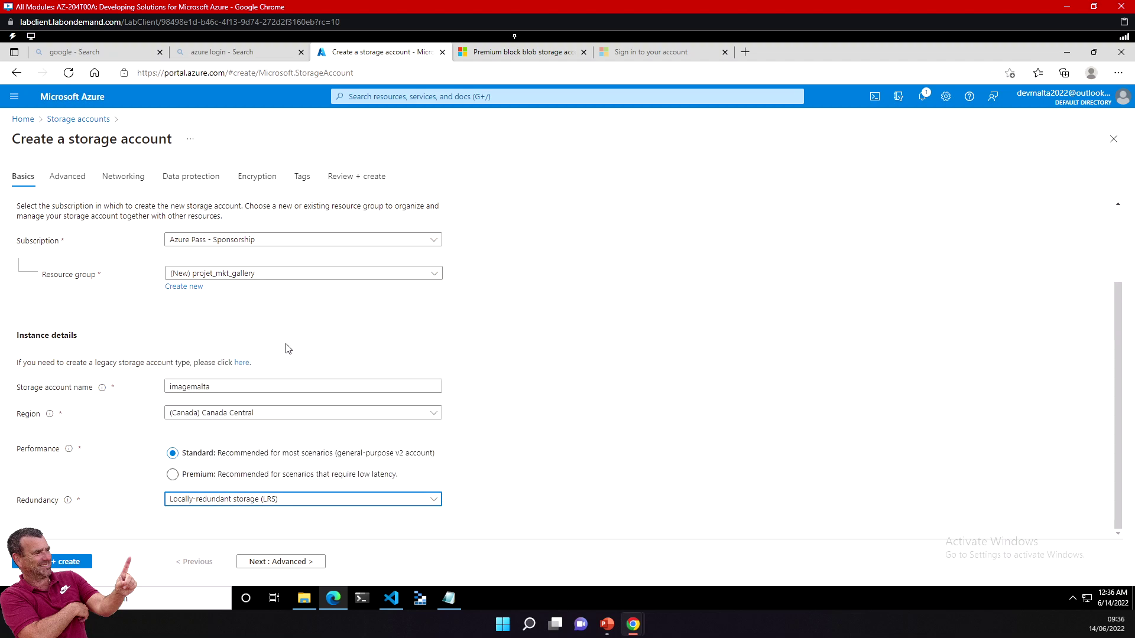
{"action": "left_click", "coordinate": [489, 362]}
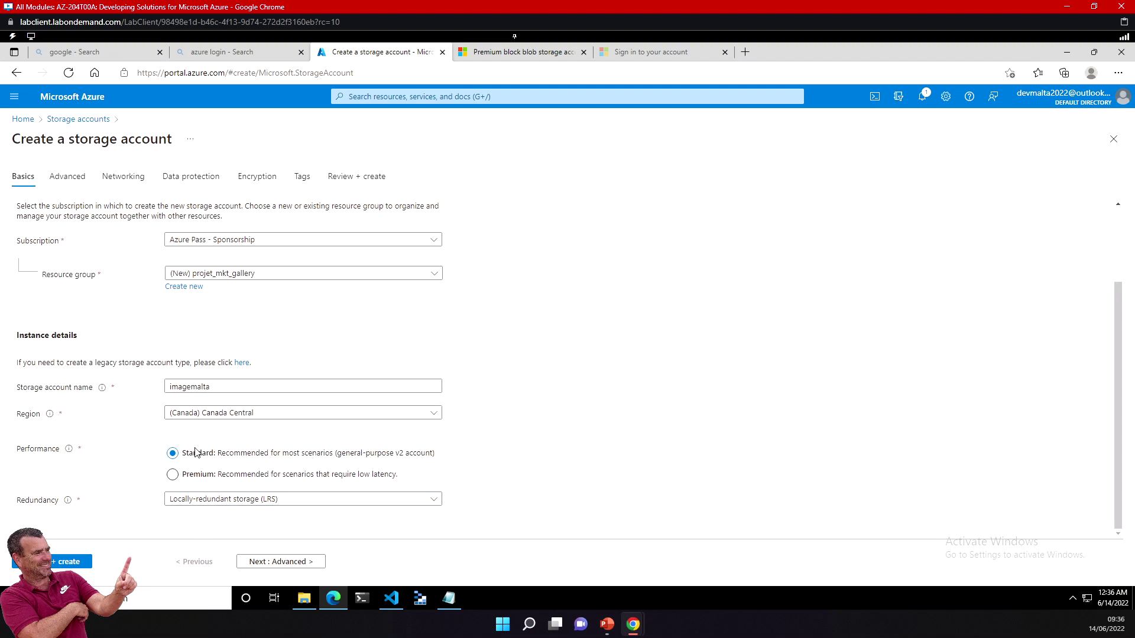
{"action": "scroll", "coordinate": [467, 504], "scroll_direction": "down", "scroll_amount": 1}
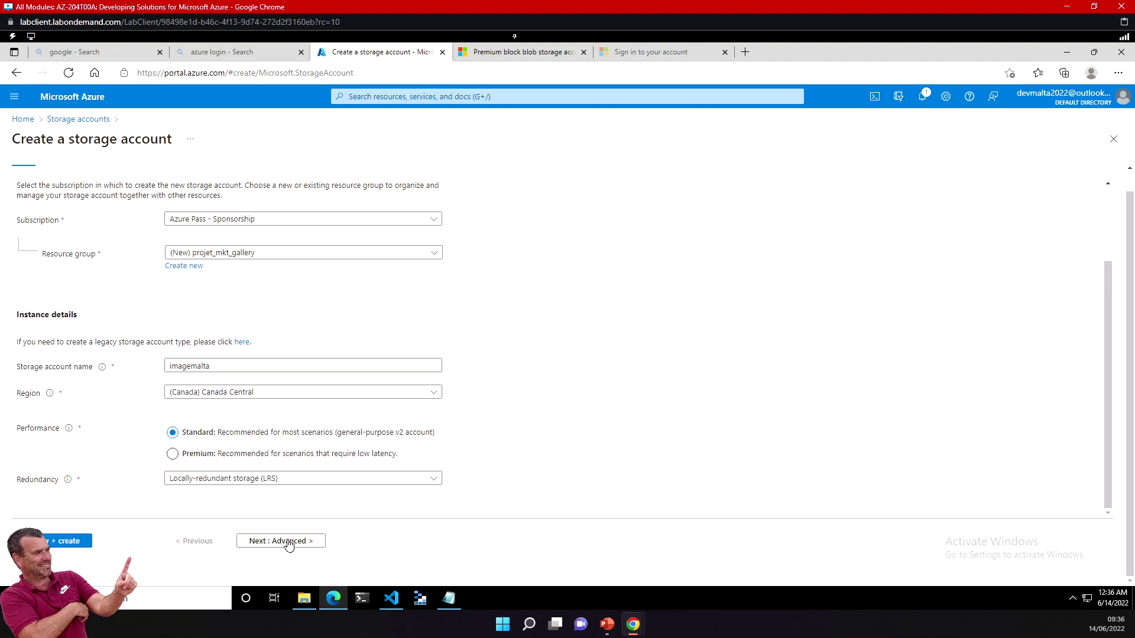
Step: Review the Advanced tab's Data Lake Storage Gen2 hierarchical namespace description, then go to Networking
{"action": "left_click", "coordinate": [288, 542]}
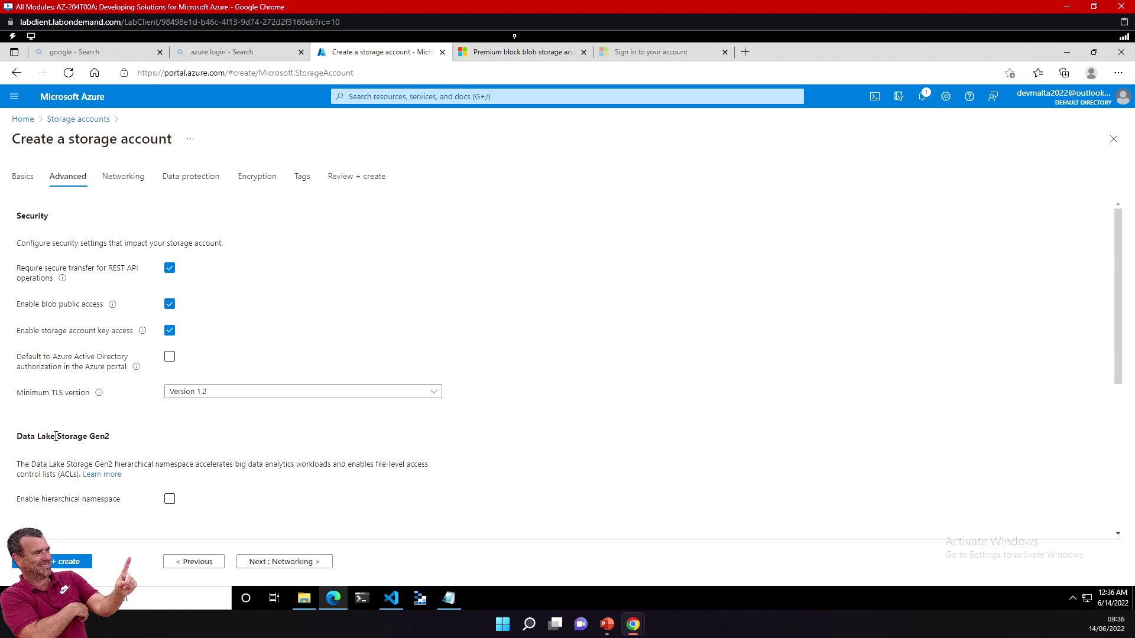
{"action": "left_click_drag", "start_coordinate": [57, 436], "coordinate": [78, 437]}
{"action": "left_click_drag", "start_coordinate": [56, 464], "coordinate": [346, 466]}
{"action": "scroll", "coordinate": [312, 464], "scroll_direction": "down", "scroll_amount": 2}
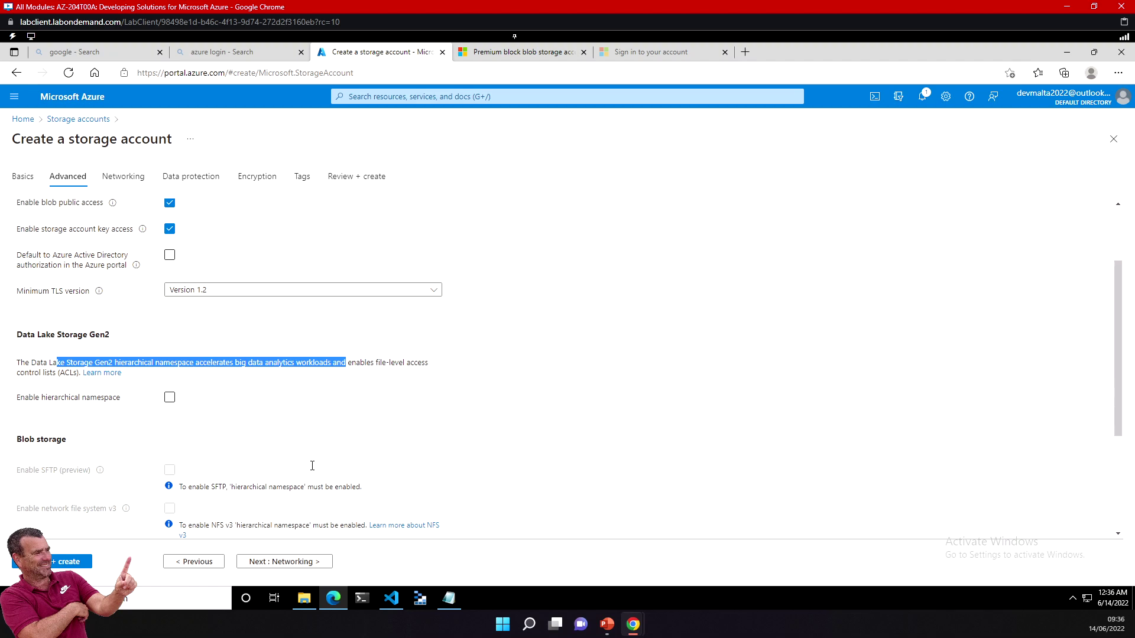
{"action": "scroll", "coordinate": [216, 394], "scroll_direction": "up", "scroll_amount": 2}
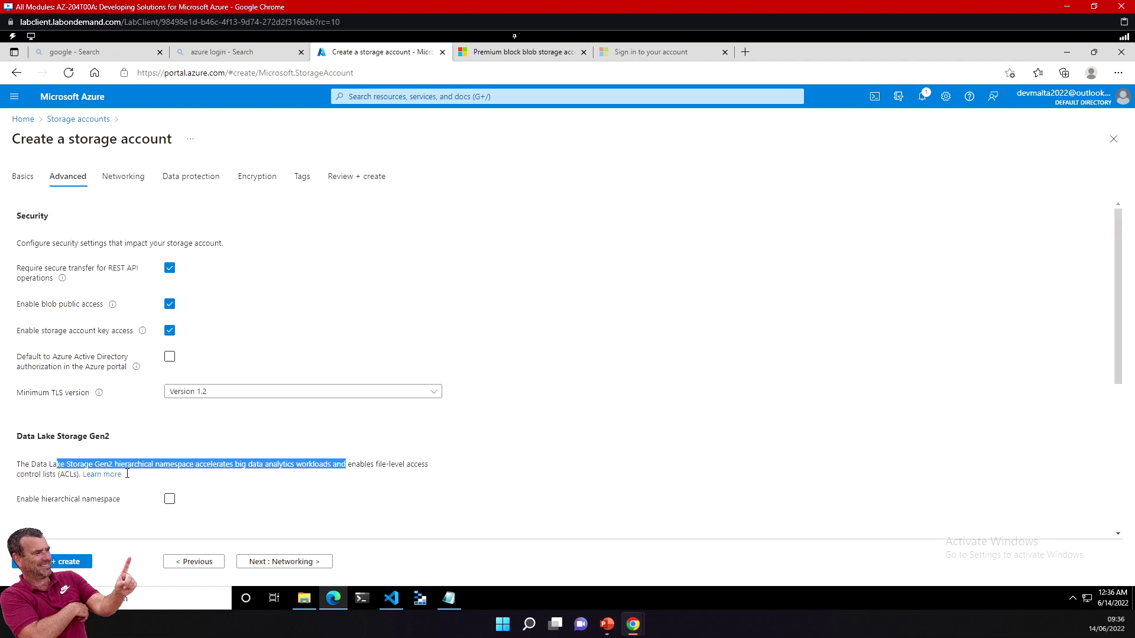
{"action": "left_click", "coordinate": [44, 464]}
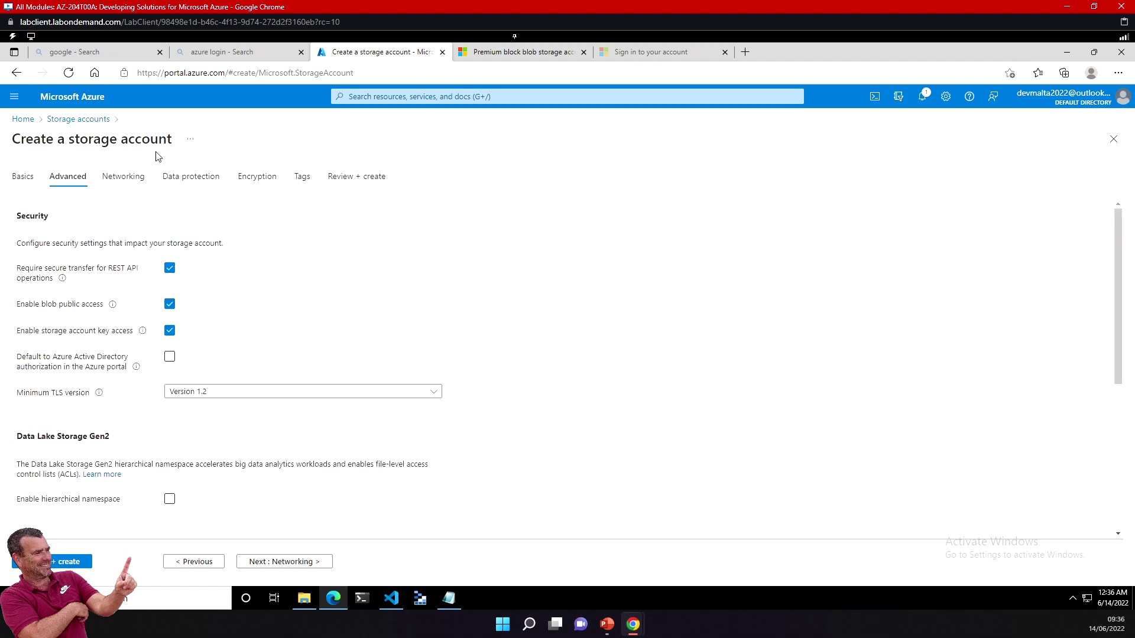
{"action": "left_click", "coordinate": [140, 178]}
Step: Pass Data protection and view the Encryption tab, keeping Microsoft-managed keys (MMK)
{"action": "left_click", "coordinate": [183, 180]}
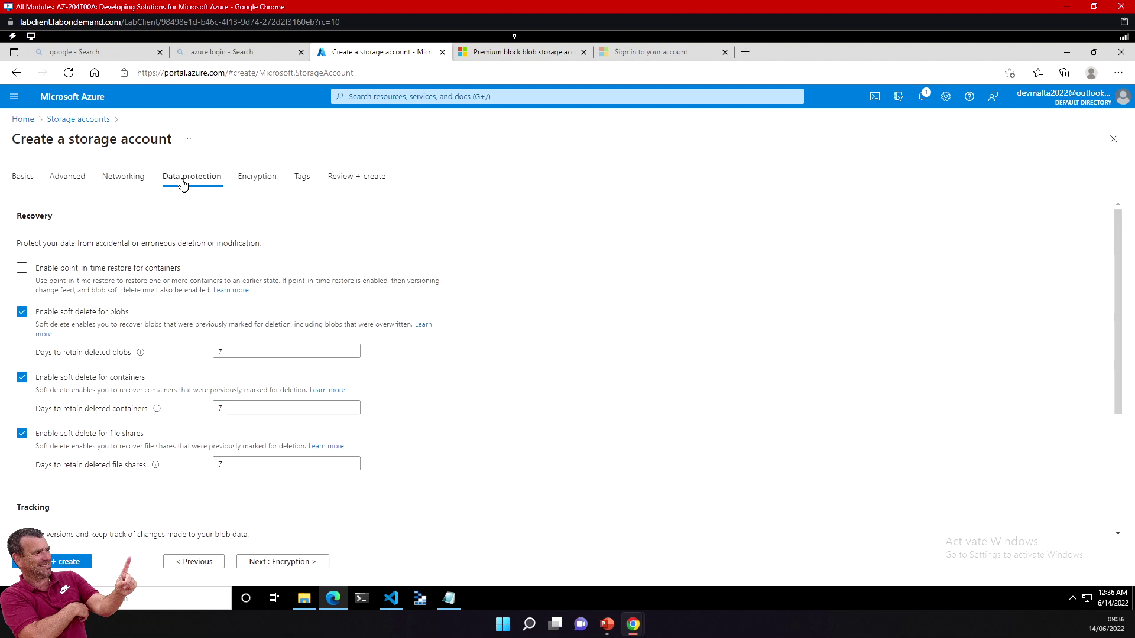
{"action": "left_click", "coordinate": [256, 178]}
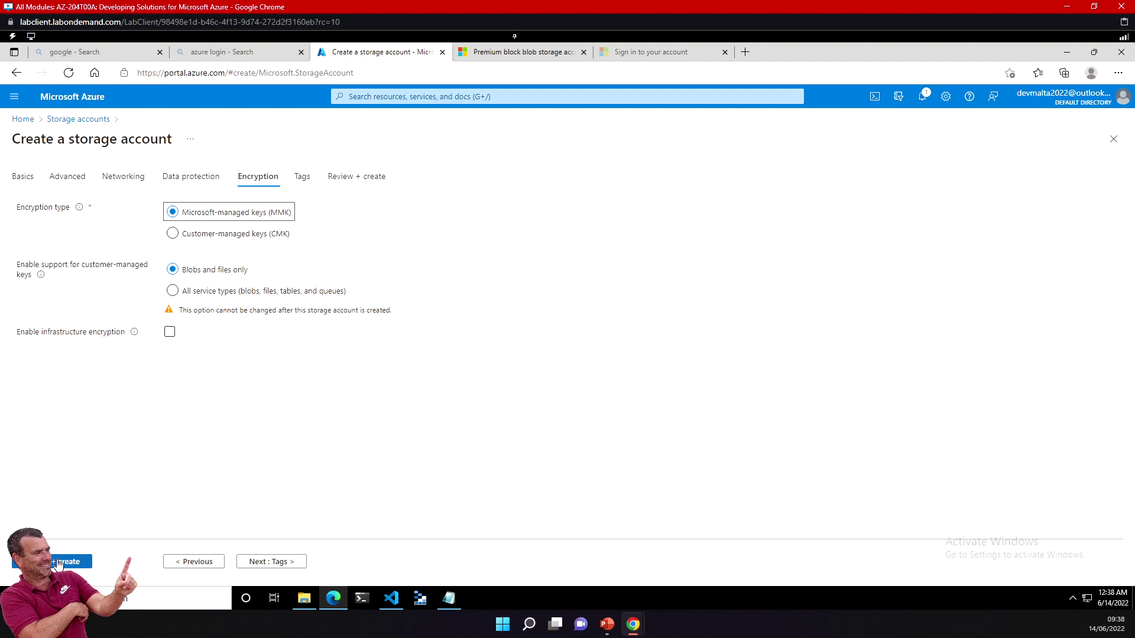
Step: Recheck the Advanced and Basics tabs, then validate and create the imagemalta storage account
{"action": "left_click", "coordinate": [76, 184]}
{"action": "left_click", "coordinate": [25, 182]}
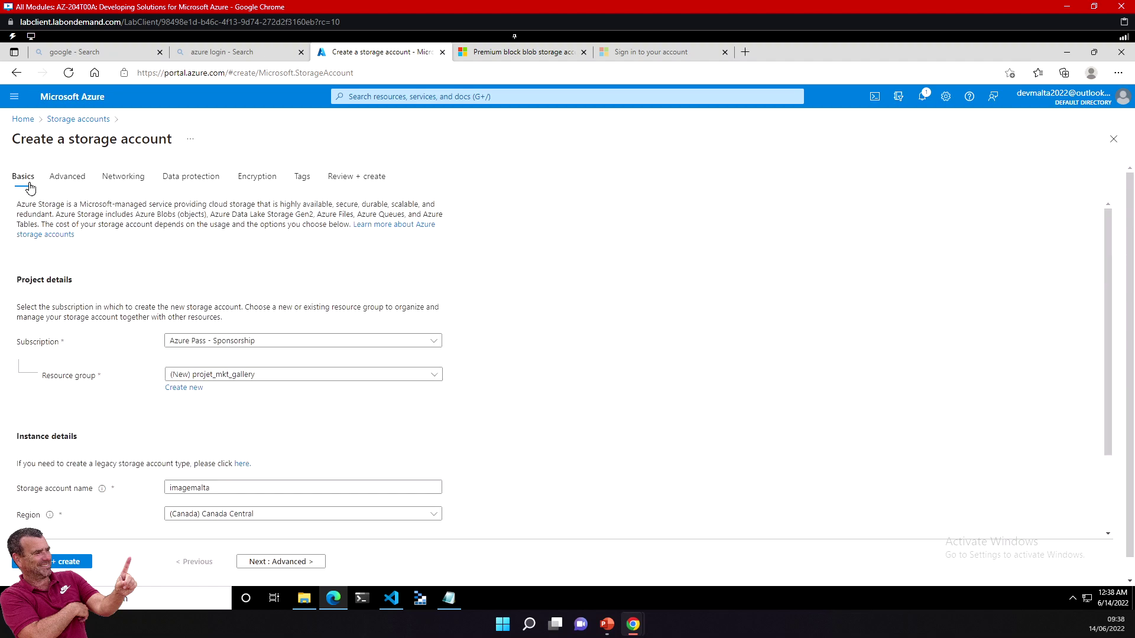
{"action": "scroll", "coordinate": [295, 505], "scroll_direction": "down", "scroll_amount": 2}
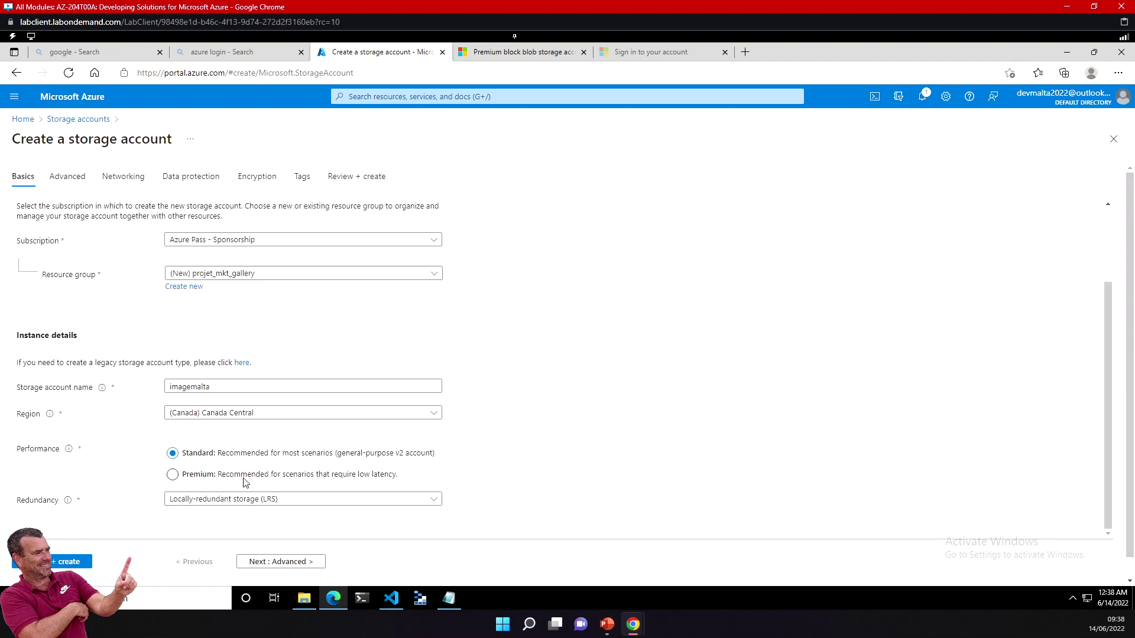
{"action": "left_click", "coordinate": [63, 561]}
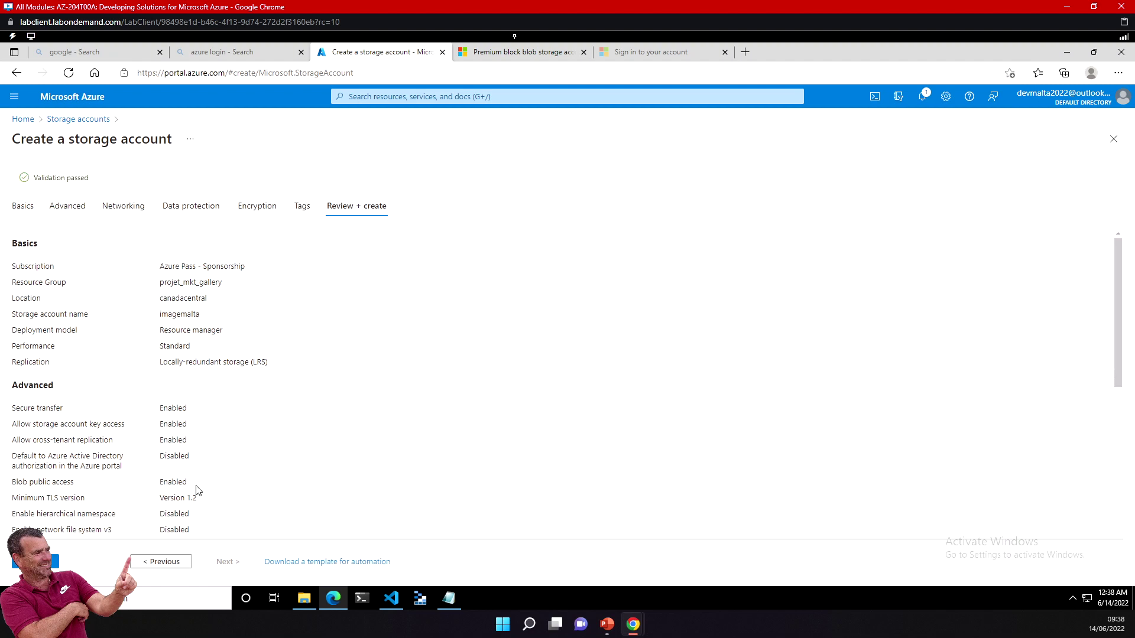
{"action": "left_click", "coordinate": [36, 562]}
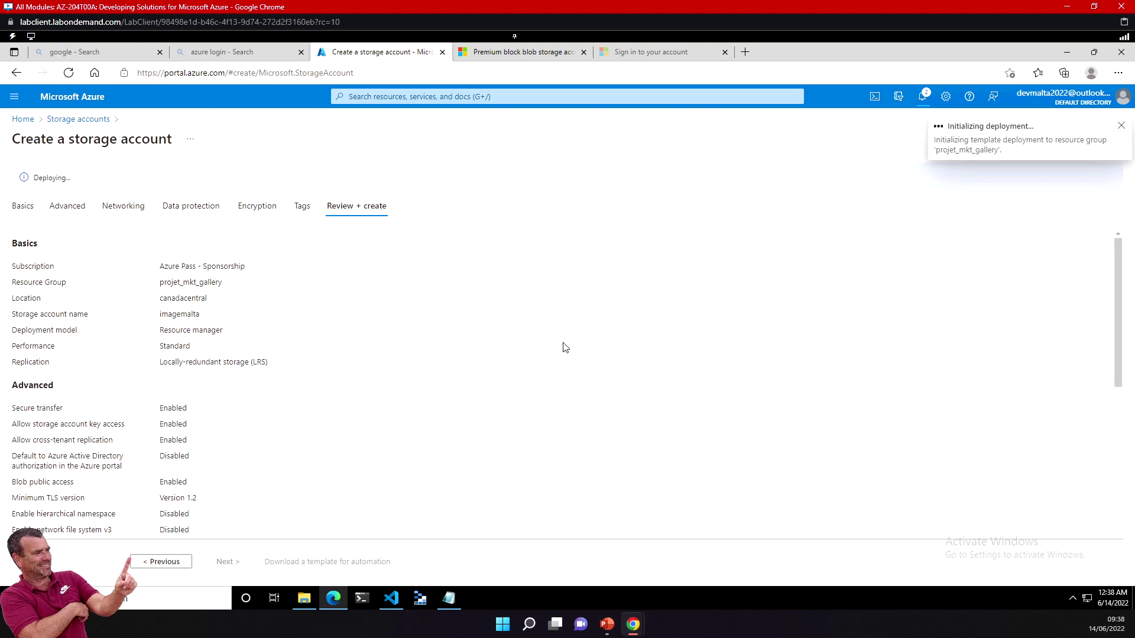
Step: Present the Explore Azure Blob storage slide full screen in PowerPoint
{"action": "left_click", "coordinate": [607, 624]}
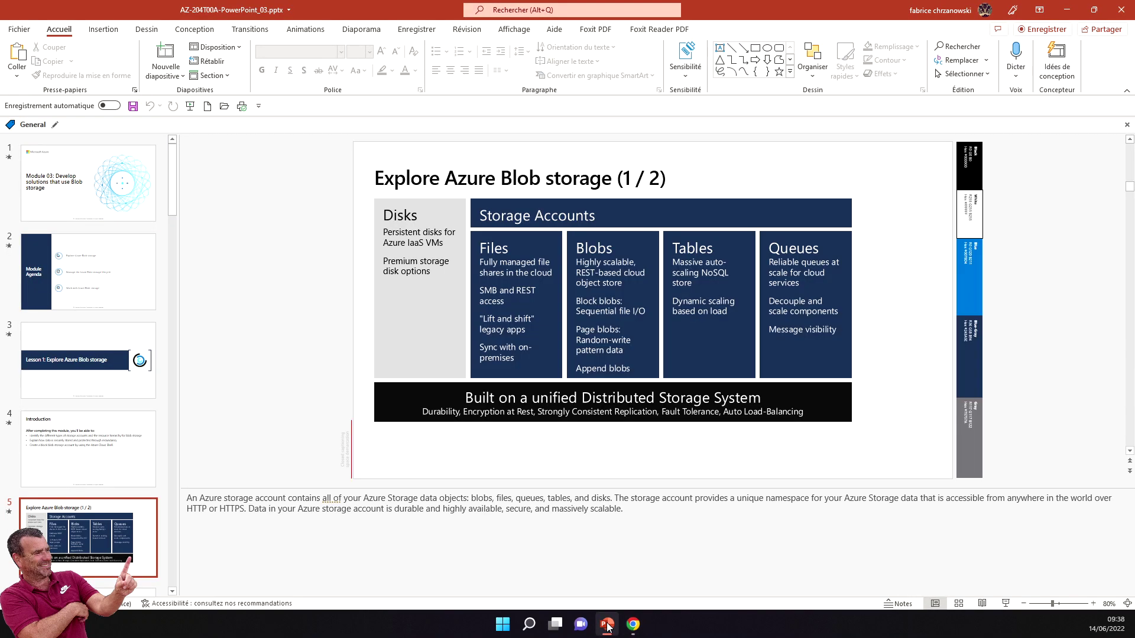
{"action": "left_click", "coordinate": [121, 507]}
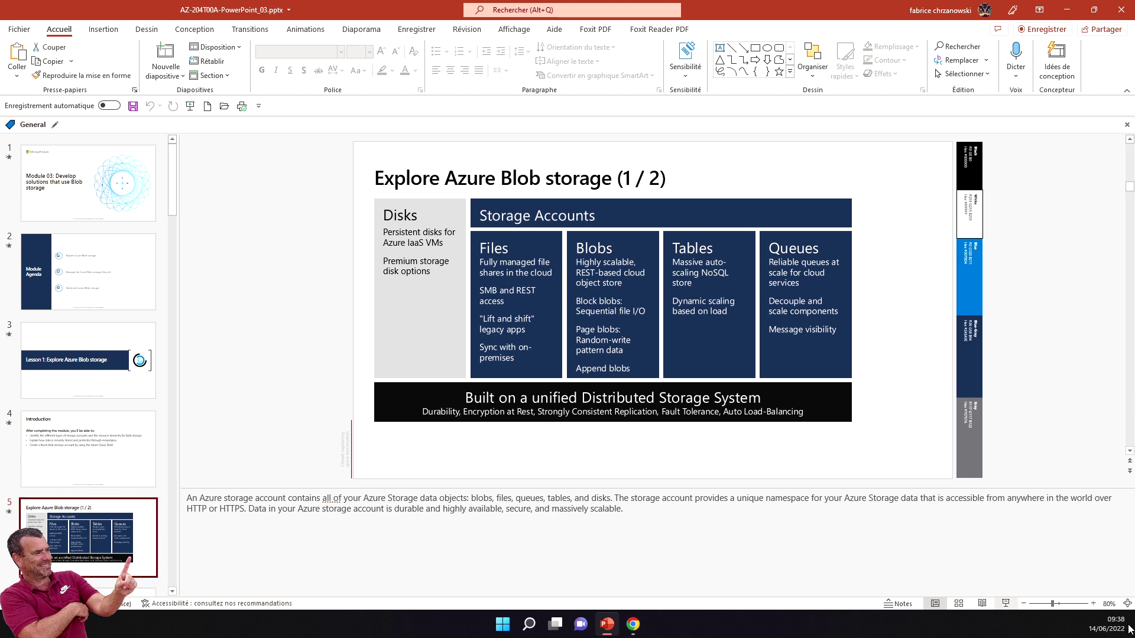
{"action": "left_click", "coordinate": [1005, 603]}
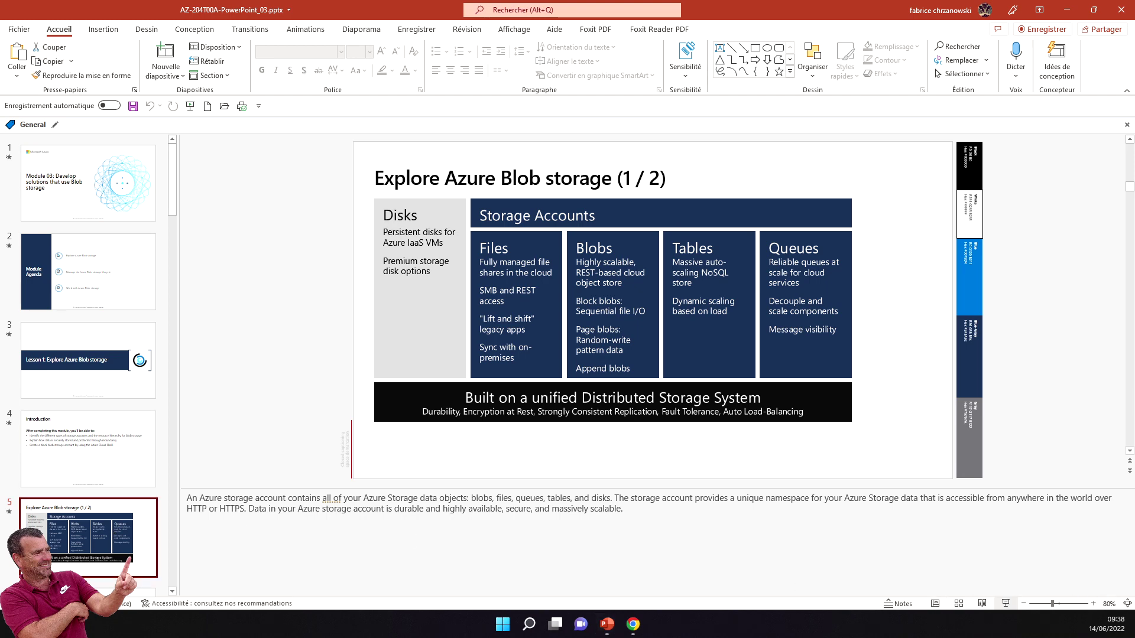
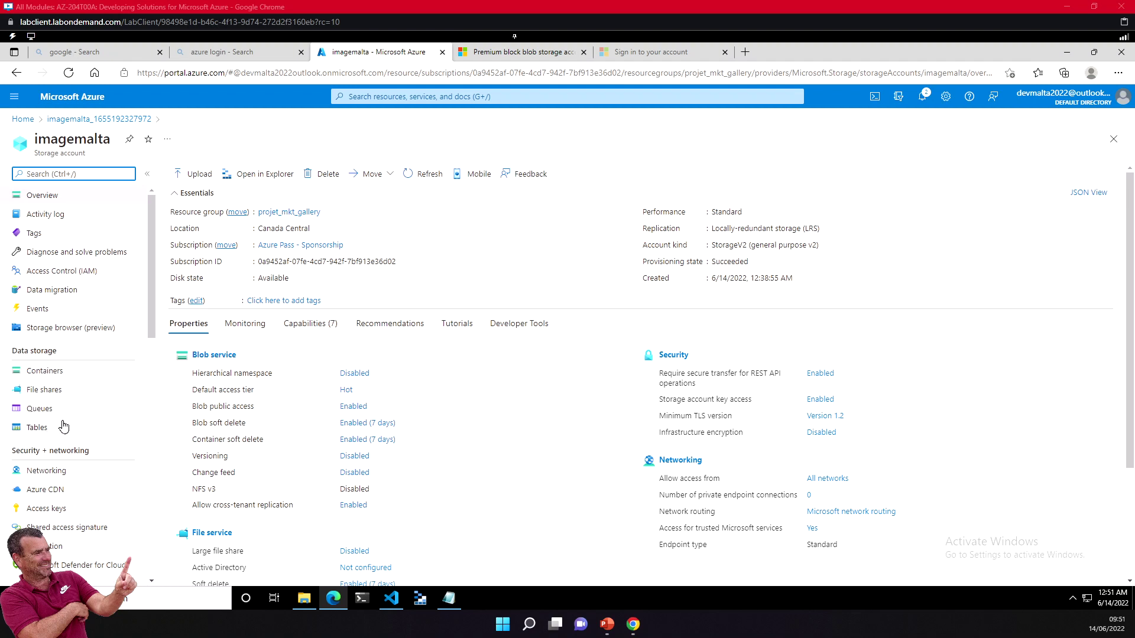
Step: Browse the imagemalta Containers, File shares, Queues and Tables pages
{"action": "left_click", "coordinate": [37, 374]}
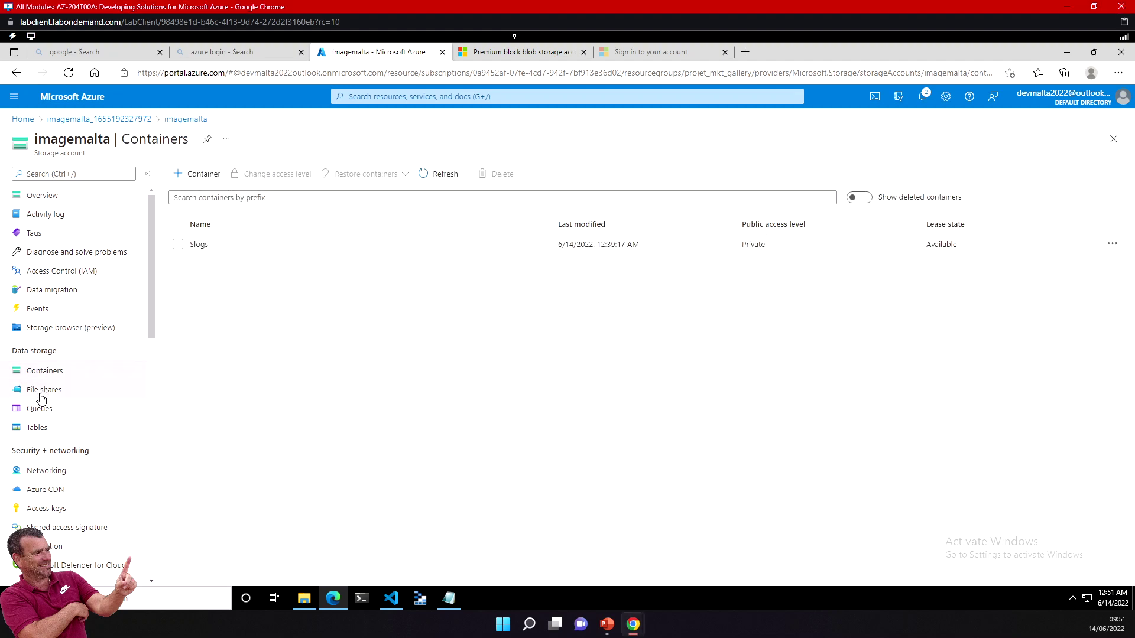
{"action": "left_click", "coordinate": [41, 390]}
{"action": "left_click", "coordinate": [39, 408]}
{"action": "left_click", "coordinate": [37, 428]}
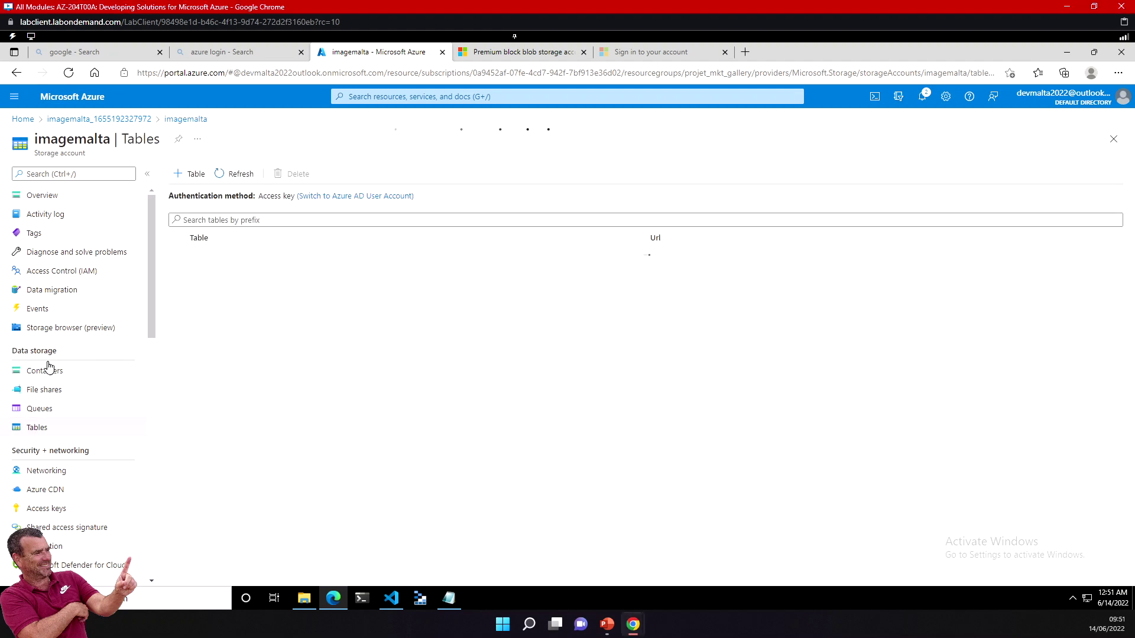
{"action": "scroll", "coordinate": [56, 520], "scroll_direction": "down", "scroll_amount": 10}
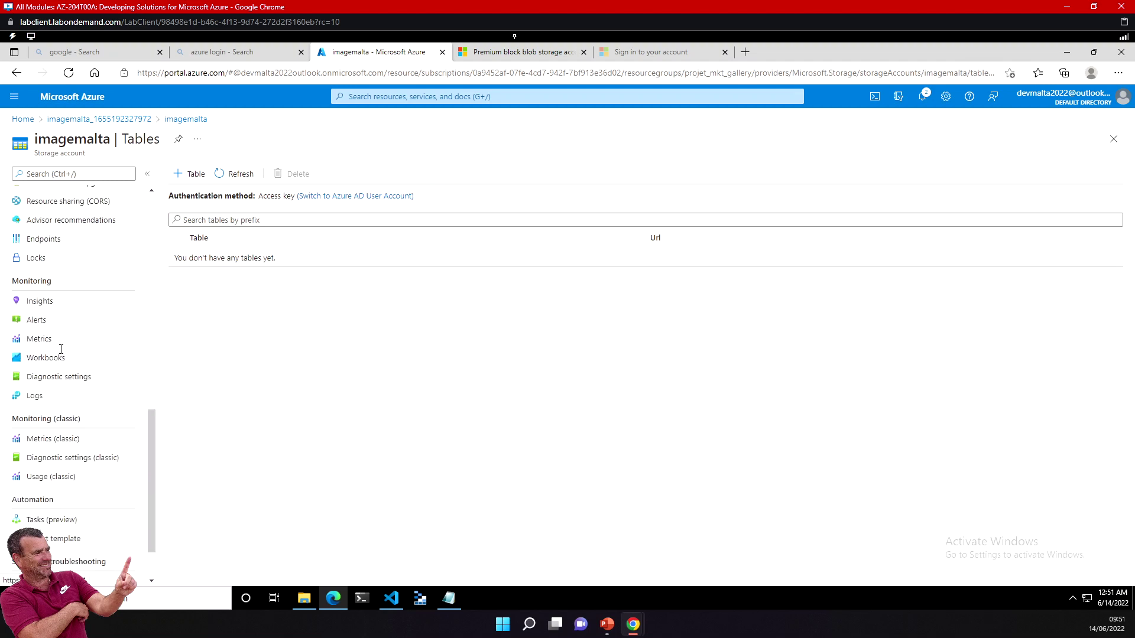
{"action": "scroll", "coordinate": [64, 431], "scroll_direction": "up", "scroll_amount": 10}
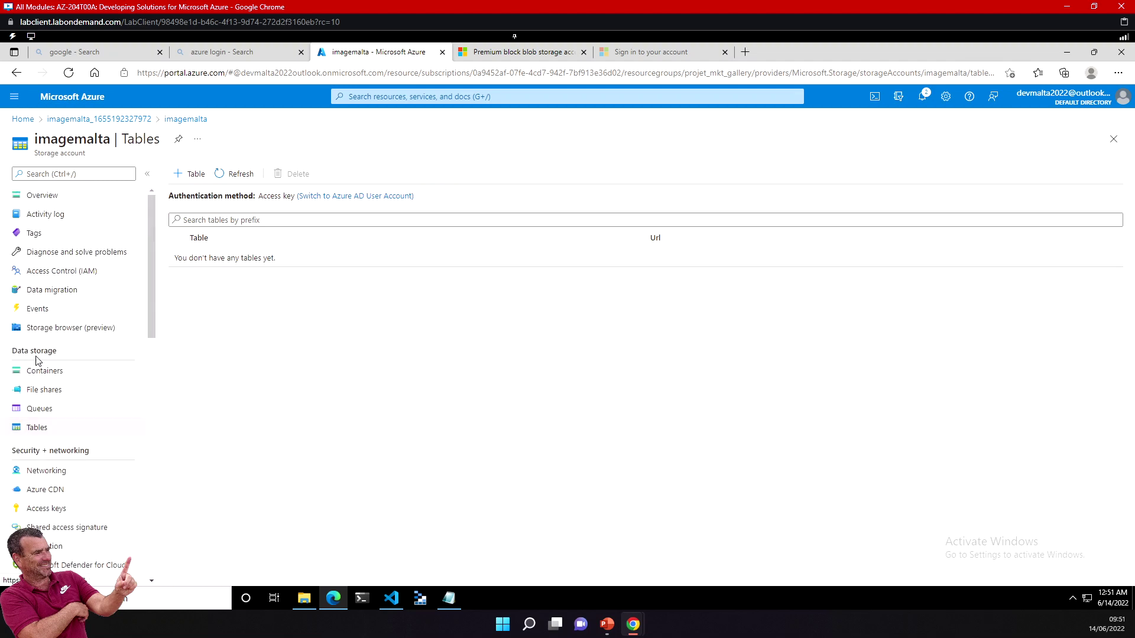
Step: Open the $logs container, return to the container list, and toggle Show deleted containers on and off
{"action": "left_click", "coordinate": [46, 373]}
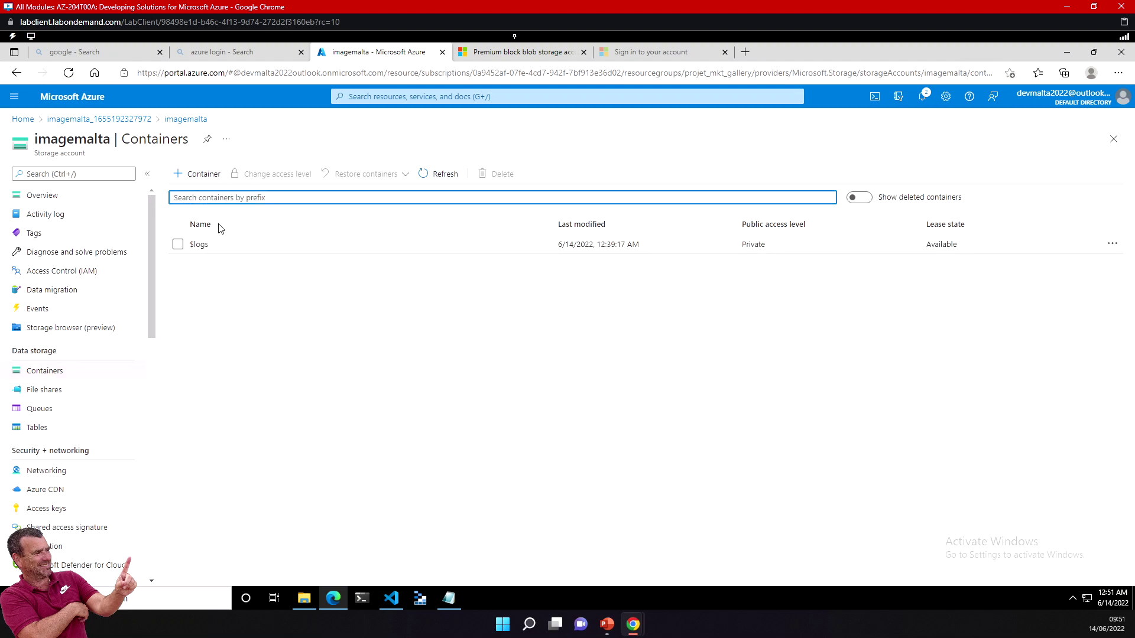
{"action": "left_click", "coordinate": [201, 246]}
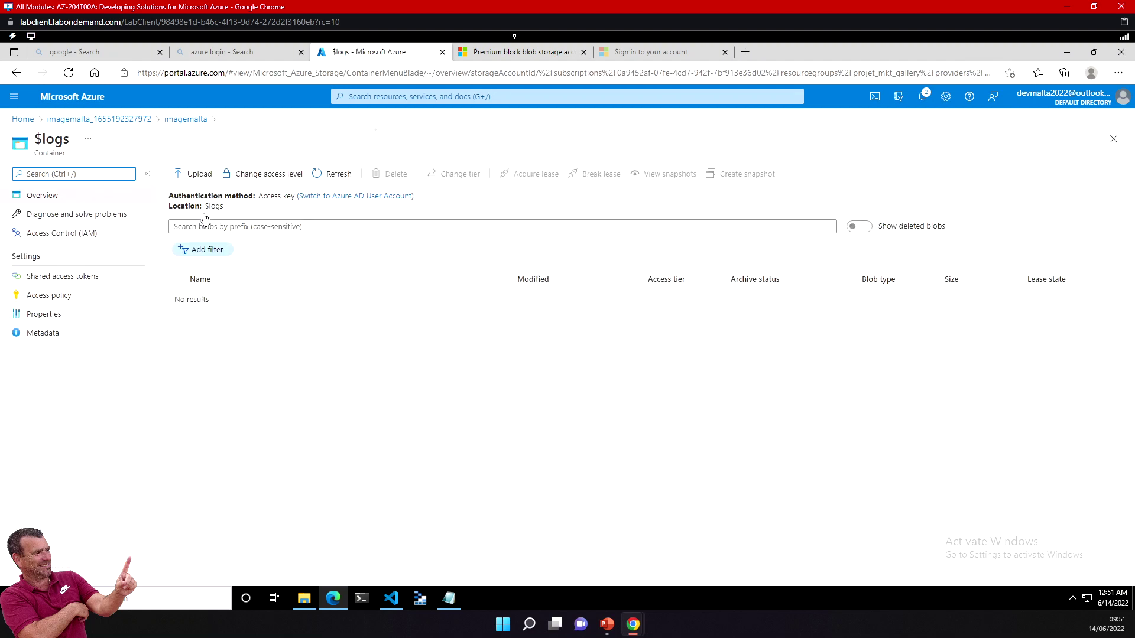
{"action": "left_click", "coordinate": [16, 72]}
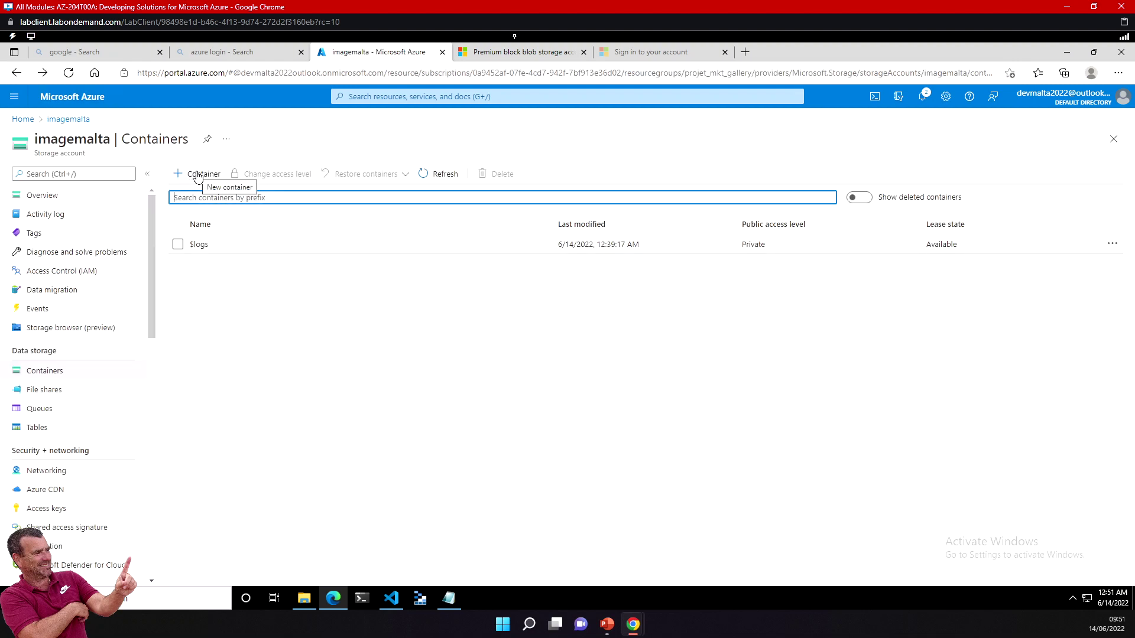
{"action": "left_click", "coordinate": [861, 199]}
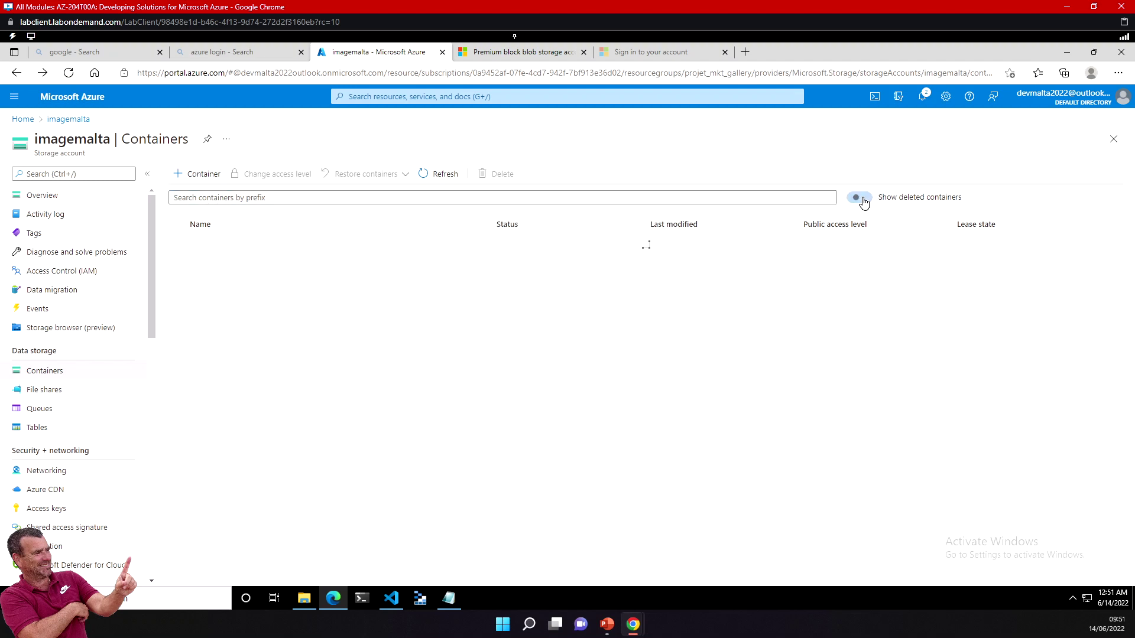
{"action": "left_click", "coordinate": [851, 201]}
{"action": "left_click", "coordinate": [854, 202]}
{"action": "left_click", "coordinate": [857, 201]}
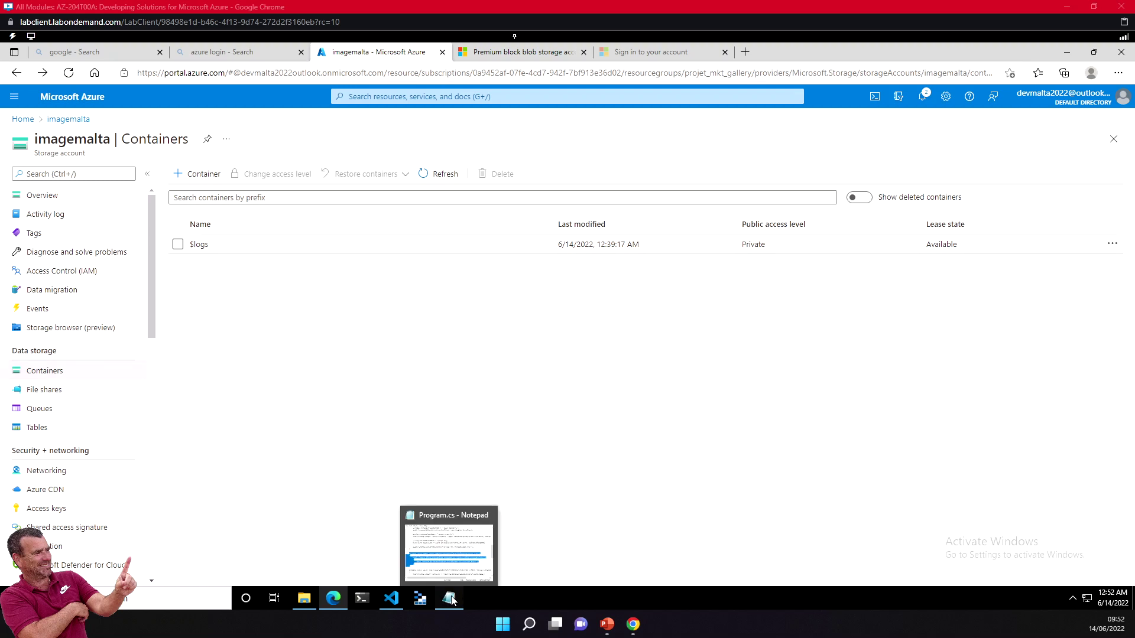
{"action": "left_click", "coordinate": [400, 604]}
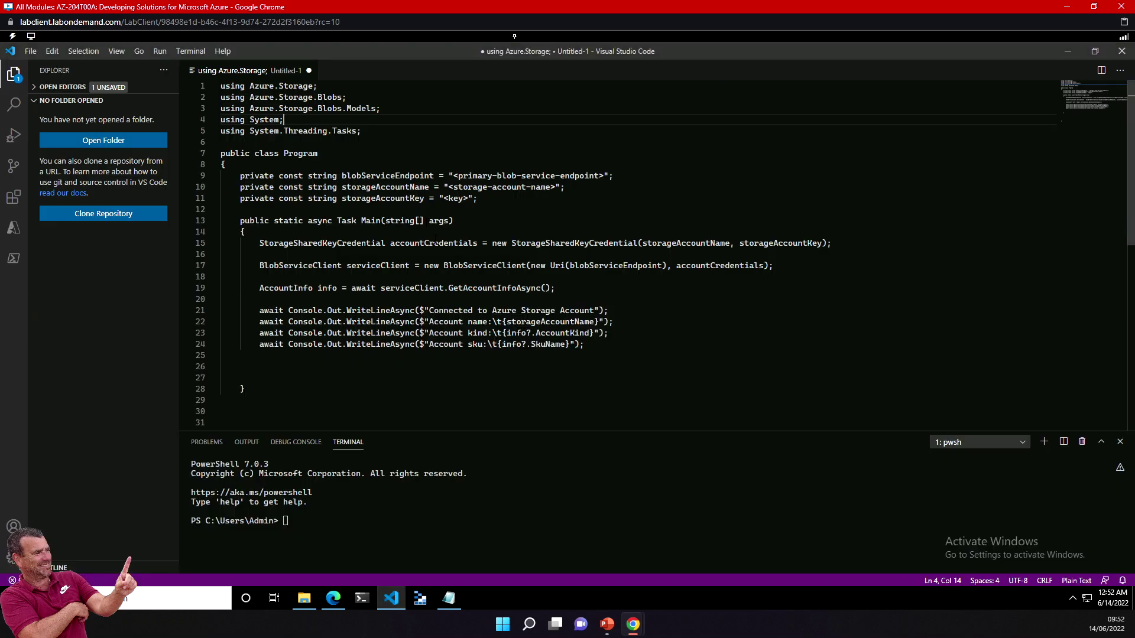
{"action": "left_click", "coordinate": [498, 175]}
{"action": "left_click_drag", "start_coordinate": [380, 176], "coordinate": [400, 176]}
{"action": "left_click_drag", "start_coordinate": [481, 175], "coordinate": [556, 175]}
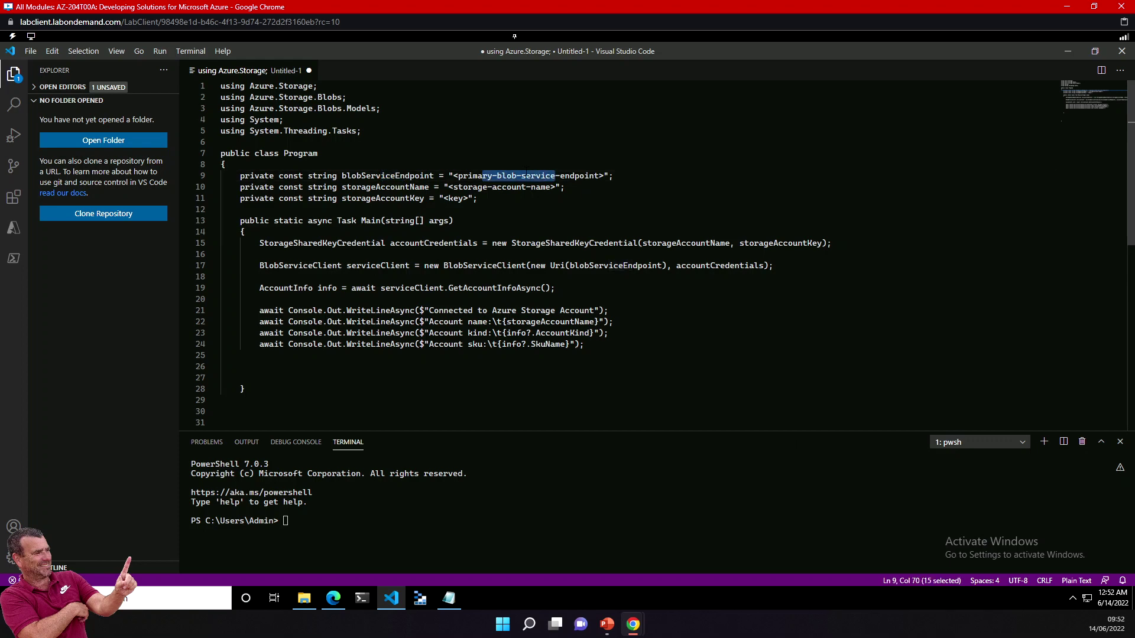
{"action": "left_click_drag", "start_coordinate": [458, 175], "coordinate": [604, 175]}
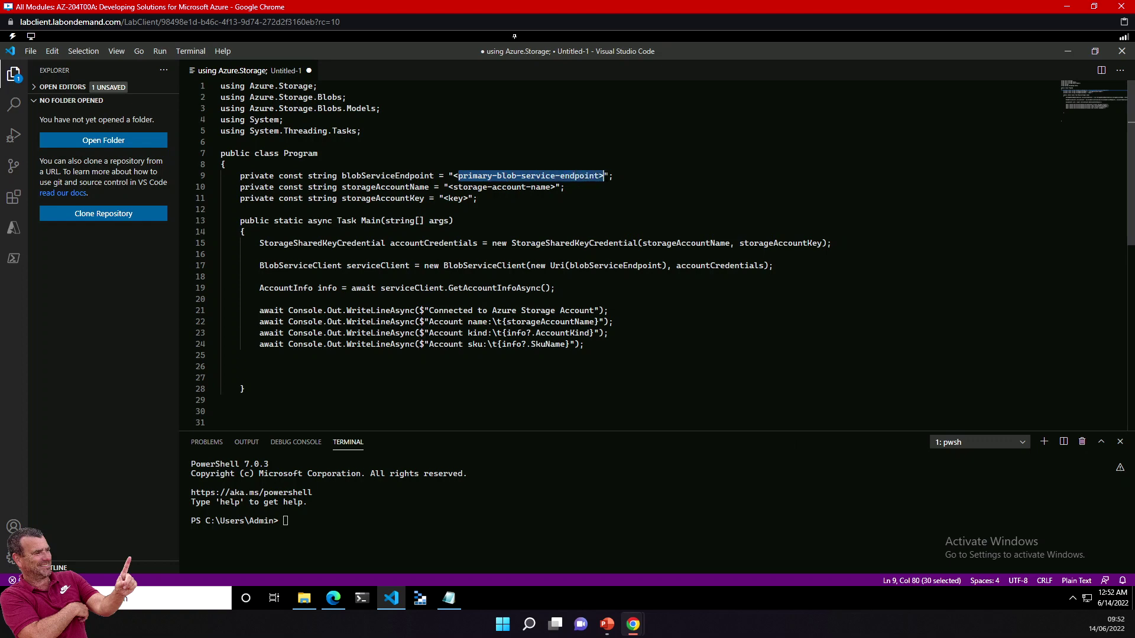
{"action": "left_click_drag", "start_coordinate": [444, 187], "coordinate": [468, 198]}
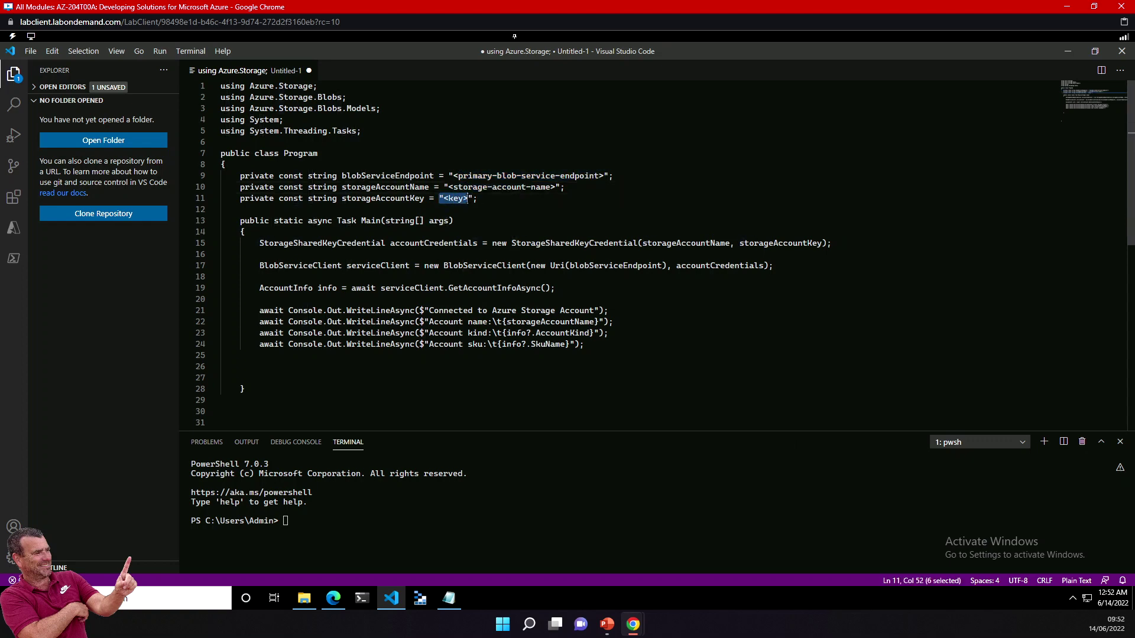
{"action": "left_click_drag", "start_coordinate": [279, 97], "coordinate": [244, 389]}
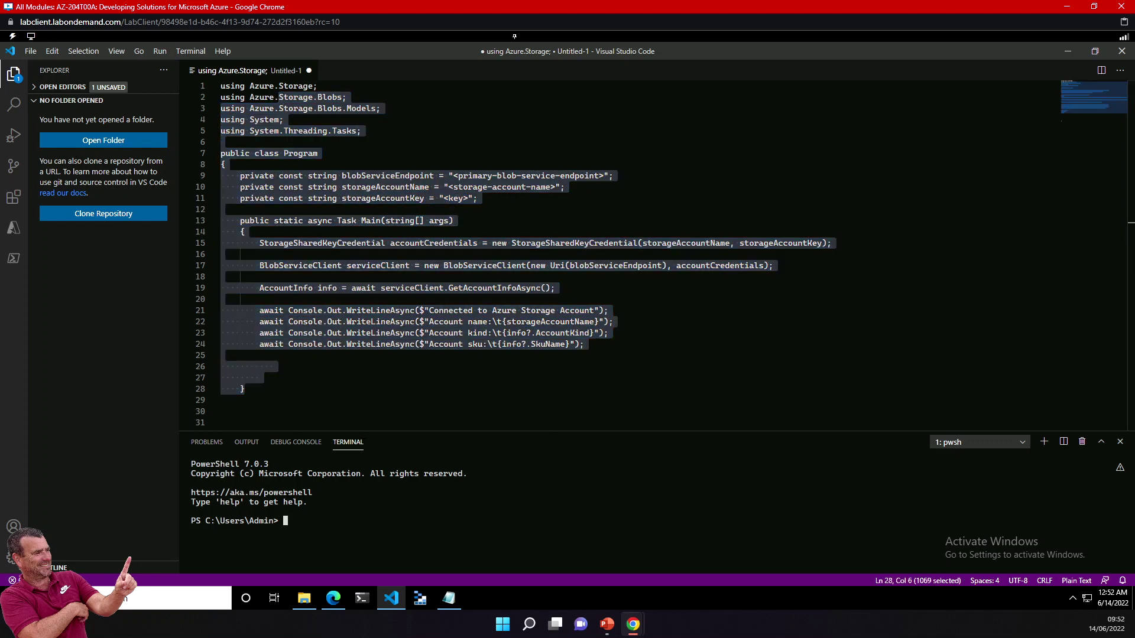
{"action": "left_click", "coordinate": [225, 355]}
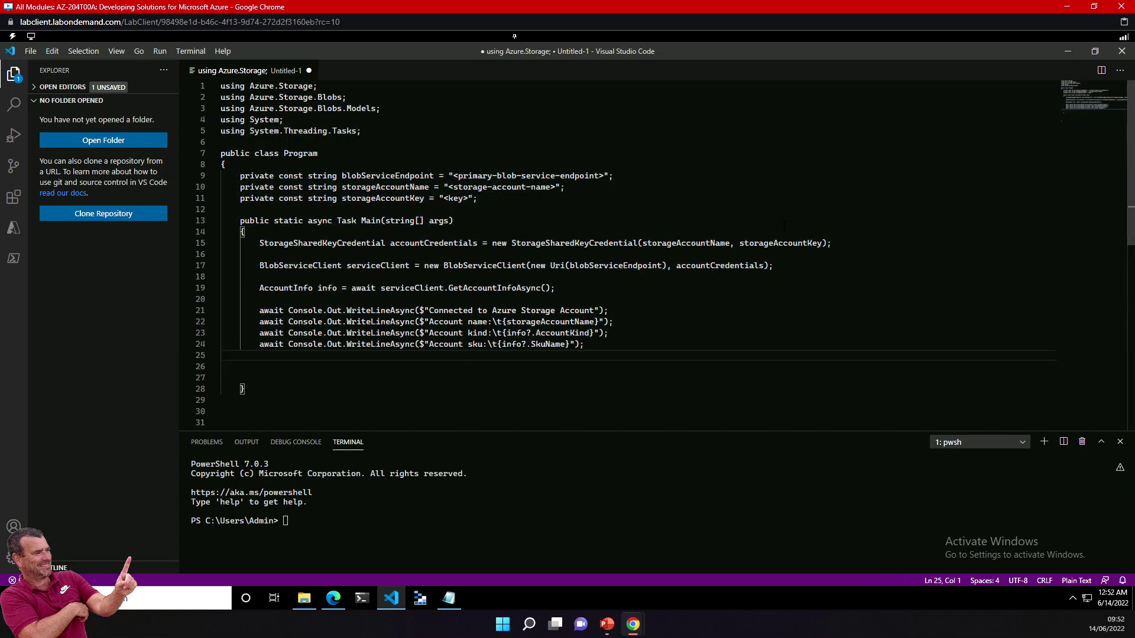
{"action": "left_click_drag", "start_coordinate": [278, 97], "coordinate": [339, 397]}
{"action": "left_click", "coordinate": [362, 390]}
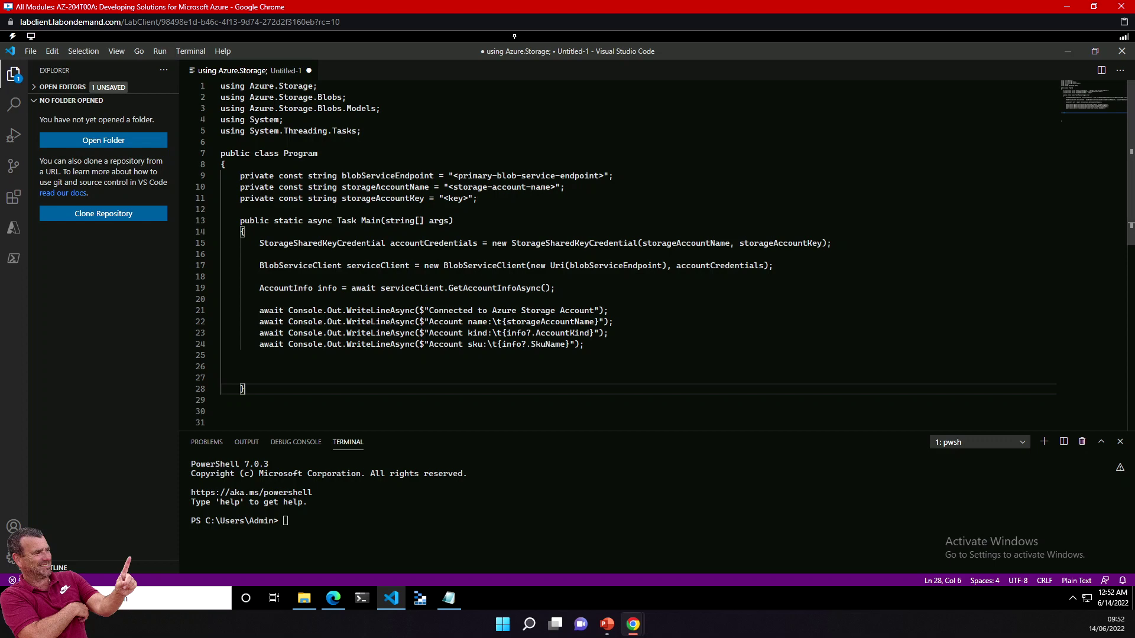
{"action": "left_click_drag", "start_coordinate": [468, 310], "coordinate": [559, 332]}
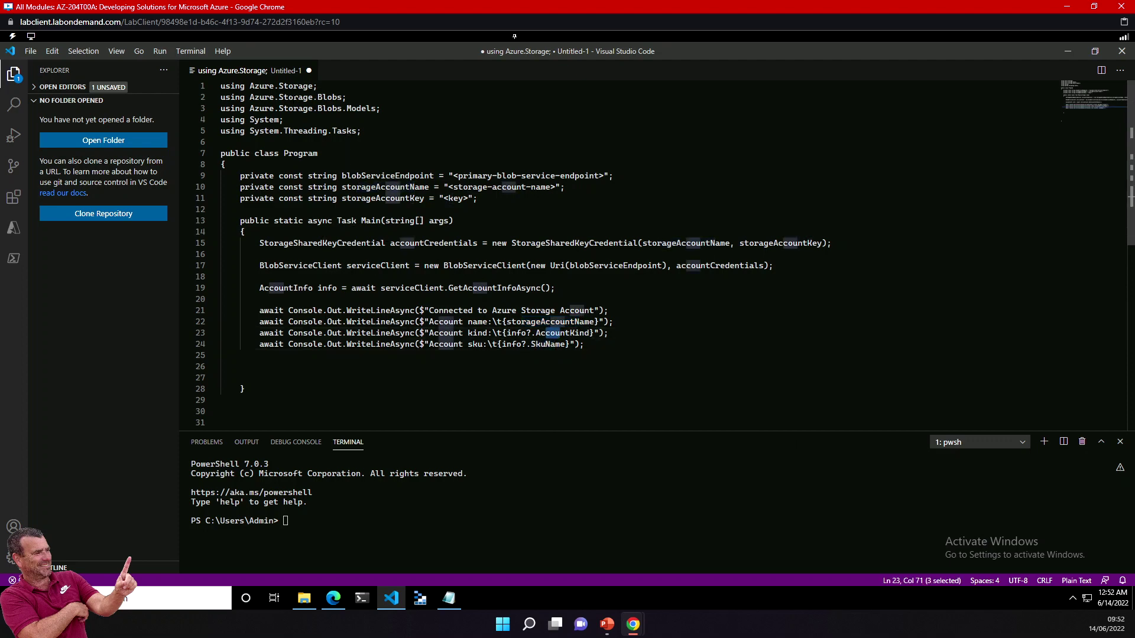
{"action": "left_click_drag", "start_coordinate": [220, 86], "coordinate": [319, 414]}
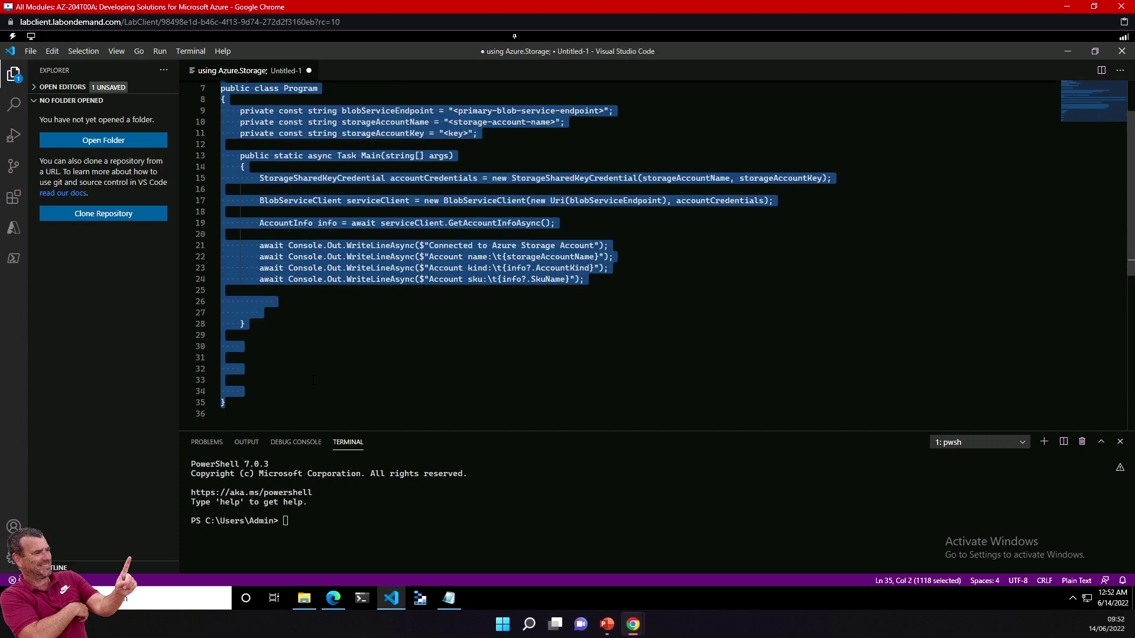
{"action": "left_click", "coordinate": [320, 346]}
{"action": "scroll", "coordinate": [320, 334], "scroll_direction": "up", "scroll_amount": 2}
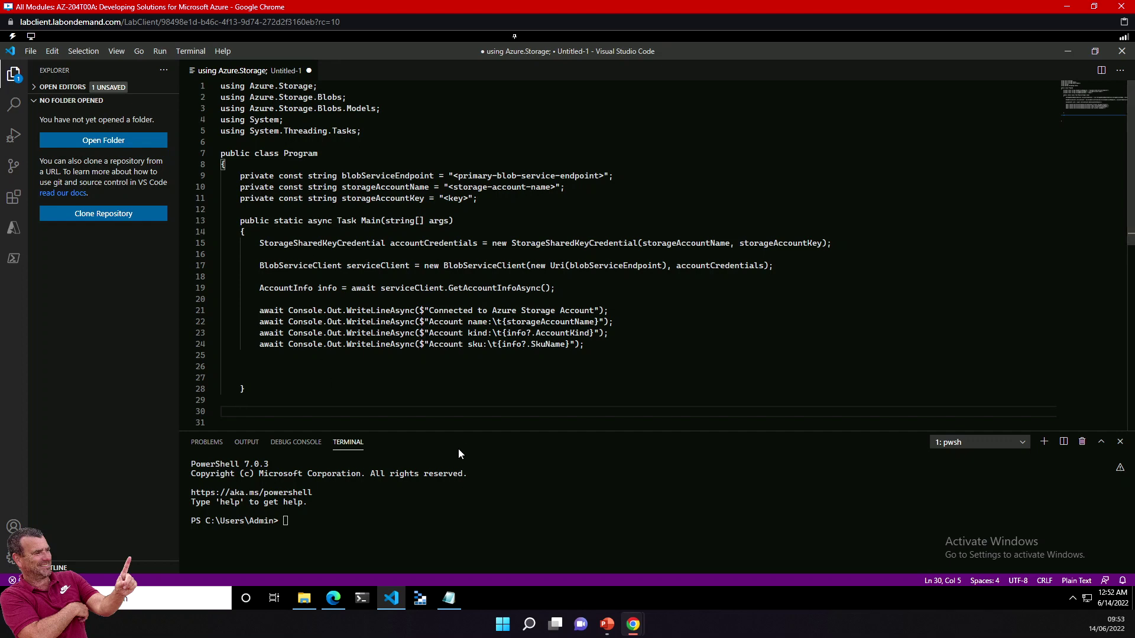
{"action": "left_click", "coordinate": [333, 599]}
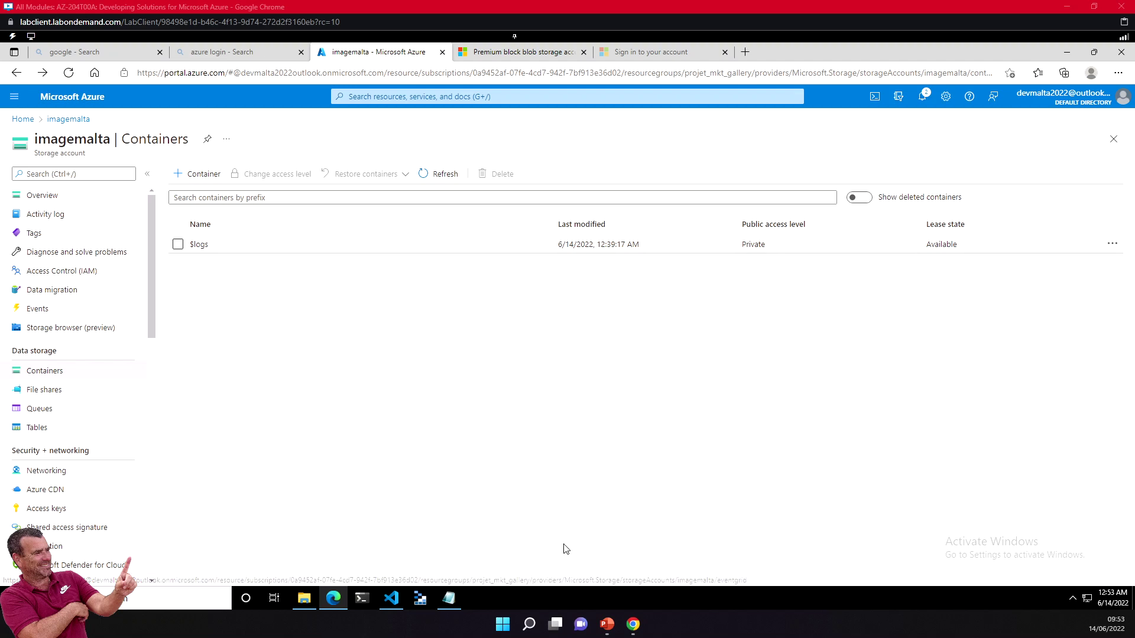
{"action": "left_click", "coordinate": [450, 598]}
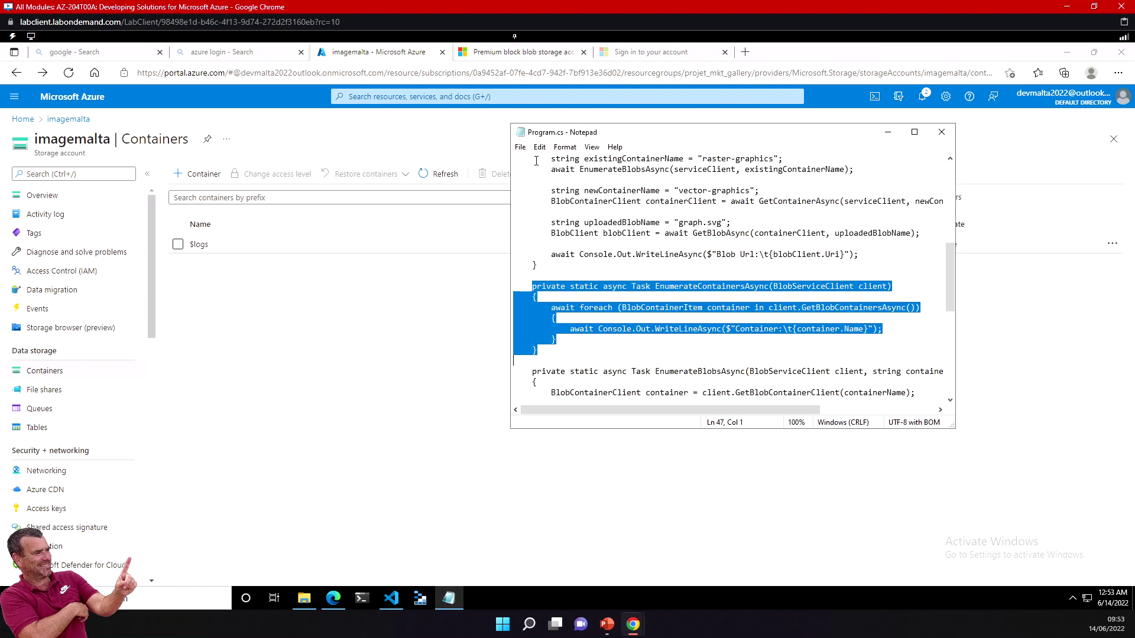
{"action": "left_click", "coordinate": [520, 147]}
{"action": "left_click", "coordinate": [534, 160]}
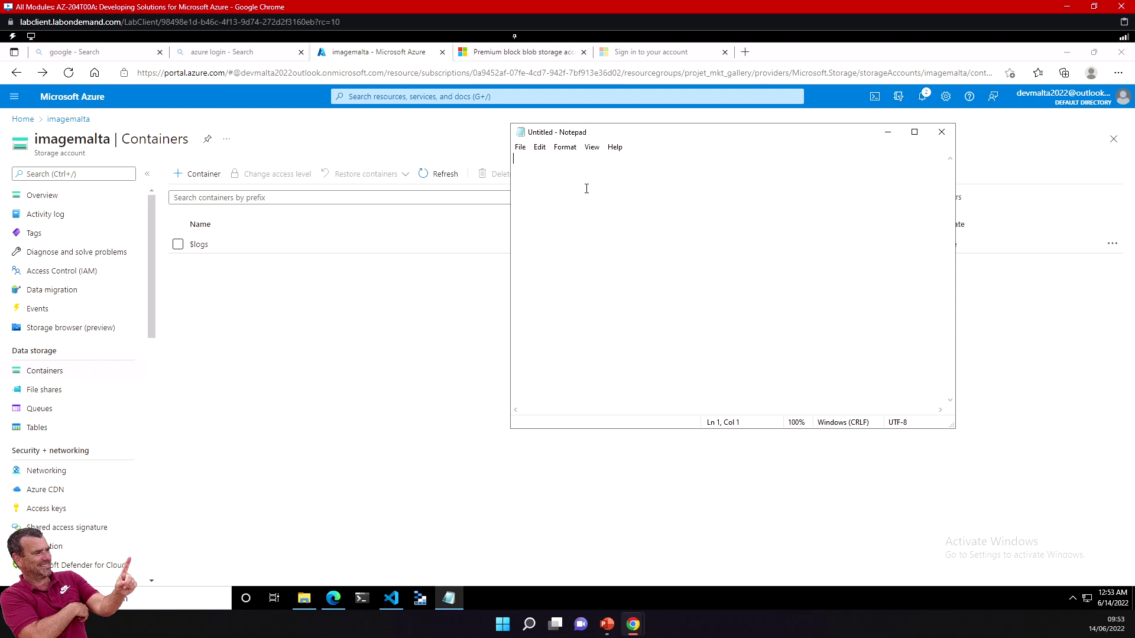
{"action": "type", "text": "http://mystorageaccount.blob.core.windows.net"}
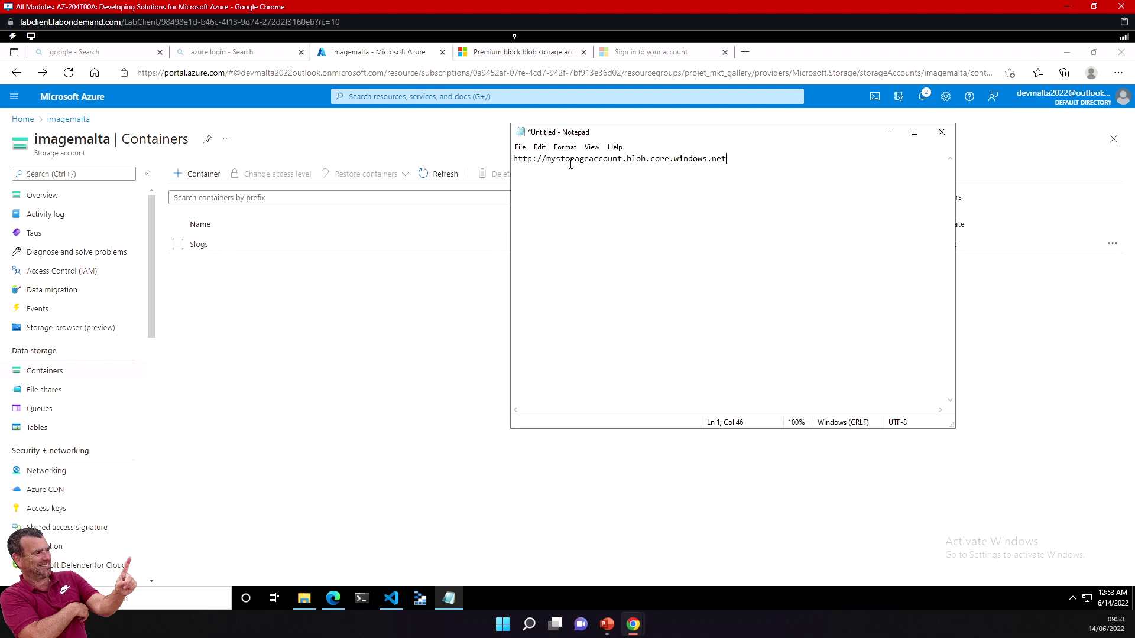
{"action": "left_click_drag", "start_coordinate": [647, 158], "coordinate": [628, 162]}
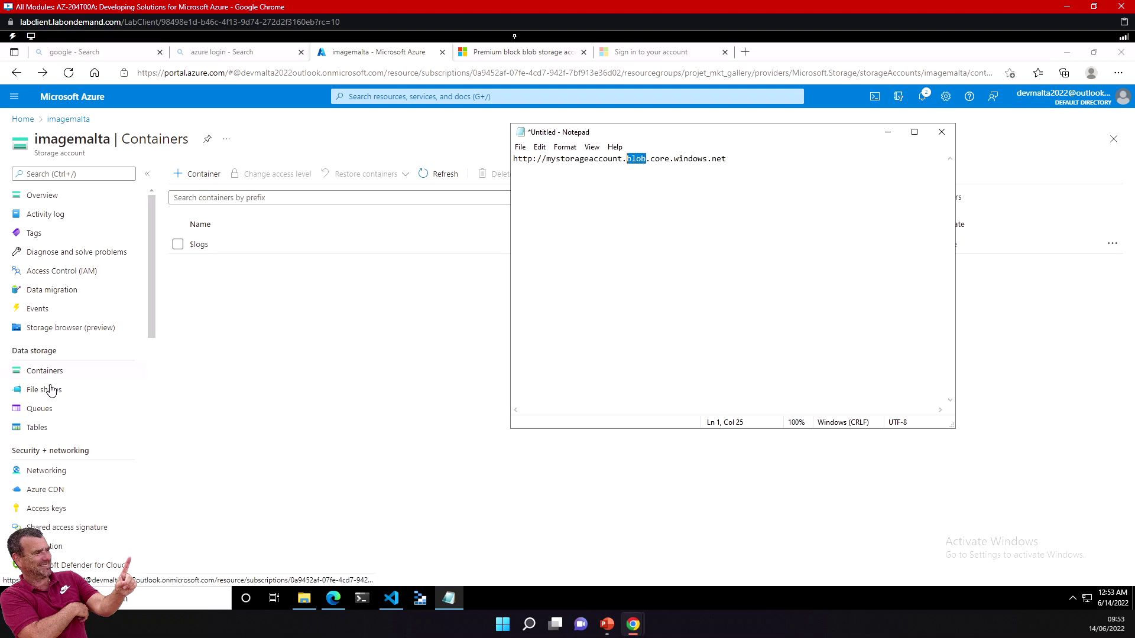
{"action": "left_click_drag", "start_coordinate": [648, 158], "coordinate": [628, 161]}
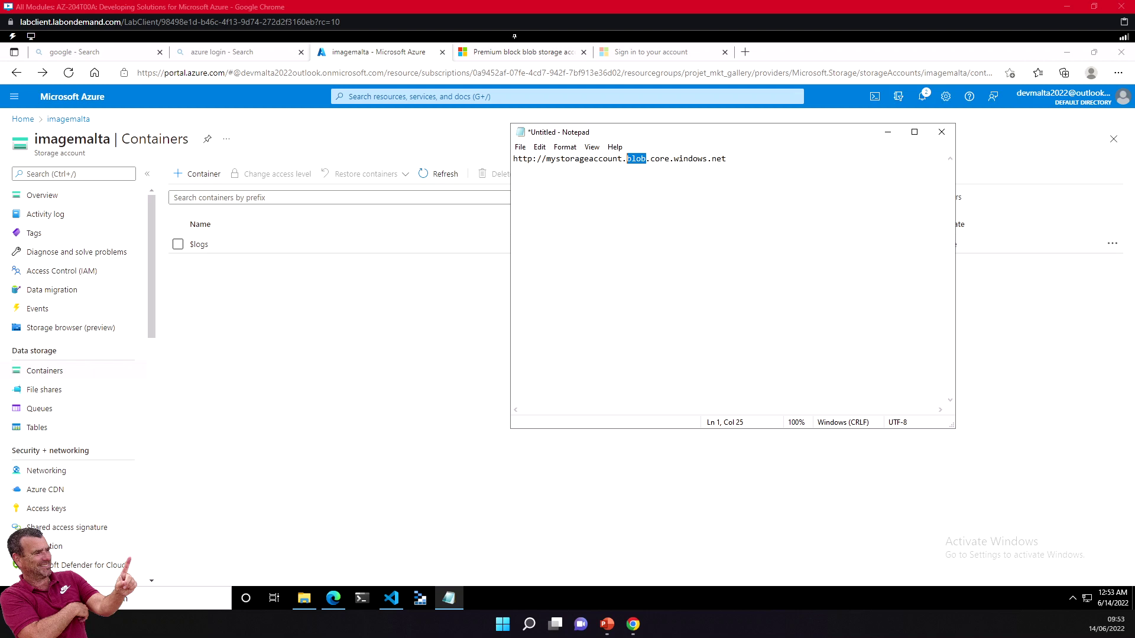
{"action": "left_click", "coordinate": [339, 359]}
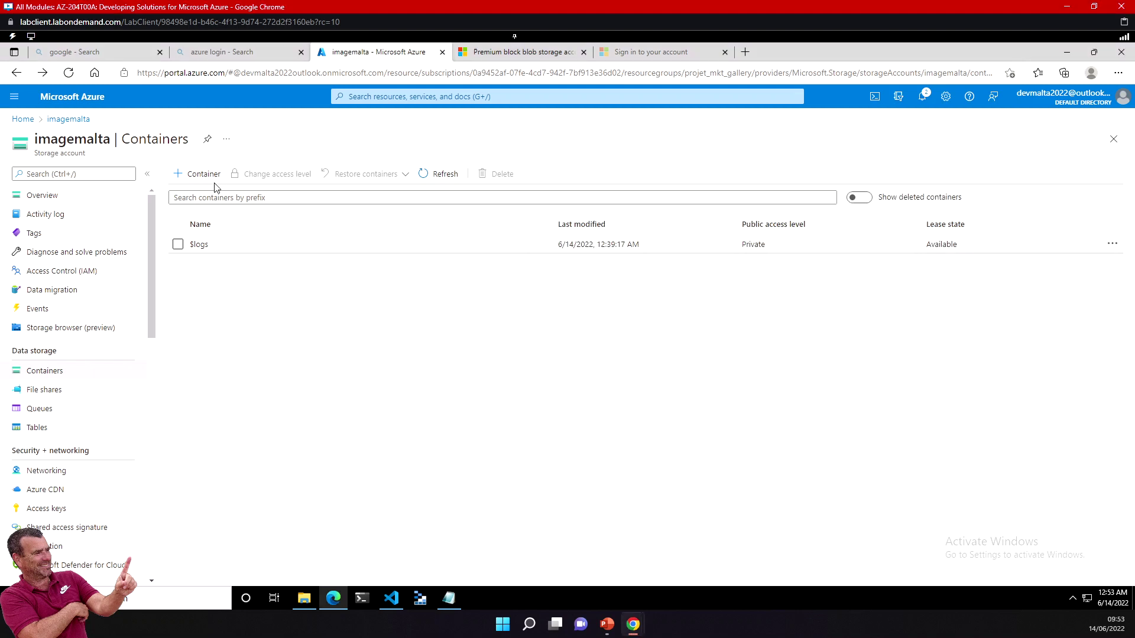
Step: Create container 'videosit' with Blob public access level and open it
{"action": "left_click", "coordinate": [211, 175]}
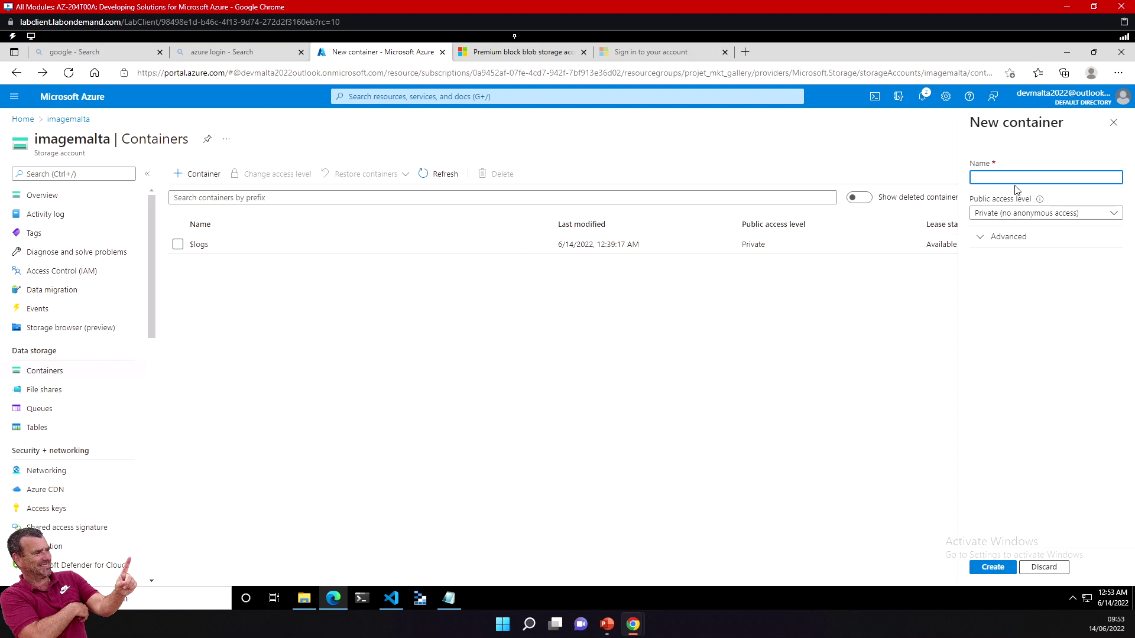
{"action": "type", "text": "videosit"}
{"action": "left_click", "coordinate": [1019, 214]}
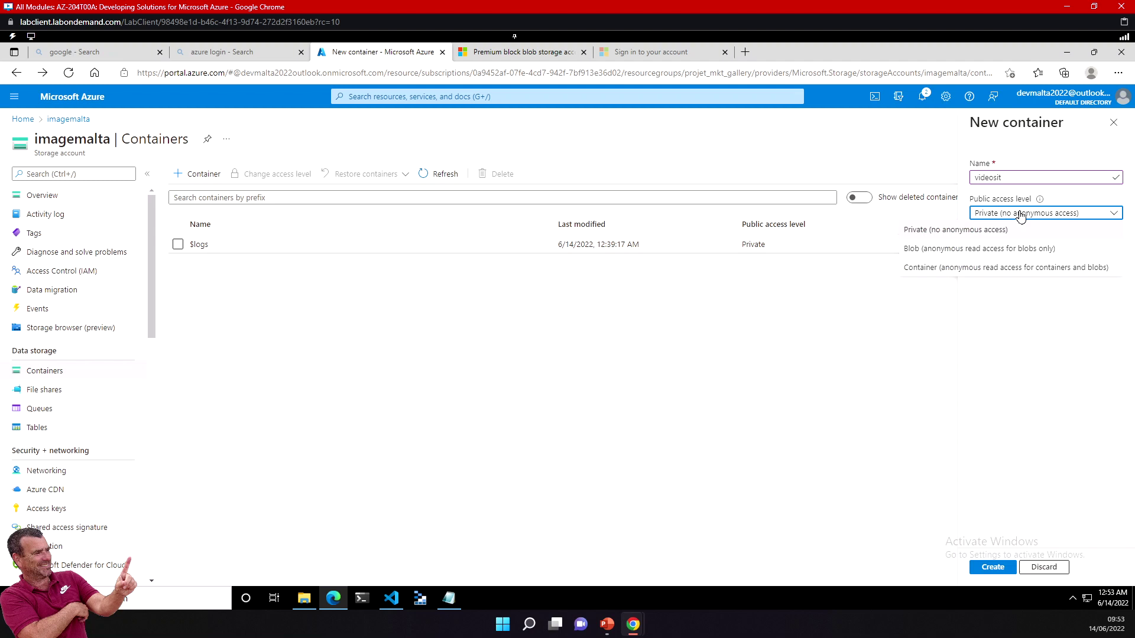
{"action": "left_click", "coordinate": [952, 249]}
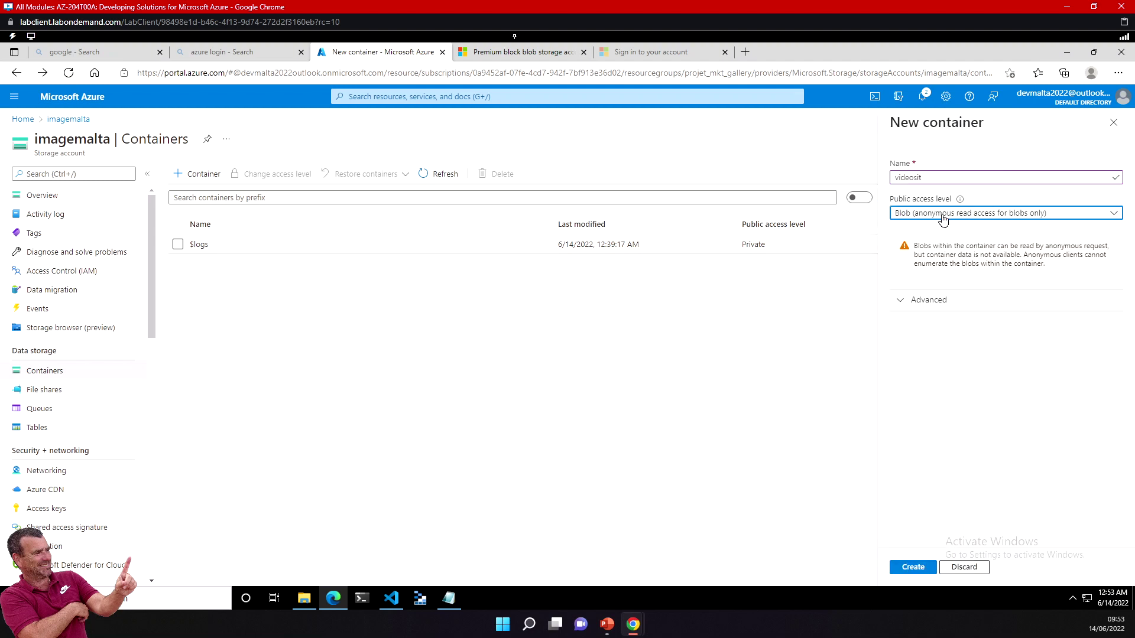
{"action": "left_click", "coordinate": [924, 568]}
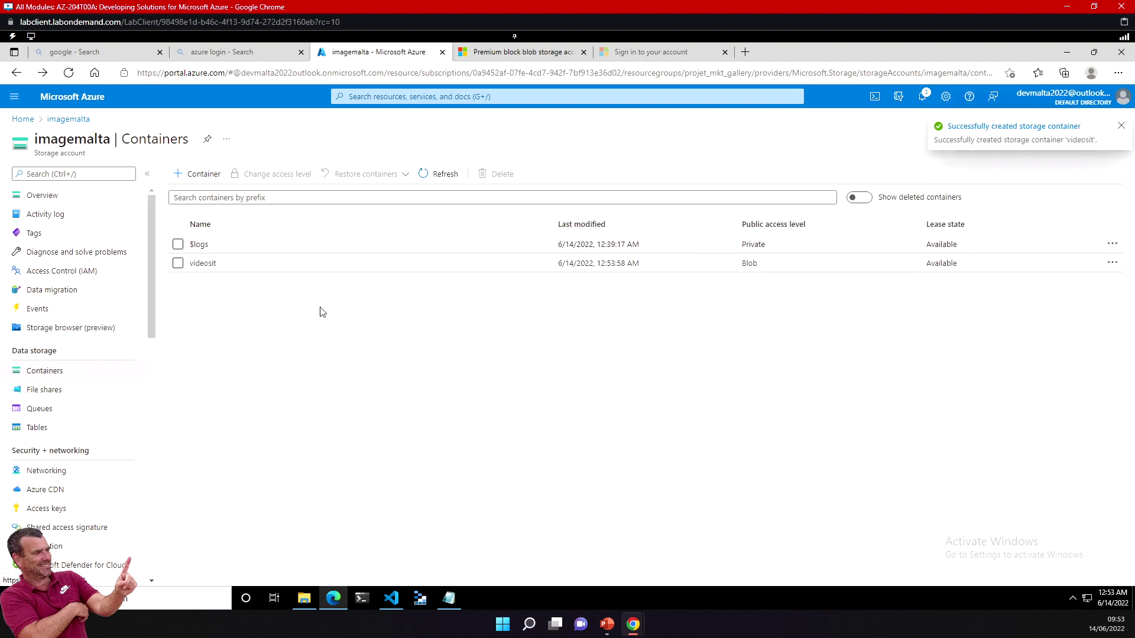
{"action": "left_click", "coordinate": [205, 263]}
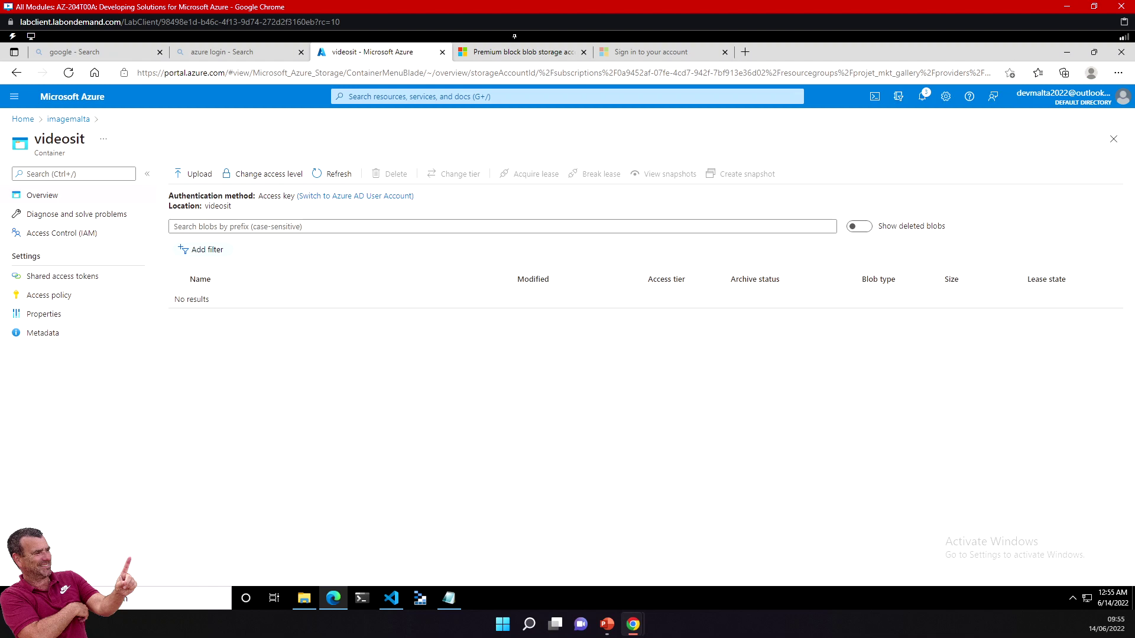
Step: Open the videosit Upload blob pane, cancel the file browser, and briefly check VS Code
{"action": "left_click", "coordinate": [198, 178]}
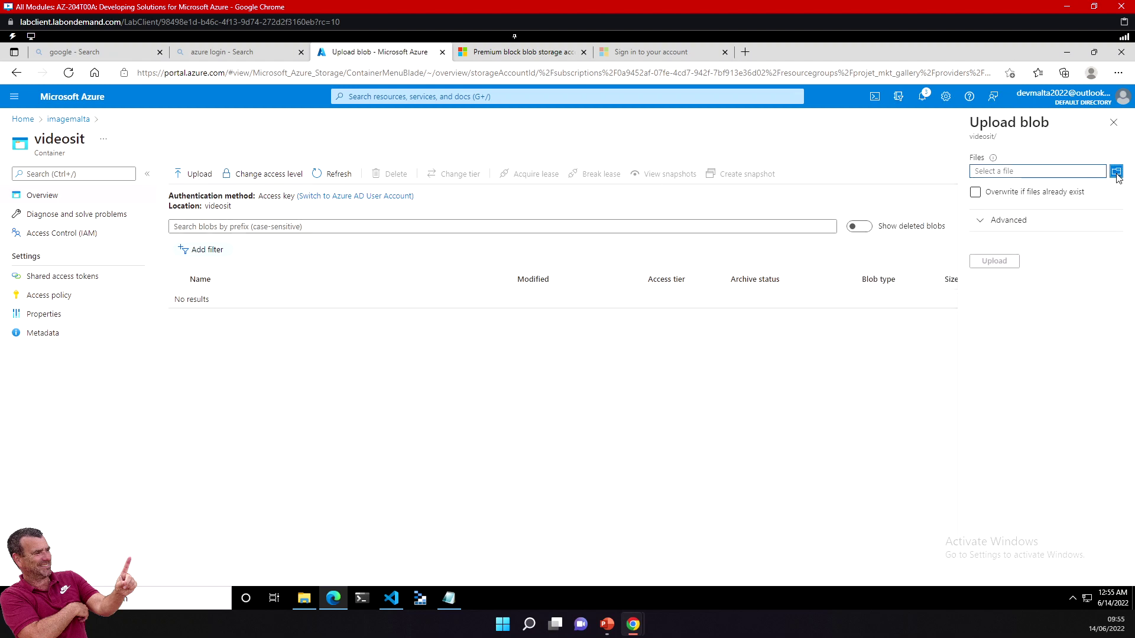
{"action": "left_click", "coordinate": [1115, 172]}
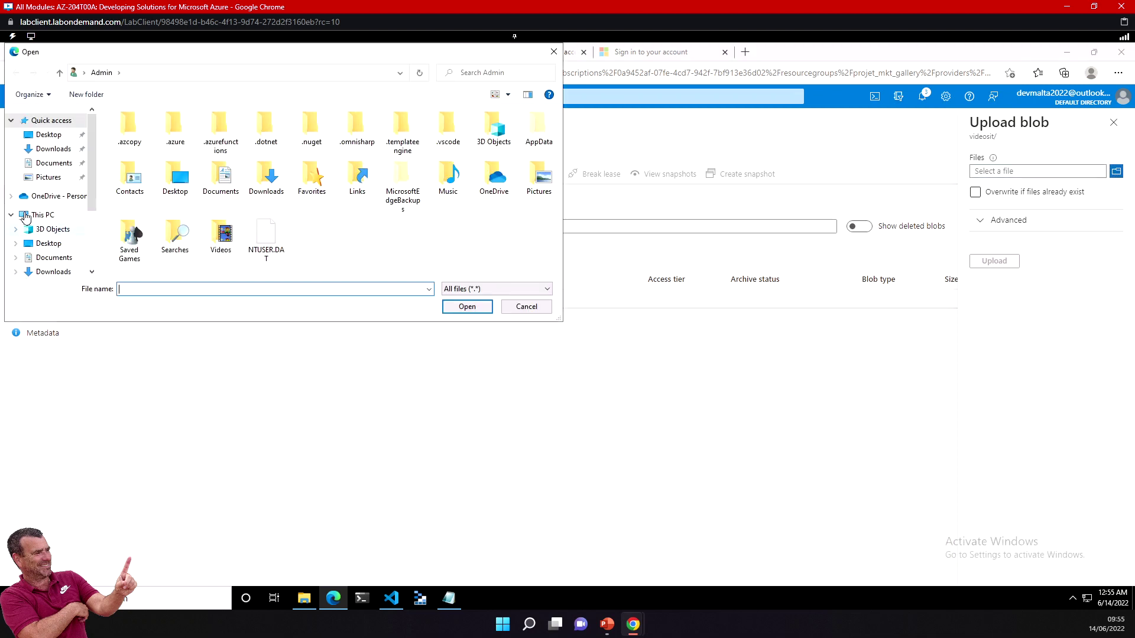
{"action": "left_click", "coordinate": [323, 412]}
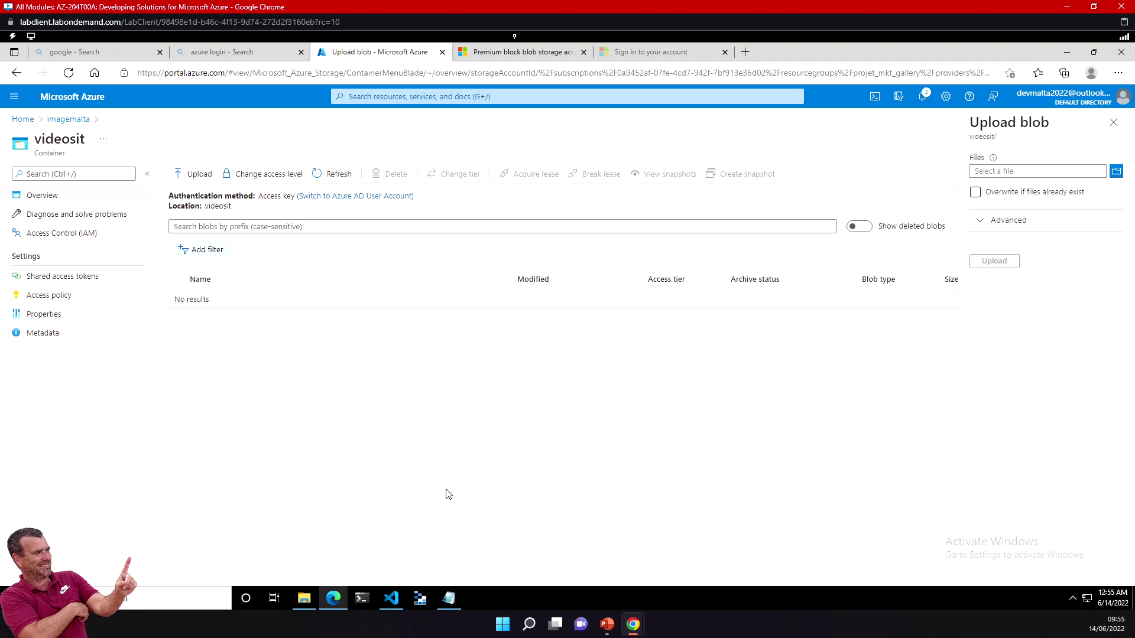
{"action": "left_click", "coordinate": [334, 603]}
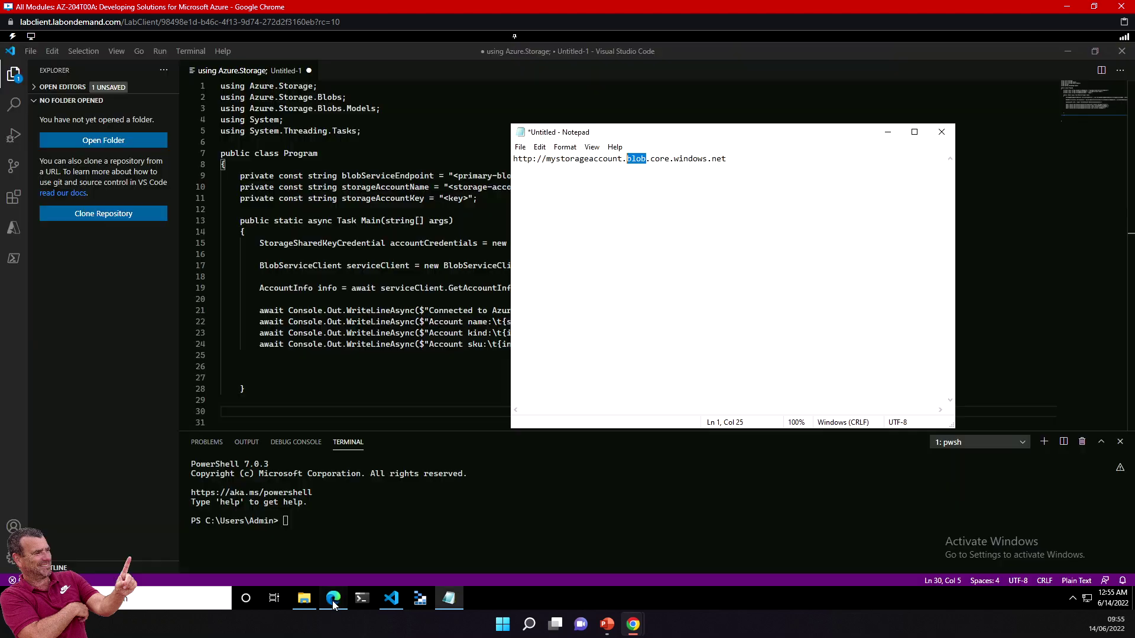
{"action": "left_click", "coordinate": [333, 598]}
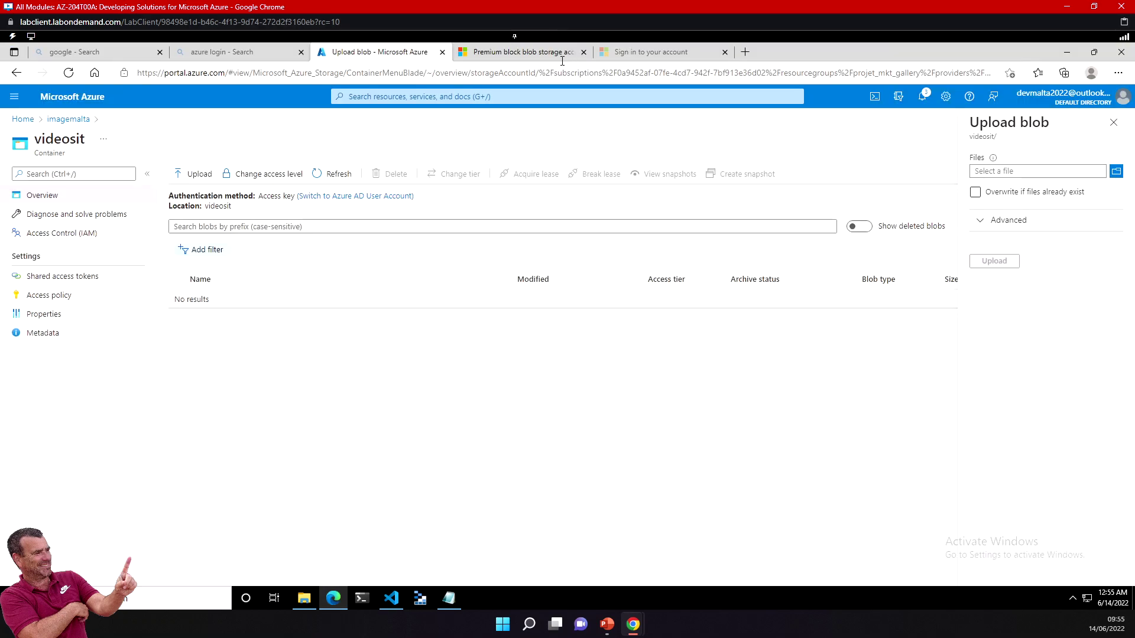
Step: Search Bing for 'onedrive.live.com login' and open the Sign in – Microsoft OneDrive result
{"action": "left_click", "coordinate": [644, 52]}
{"action": "left_click", "coordinate": [529, 73]}
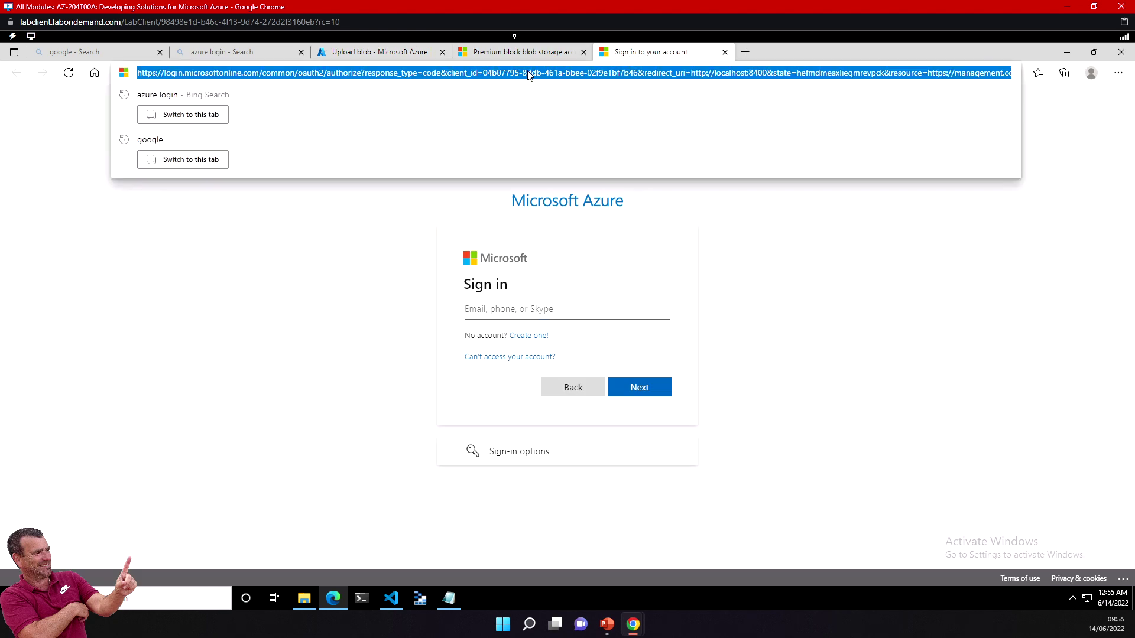
{"action": "type", "text": "onedriv"}
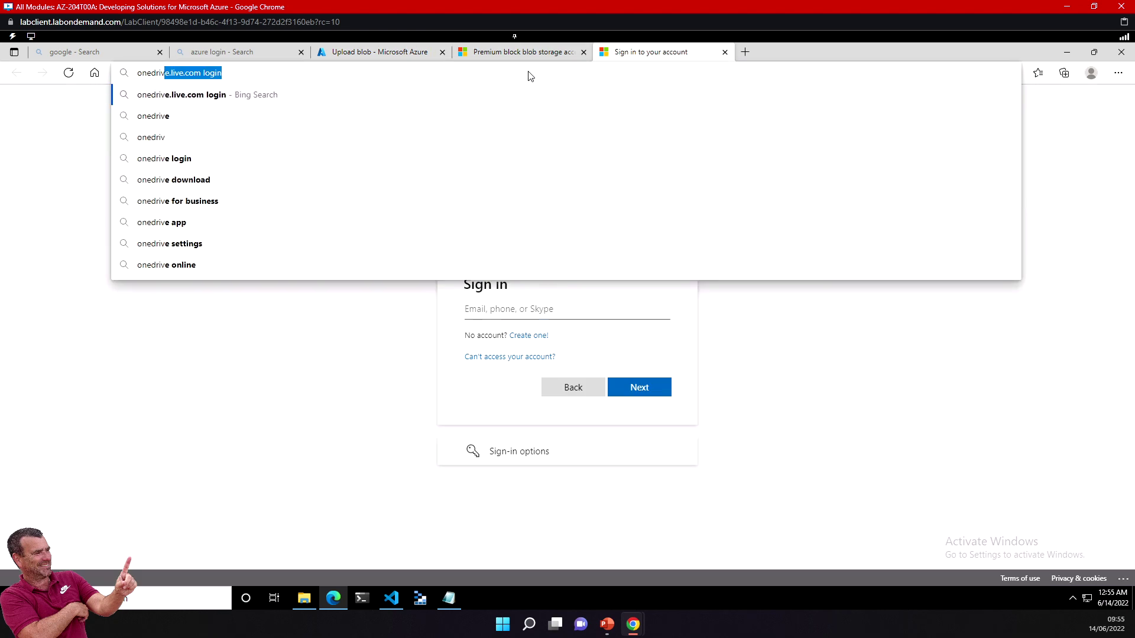
{"action": "key", "text": "Return"}
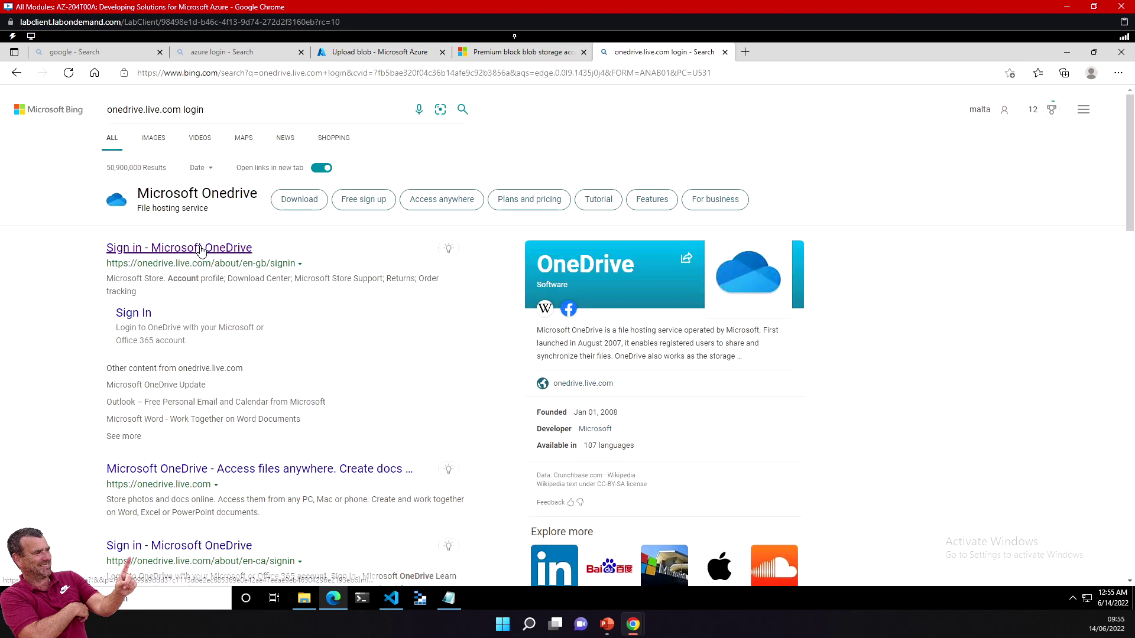
{"action": "left_click", "coordinate": [260, 247]}
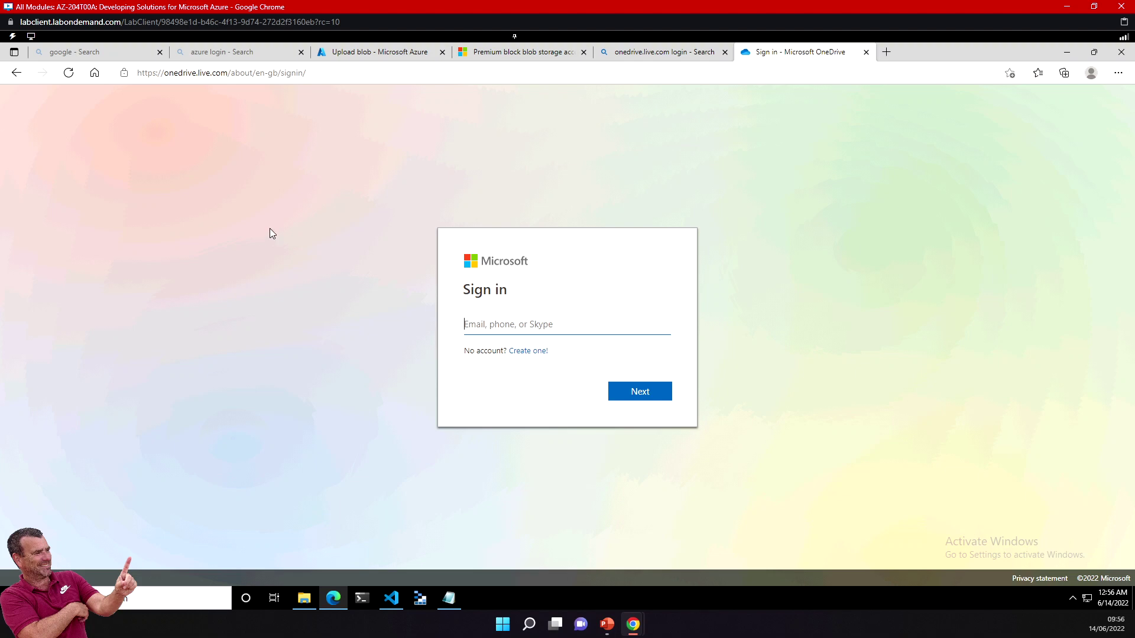
Step: Enter the account e-mail address, fix its domain typo, and submit it to sign in
{"action": "left_click", "coordinate": [506, 325]}
{"action": "type", "text": "yahoo.fr"}
{"action": "key", "text": "Return"}
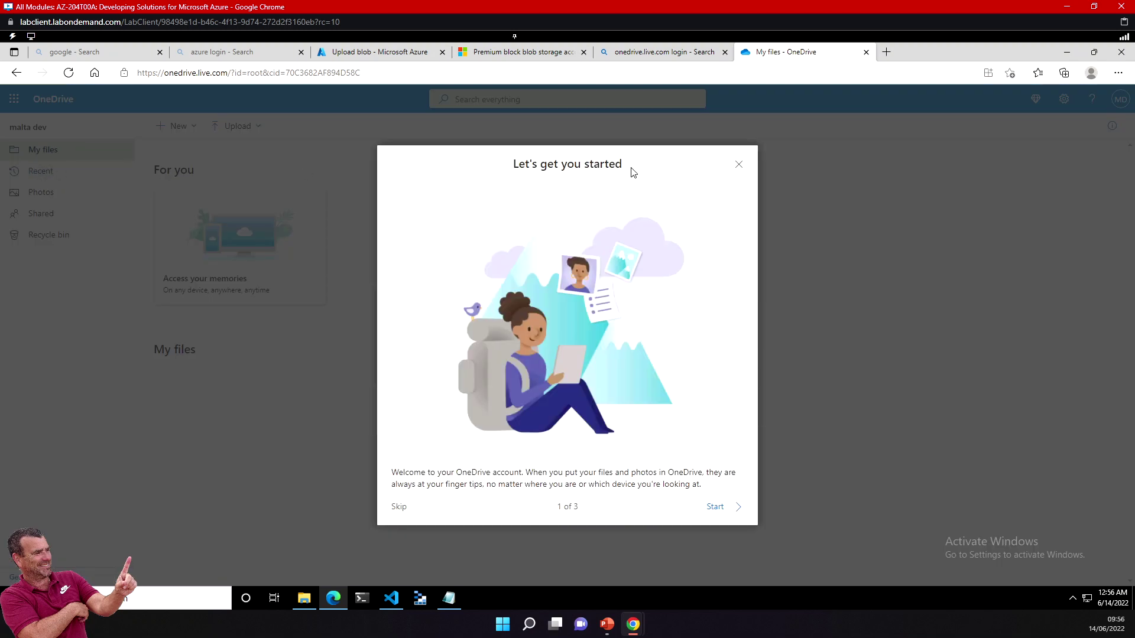
Step: Close the welcome dialog, storage and plan upgrade offers, and the Personal Vault banner, reopening OneDrive from the app launcher
{"action": "left_click", "coordinate": [739, 165]}
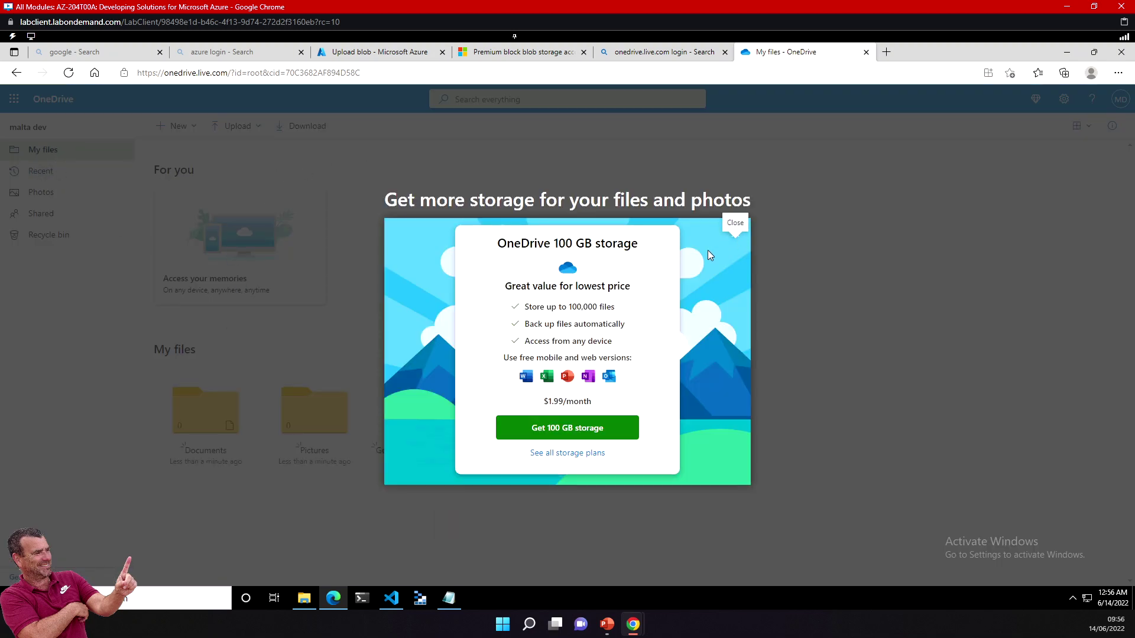
{"action": "left_click", "coordinate": [564, 454]}
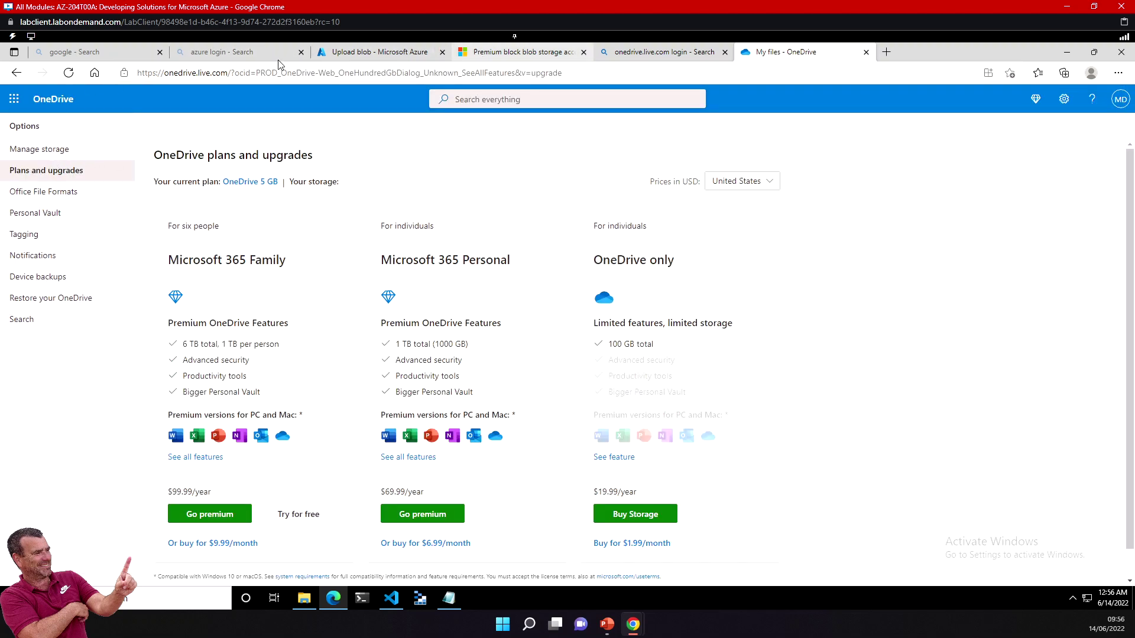
{"action": "left_click", "coordinate": [14, 99]}
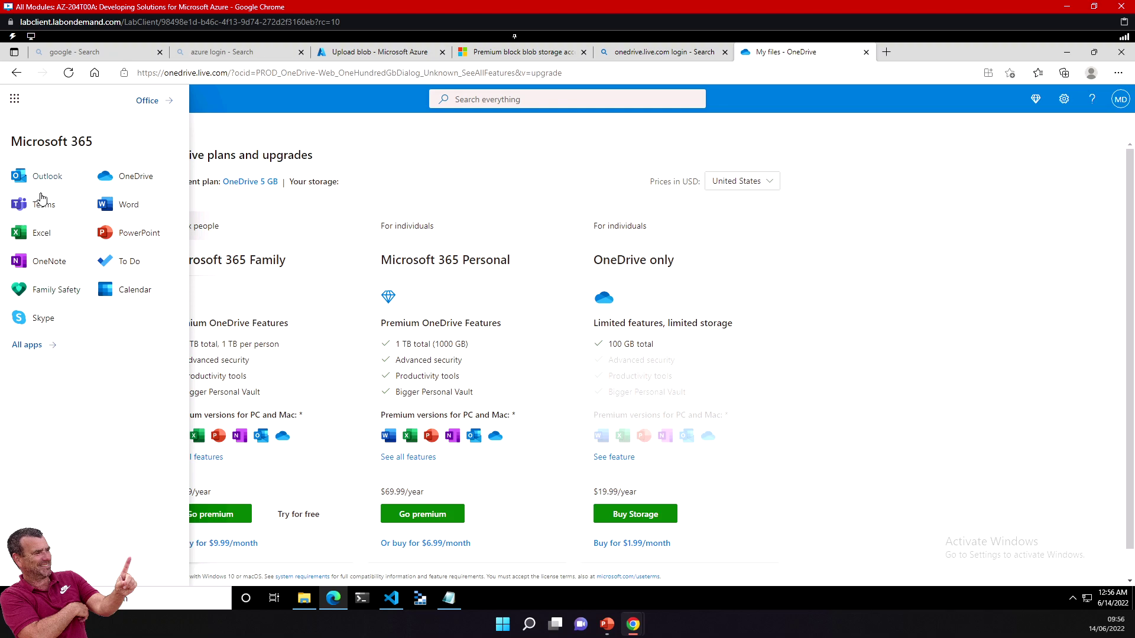
{"action": "left_click", "coordinate": [131, 177]}
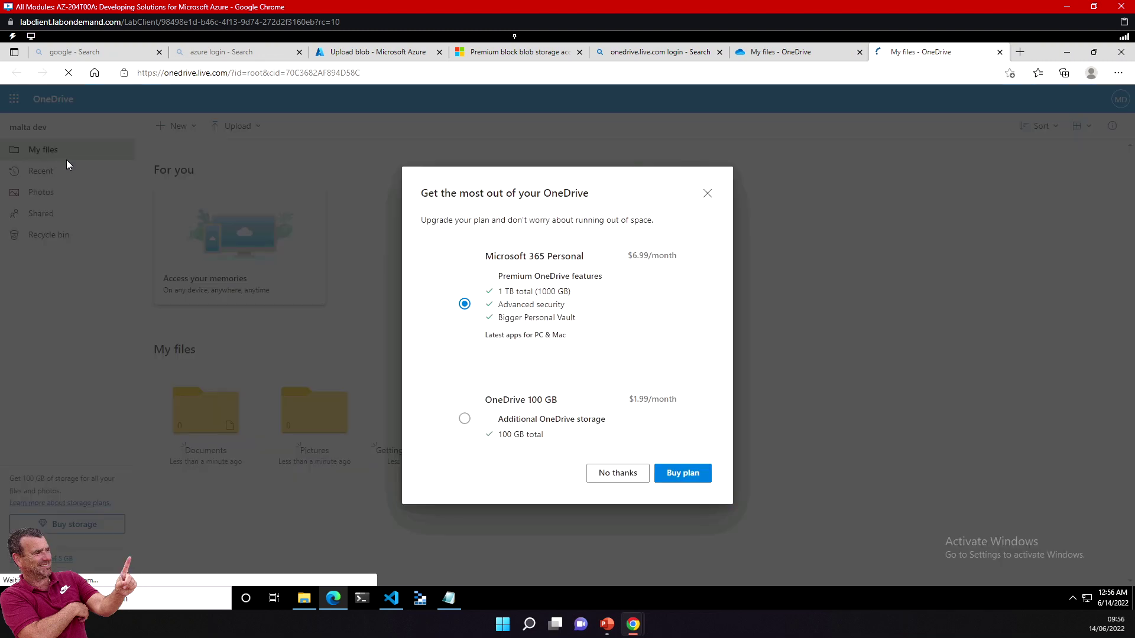
{"action": "left_click", "coordinate": [706, 194]}
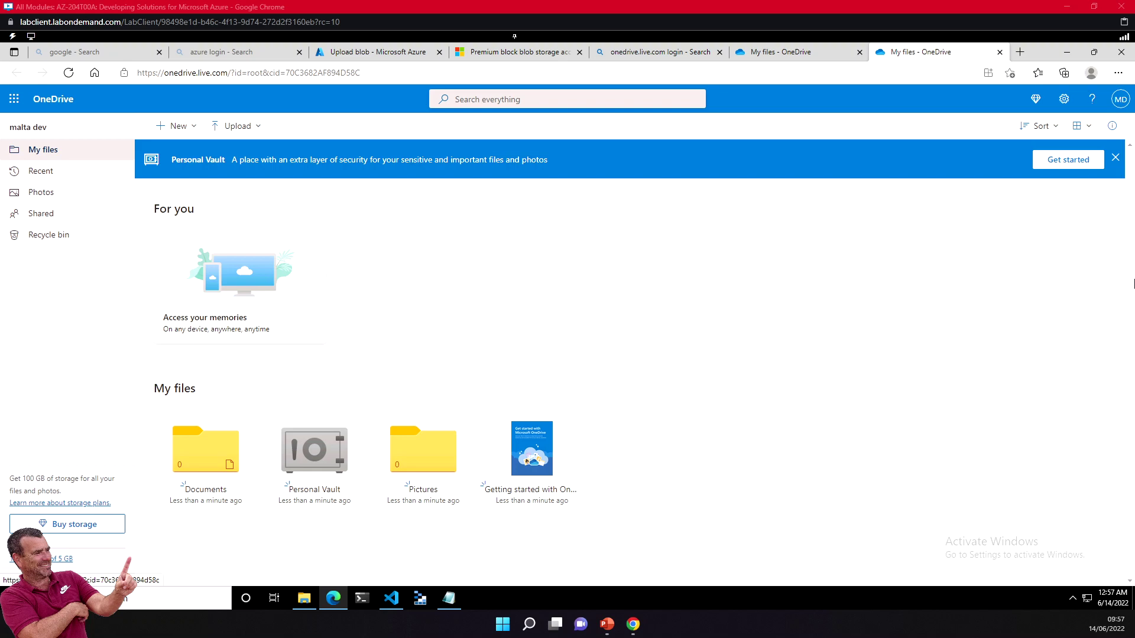
{"action": "left_click", "coordinate": [1114, 160]}
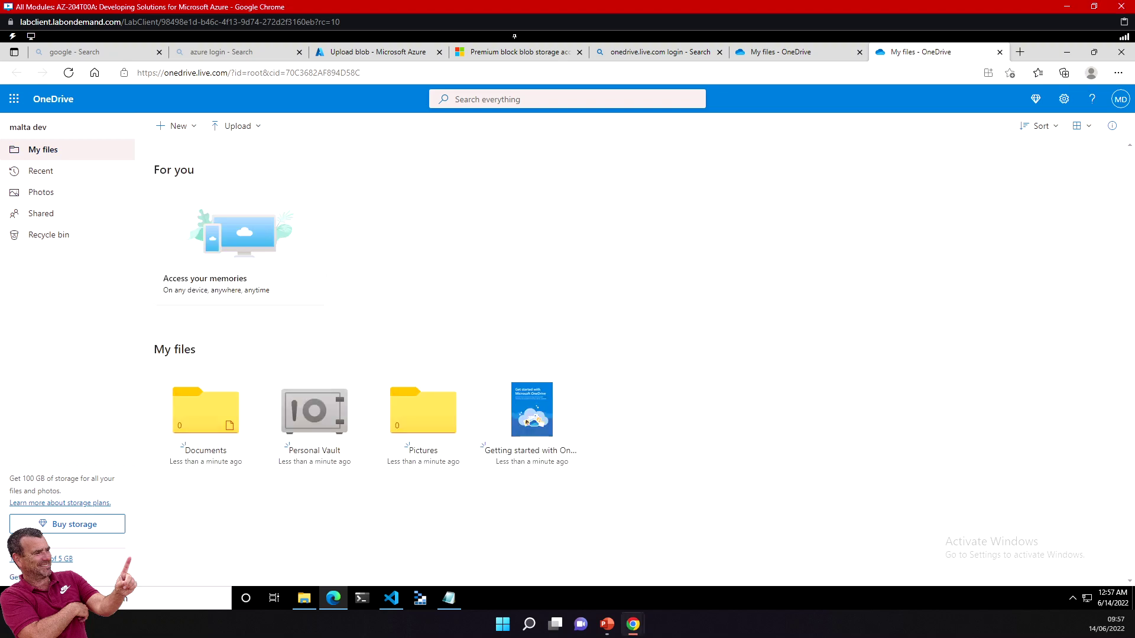
Step: Sign out and sign in with the saved e-mail account, declining stay-signed-in and password saving
{"action": "left_click", "coordinate": [1119, 99]}
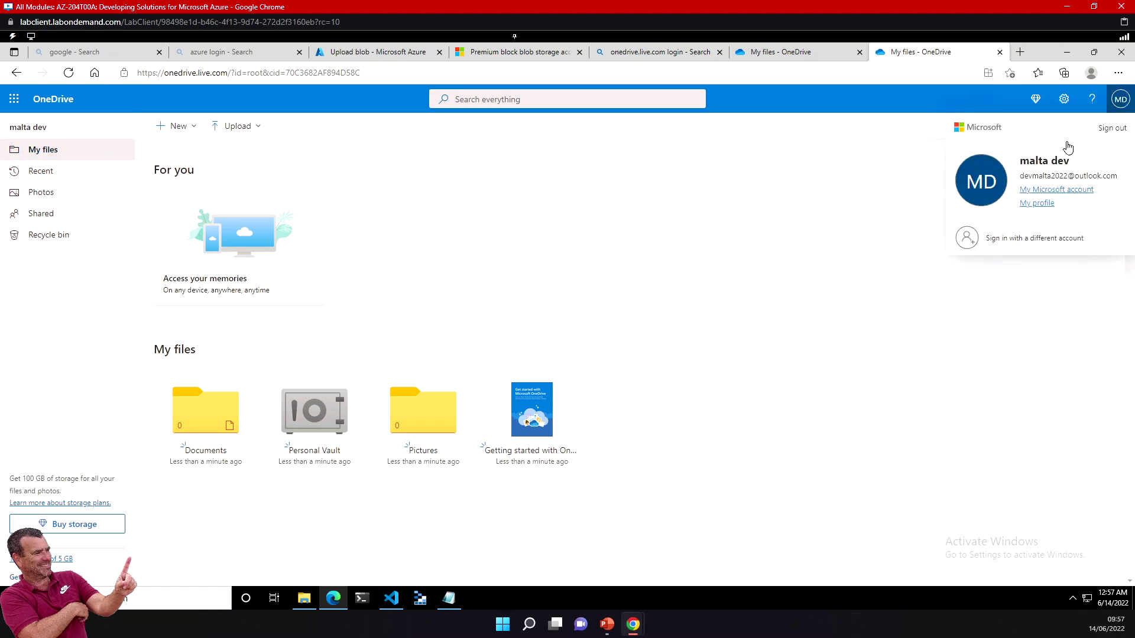
{"action": "left_click", "coordinate": [1120, 132]}
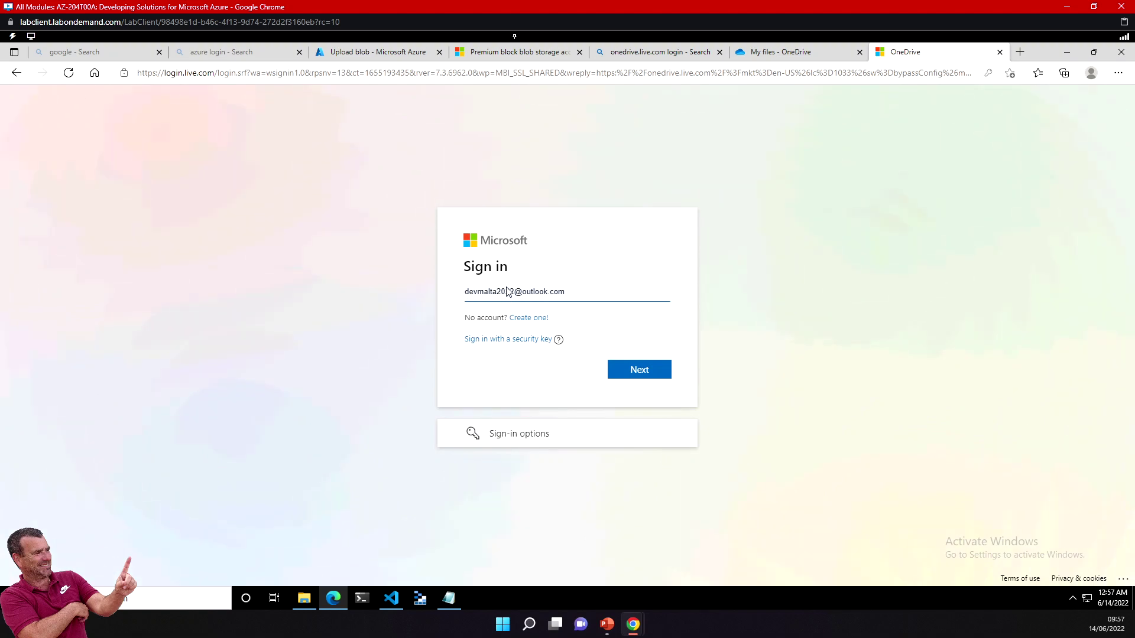
{"action": "left_click", "coordinate": [555, 292]}
{"action": "left_click_drag", "start_coordinate": [577, 292], "coordinate": [466, 291]}
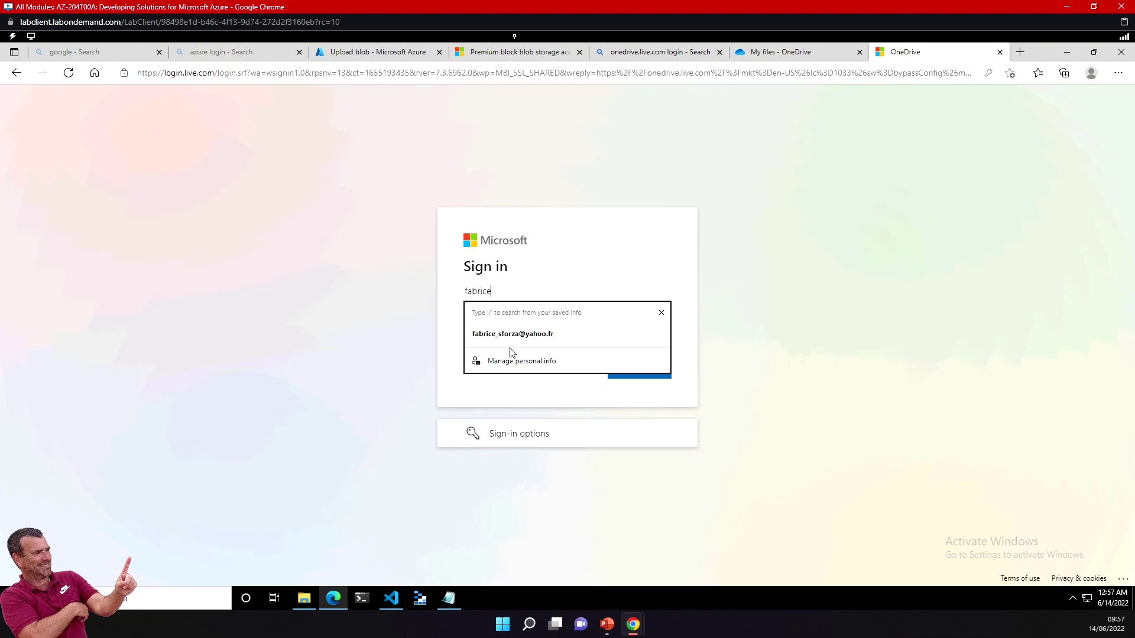
{"action": "left_click", "coordinate": [513, 335]}
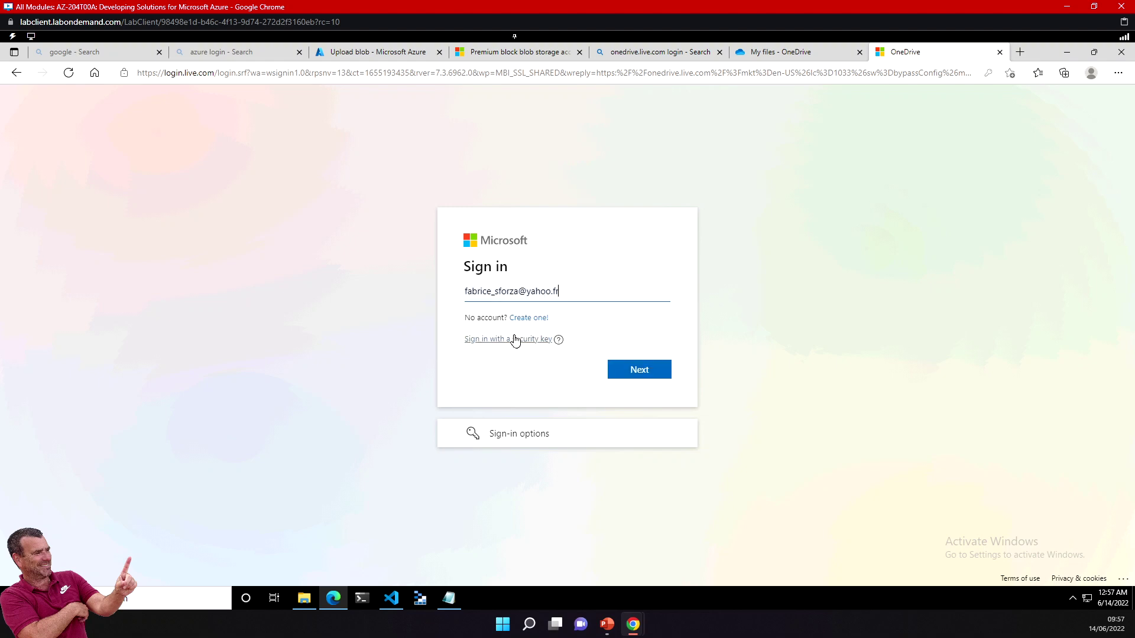
{"action": "left_click", "coordinate": [624, 371]}
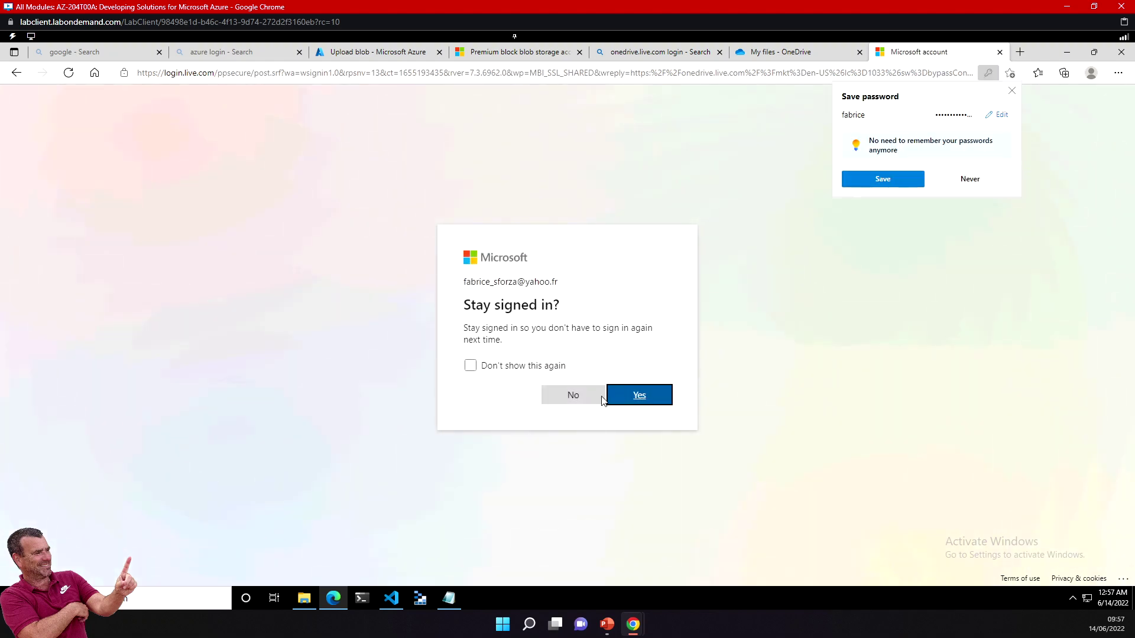
{"action": "left_click", "coordinate": [579, 395]}
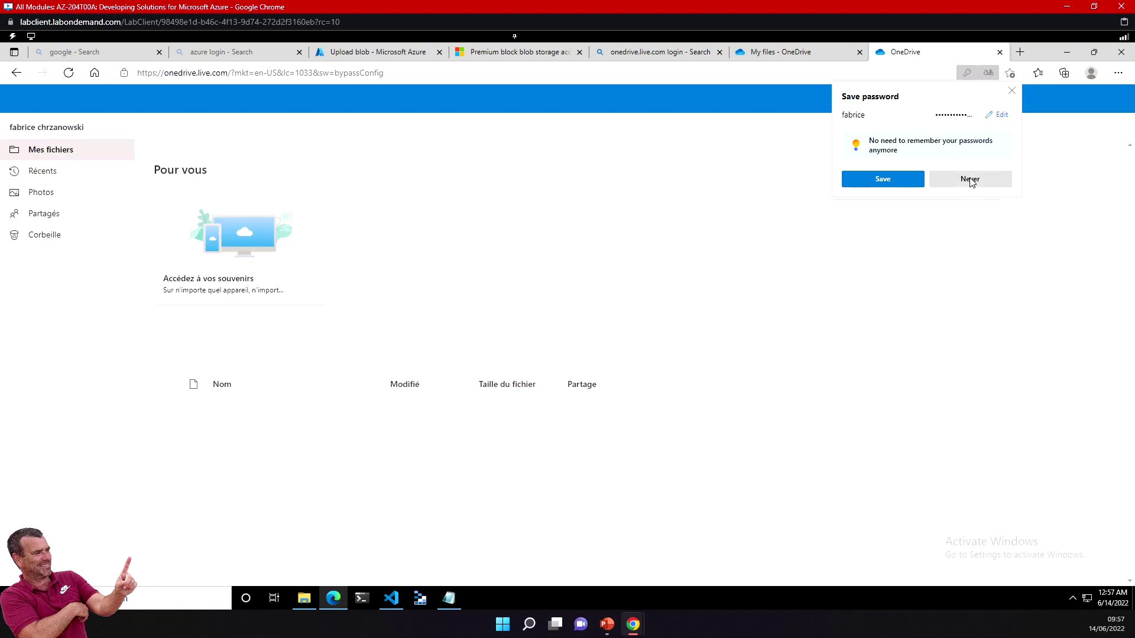
{"action": "left_click", "coordinate": [970, 179]}
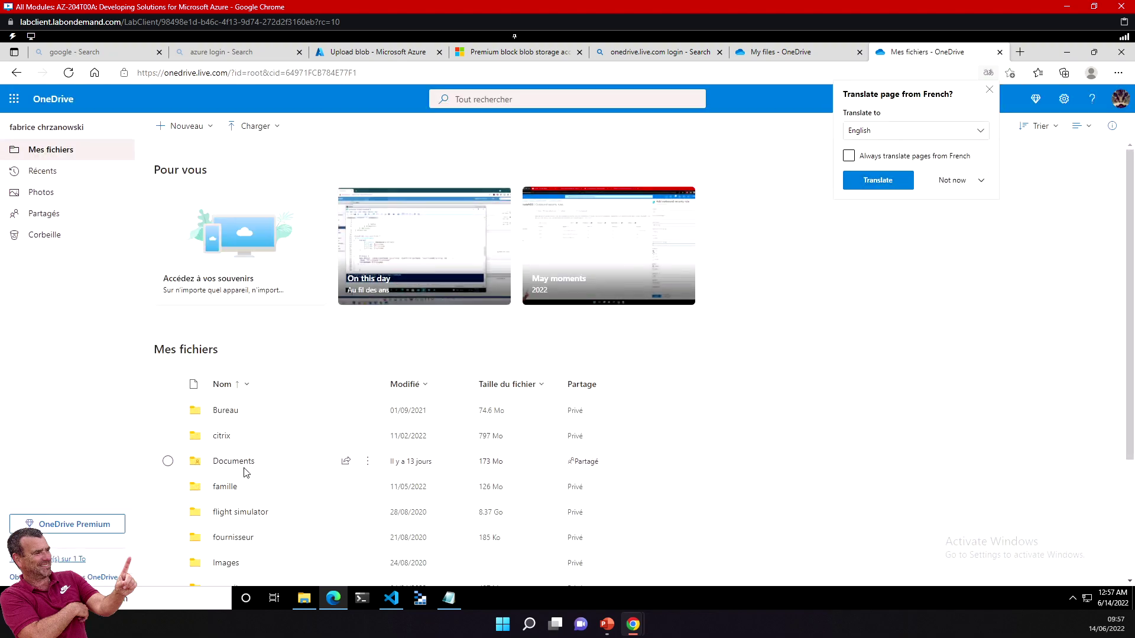
Step: Navigate through record and az204 dev into the function folder
{"action": "scroll", "coordinate": [246, 472], "scroll_direction": "down", "scroll_amount": 3}
{"action": "left_click", "coordinate": [229, 526]}
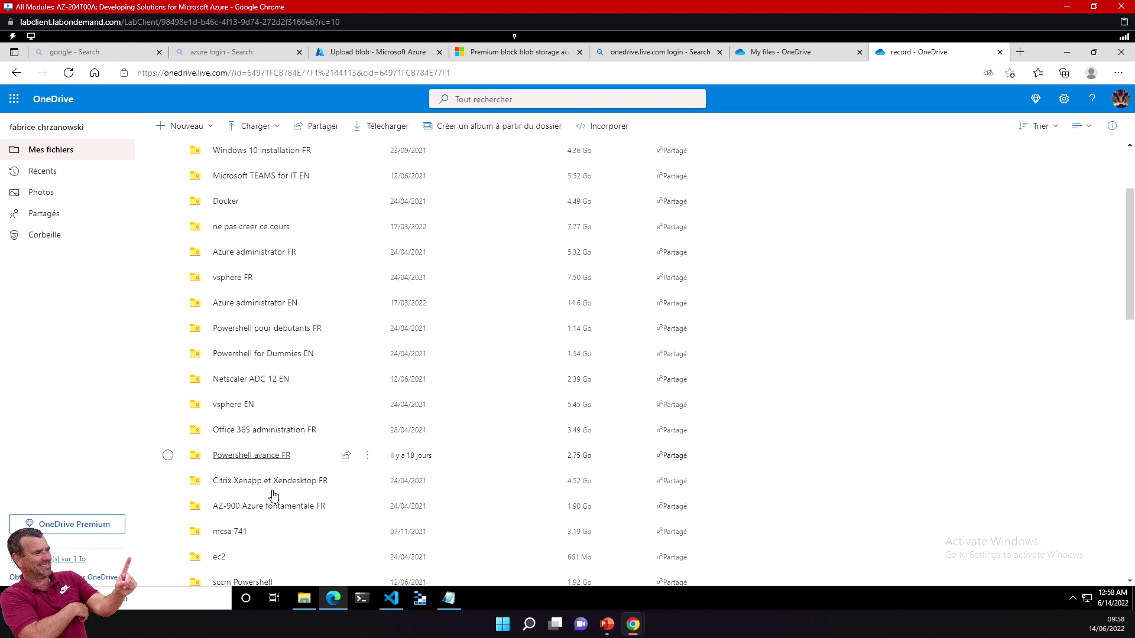
{"action": "scroll", "coordinate": [253, 461], "scroll_direction": "down", "scroll_amount": 2}
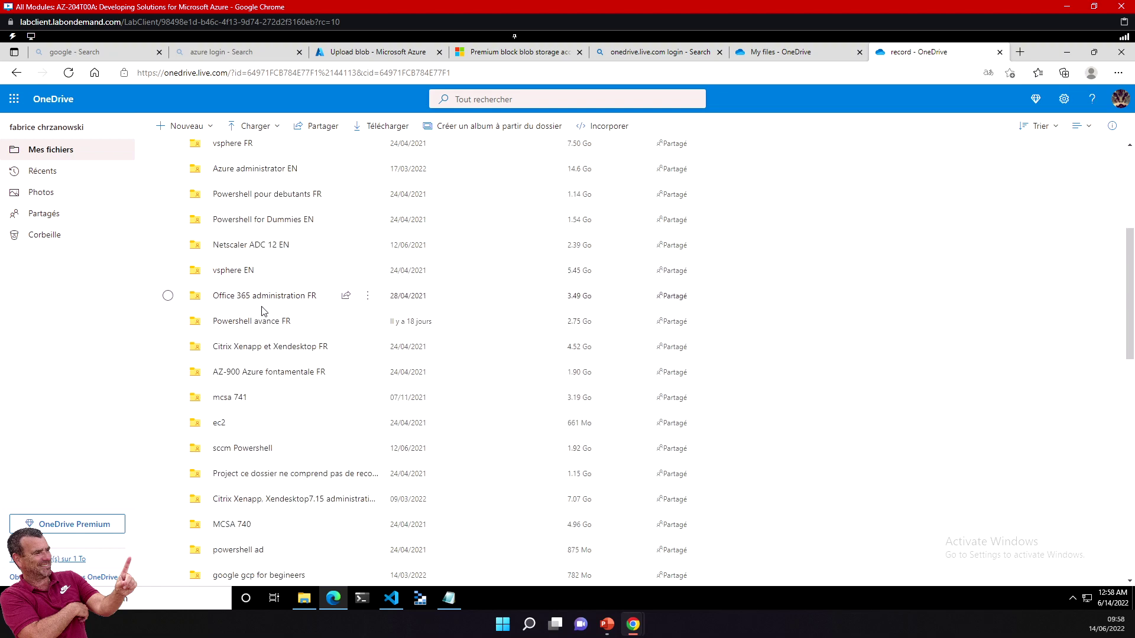
{"action": "scroll", "coordinate": [261, 296], "scroll_direction": "down", "scroll_amount": 2}
{"action": "scroll", "coordinate": [262, 312], "scroll_direction": "down", "scroll_amount": 2}
{"action": "scroll", "coordinate": [261, 309], "scroll_direction": "down", "scroll_amount": 2}
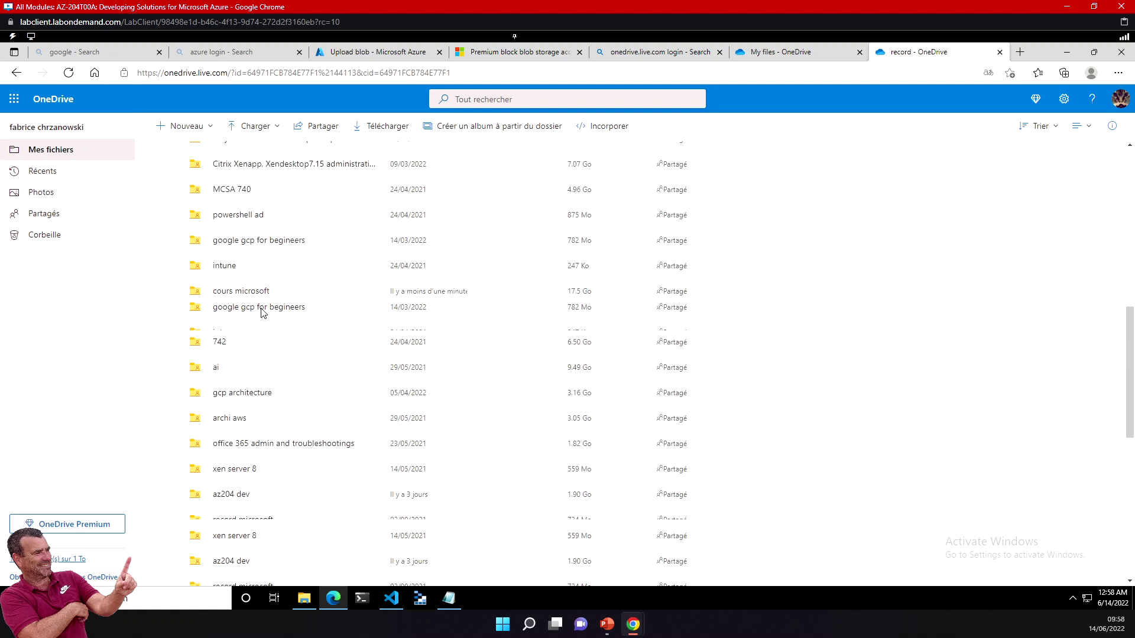
{"action": "left_click", "coordinate": [232, 427]}
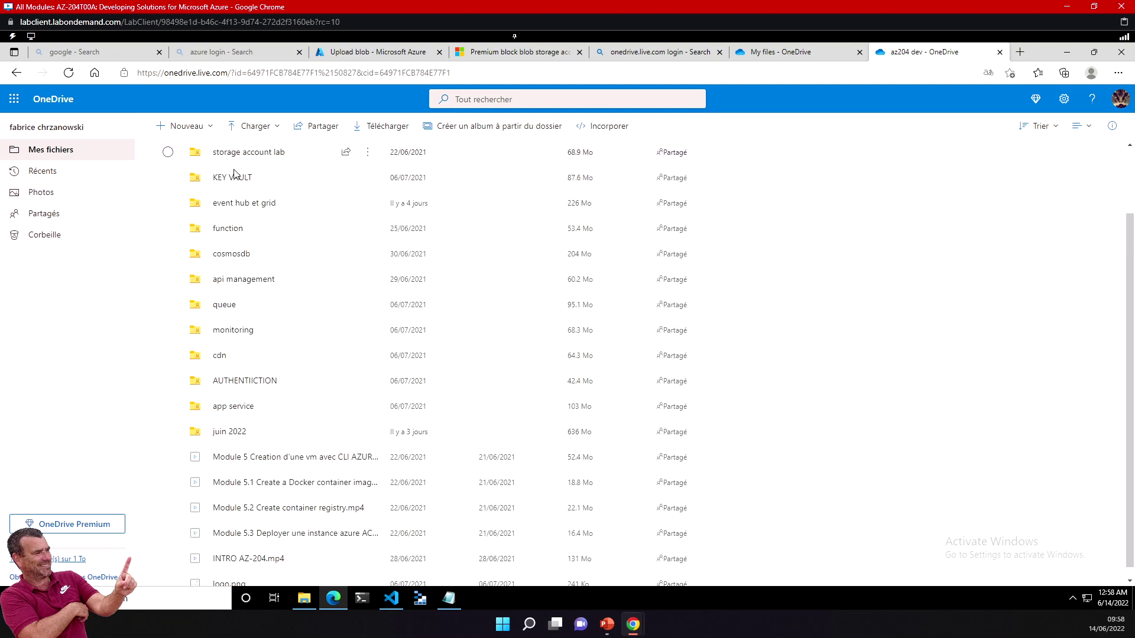
{"action": "left_click", "coordinate": [231, 230]}
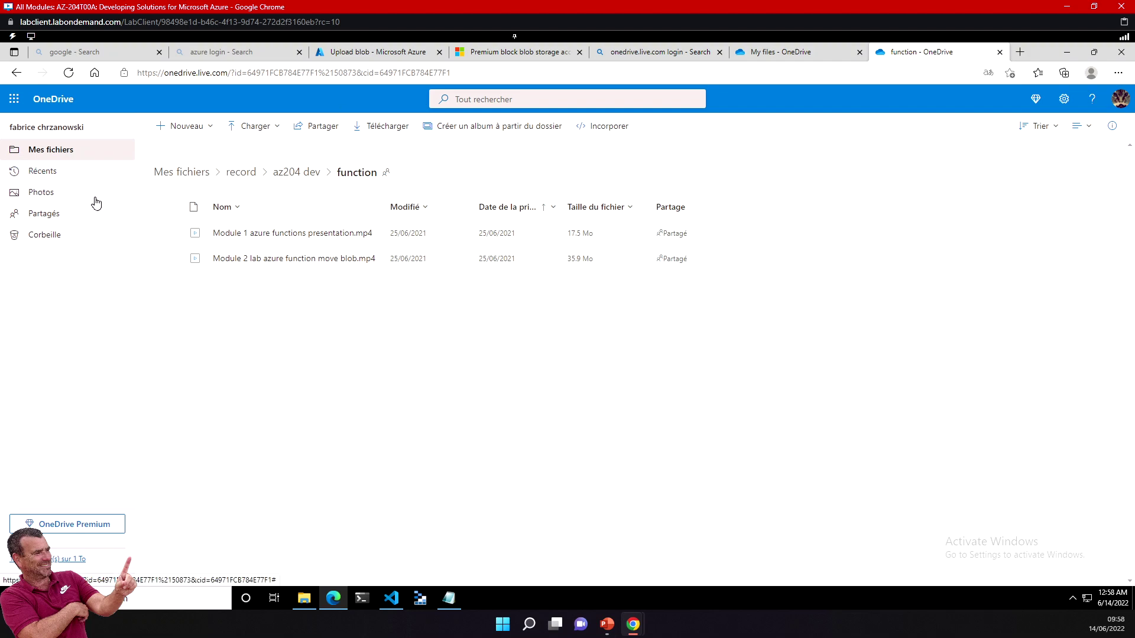
Step: Download both function-folder videos as a zip and return to the Azure Upload blob tab
{"action": "left_click", "coordinate": [169, 207]}
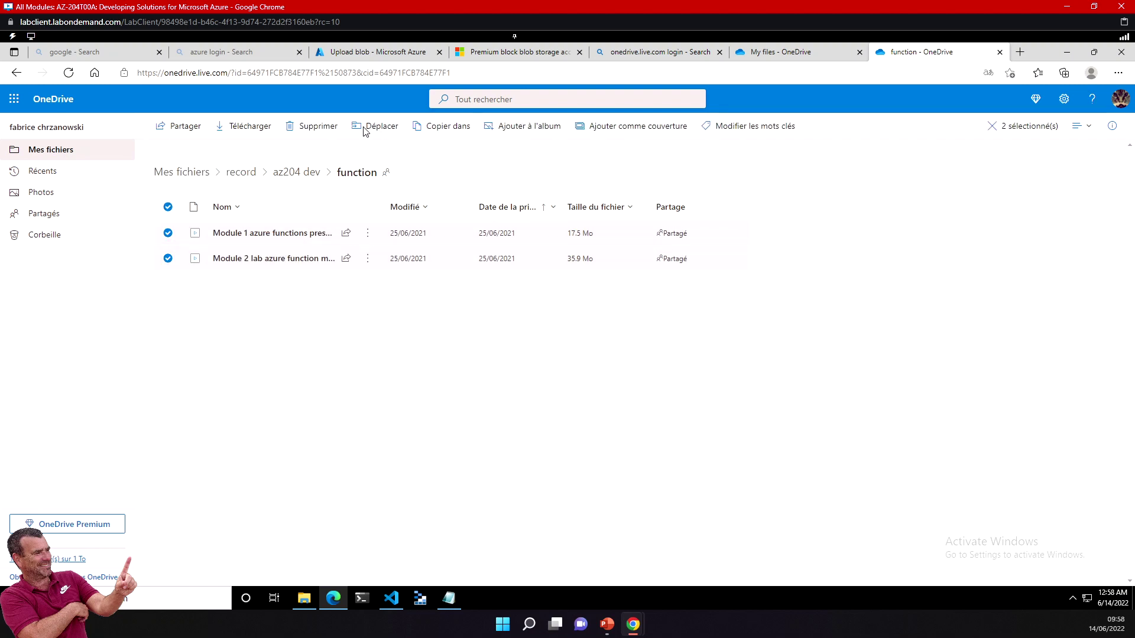
{"action": "left_click", "coordinate": [256, 128]}
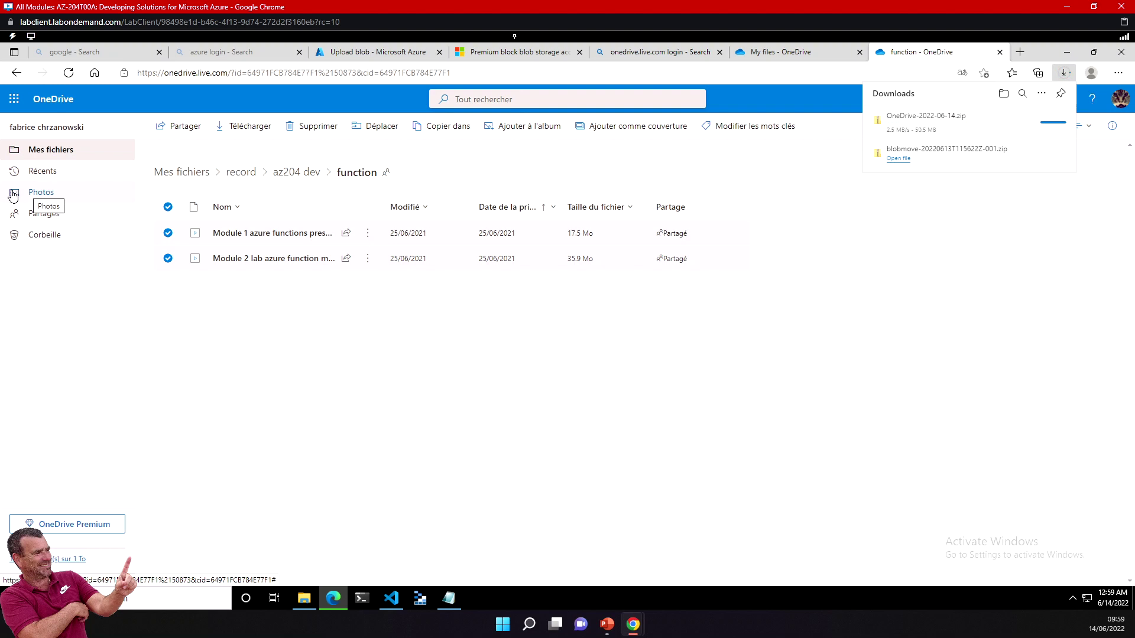
{"action": "left_click", "coordinate": [347, 54]}
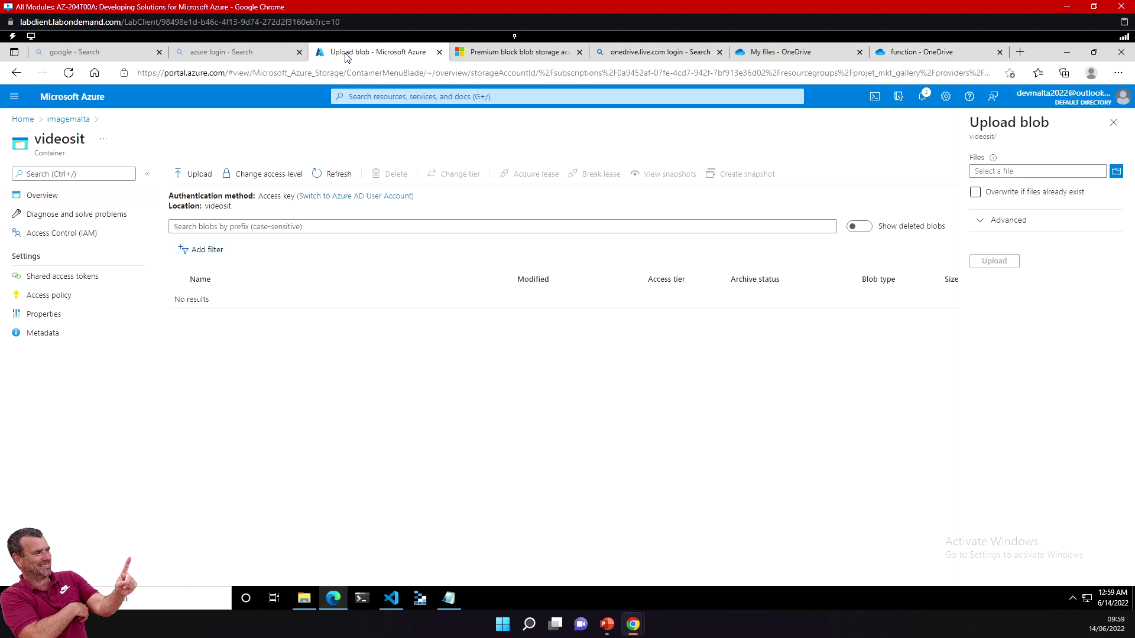
Step: Open the Downloads folder in File Explorer and select the OneDrive-2022-06-14 zip
{"action": "left_click", "coordinate": [1081, 192]}
{"action": "left_click", "coordinate": [304, 599]}
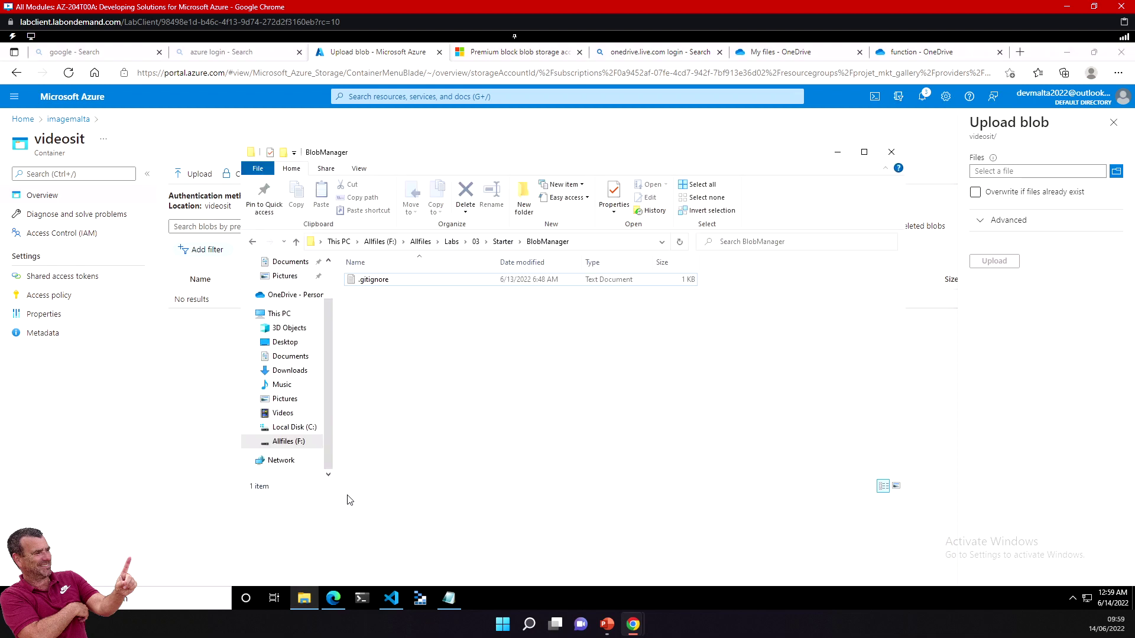
{"action": "scroll", "coordinate": [289, 297], "scroll_direction": "up", "scroll_amount": 2}
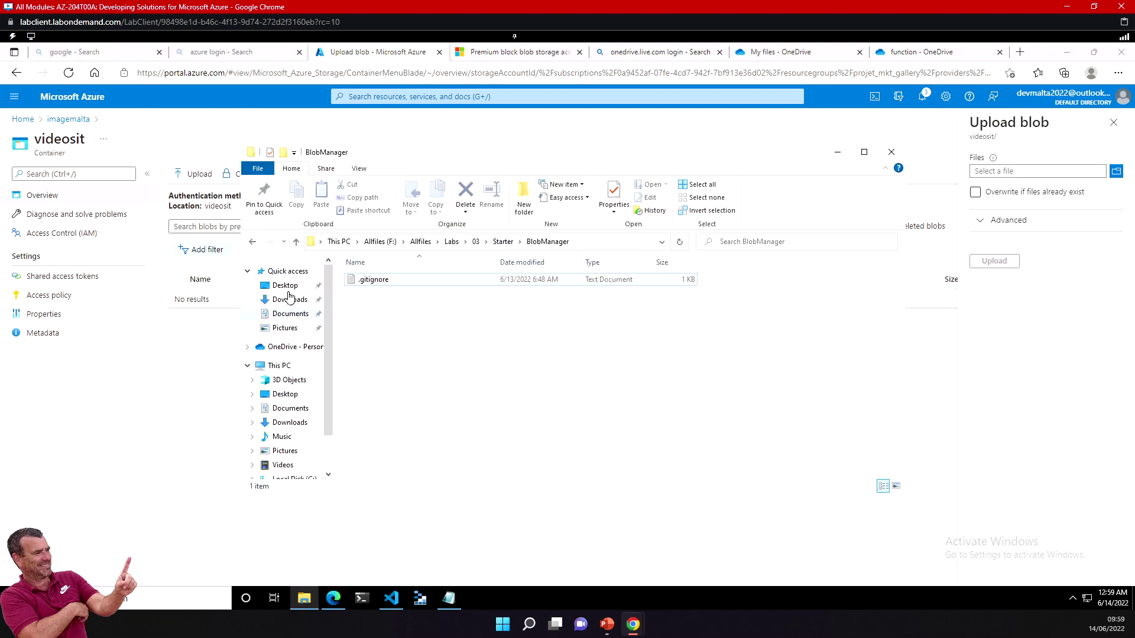
{"action": "left_click", "coordinate": [290, 299]}
{"action": "left_click", "coordinate": [408, 299]}
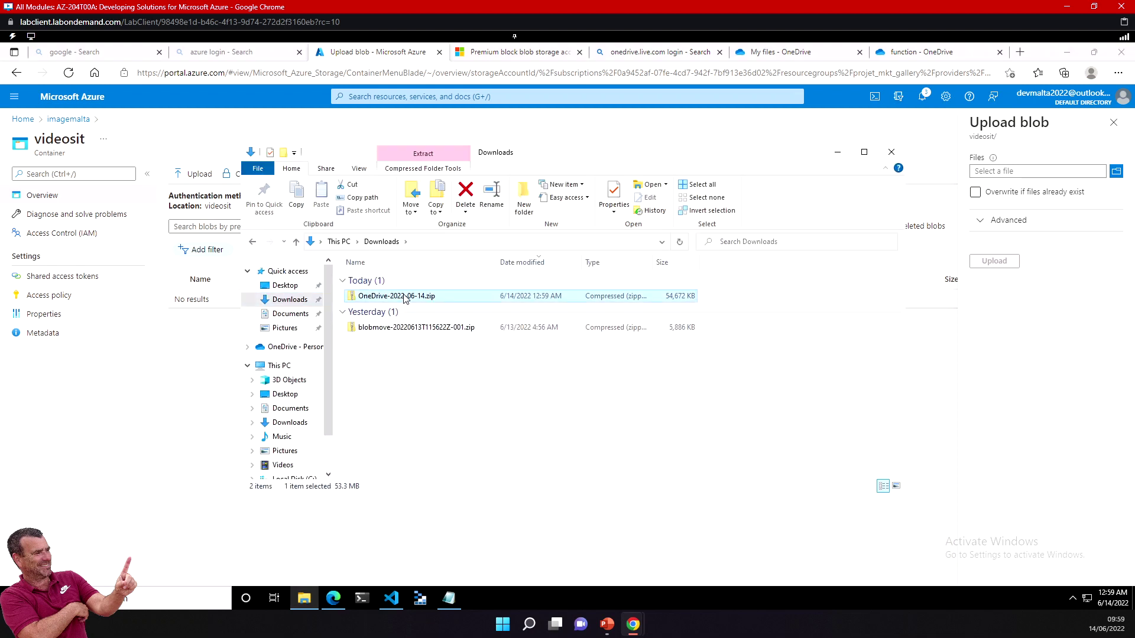
Step: Extract the zip into its own OneDrive-2022-06-14 folder and copy that folder's path
{"action": "right_click", "coordinate": [407, 299]}
{"action": "left_click", "coordinate": [462, 341]}
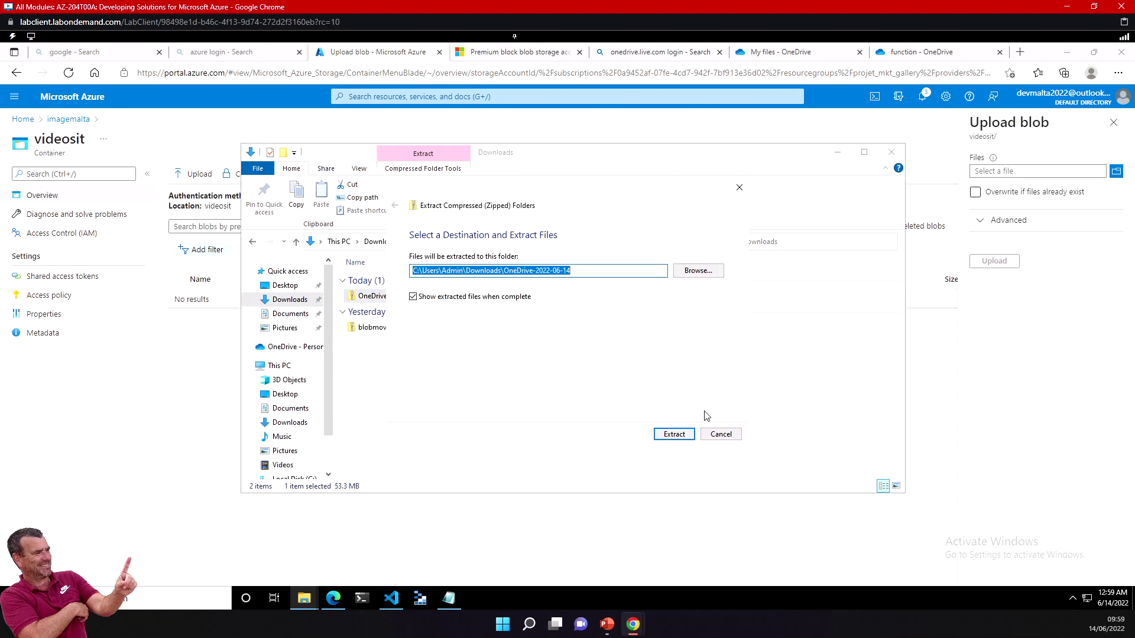
{"action": "left_click", "coordinate": [674, 434]}
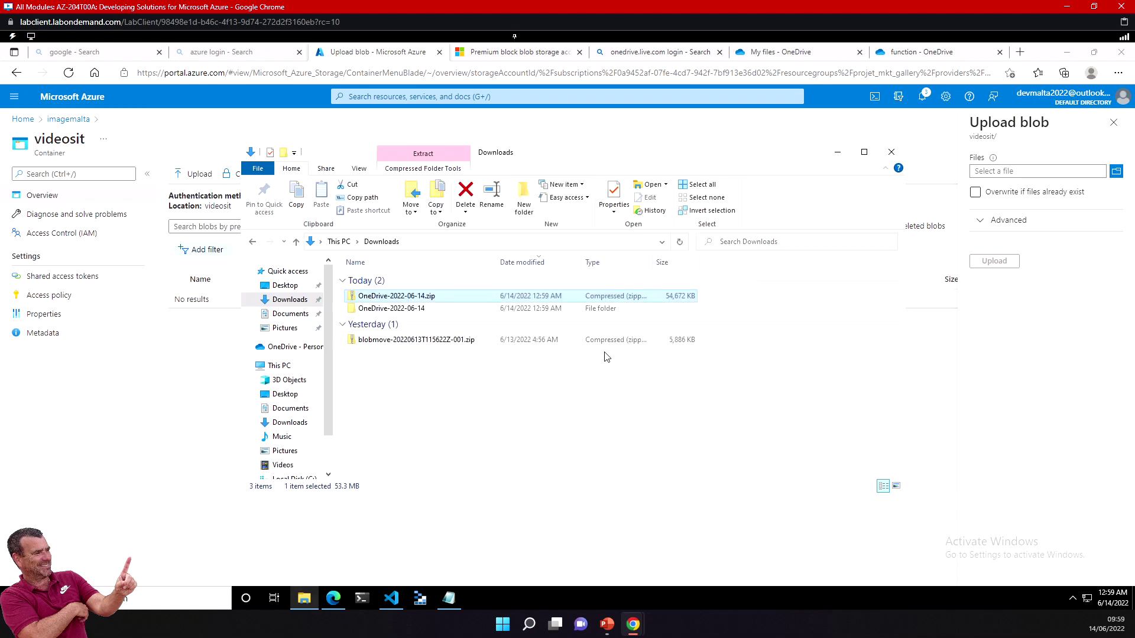
{"action": "left_click", "coordinate": [557, 257]}
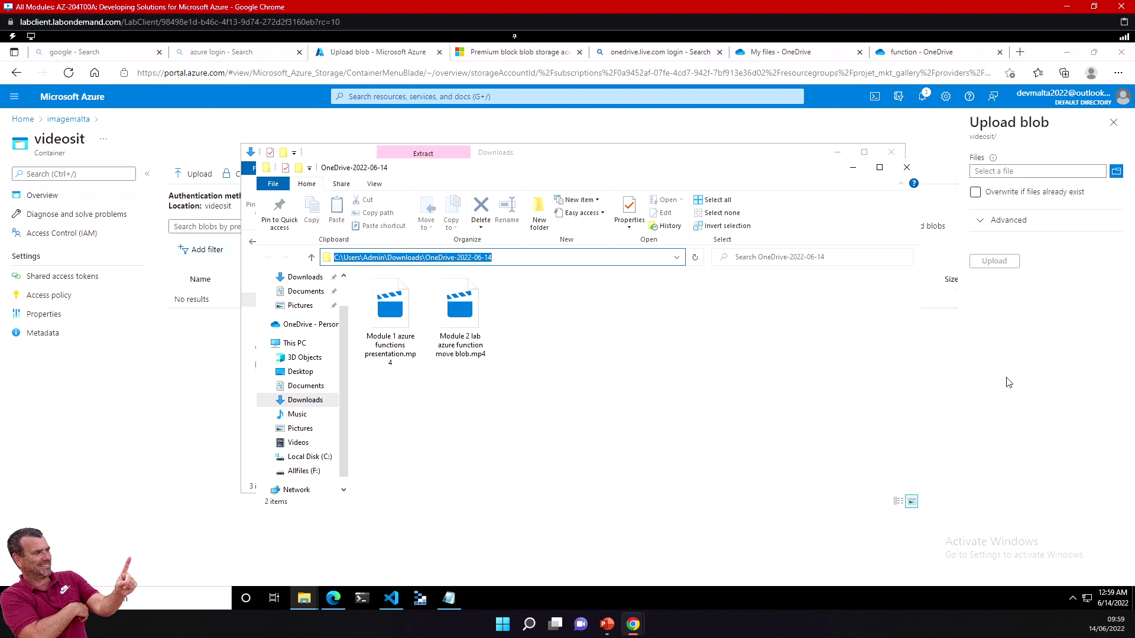
{"action": "left_click", "coordinate": [982, 370]}
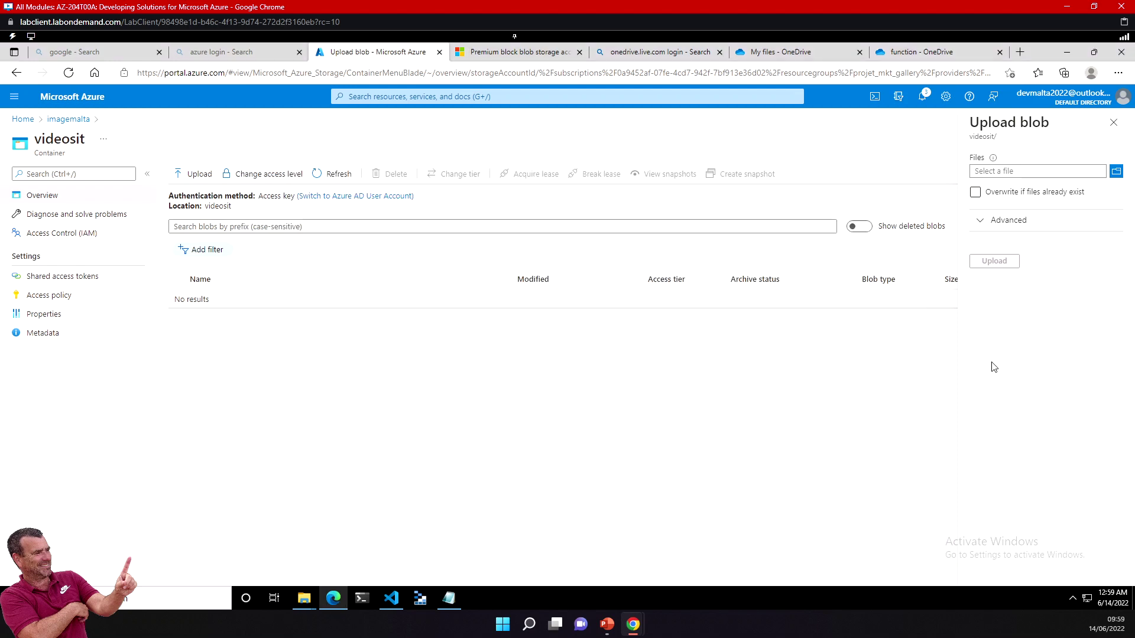
Step: Pick the Module 1 and Module 2 MP4s from the extracted OneDrive-2022-06-14 folder and start uploading
{"action": "left_click", "coordinate": [1116, 172]}
{"action": "left_click", "coordinate": [257, 75]}
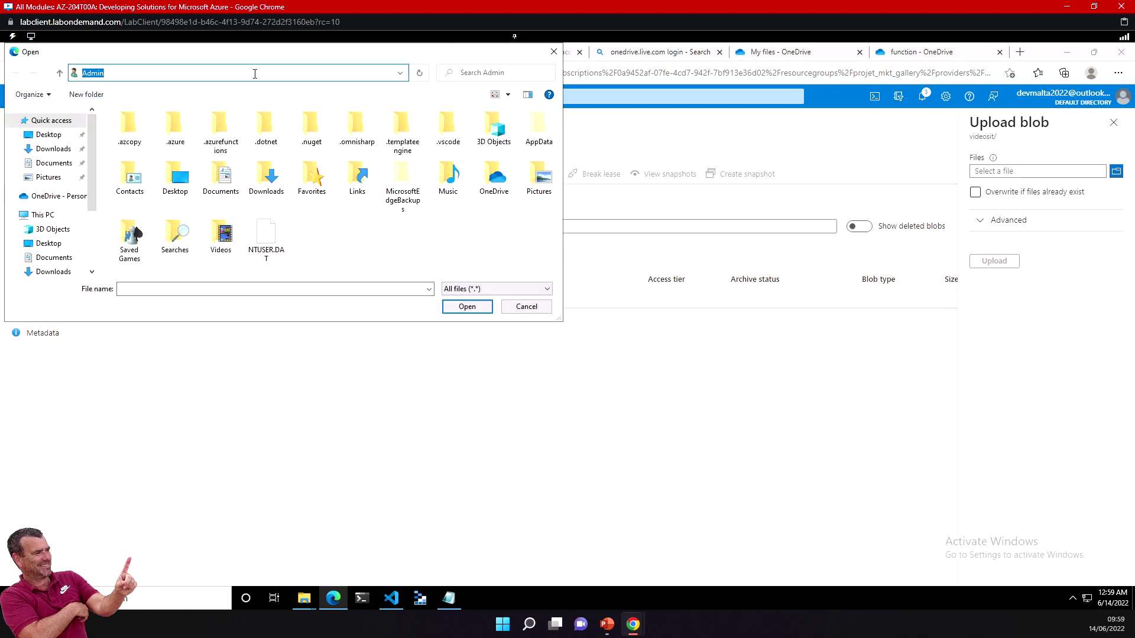
{"action": "key", "text": "F4"}
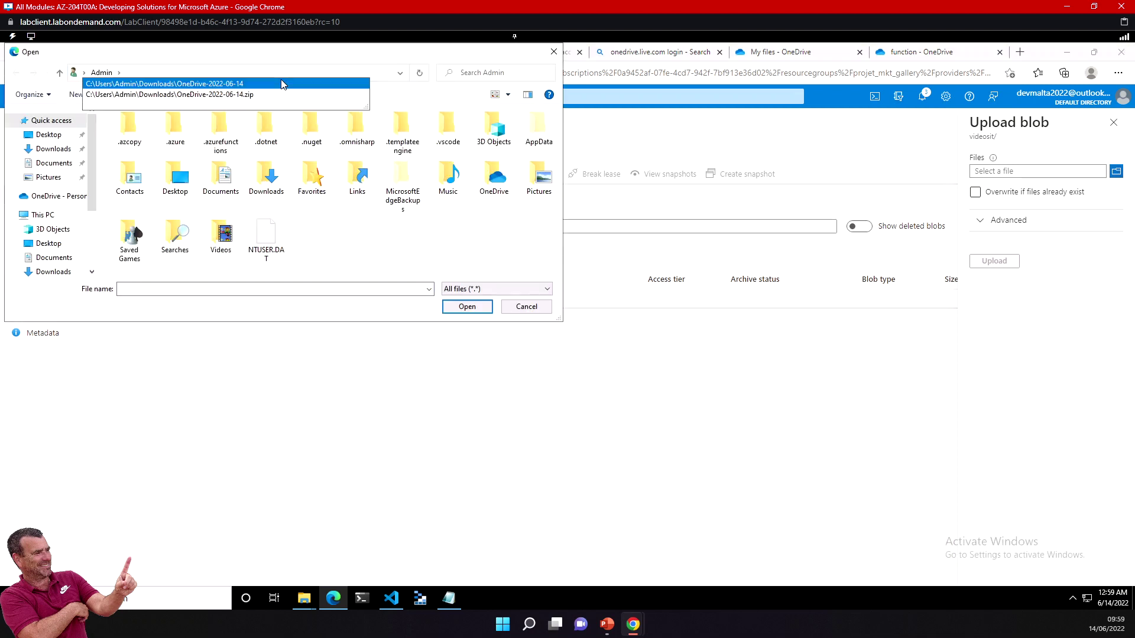
{"action": "left_click", "coordinate": [245, 85]}
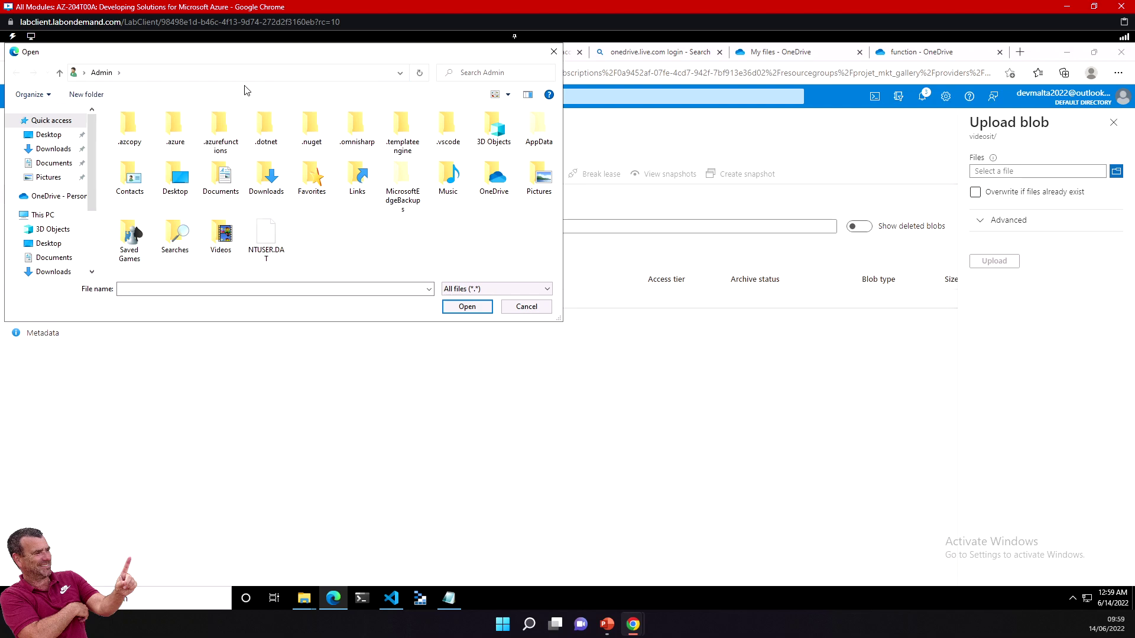
{"action": "left_click", "coordinate": [201, 152]}
{"action": "left_click", "coordinate": [152, 155], "text": "ctrl"}
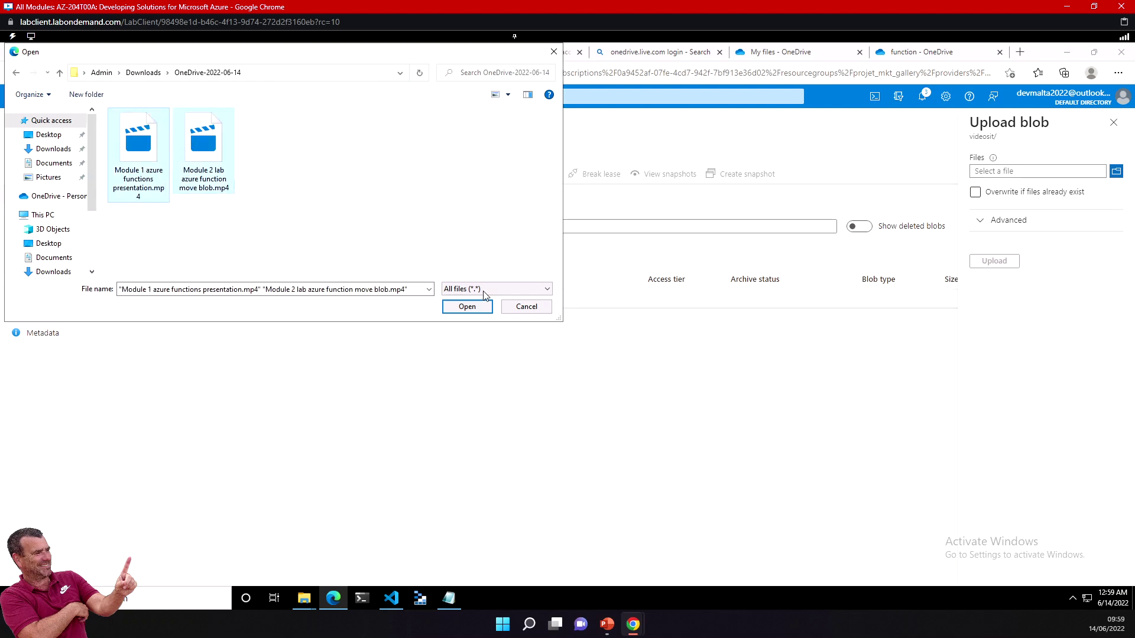
{"action": "left_click", "coordinate": [467, 307]}
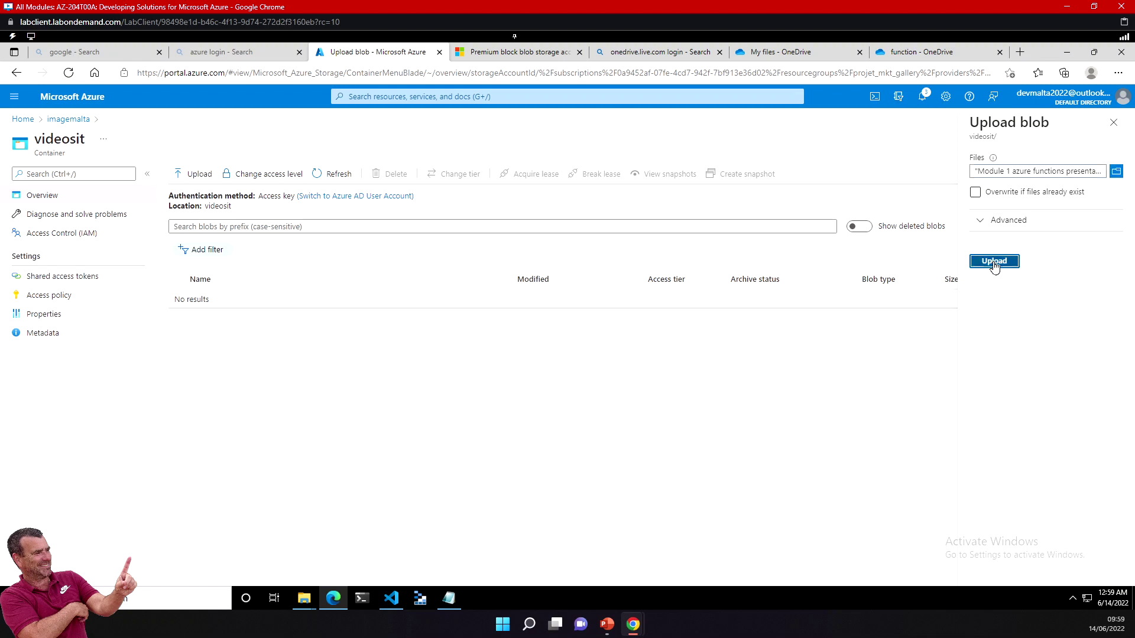
{"action": "left_click", "coordinate": [994, 263]}
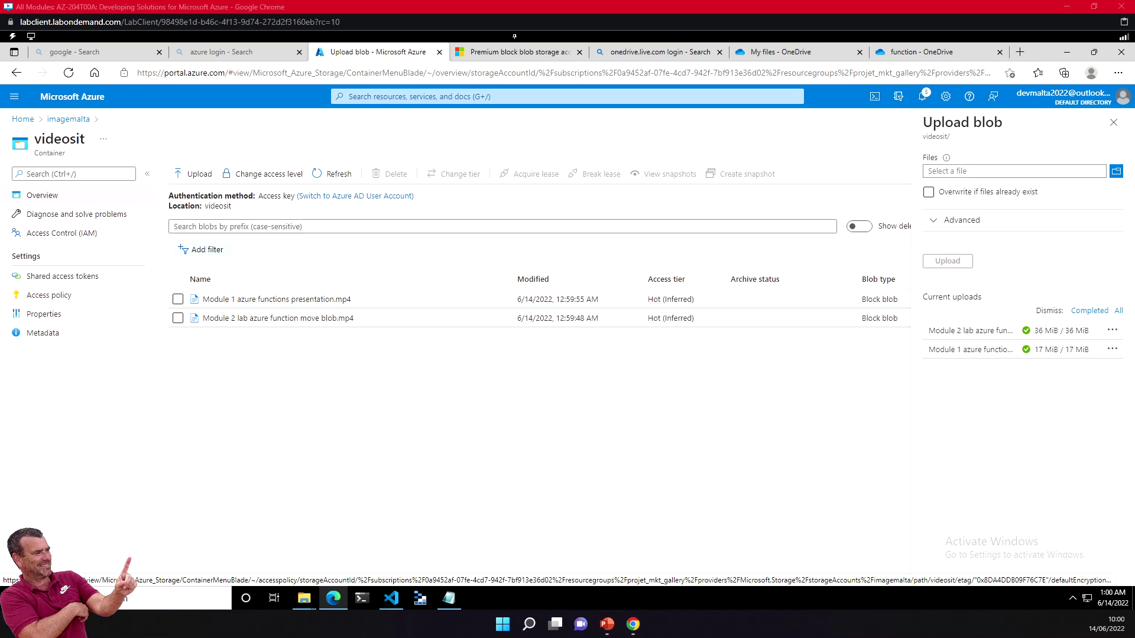
Step: Close the Upload blob pane once both videos finish uploading to videosit
{"action": "left_click", "coordinate": [1113, 122]}
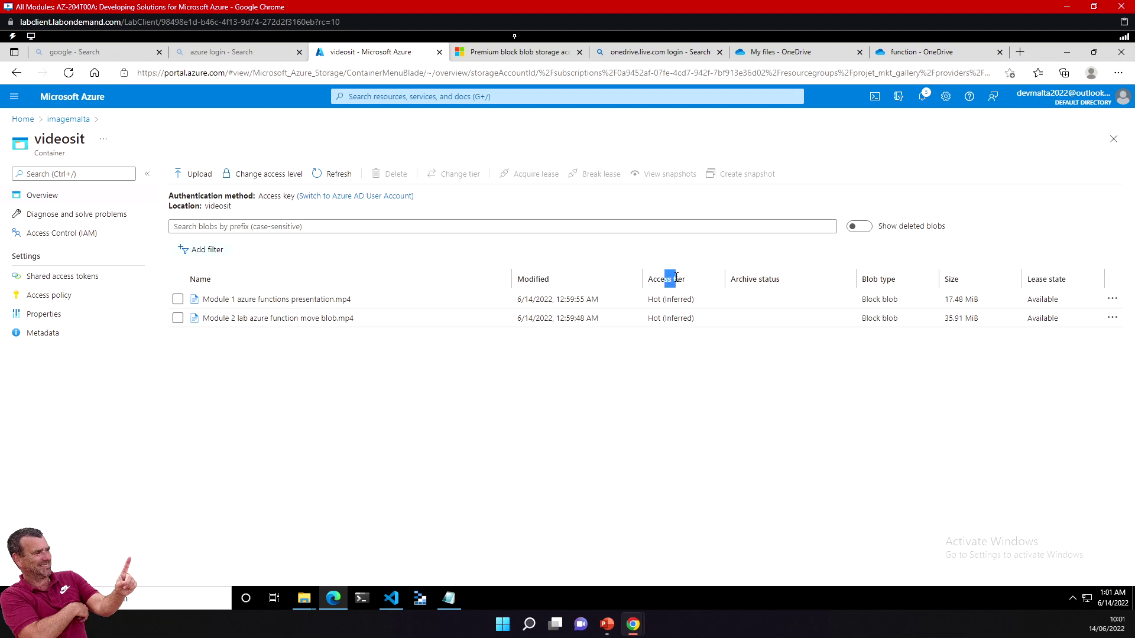
Step: Select Module 1 azure functions presentation.mp4 in videosit and open its Change tier pane
{"action": "left_click_drag", "start_coordinate": [653, 299], "coordinate": [669, 299]}
{"action": "left_click", "coordinate": [677, 301]}
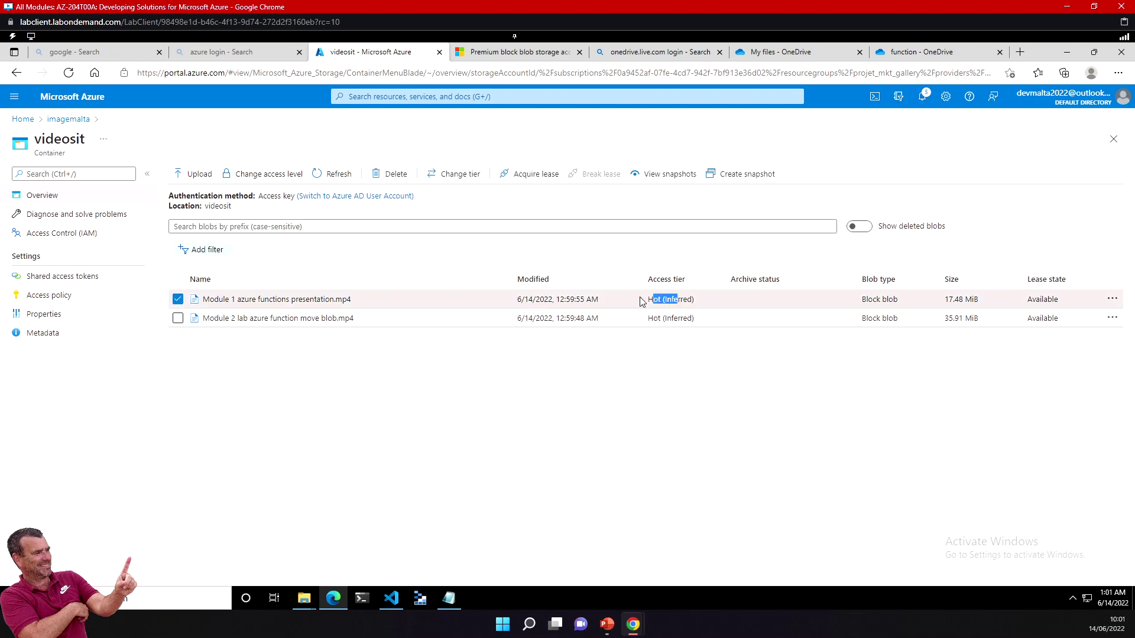
{"action": "left_click", "coordinate": [227, 377]}
{"action": "left_click", "coordinate": [177, 299]}
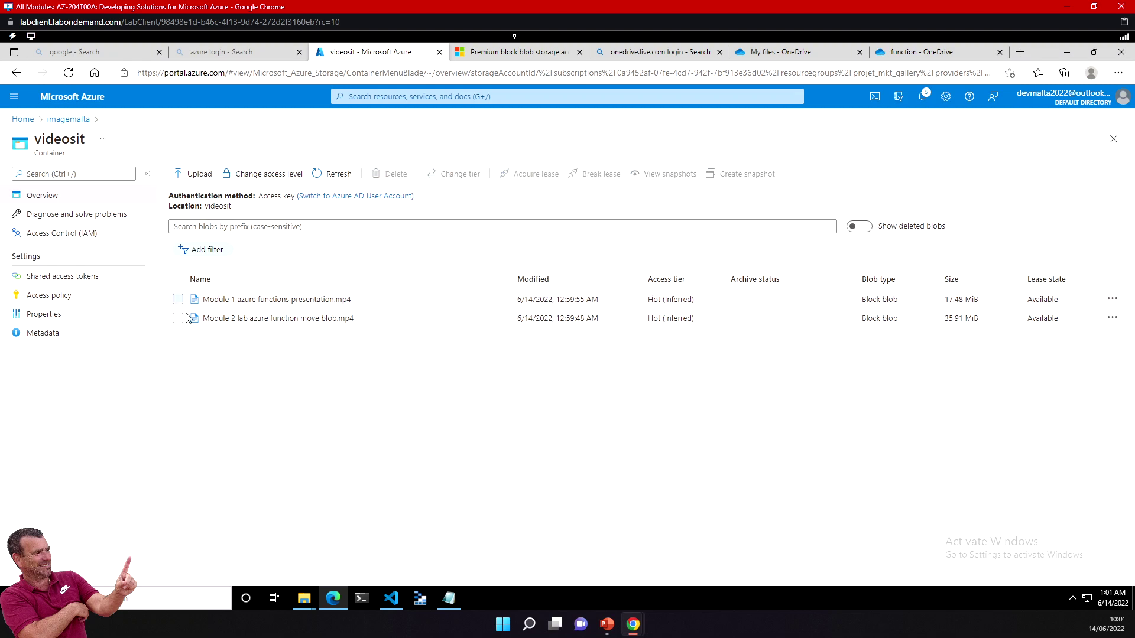
{"action": "left_click_drag", "start_coordinate": [659, 299], "coordinate": [693, 299]}
{"action": "left_click", "coordinate": [177, 299]}
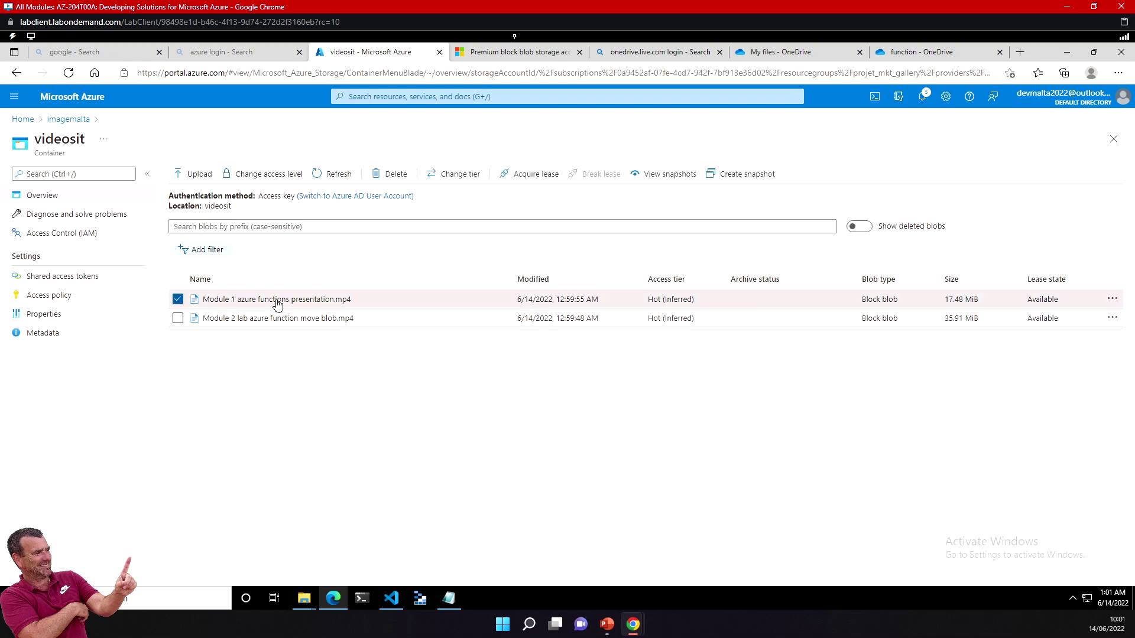
{"action": "left_click", "coordinate": [474, 175]}
Step: Expand the Access tier dropdown to show Hot (Inferred), Cool and Archive
{"action": "left_click", "coordinate": [1009, 212]}
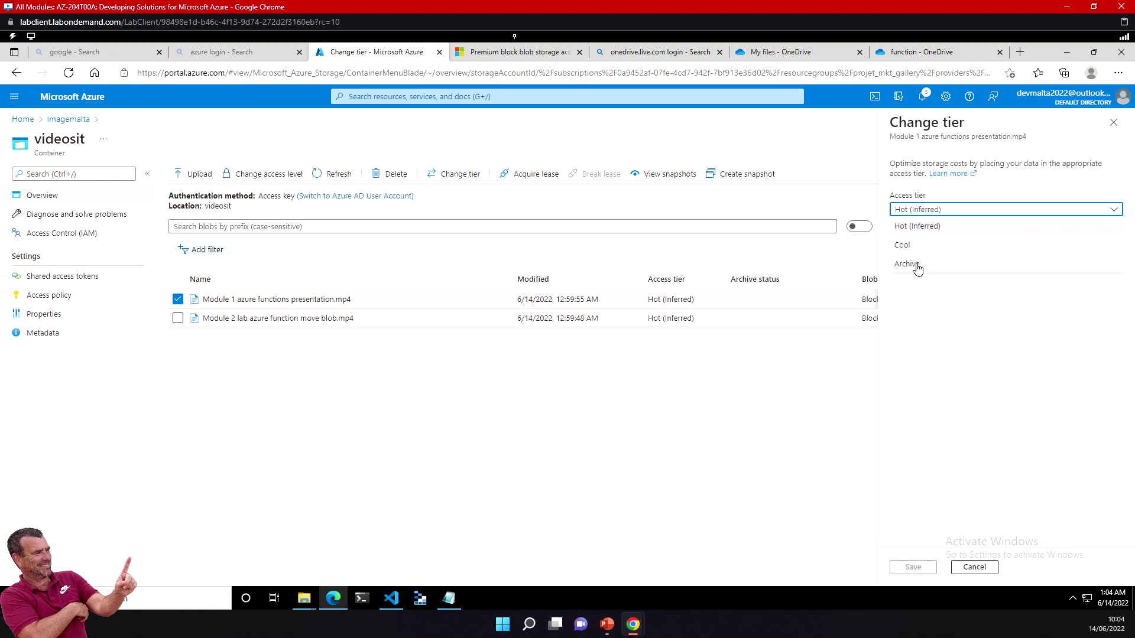
Step: Open the access tiers documentation and read the Cool tier description
{"action": "left_click", "coordinate": [957, 174]}
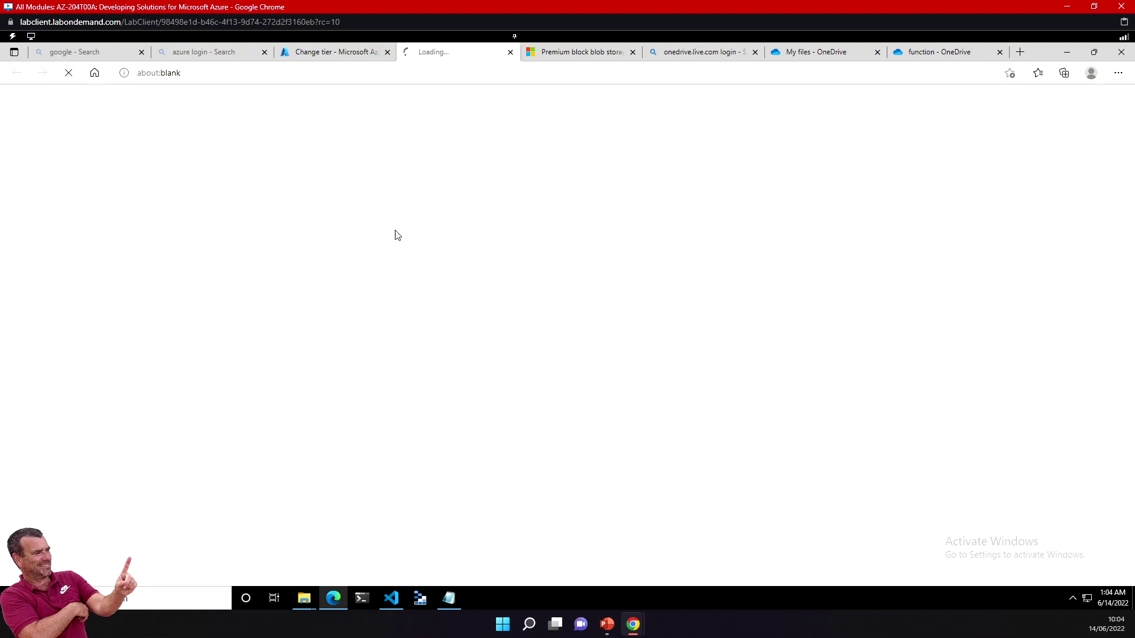
{"action": "scroll", "coordinate": [446, 460], "scroll_direction": "down", "scroll_amount": 2}
{"action": "left_click_drag", "start_coordinate": [406, 329], "coordinate": [679, 332]}
{"action": "left_click_drag", "start_coordinate": [485, 329], "coordinate": [360, 343]}
{"action": "left_click", "coordinate": [686, 383]}
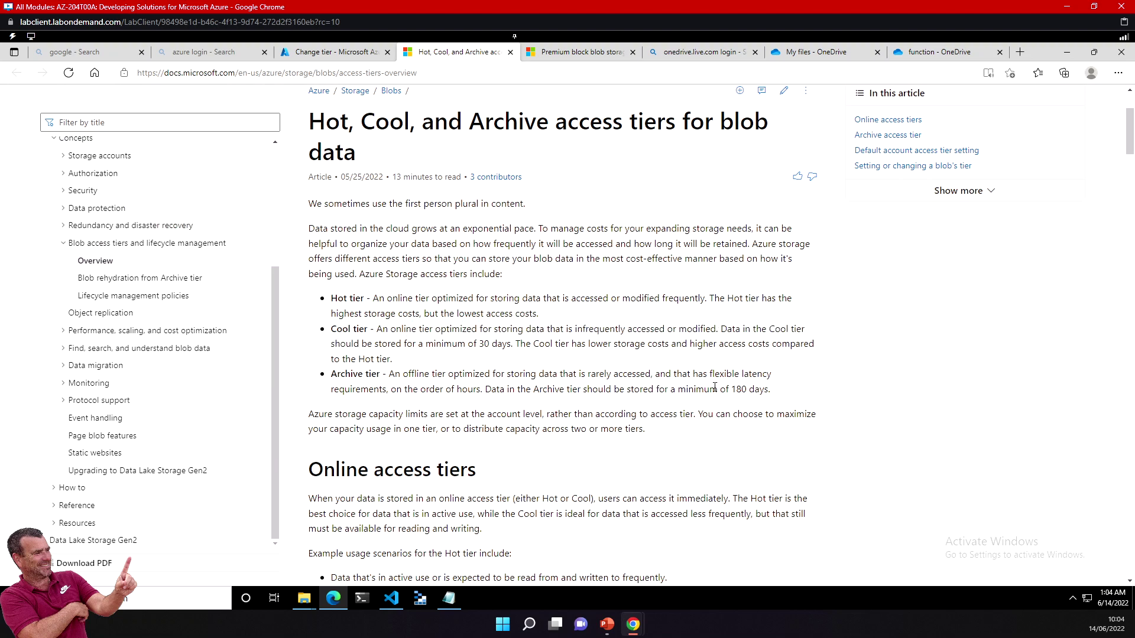
{"action": "left_click_drag", "start_coordinate": [652, 388], "coordinate": [767, 390]}
{"action": "scroll", "coordinate": [490, 427], "scroll_direction": "down", "scroll_amount": 5}
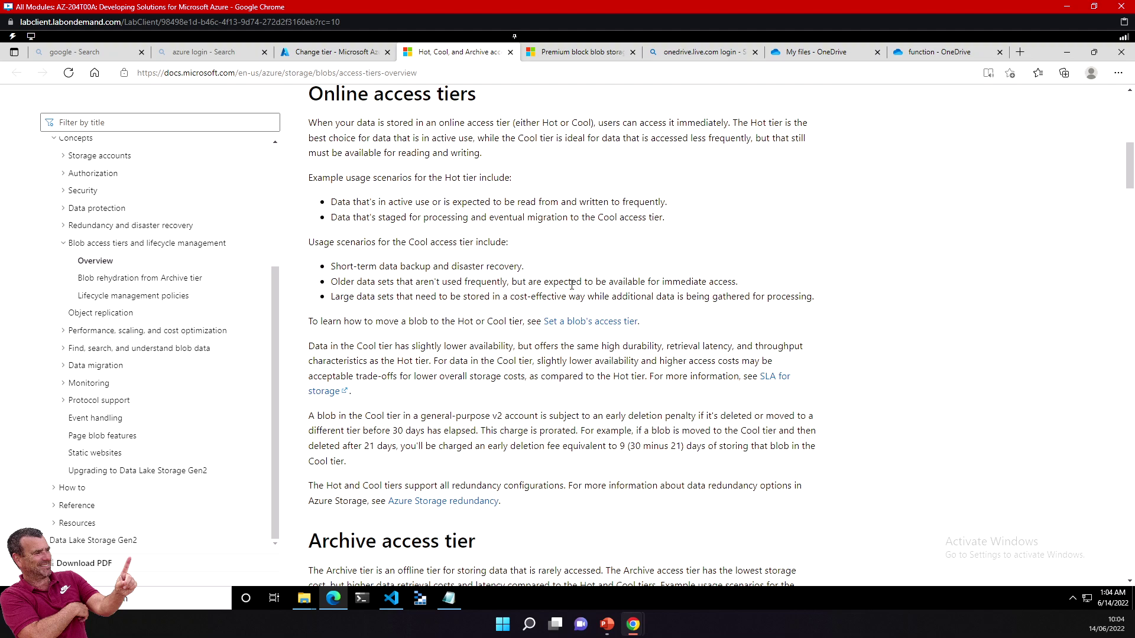
{"action": "scroll", "coordinate": [446, 361], "scroll_direction": "down", "scroll_amount": 5}
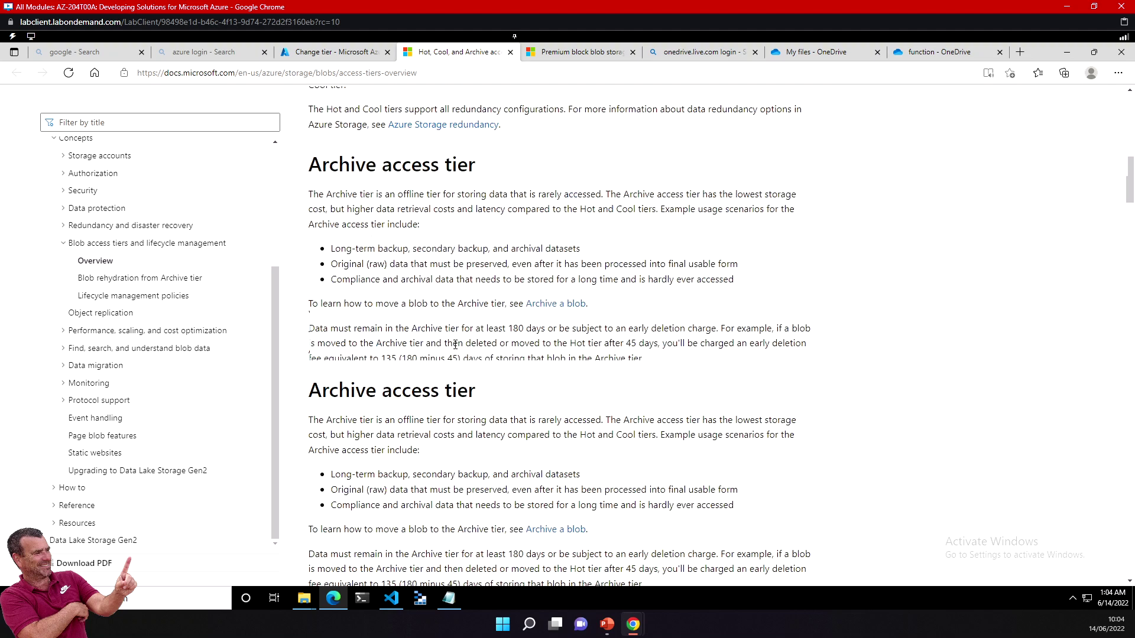
{"action": "scroll", "coordinate": [465, 348], "scroll_direction": "down", "scroll_amount": 2}
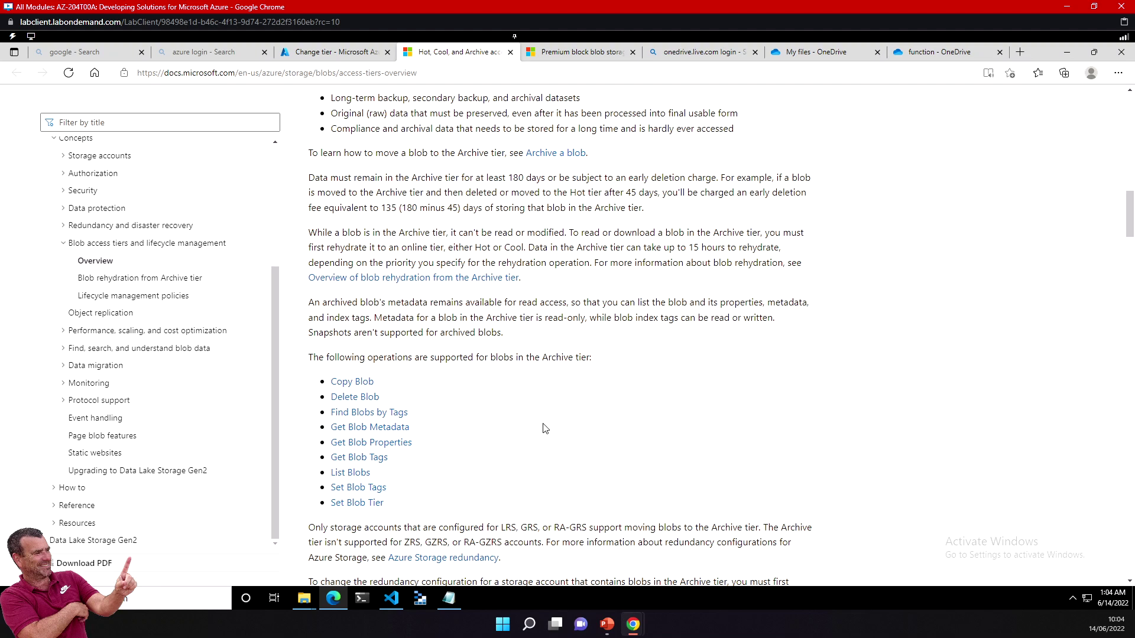
Step: Review the Archive tier's up-to-15-hours rehydration notes and return to the Change tier pane
{"action": "left_click_drag", "start_coordinate": [596, 248], "coordinate": [764, 249]}
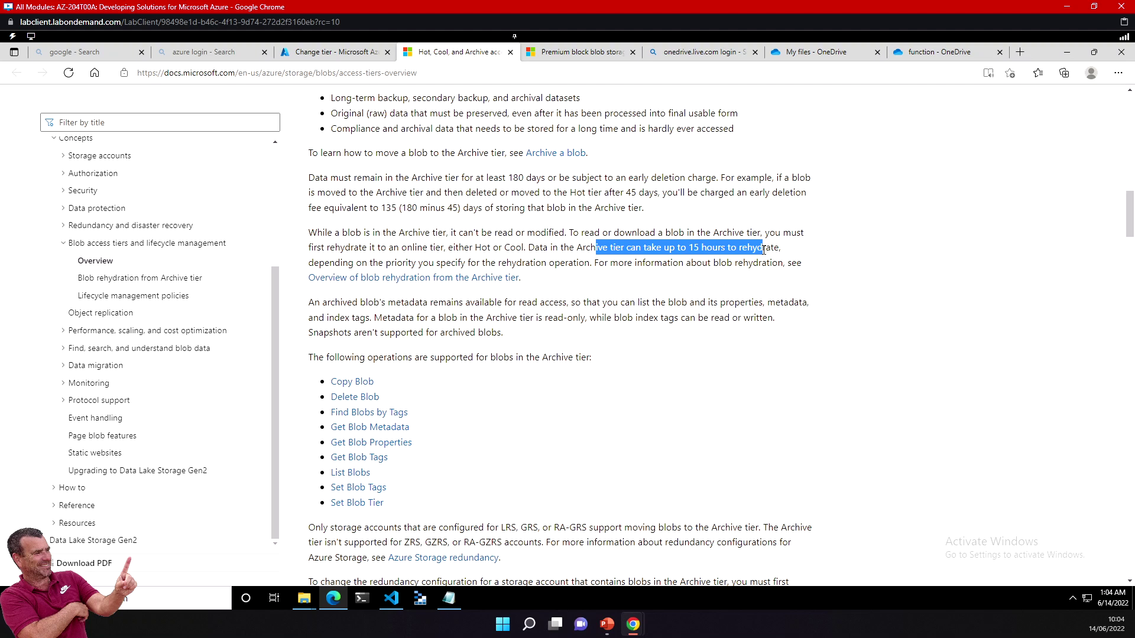
{"action": "left_click", "coordinate": [752, 249]}
{"action": "left_click_drag", "start_coordinate": [651, 249], "coordinate": [773, 247]}
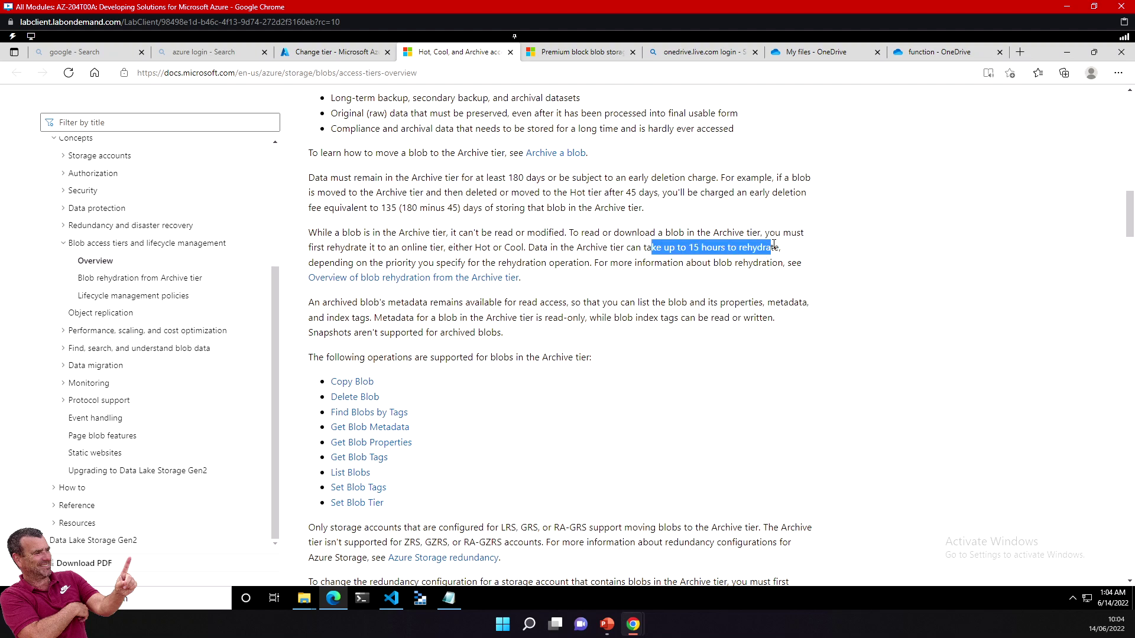
{"action": "left_click", "coordinate": [742, 244]}
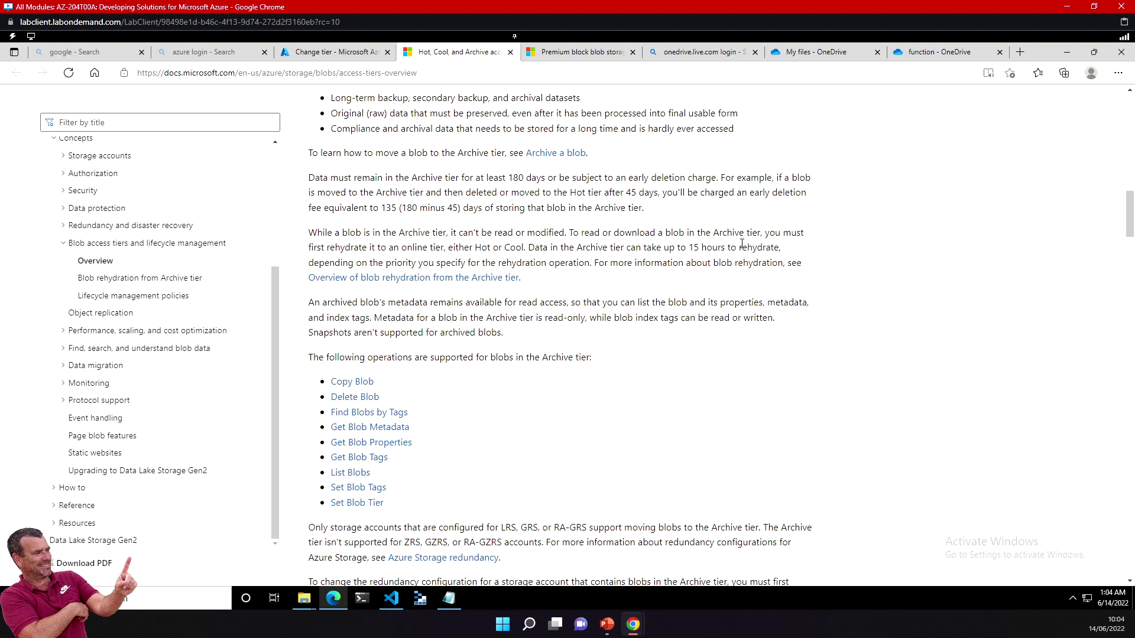
{"action": "left_click_drag", "start_coordinate": [543, 249], "coordinate": [690, 261]}
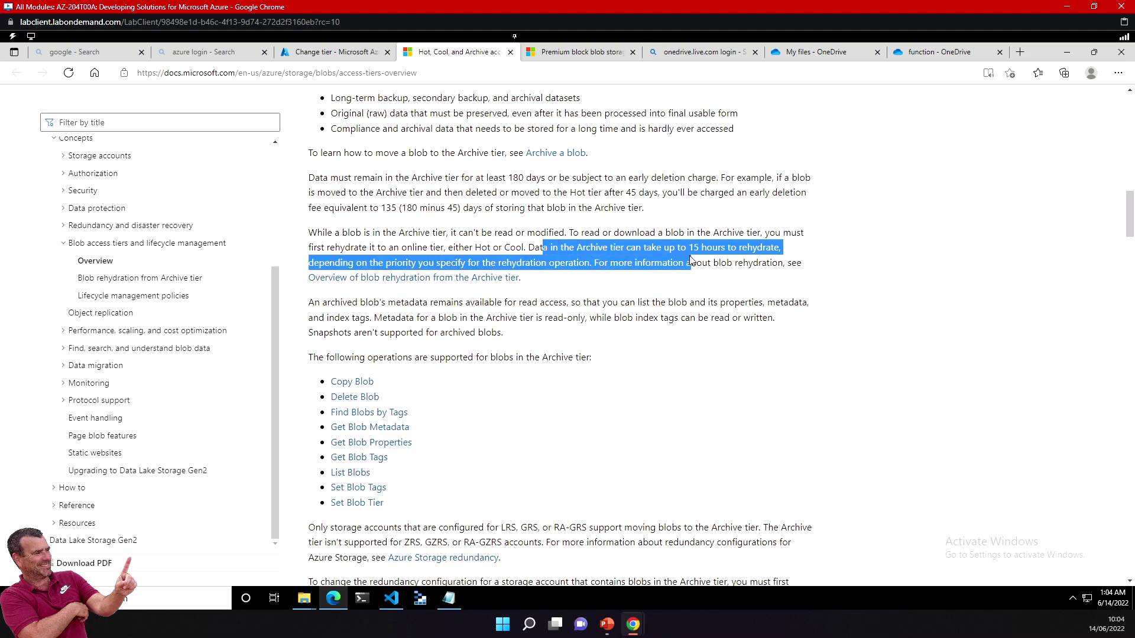
{"action": "left_click", "coordinate": [350, 60]}
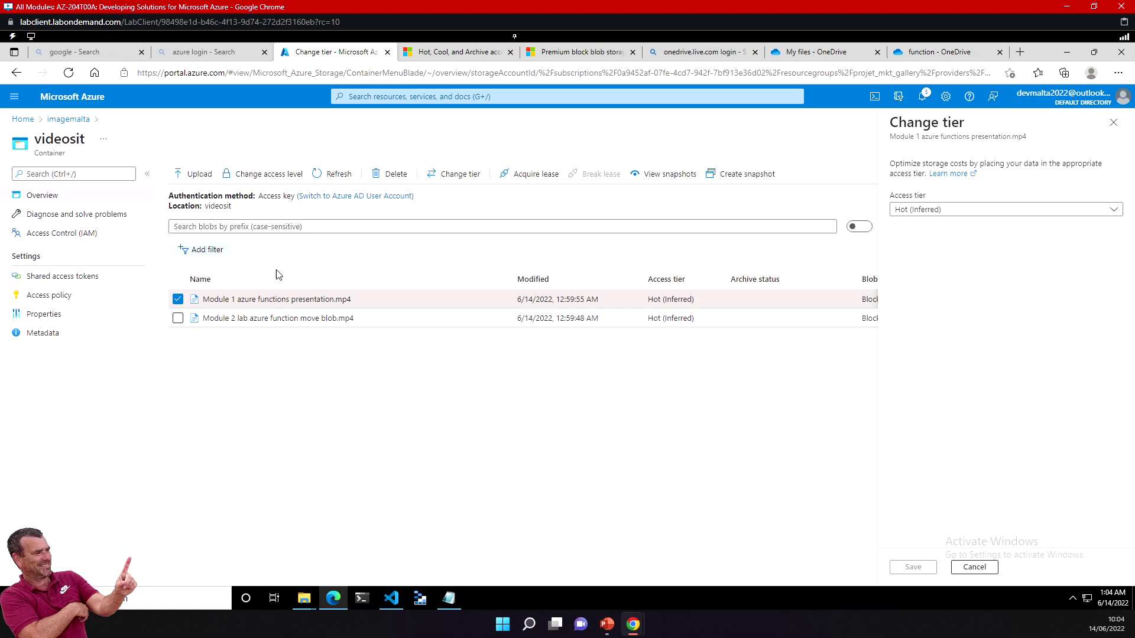
Step: Open the Module 1 blob's properties and review its times, type, size, tier and archive status
{"action": "left_click", "coordinate": [282, 302]}
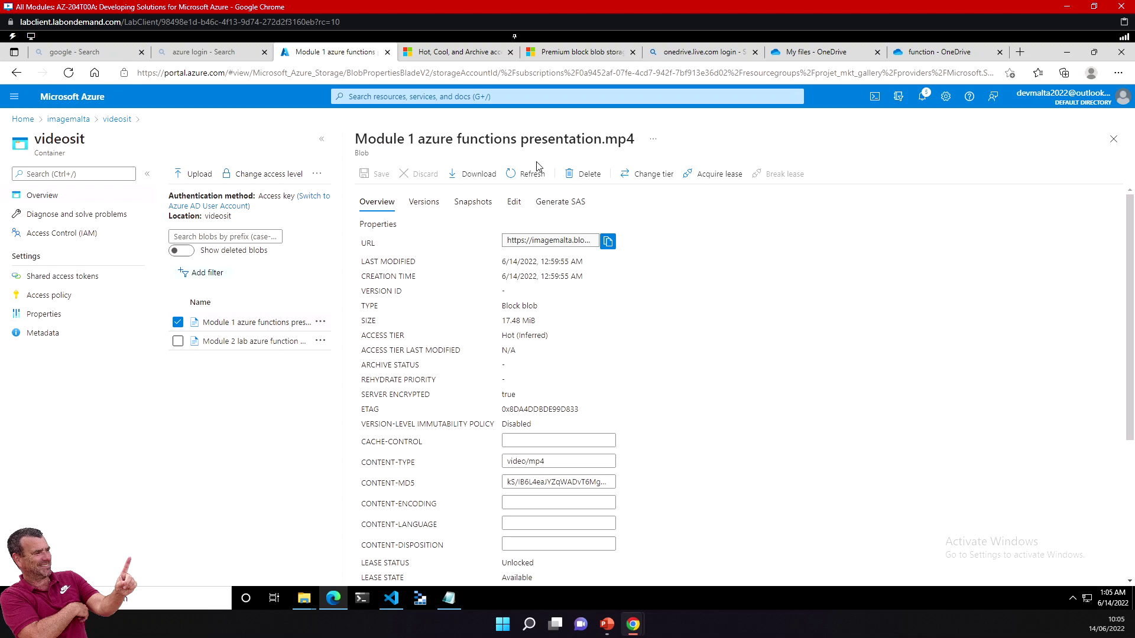
{"action": "left_click_drag", "start_coordinate": [385, 260], "coordinate": [534, 273]}
{"action": "left_click_drag", "start_coordinate": [391, 302], "coordinate": [532, 320]}
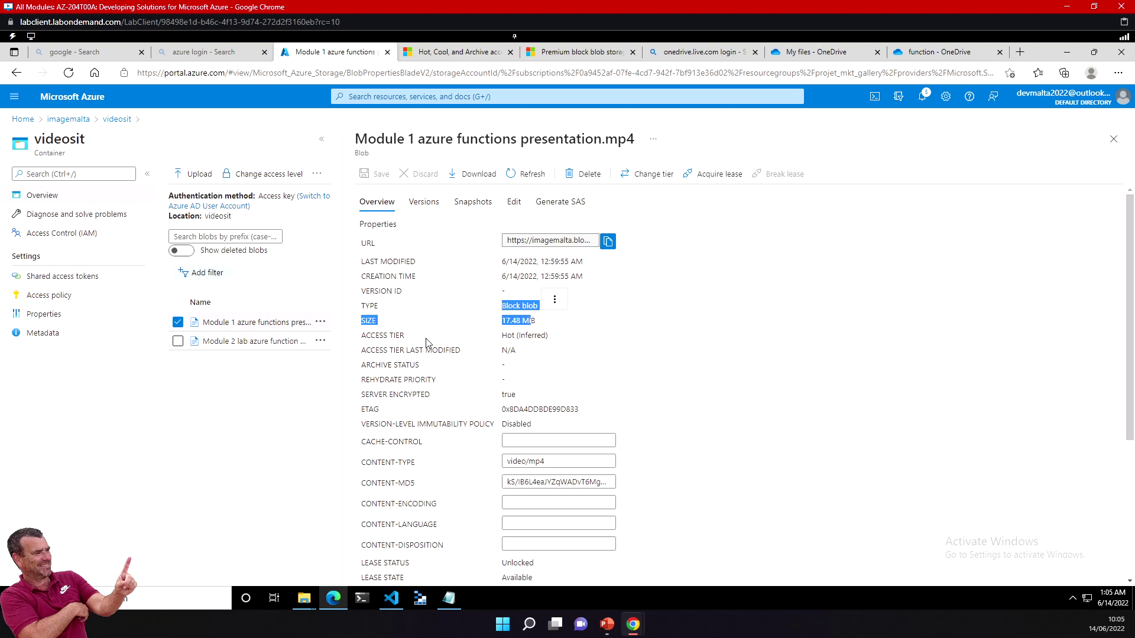
{"action": "left_click_drag", "start_coordinate": [376, 335], "coordinate": [531, 338]}
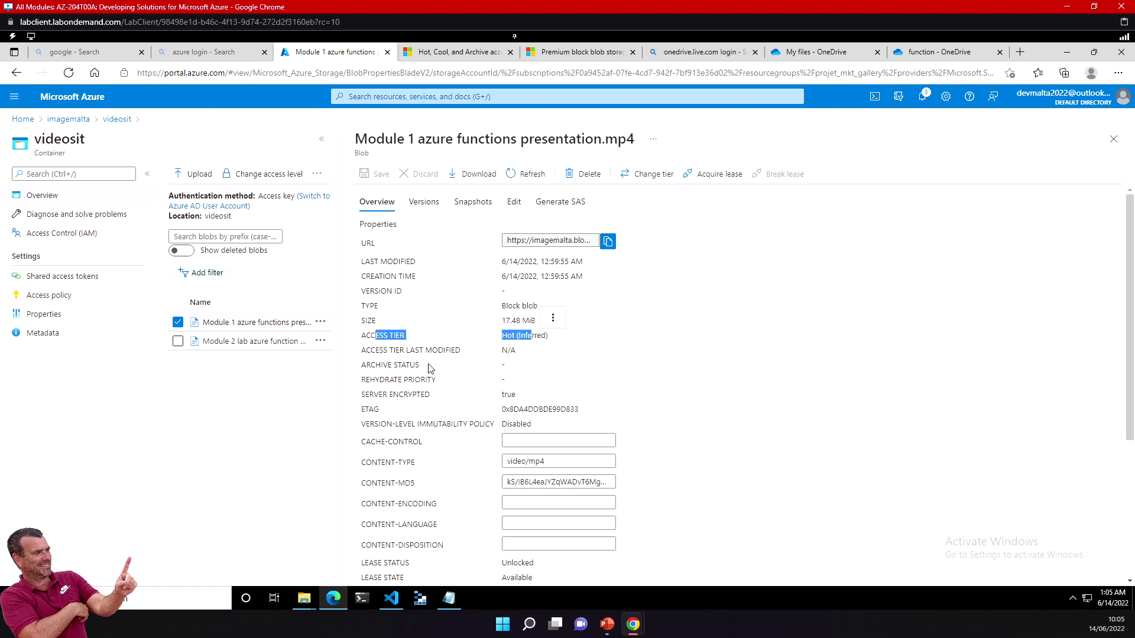
{"action": "left_click_drag", "start_coordinate": [376, 364], "coordinate": [432, 377]}
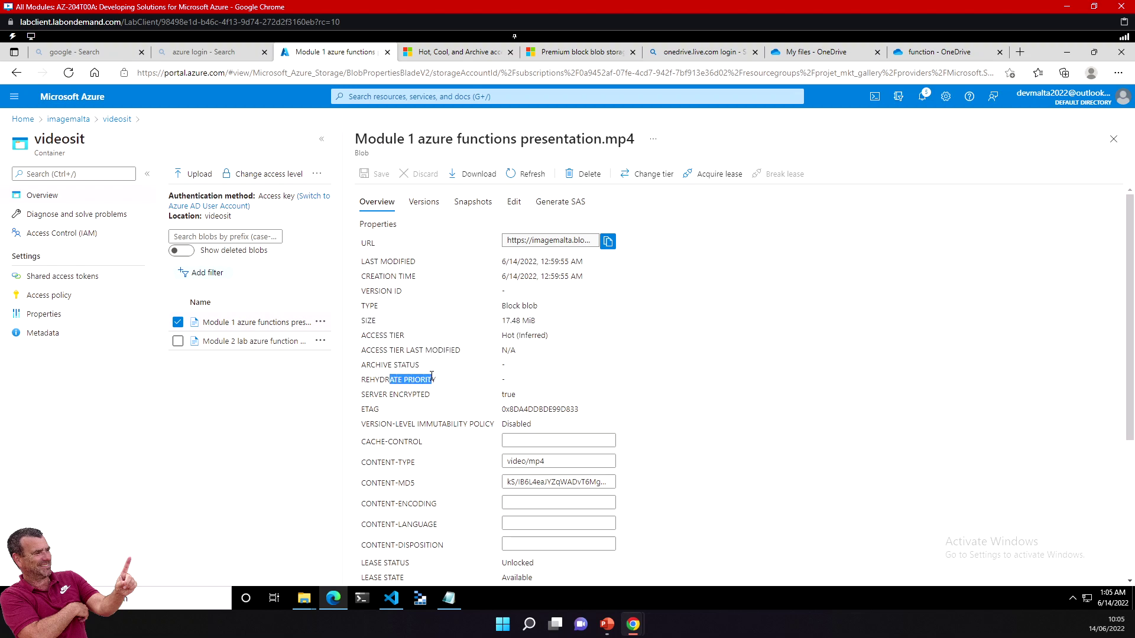
{"action": "left_click_drag", "start_coordinate": [387, 462], "coordinate": [406, 462]}
Step: Check the content type and language properties, then copy the blob's URL
{"action": "left_click", "coordinate": [422, 456]}
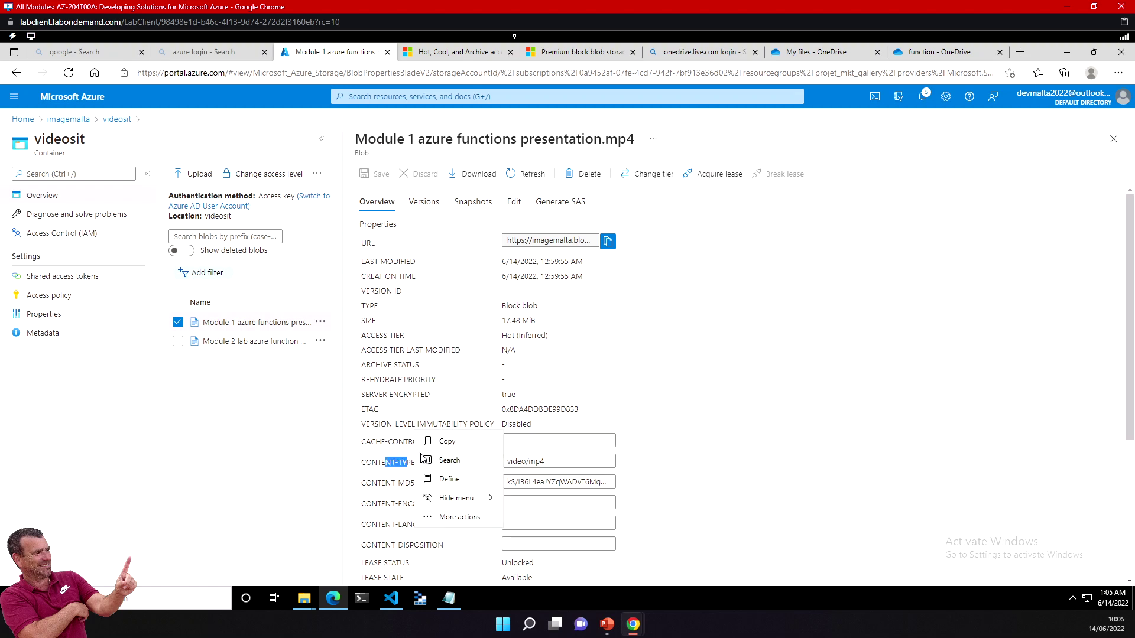
{"action": "left_click", "coordinate": [392, 494]}
{"action": "left_click_drag", "start_coordinate": [390, 524], "coordinate": [421, 527]}
{"action": "scroll", "coordinate": [421, 526], "scroll_direction": "down", "scroll_amount": 2}
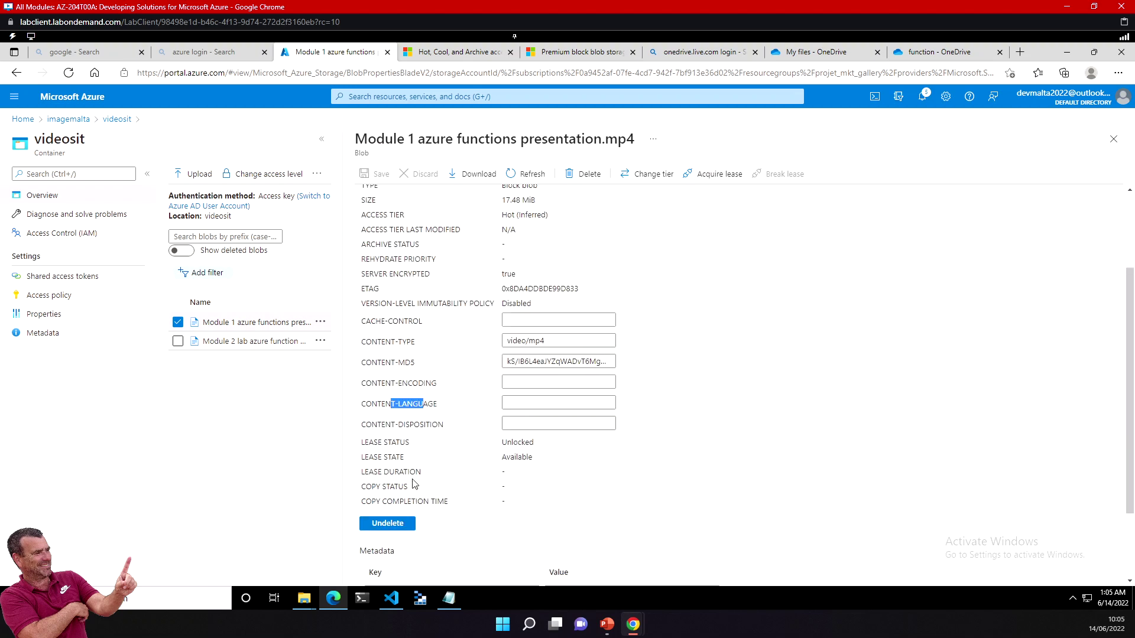
{"action": "scroll", "coordinate": [462, 448], "scroll_direction": "up", "scroll_amount": 2}
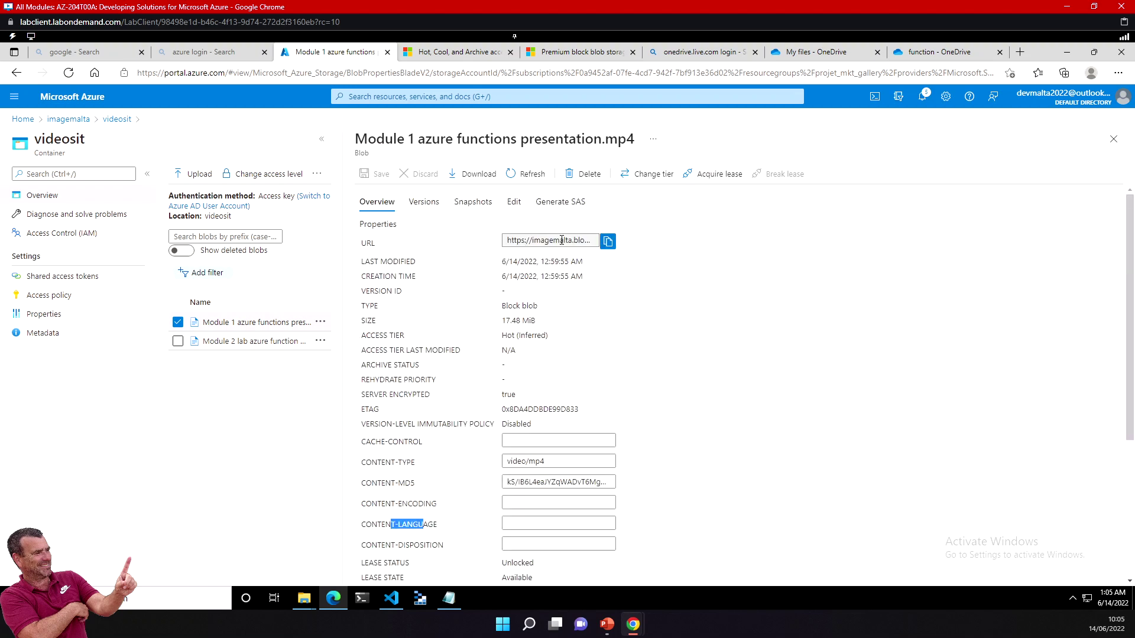
{"action": "left_click", "coordinate": [608, 243]}
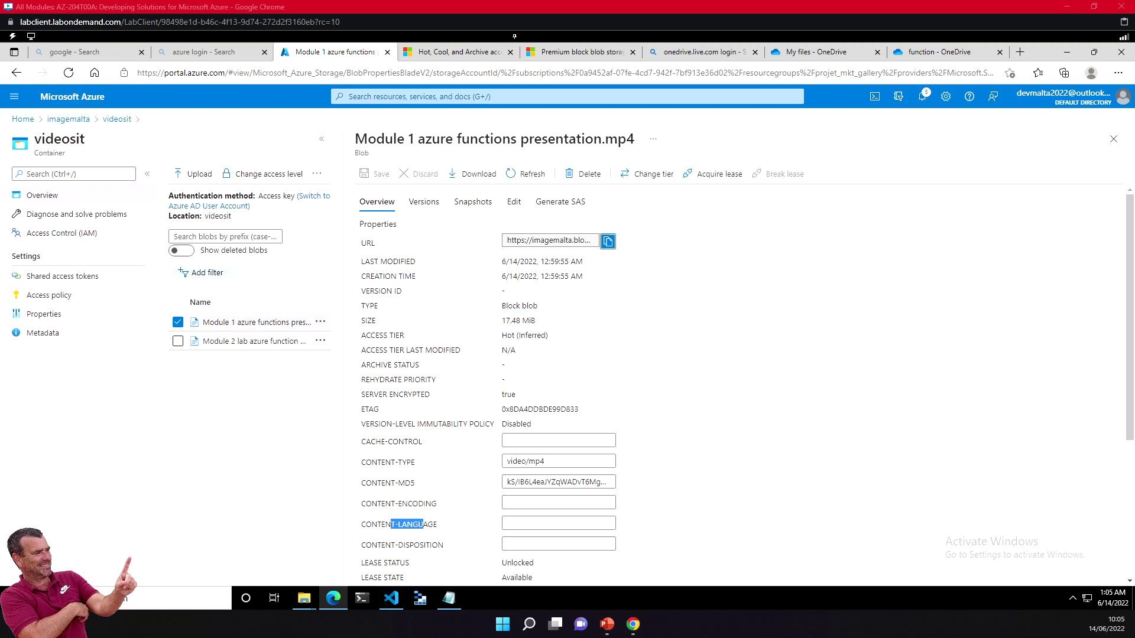
{"action": "left_click", "coordinate": [606, 242]}
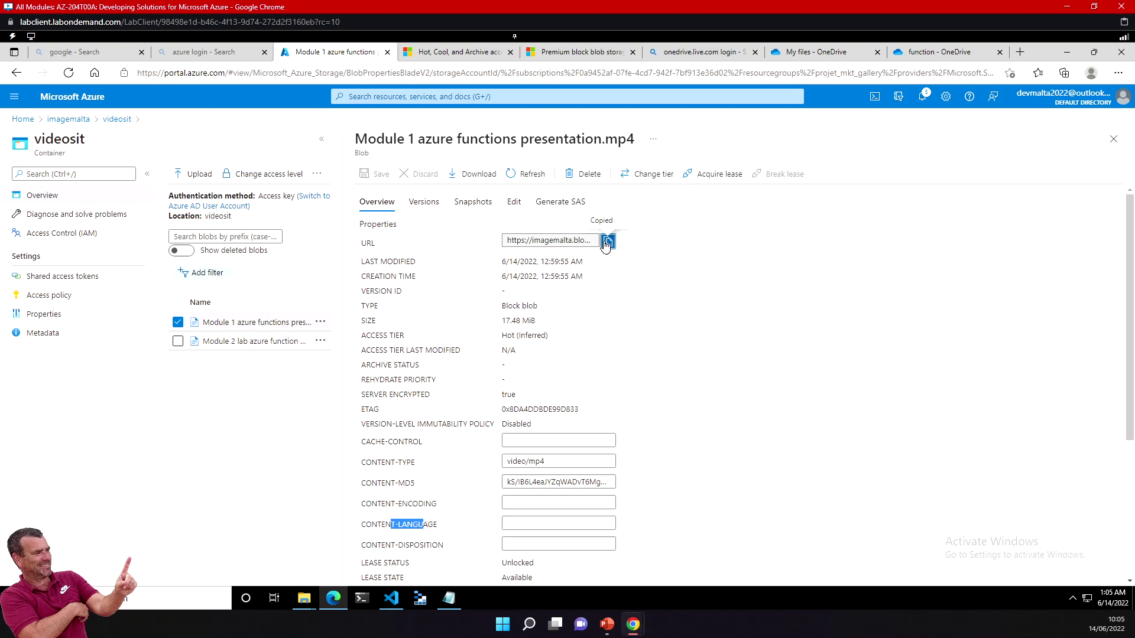
{"action": "left_click", "coordinate": [598, 241]}
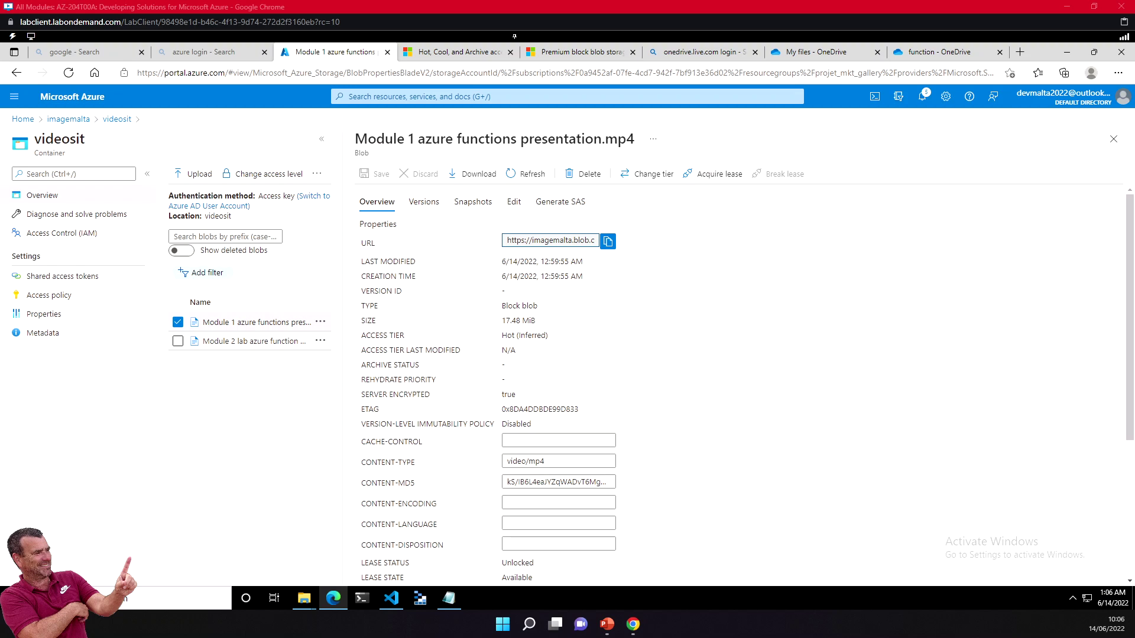
{"action": "left_click", "coordinate": [607, 241]}
{"action": "scroll", "coordinate": [755, 404], "scroll_direction": "down", "scroll_amount": 3}
{"action": "scroll", "coordinate": [749, 414], "scroll_direction": "up", "scroll_amount": 3}
Step: Close the blob details and open the videosit container in the imagemalta account
{"action": "left_click", "coordinate": [1114, 140]}
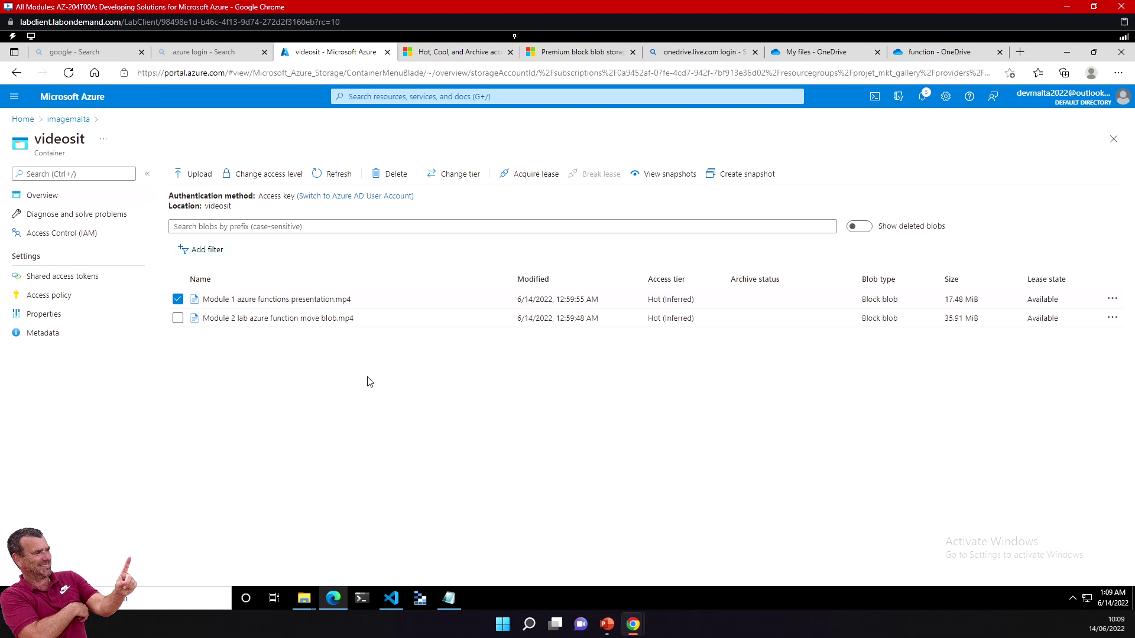
{"action": "left_click", "coordinate": [177, 299]}
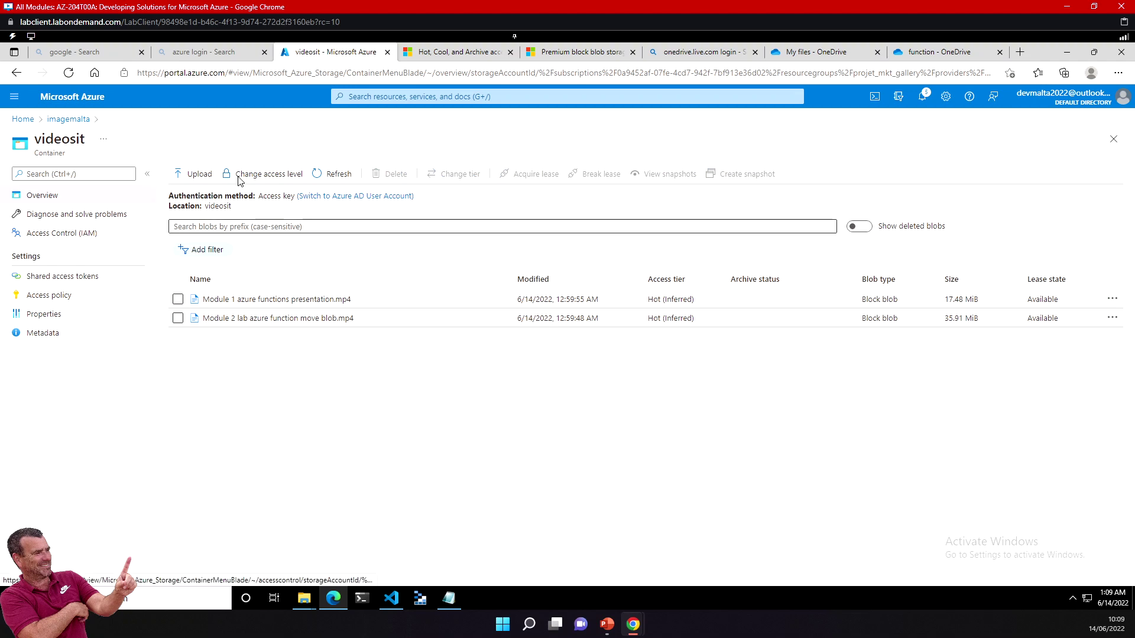
{"action": "left_click", "coordinate": [56, 120]}
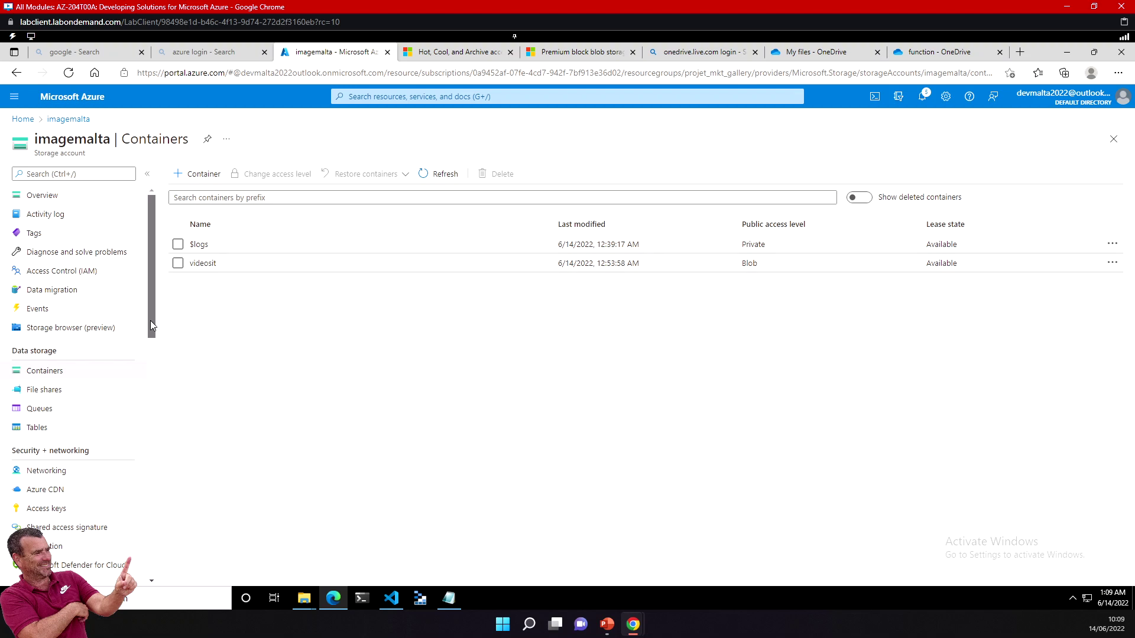
{"action": "left_click_drag", "start_coordinate": [150, 320], "coordinate": [150, 321]}
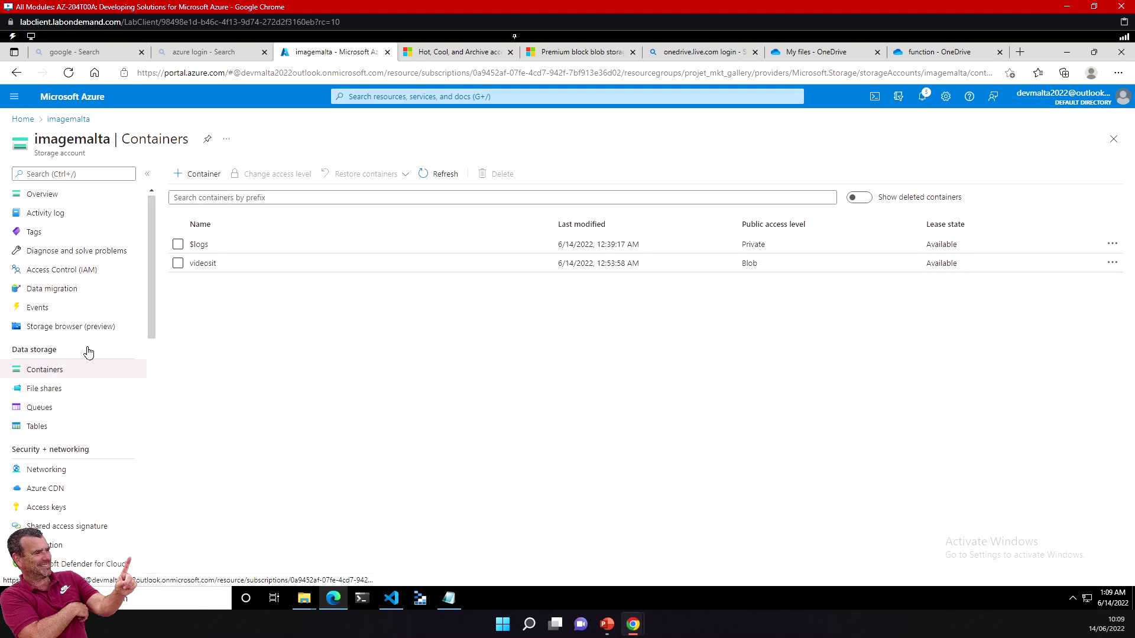
{"action": "left_click", "coordinate": [205, 264]}
Step: Minimize Notepad, view the videosit container's properties and URL, and switch to the VS Code program
{"action": "key", "text": "alt+Tab"}
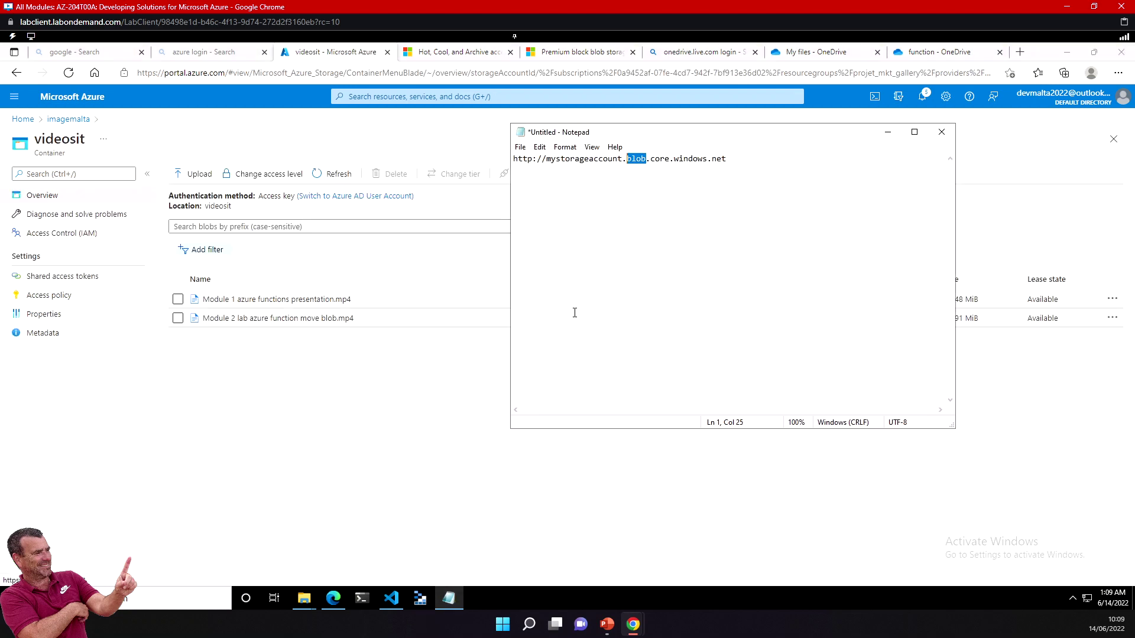
{"action": "left_click", "coordinate": [891, 133]}
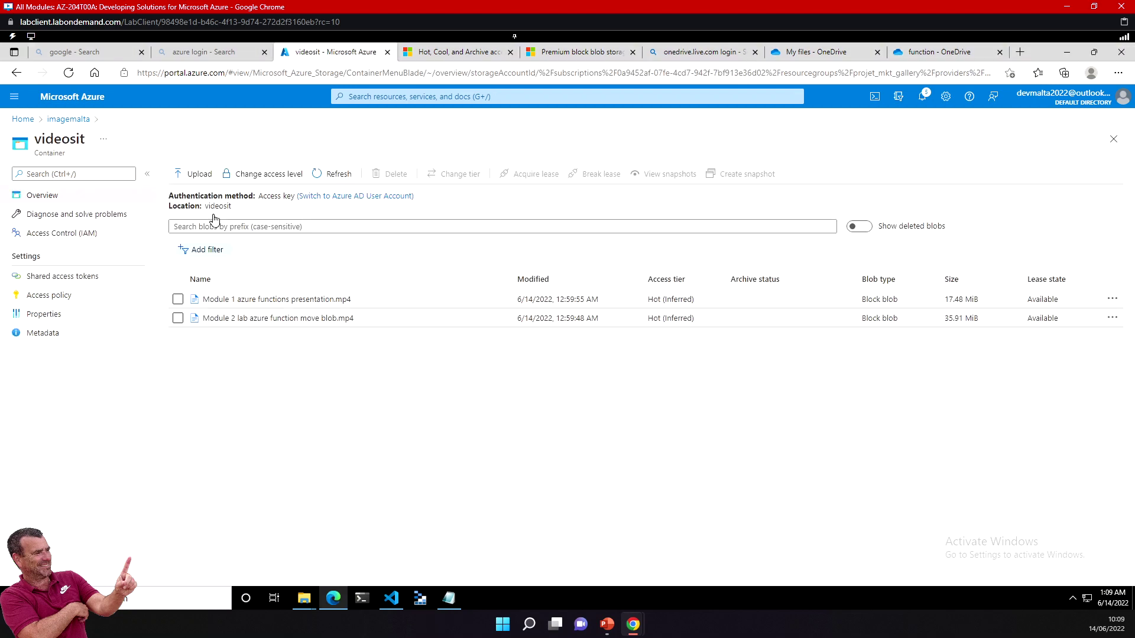
{"action": "left_click", "coordinate": [56, 313]}
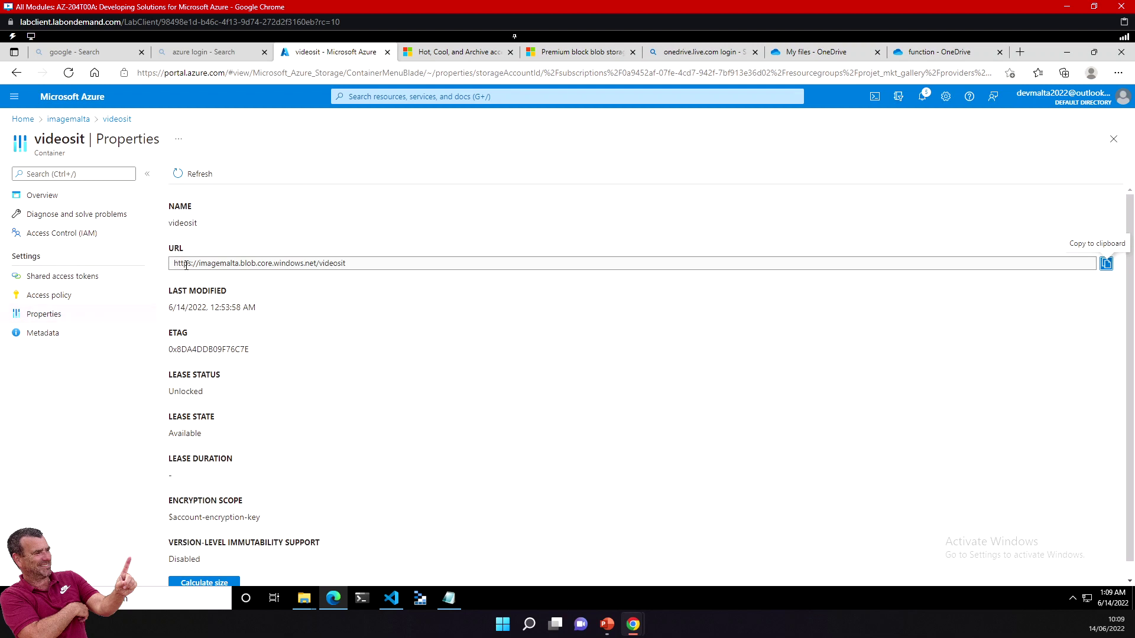
{"action": "left_click_drag", "start_coordinate": [199, 264], "coordinate": [165, 263]}
{"action": "left_click", "coordinate": [357, 265]}
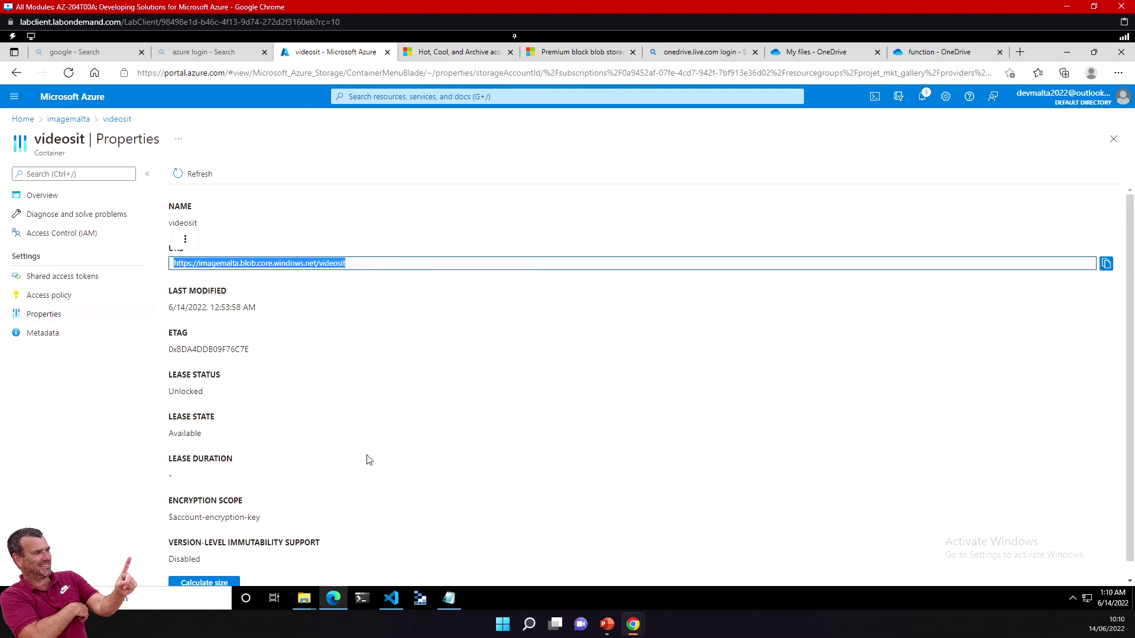
{"action": "left_click", "coordinate": [390, 598]}
{"action": "left_click", "coordinate": [498, 175]}
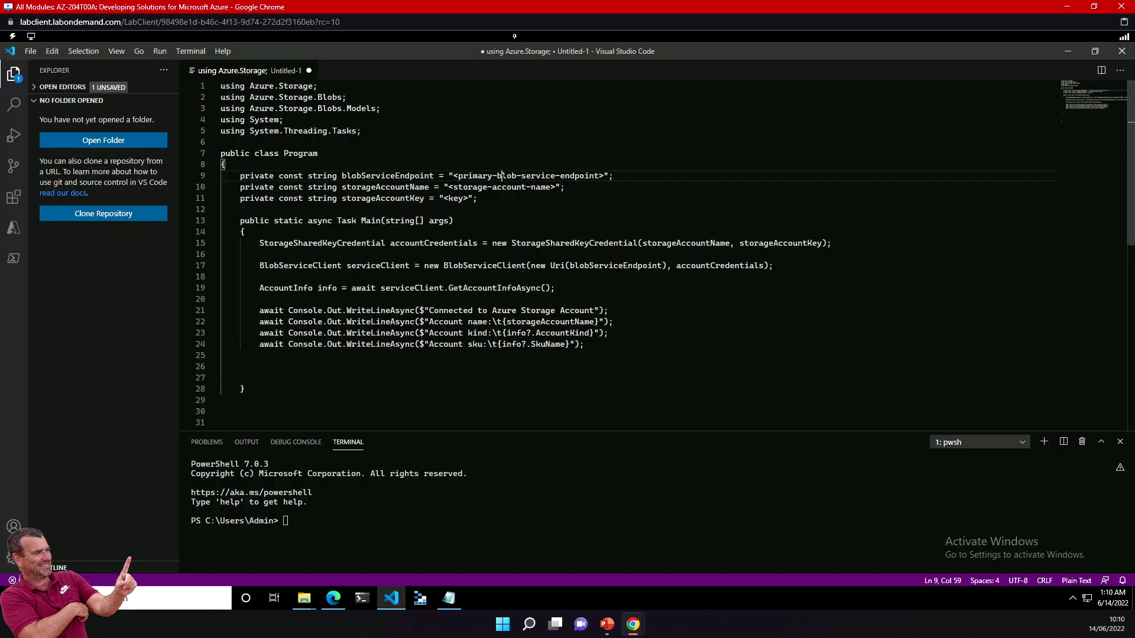
Step: Select the <primary-blob-service-endpoint> and <storage-account-name> placeholders, then go back to Azure
{"action": "left_click_drag", "start_coordinate": [458, 176], "coordinate": [594, 176]}
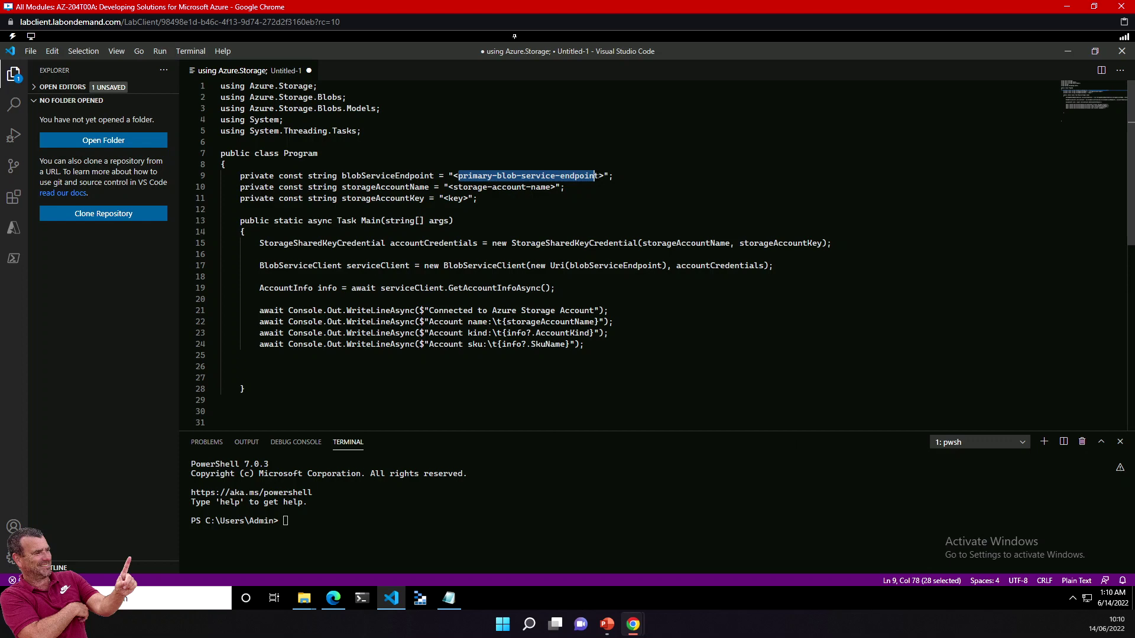
{"action": "left_click_drag", "start_coordinate": [453, 187], "coordinate": [535, 187]}
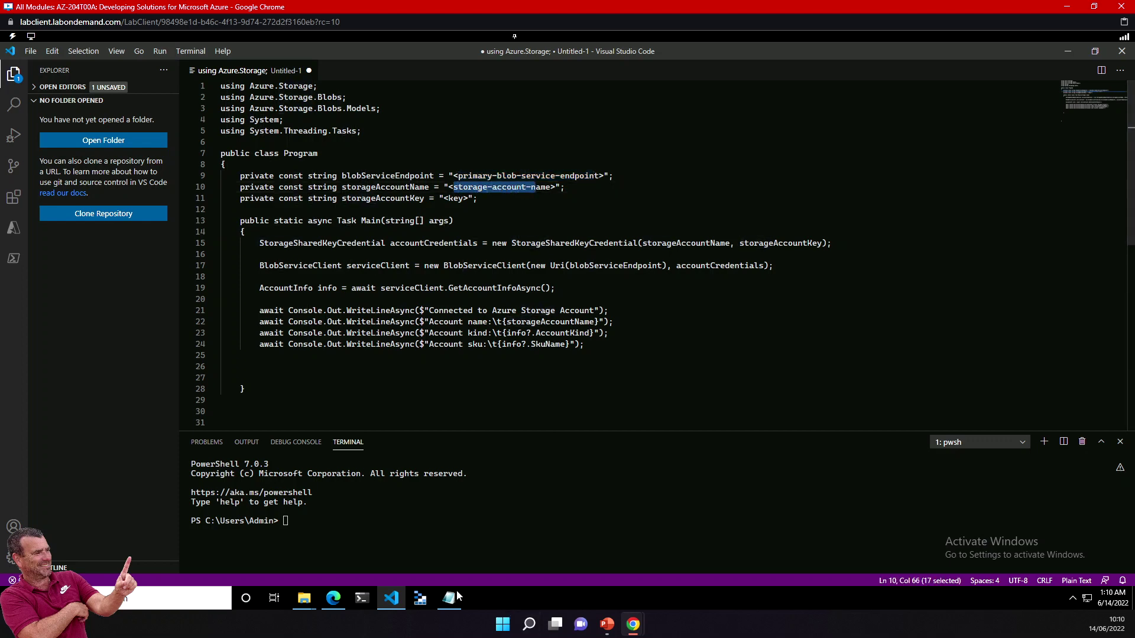
{"action": "left_click", "coordinate": [334, 599]}
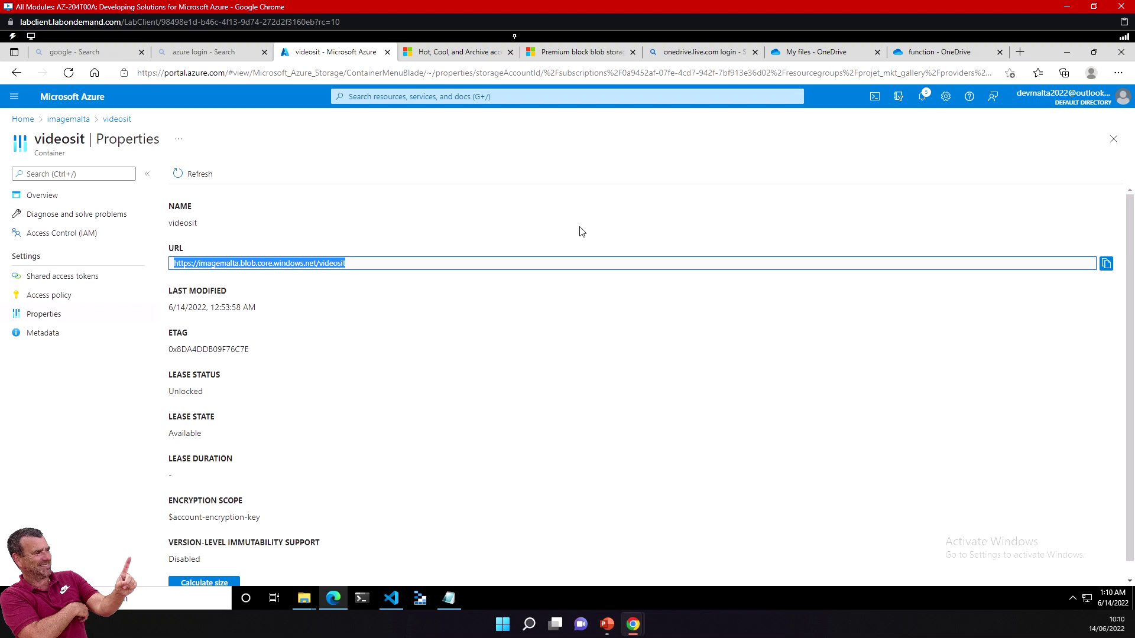
Step: Highlight videosit and imagemalta in the container URL, then bring up the Notepad endpoint note
{"action": "left_click", "coordinate": [230, 237]}
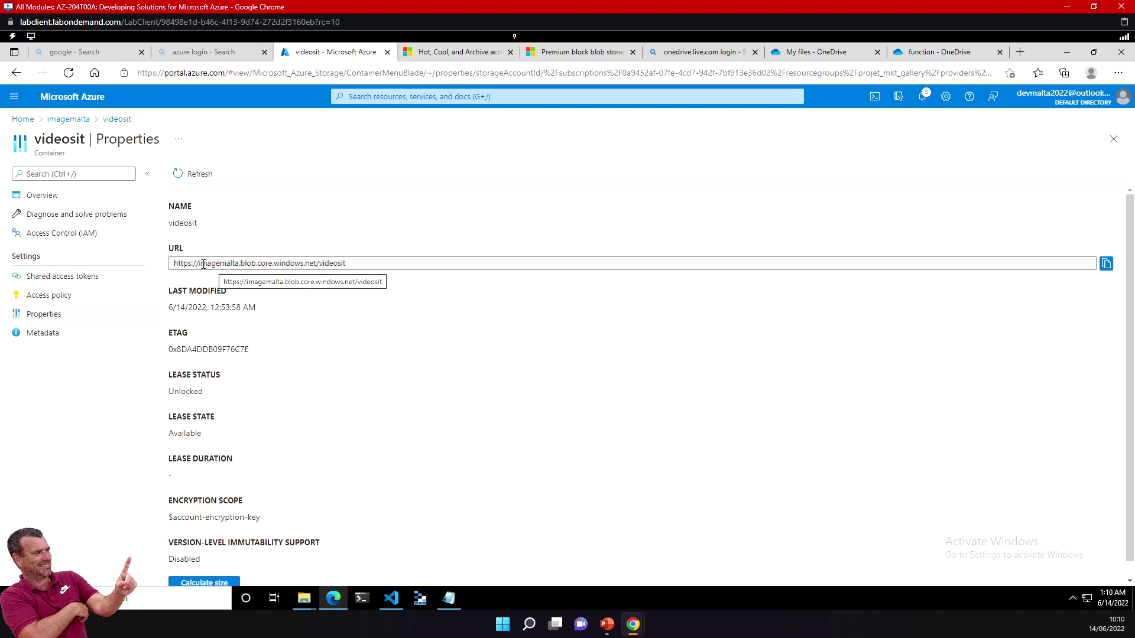
{"action": "left_click_drag", "start_coordinate": [354, 261], "coordinate": [318, 265]}
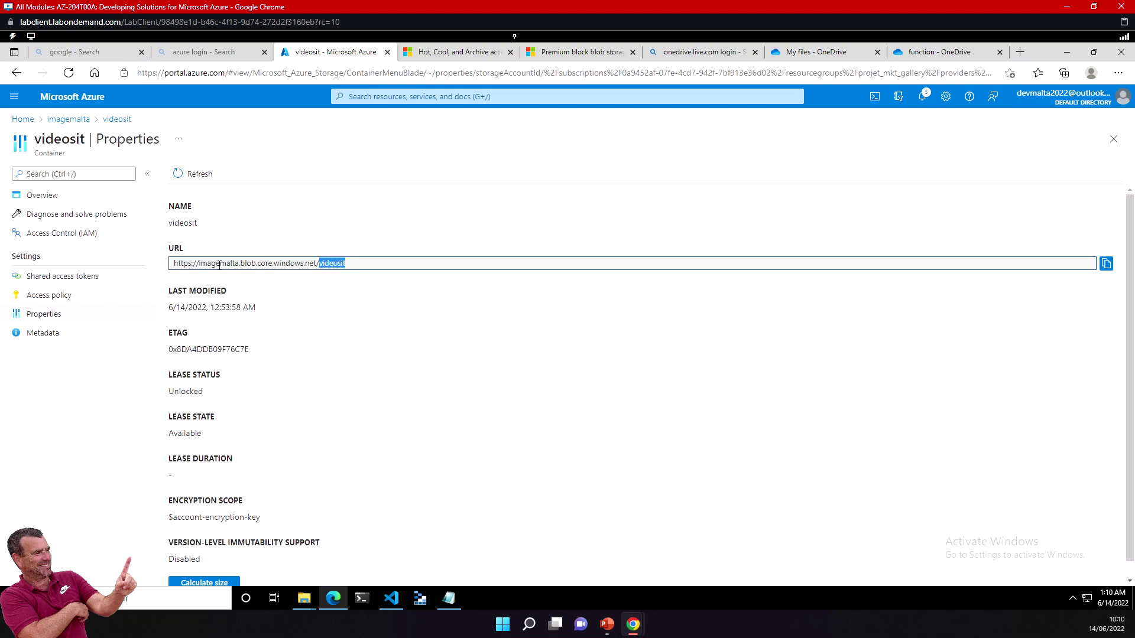
{"action": "left_click_drag", "start_coordinate": [245, 264], "coordinate": [196, 264]}
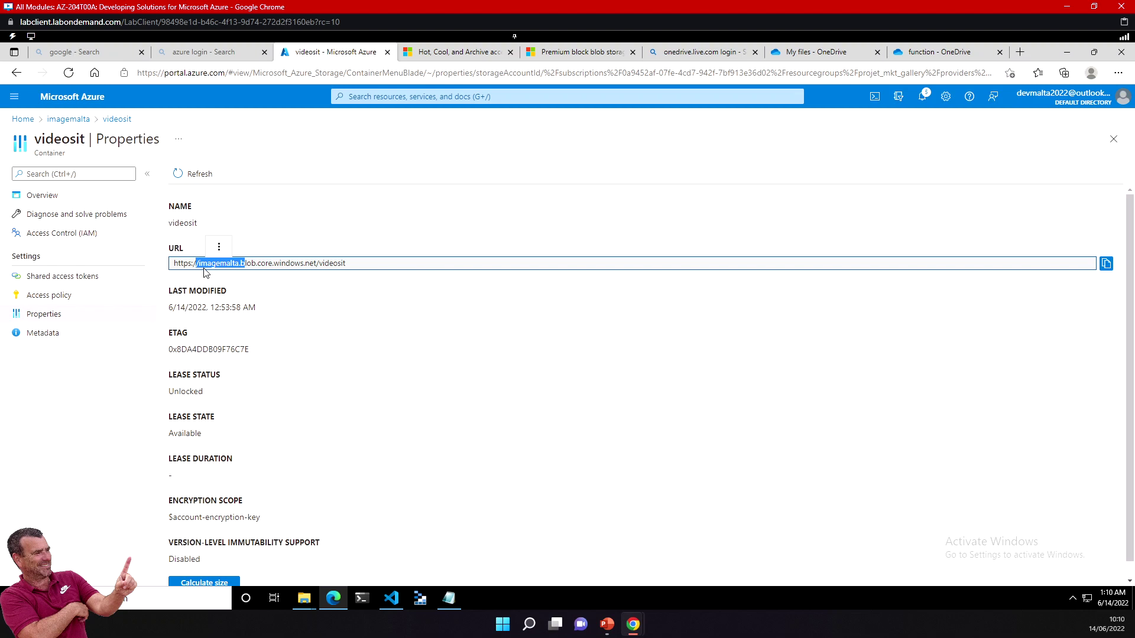
{"action": "left_click", "coordinate": [258, 239]}
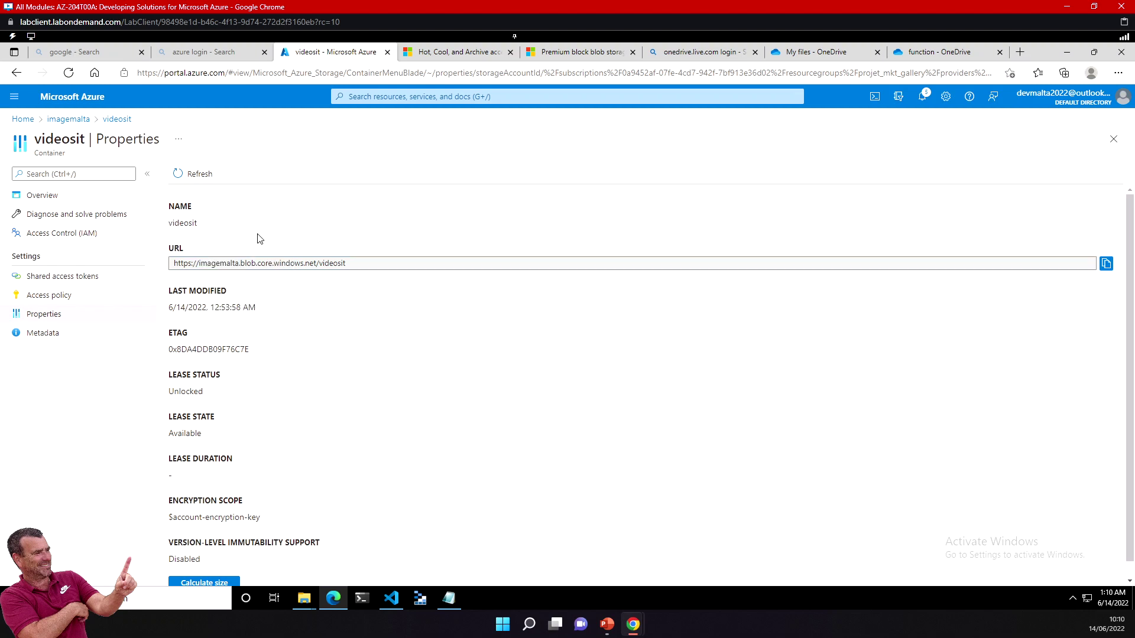
{"action": "left_click", "coordinate": [440, 600]}
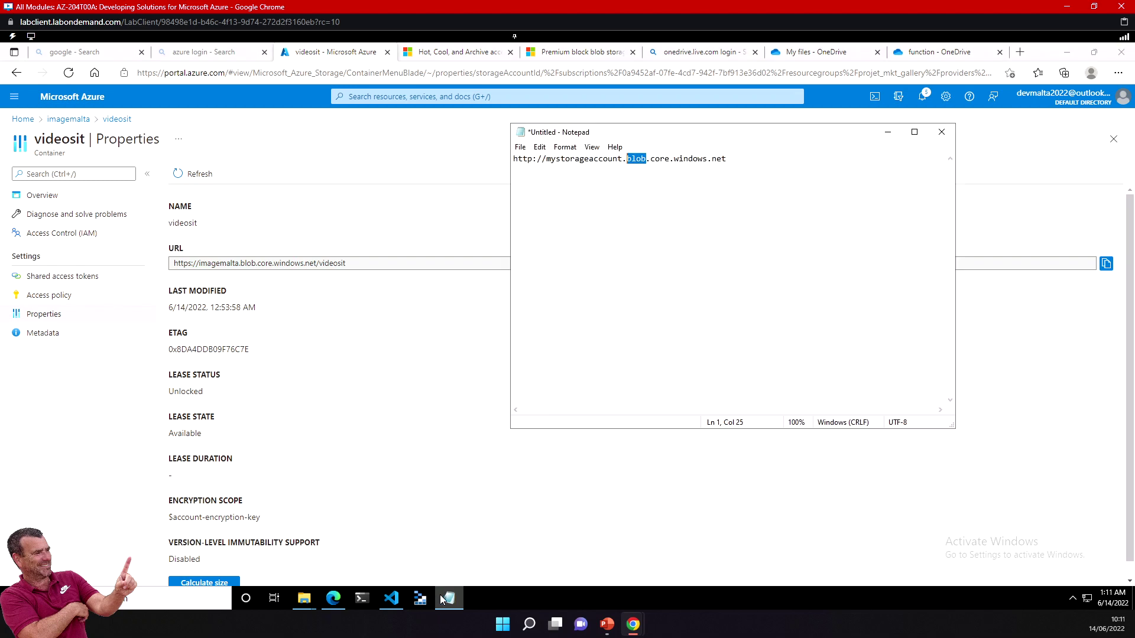
Step: In the C# program, select the <key> placeholder on line 11 and point out storageAccountName on line 22, then return to Edge
{"action": "left_click", "coordinate": [391, 598]}
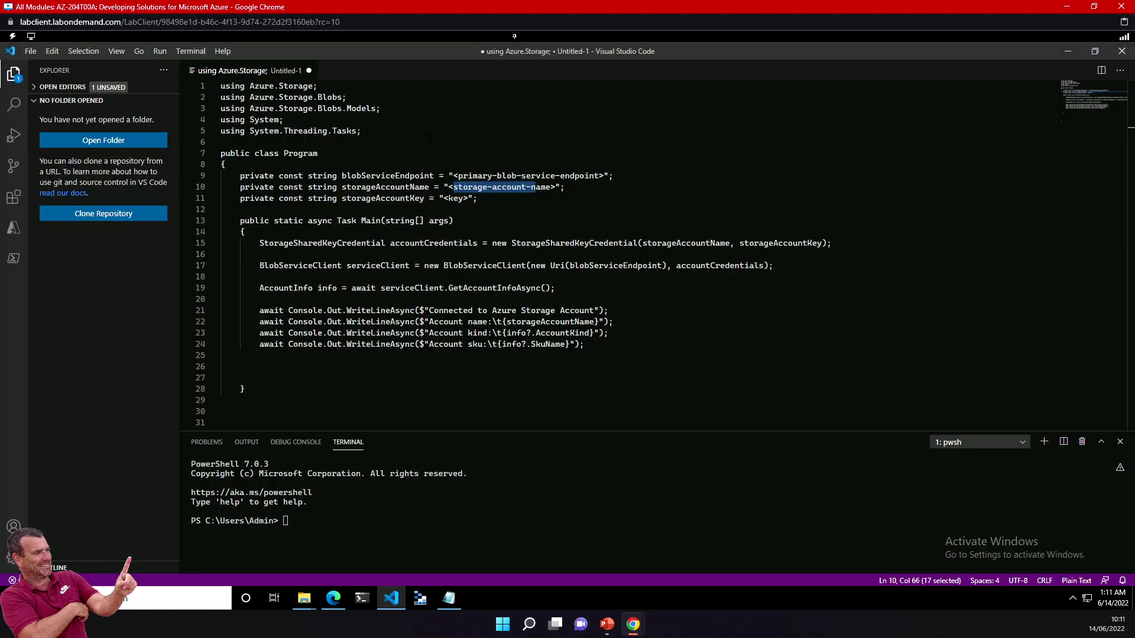
{"action": "left_click", "coordinate": [447, 198]}
{"action": "left_click_drag", "start_coordinate": [447, 198], "coordinate": [458, 200]}
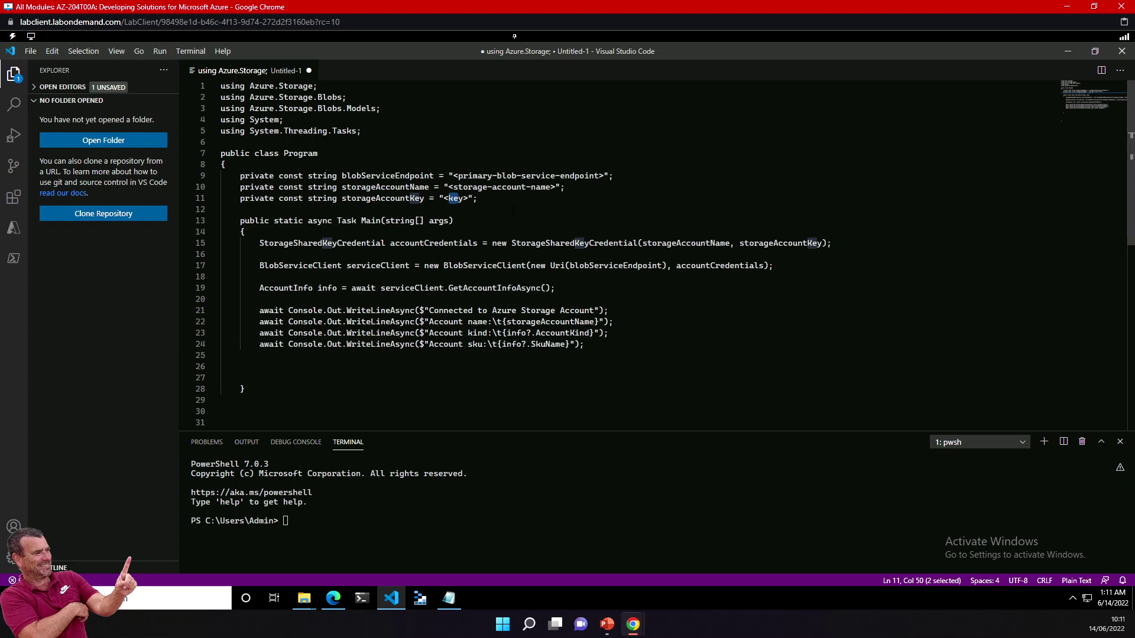
{"action": "left_click", "coordinate": [516, 322]}
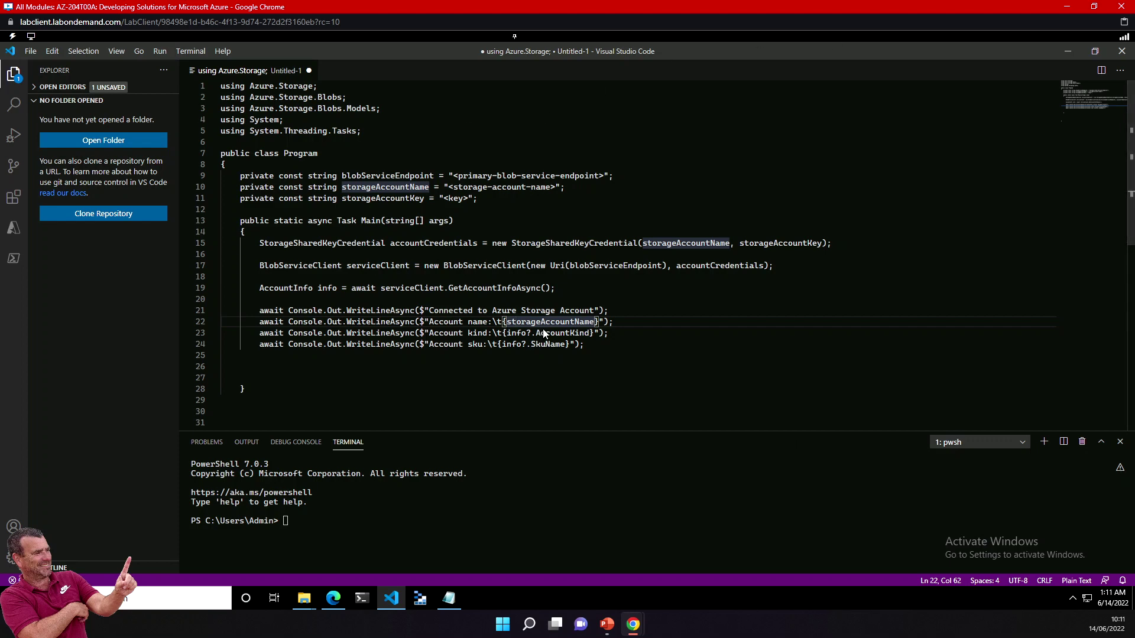
{"action": "key", "text": "alt+Tab"}
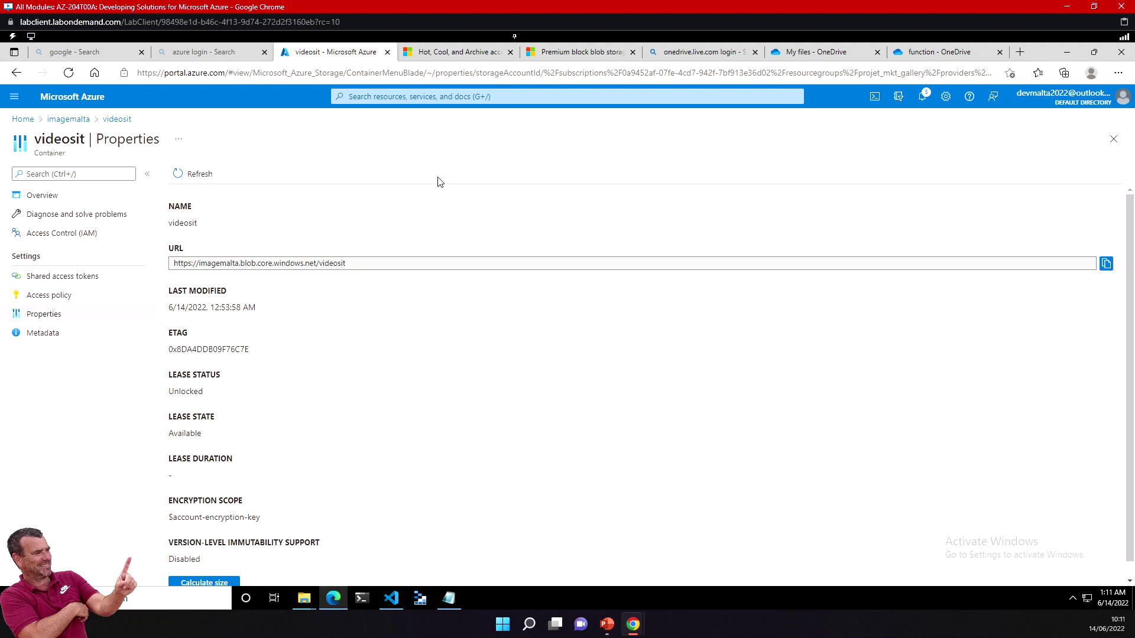
Step: Go from the videosit container up to the imagemalta storage account and open Access keys under Security + networking
{"action": "left_click", "coordinate": [113, 119]}
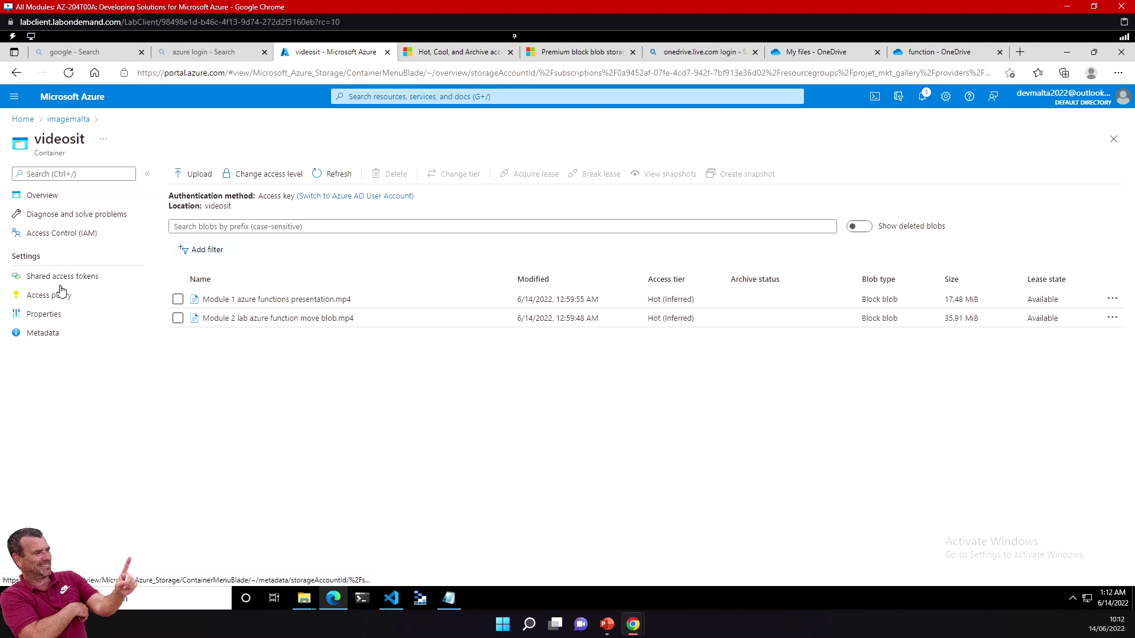
{"action": "left_click", "coordinate": [68, 120]}
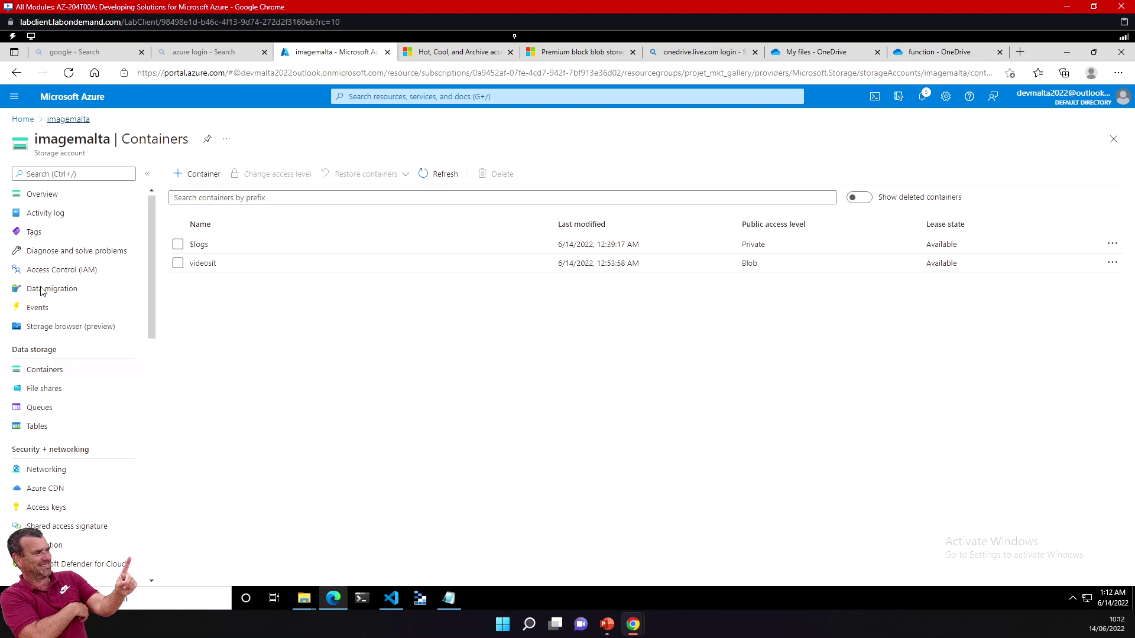
{"action": "left_click", "coordinate": [48, 507]}
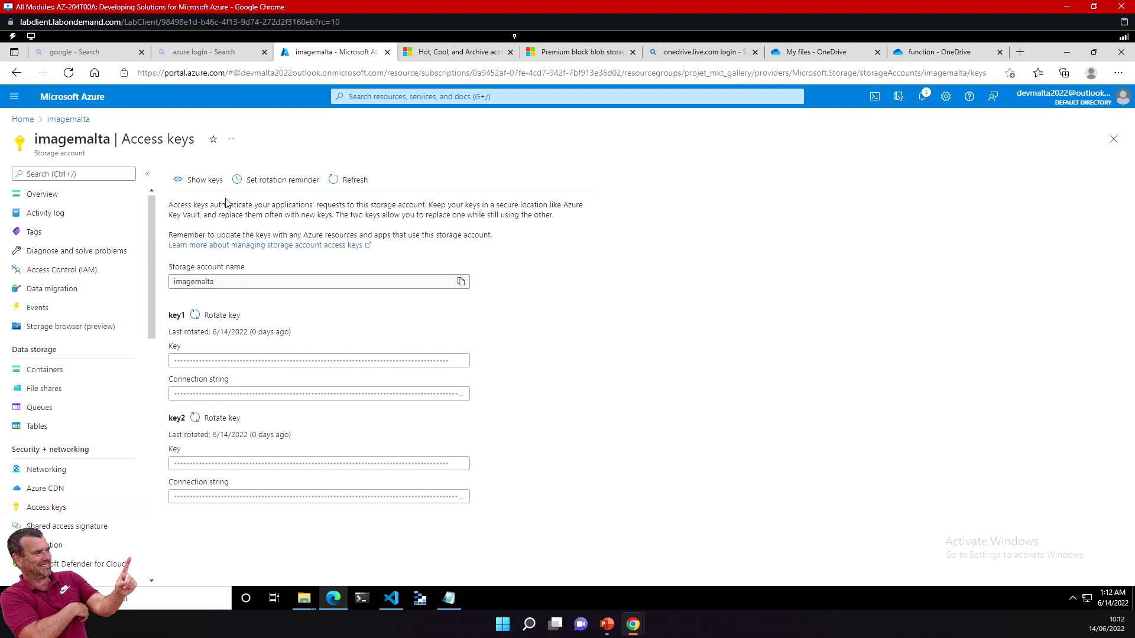
Step: Reveal the imagemalta access key values and copy key1's connection string
{"action": "left_click", "coordinate": [206, 181]}
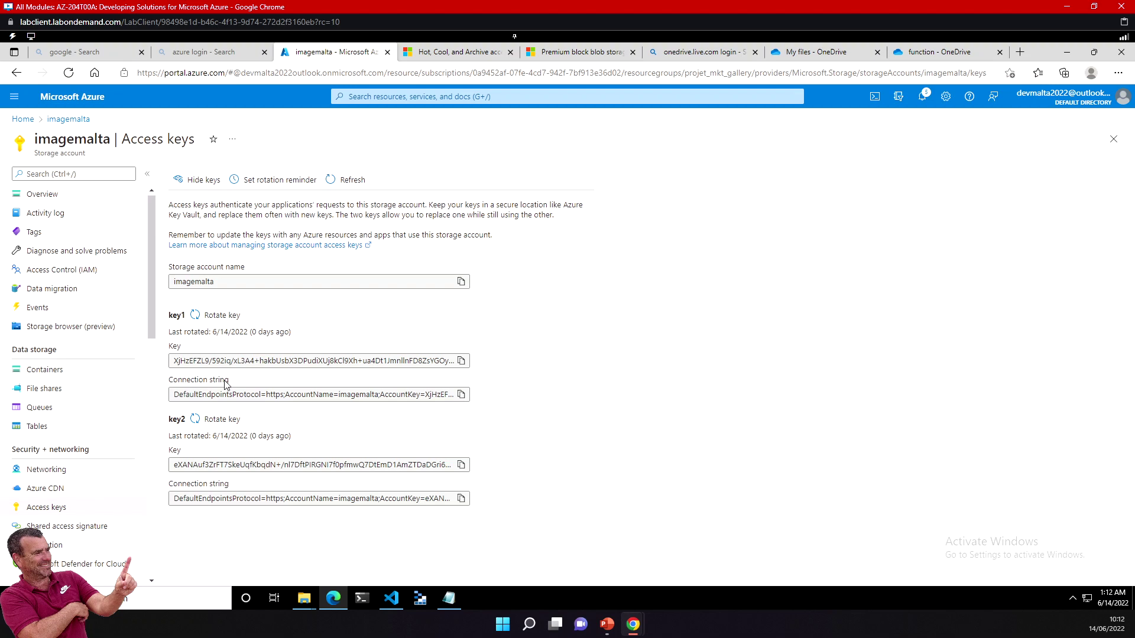
{"action": "left_click", "coordinate": [461, 395]}
{"action": "left_click", "coordinate": [461, 396]}
Step: Highlight the access keys explanation text, then copy key1's key value
{"action": "left_click_drag", "start_coordinate": [195, 205], "coordinate": [295, 215]}
{"action": "left_click", "coordinate": [197, 212]}
{"action": "left_click_drag", "start_coordinate": [195, 205], "coordinate": [353, 215]}
{"action": "left_click_drag", "start_coordinate": [171, 205], "coordinate": [207, 215]}
{"action": "left_click_drag", "start_coordinate": [555, 215], "coordinate": [151, 202]}
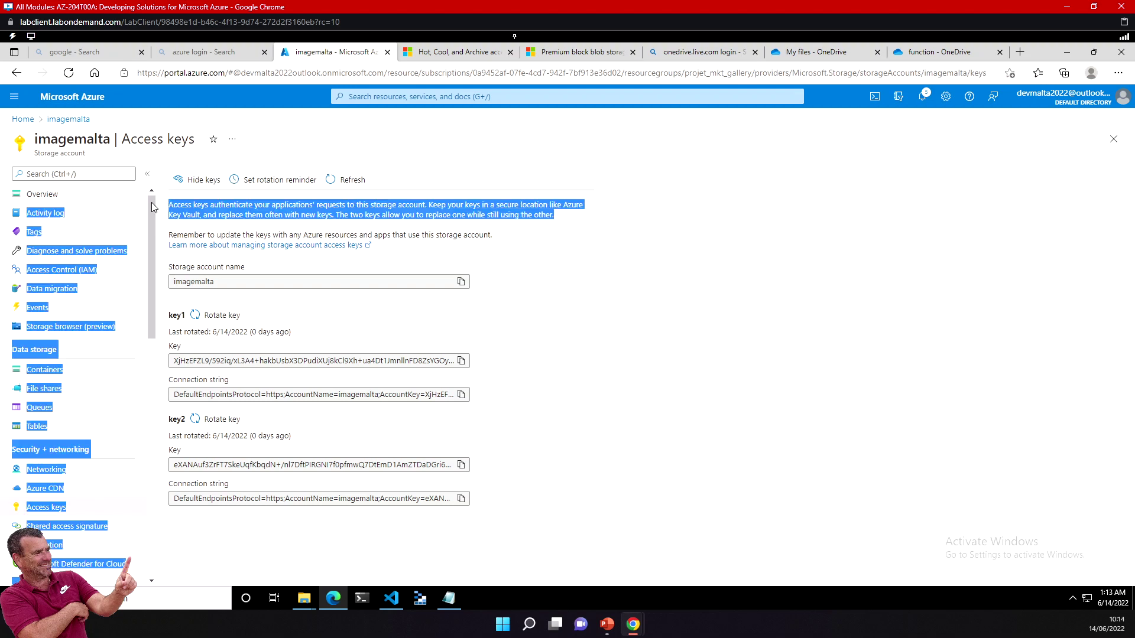
{"action": "left_click", "coordinate": [244, 202]}
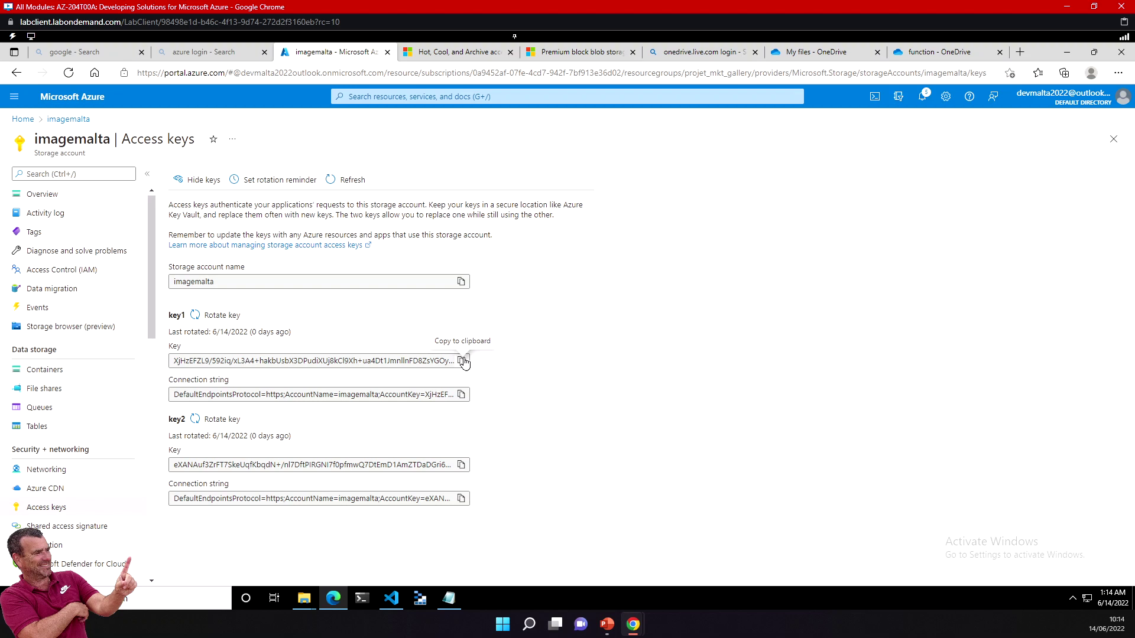
{"action": "left_click", "coordinate": [462, 361]}
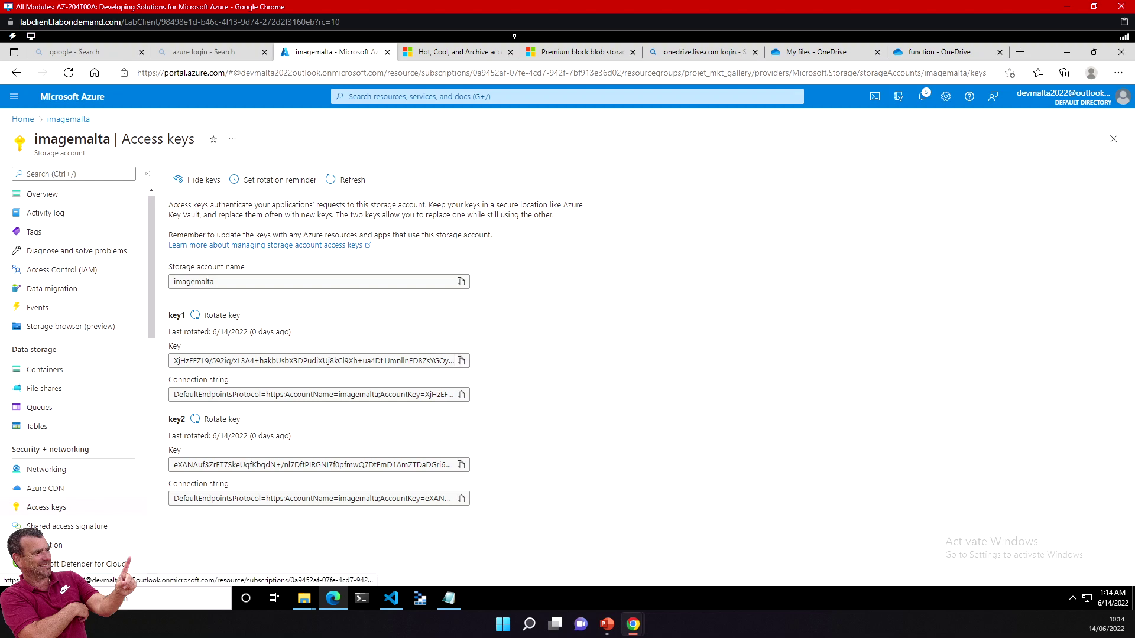
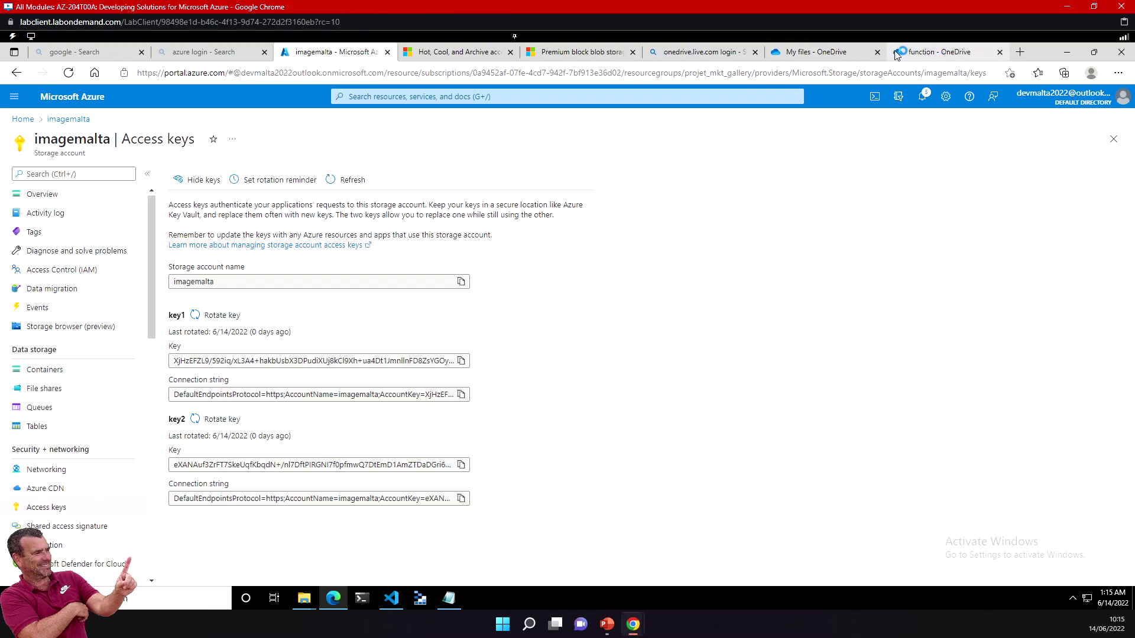
Step: Search the web for 'downlaod storage explorer' from the OneDrive tab's address bar
{"action": "left_click", "coordinate": [933, 59]}
{"action": "left_click", "coordinate": [474, 75]}
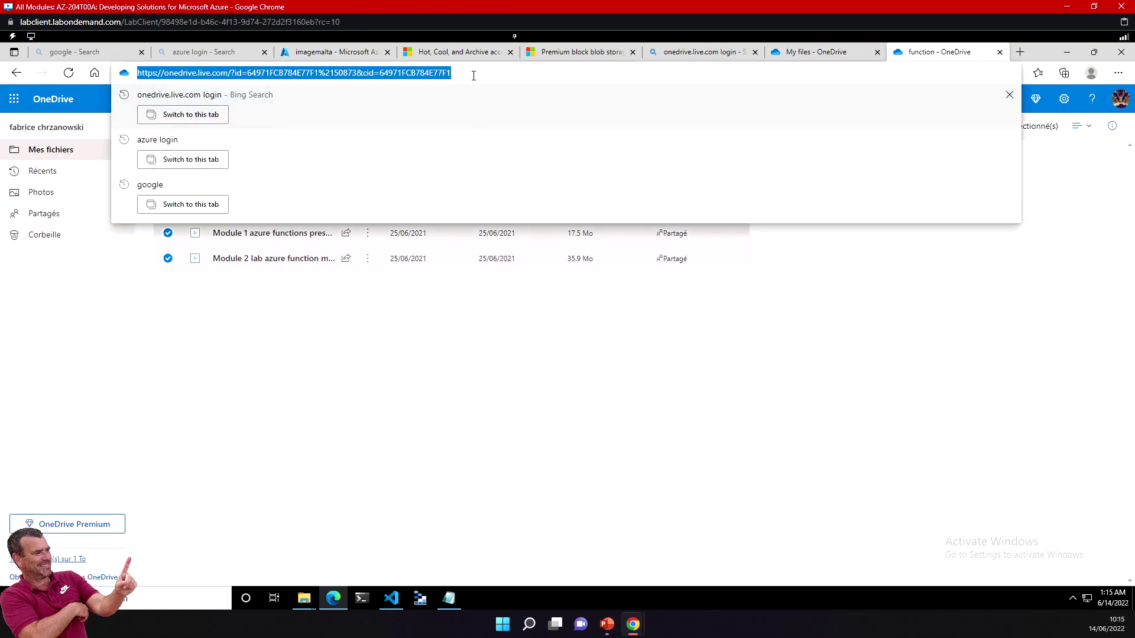
{"action": "type", "text": "downlaod storage ex"}
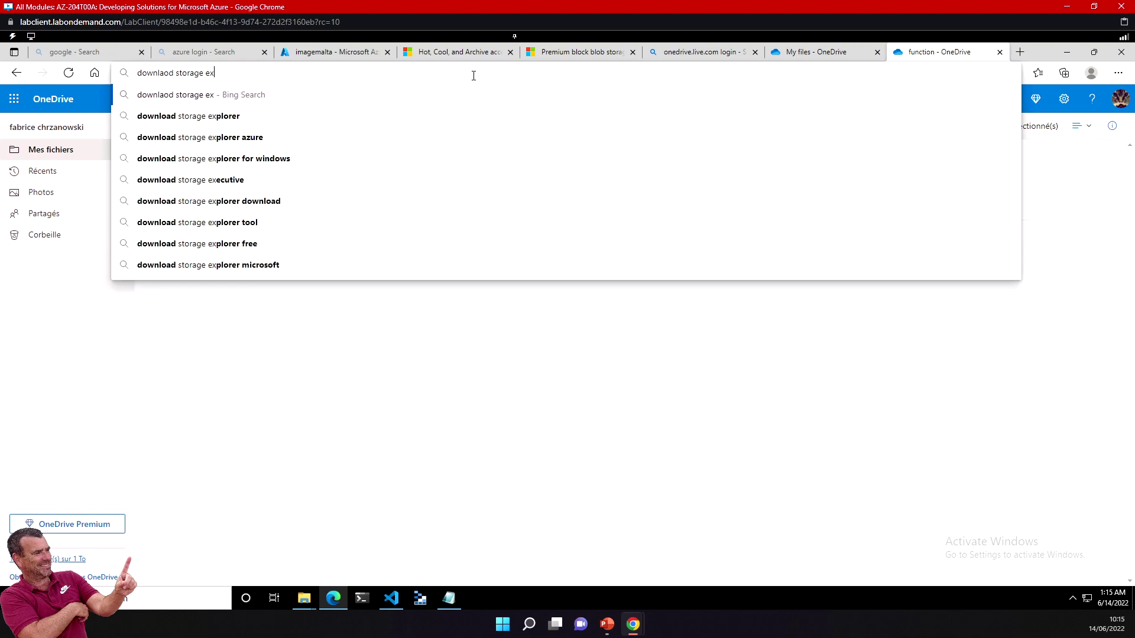
{"action": "type", "text": "plorer"}
{"action": "key", "text": "Return"}
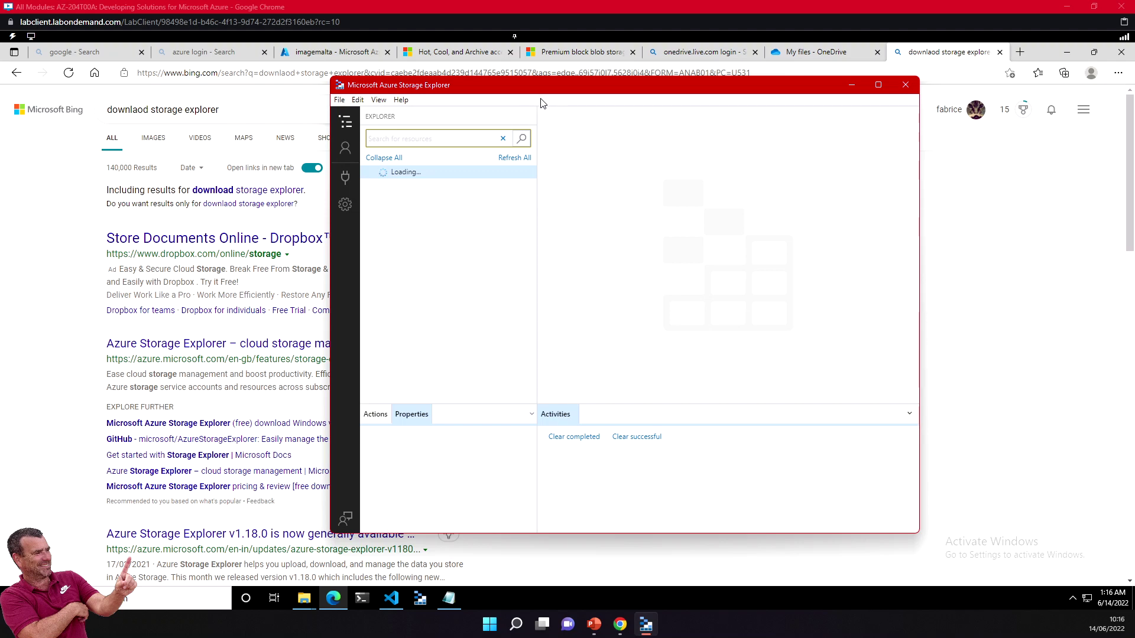
Step: Move the Storage Explorer window left and show the Account Management panel
{"action": "left_click_drag", "start_coordinate": [547, 88], "coordinate": [513, 98]}
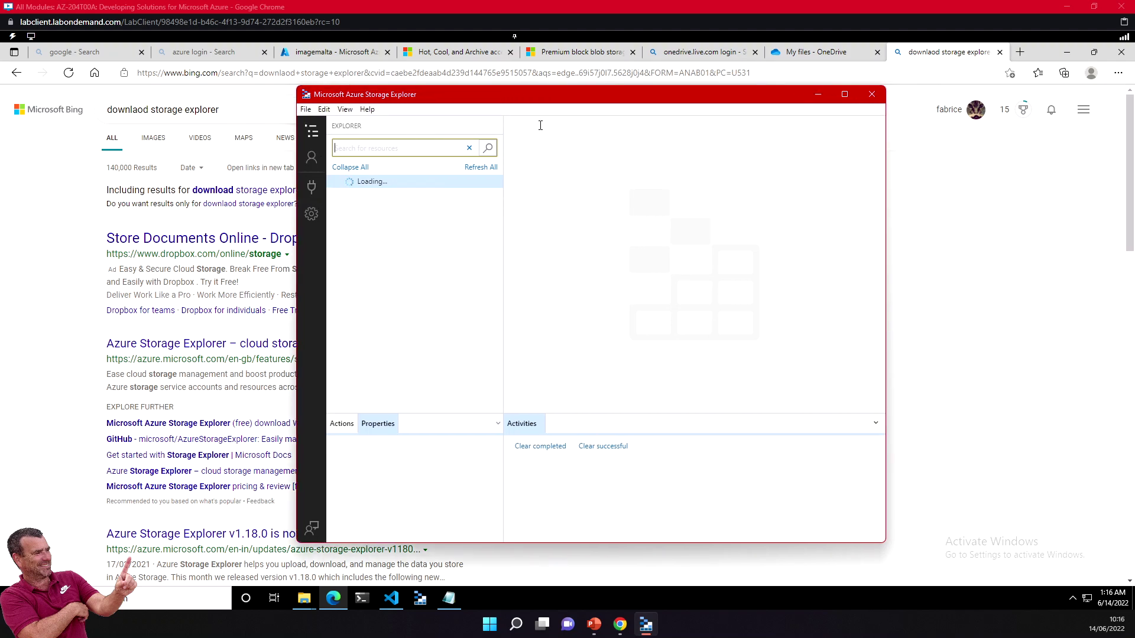
{"action": "left_click_drag", "start_coordinate": [627, 104], "coordinate": [592, 103]}
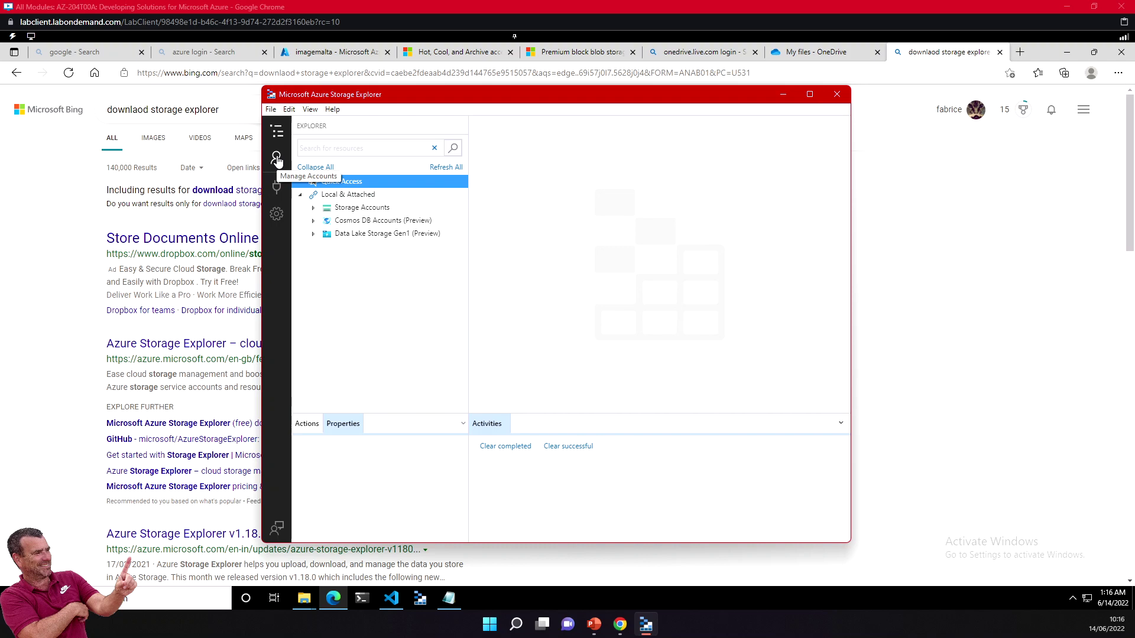
{"action": "left_click", "coordinate": [278, 160]}
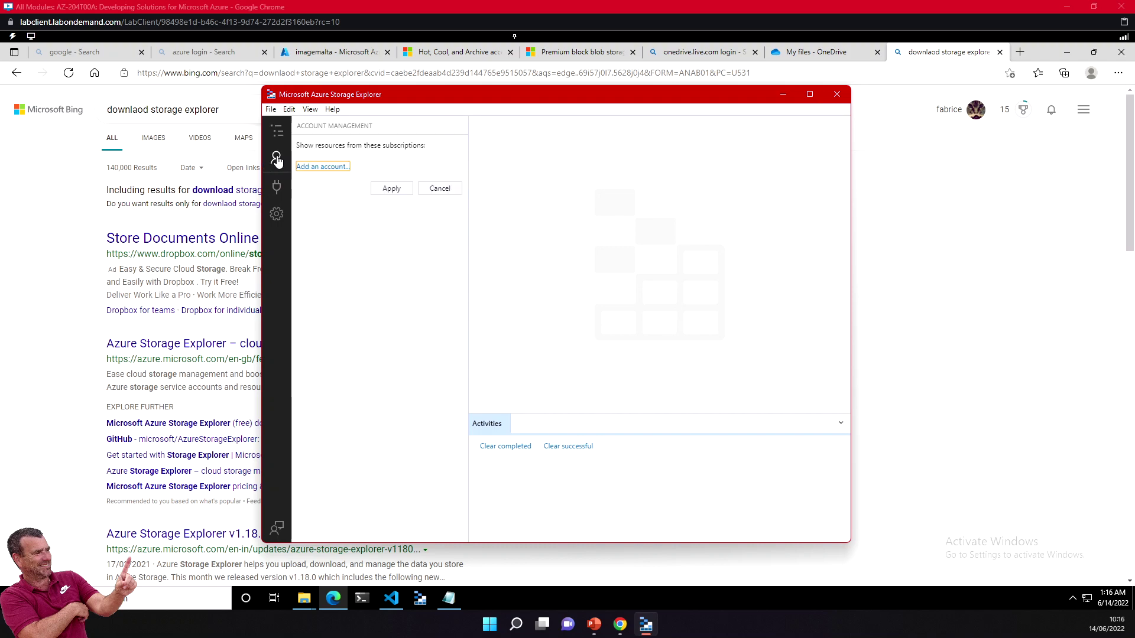
Step: Begin a new Azure Storage connection and pick 'Use a storage account name and key'
{"action": "left_click", "coordinate": [276, 189]}
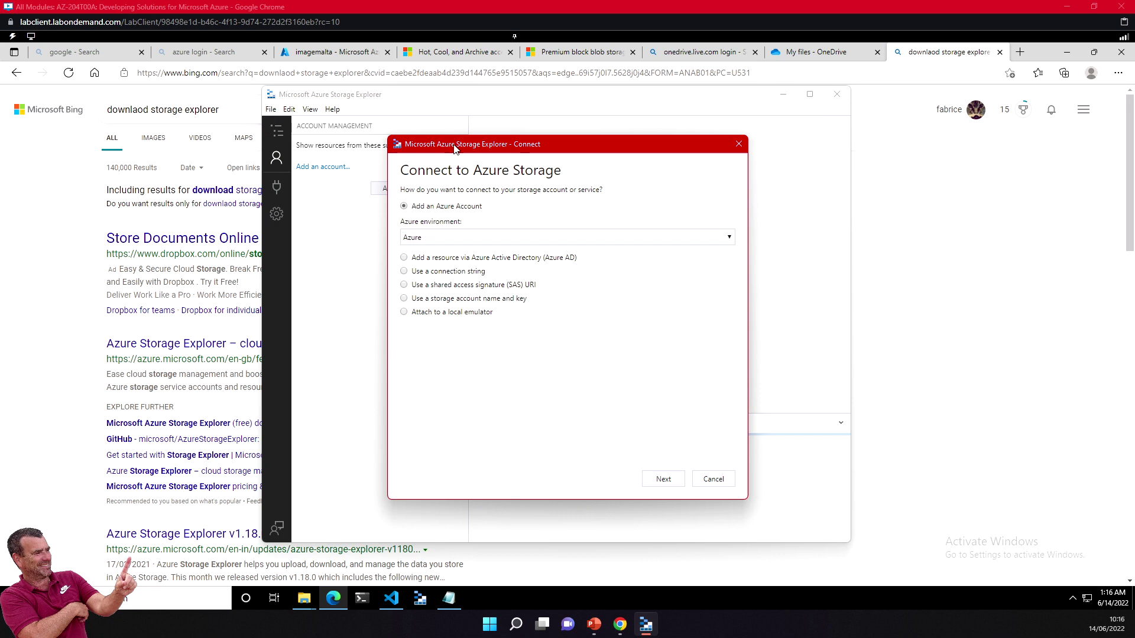
{"action": "left_click_drag", "start_coordinate": [453, 148], "coordinate": [517, 148]}
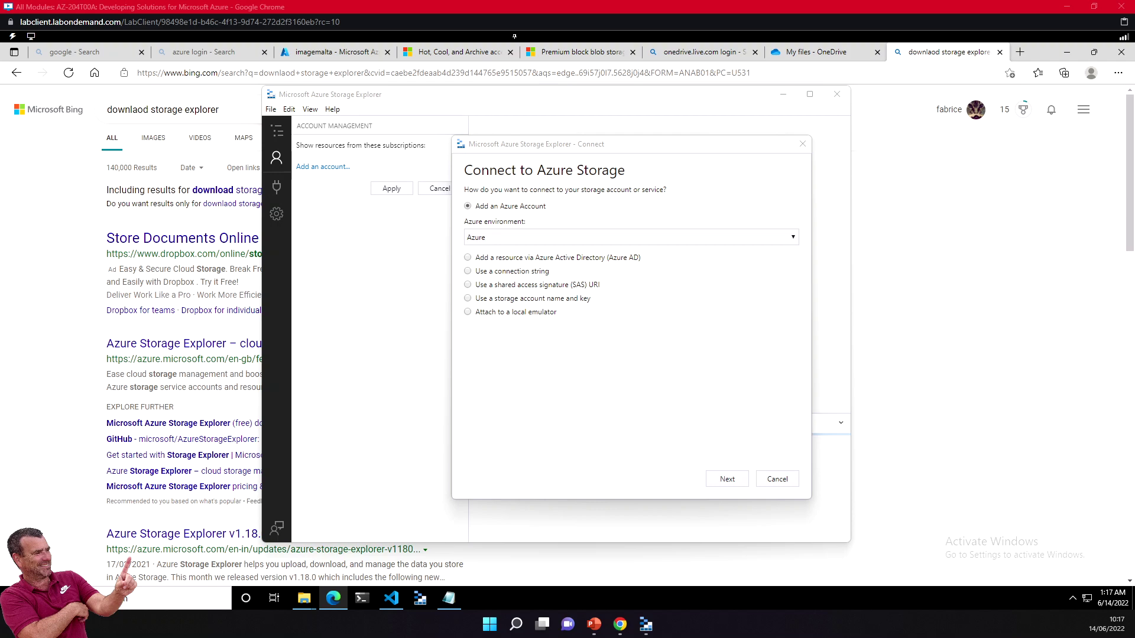
{"action": "left_click", "coordinate": [503, 298]}
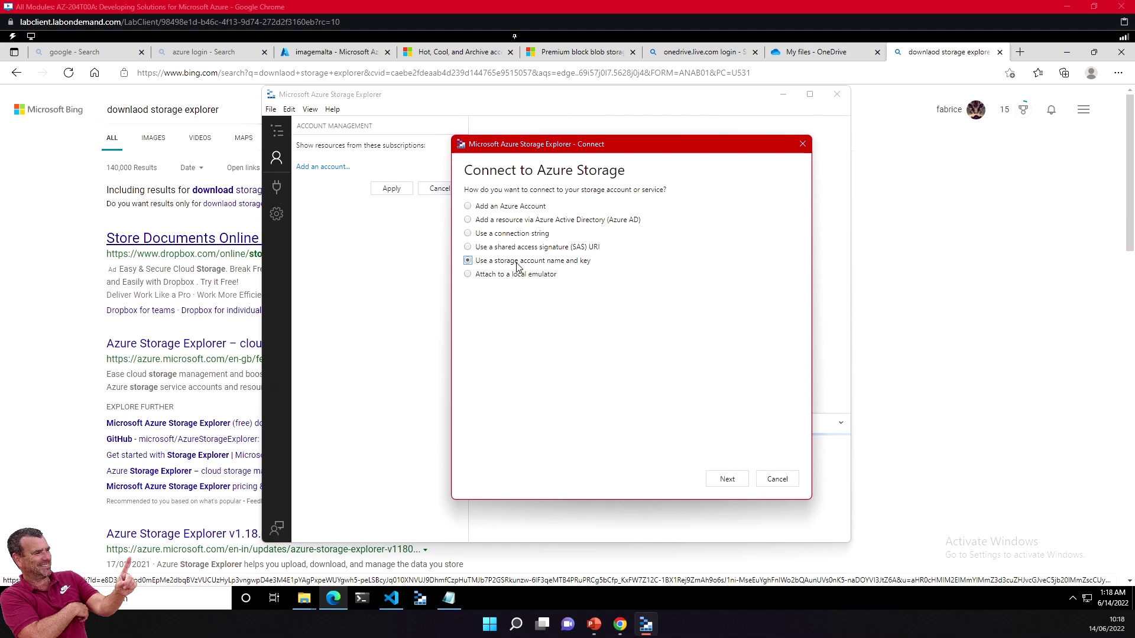
Step: Review each connection option, settle on storage account name and key, and continue to its form
{"action": "left_click", "coordinate": [516, 208]}
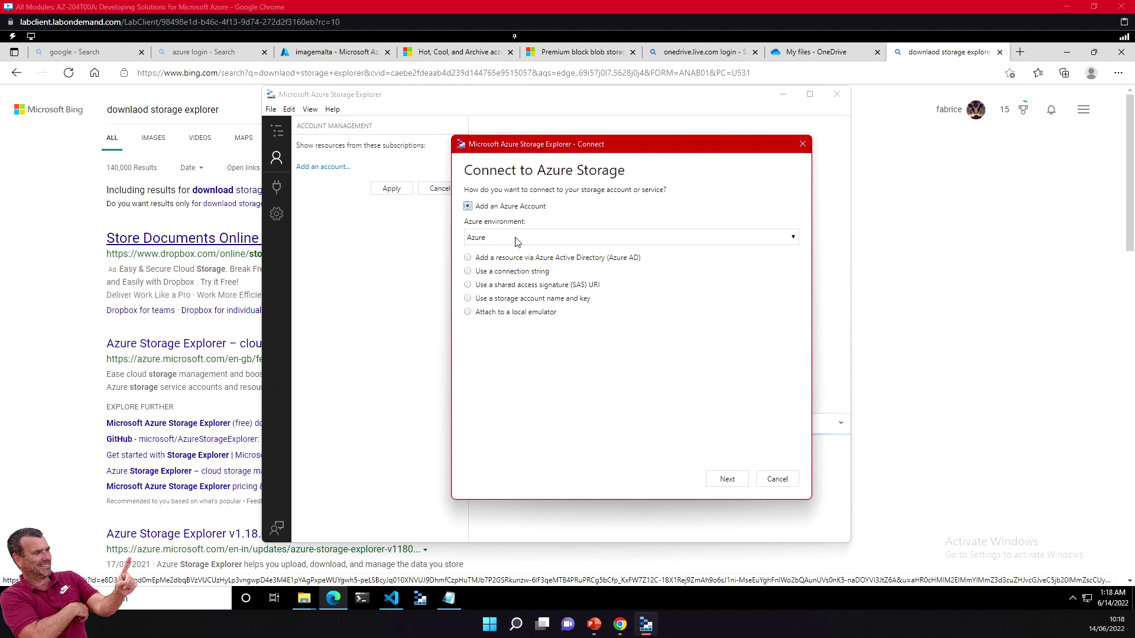
{"action": "left_click", "coordinate": [512, 271]}
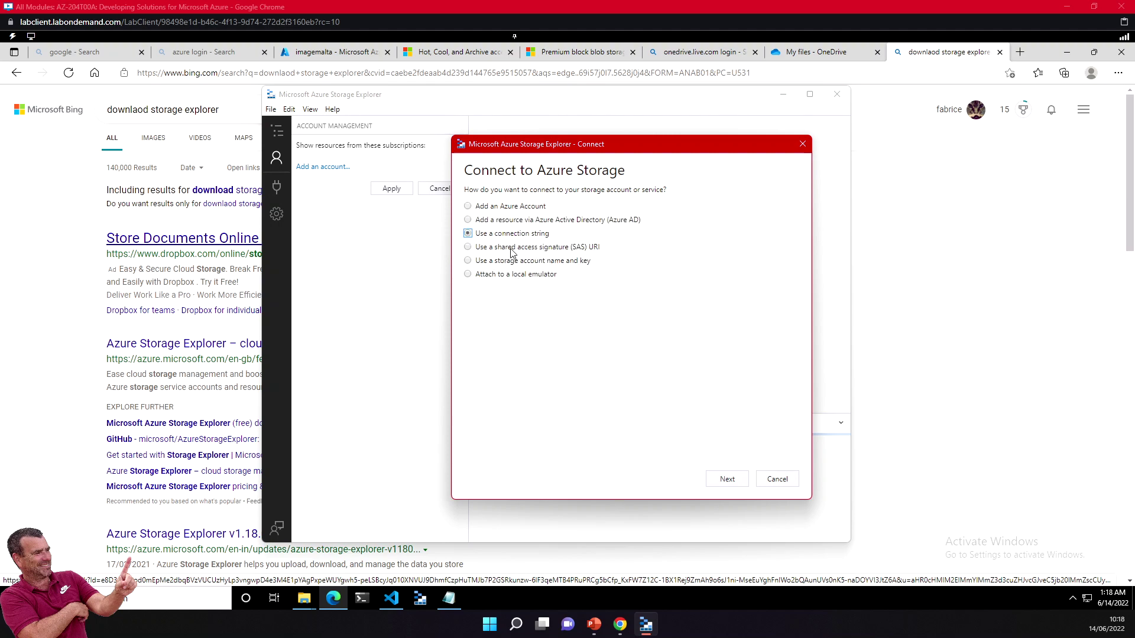
{"action": "left_click", "coordinate": [534, 248]}
{"action": "left_click", "coordinate": [528, 276]}
{"action": "left_click", "coordinate": [528, 262]}
{"action": "left_click", "coordinate": [728, 480]}
{"action": "left_click", "coordinate": [513, 209]}
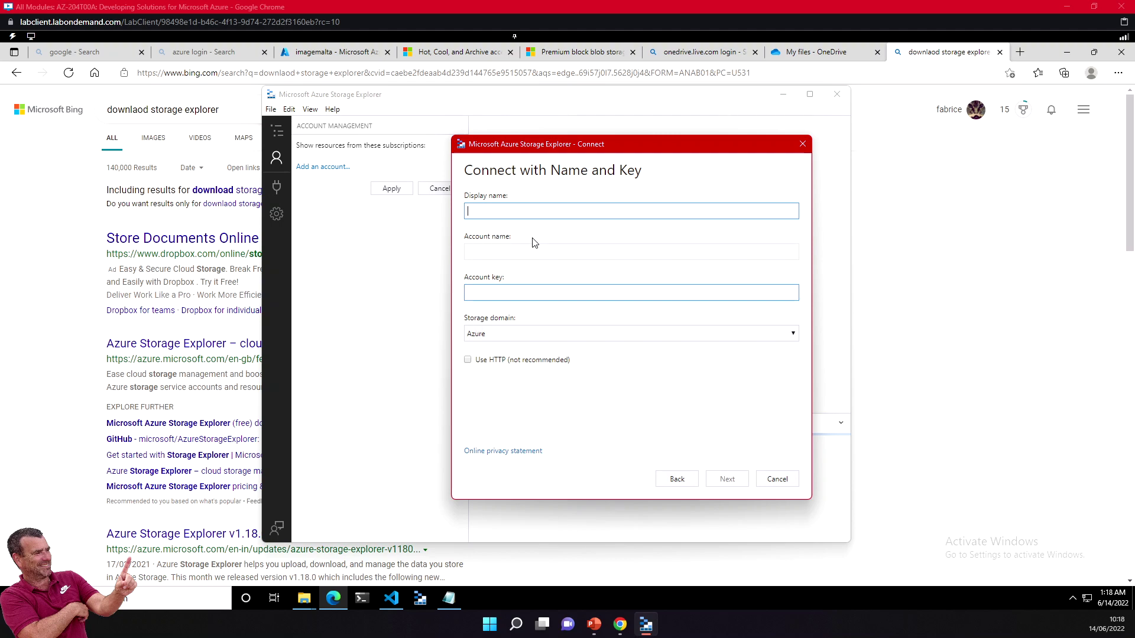
Step: Enter display name 'videos de formation sur le cloud', account 'imagemalta', paste the key, and connect
{"action": "type", "text": "videos d"}
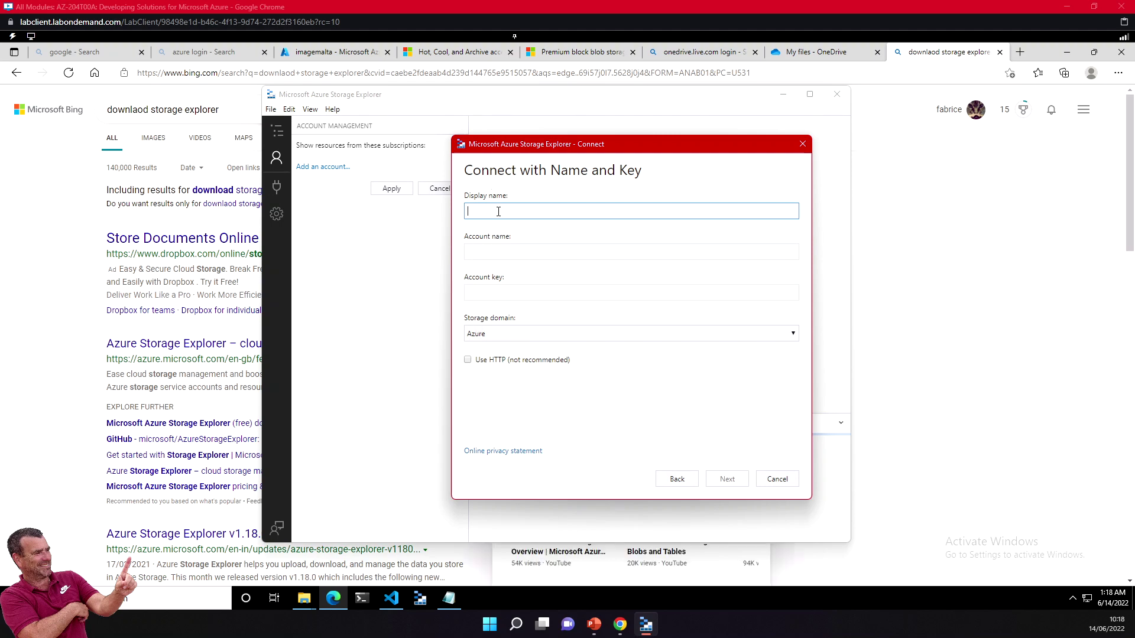
{"action": "type", "text": "e formation sur le cloud"}
{"action": "left_click", "coordinate": [541, 254]}
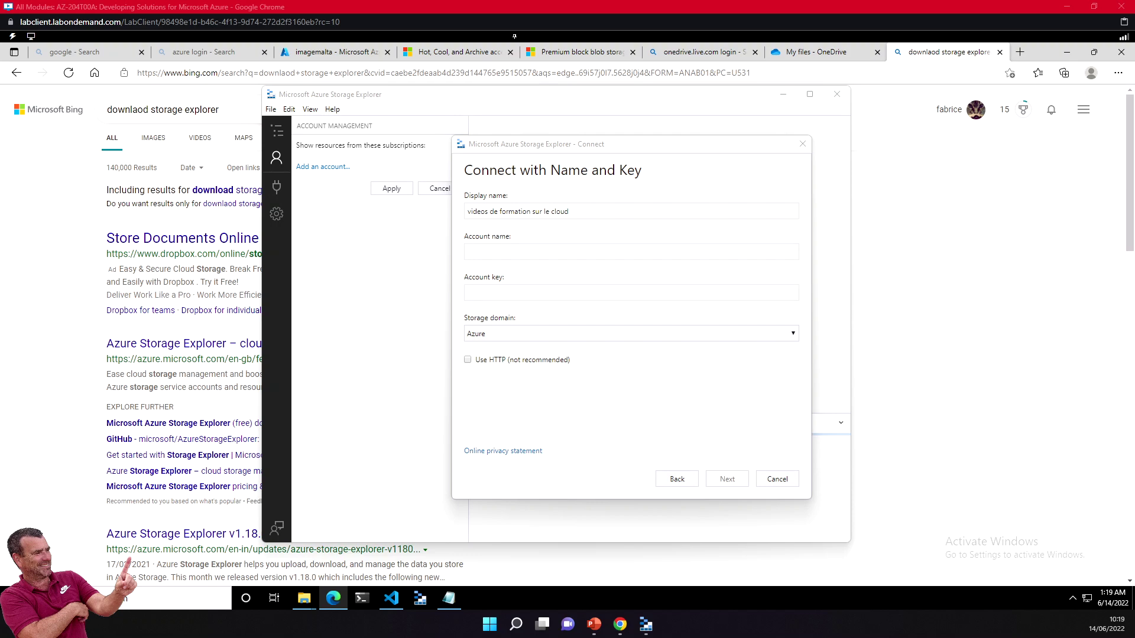
{"action": "left_click", "coordinate": [507, 252]}
{"action": "type", "text": "imagemalta"}
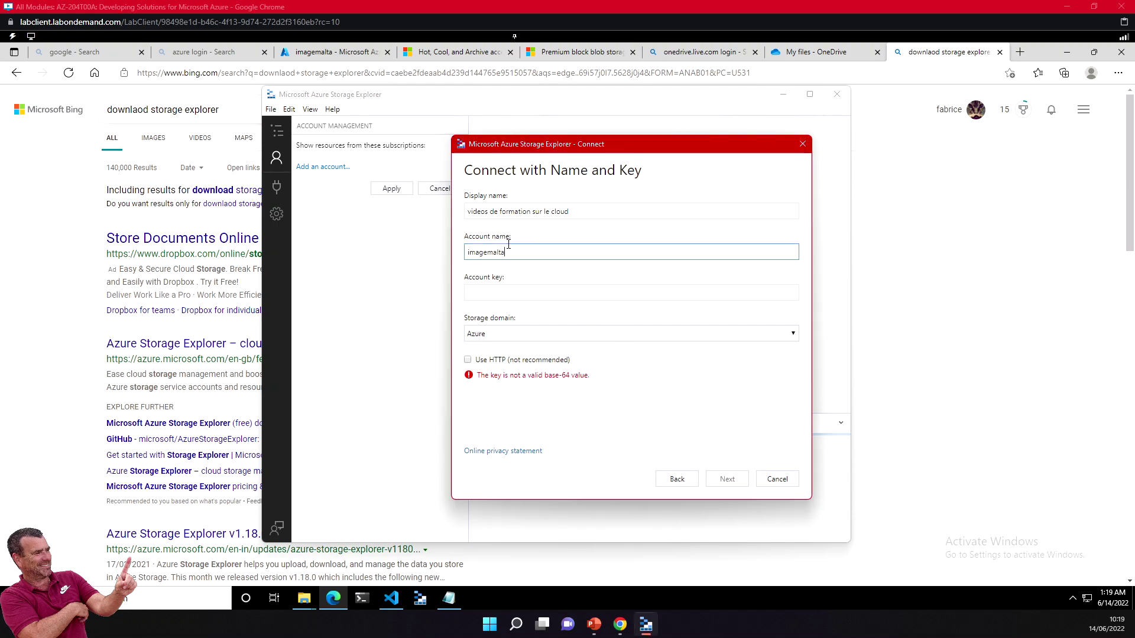
{"action": "left_click", "coordinate": [510, 292]}
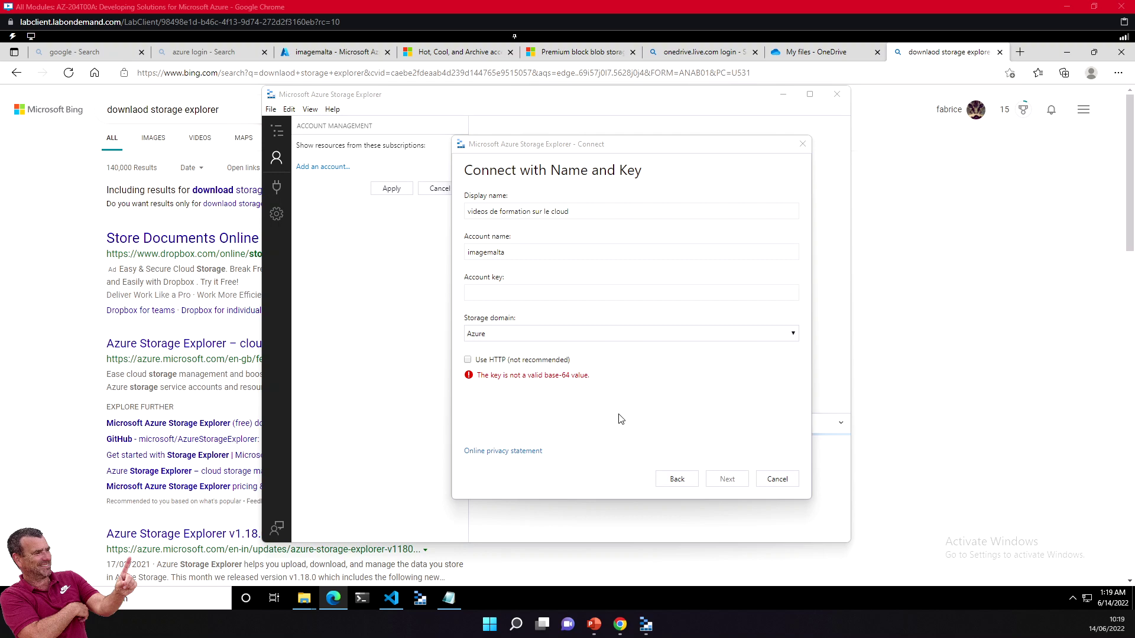
{"action": "left_click", "coordinate": [580, 295]}
{"action": "key", "text": "ctrl+v"}
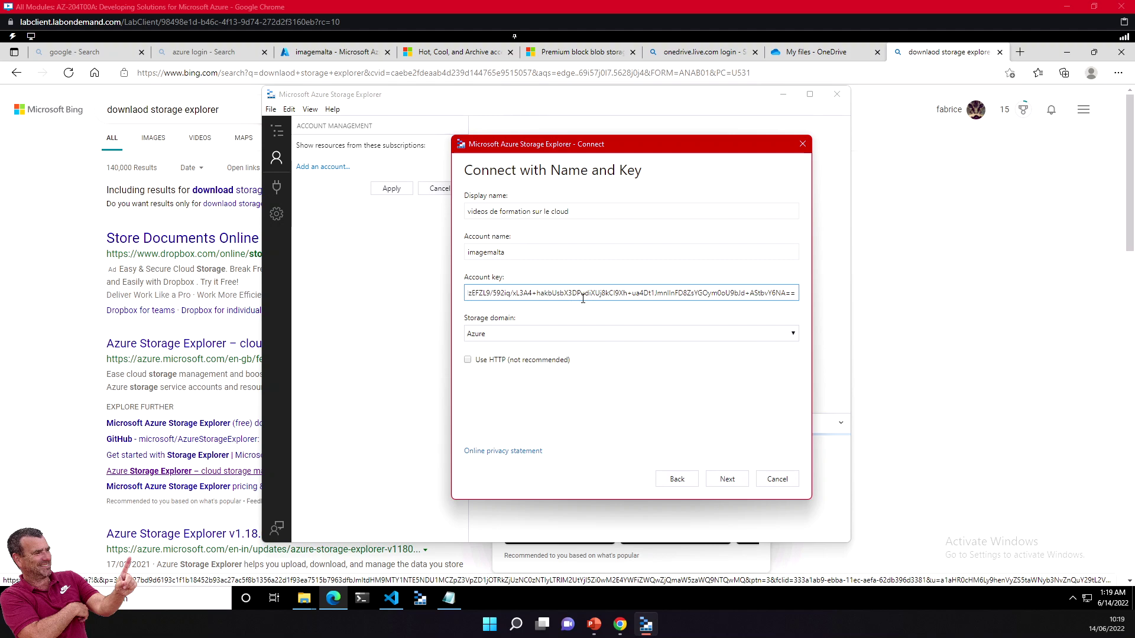
{"action": "left_click", "coordinate": [722, 482]}
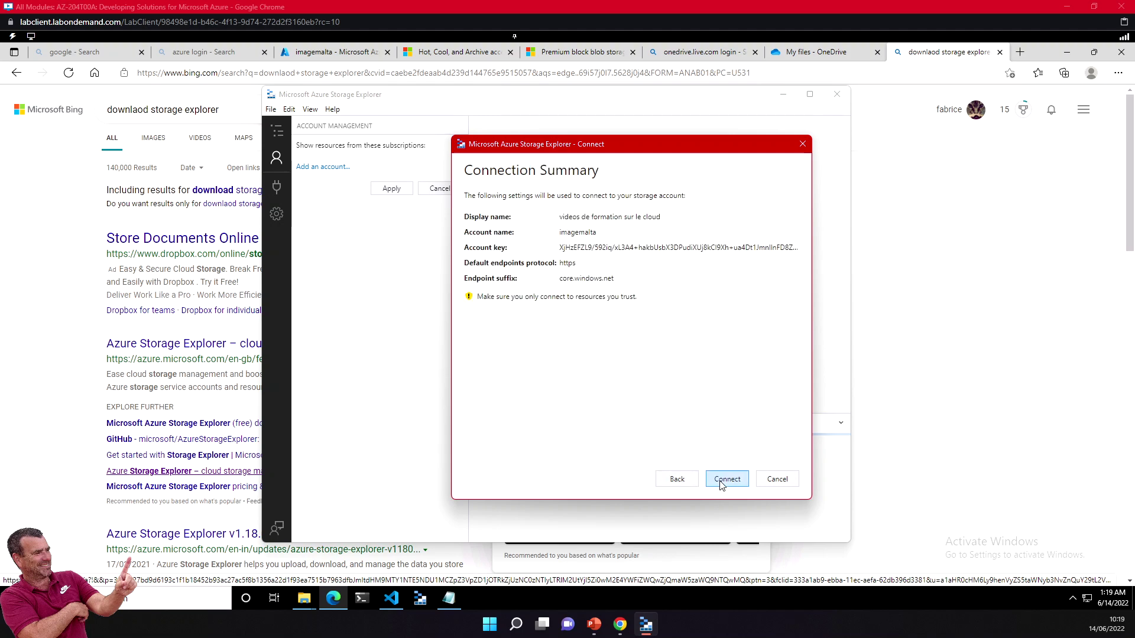
{"action": "left_click", "coordinate": [723, 483]}
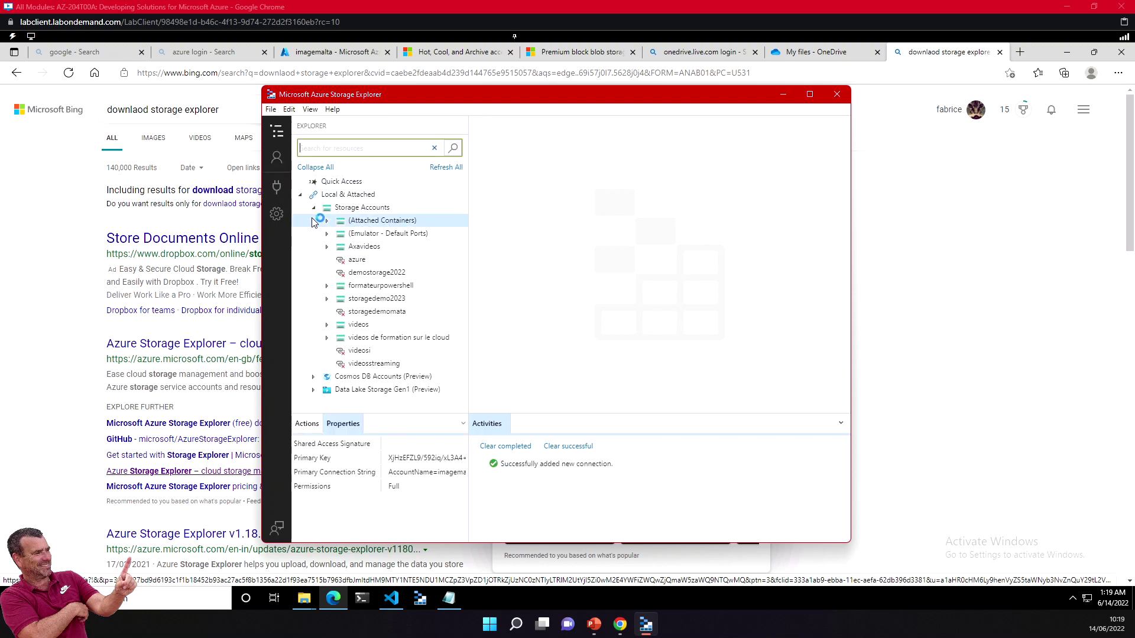
Step: Browse the Local & Attached tree's accounts down to 'videos de formation sur le cloud'
{"action": "left_click", "coordinate": [300, 195]}
{"action": "left_click", "coordinate": [300, 195]}
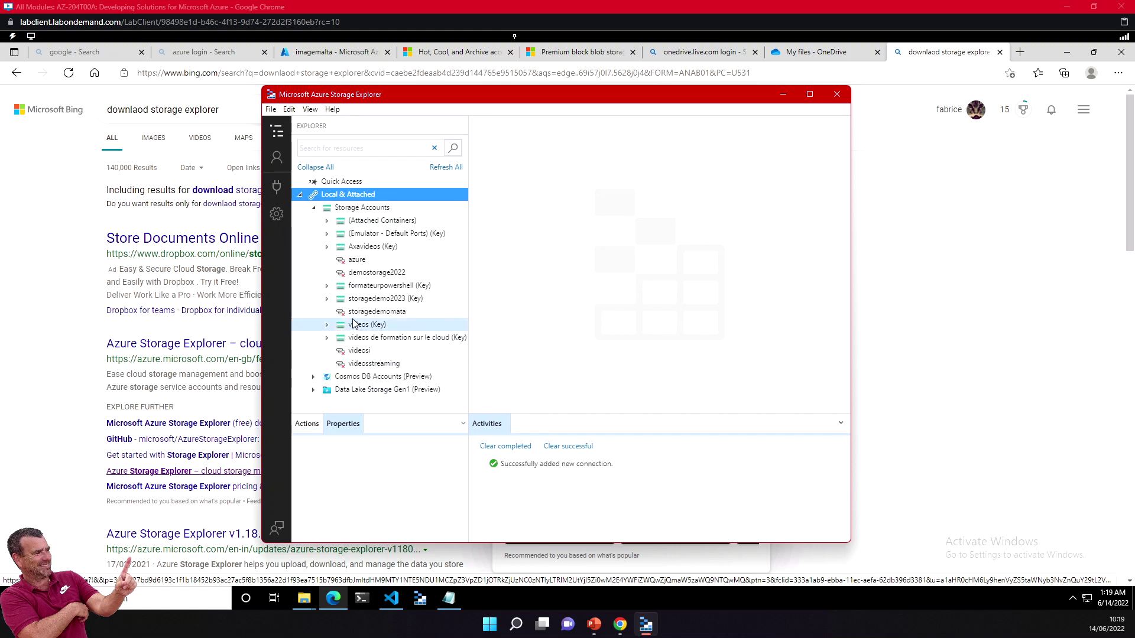
{"action": "left_click", "coordinate": [364, 341]}
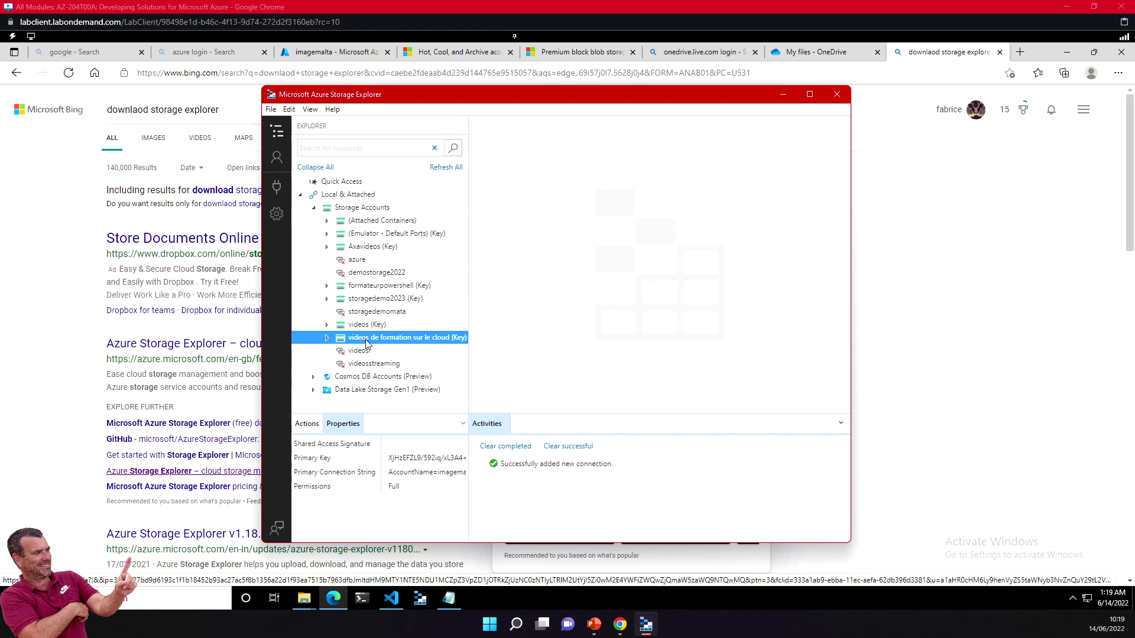
{"action": "left_click", "coordinate": [355, 221]}
{"action": "left_click", "coordinate": [357, 234]}
{"action": "left_click", "coordinate": [358, 247]}
{"action": "left_click", "coordinate": [362, 286]}
{"action": "left_click", "coordinate": [364, 299]}
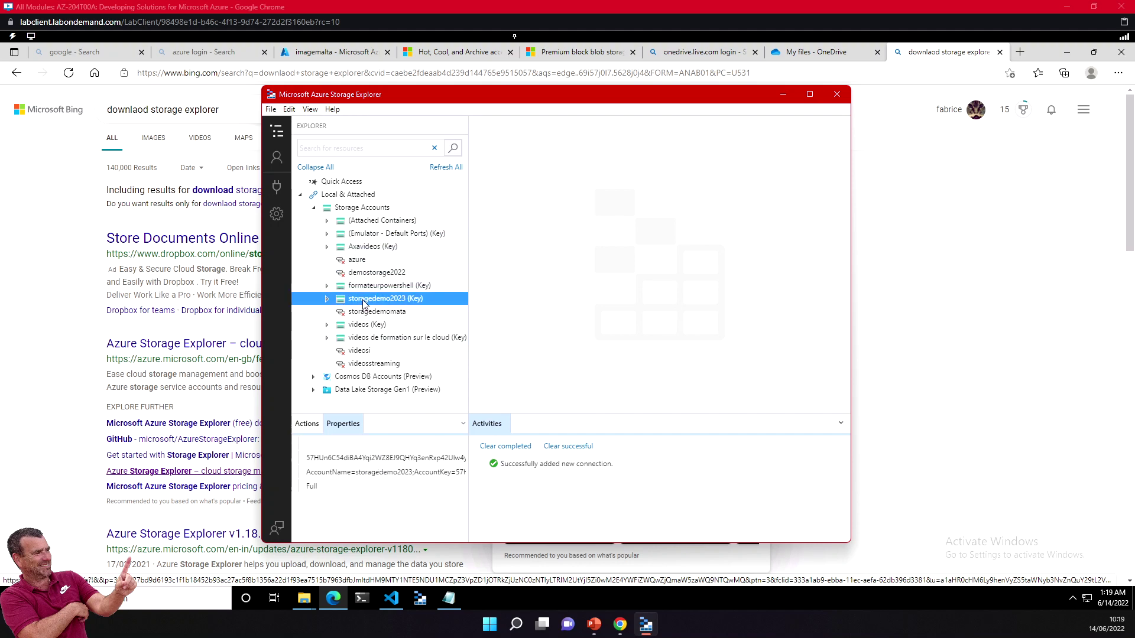
{"action": "left_click", "coordinate": [364, 326]}
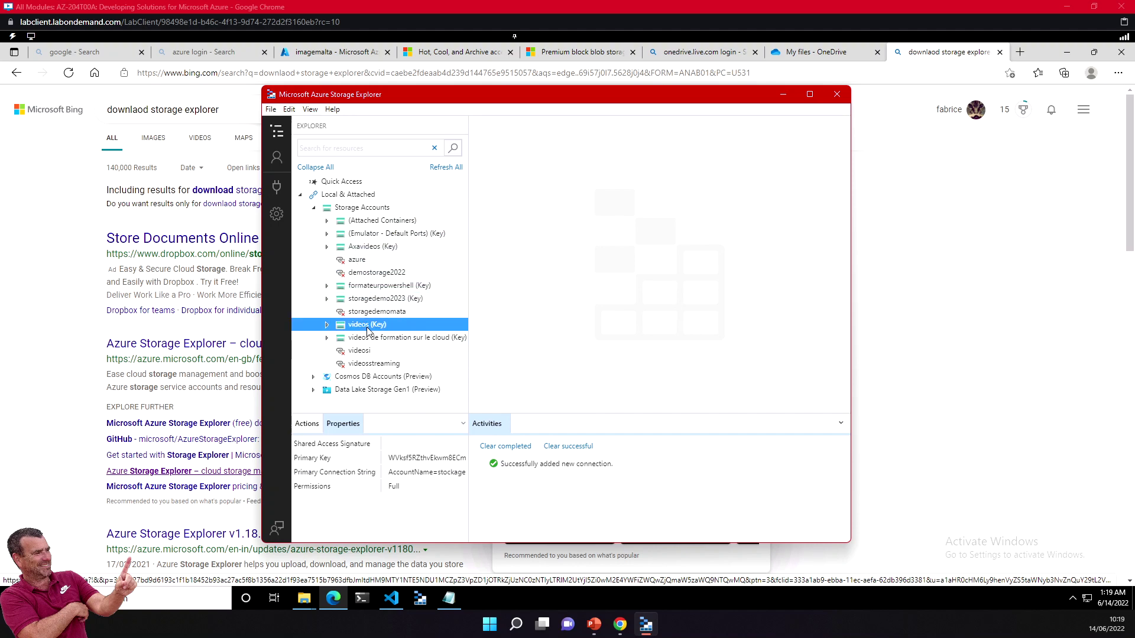
{"action": "left_click", "coordinate": [371, 339]}
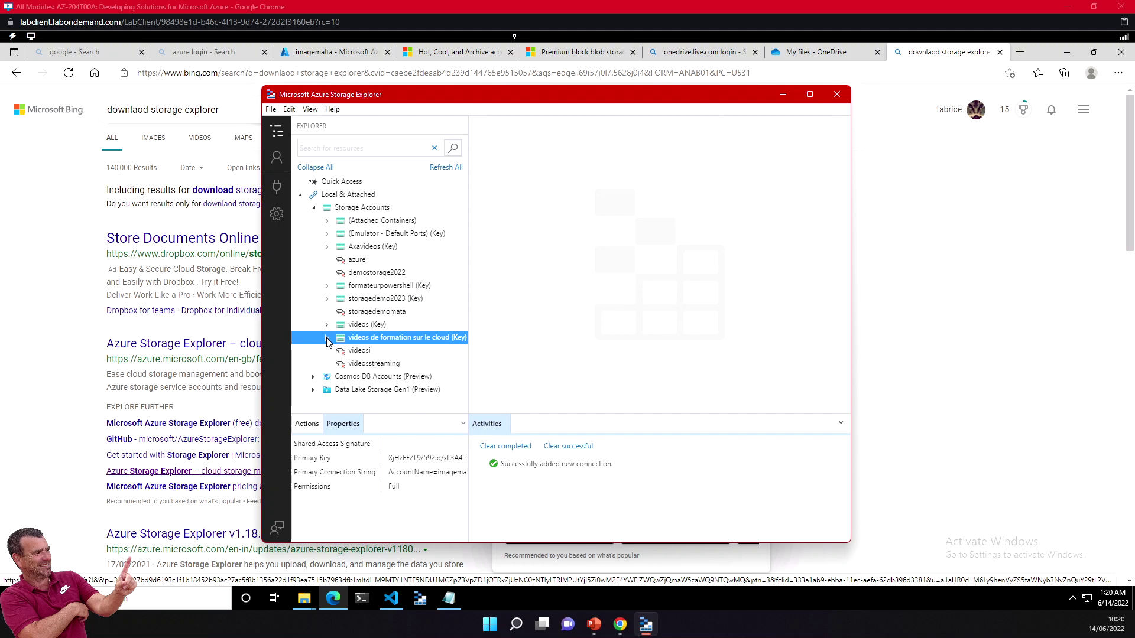
Step: Expand that account's Blob Containers and open the videosit container
{"action": "left_click", "coordinate": [327, 338]}
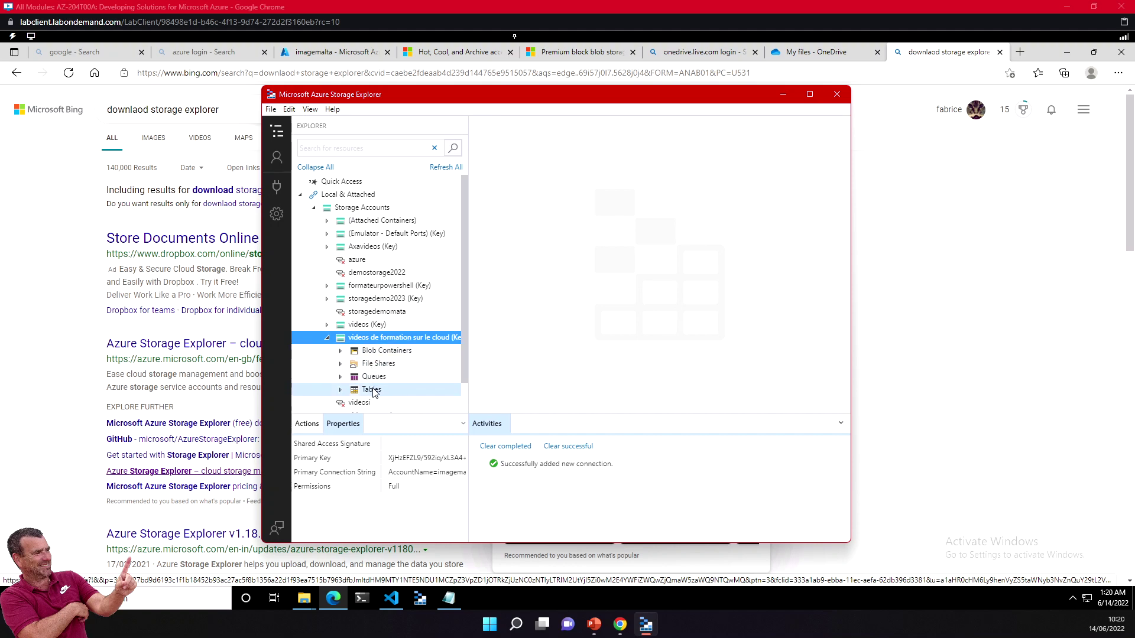
{"action": "left_click", "coordinate": [382, 352]}
{"action": "left_click", "coordinate": [341, 351]}
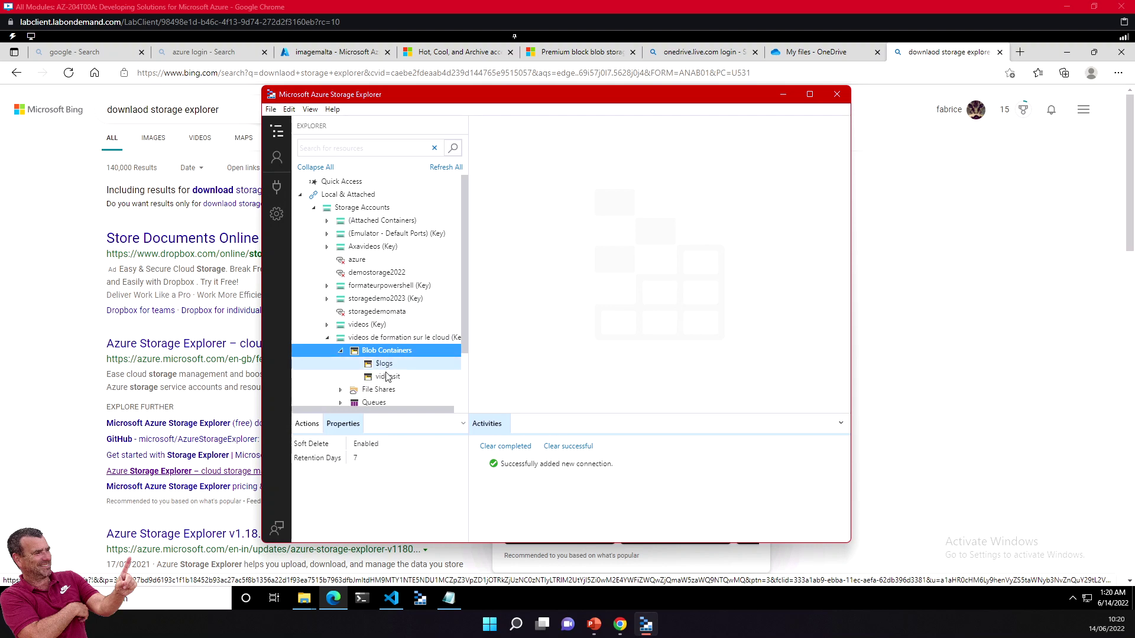
{"action": "left_click", "coordinate": [386, 376]}
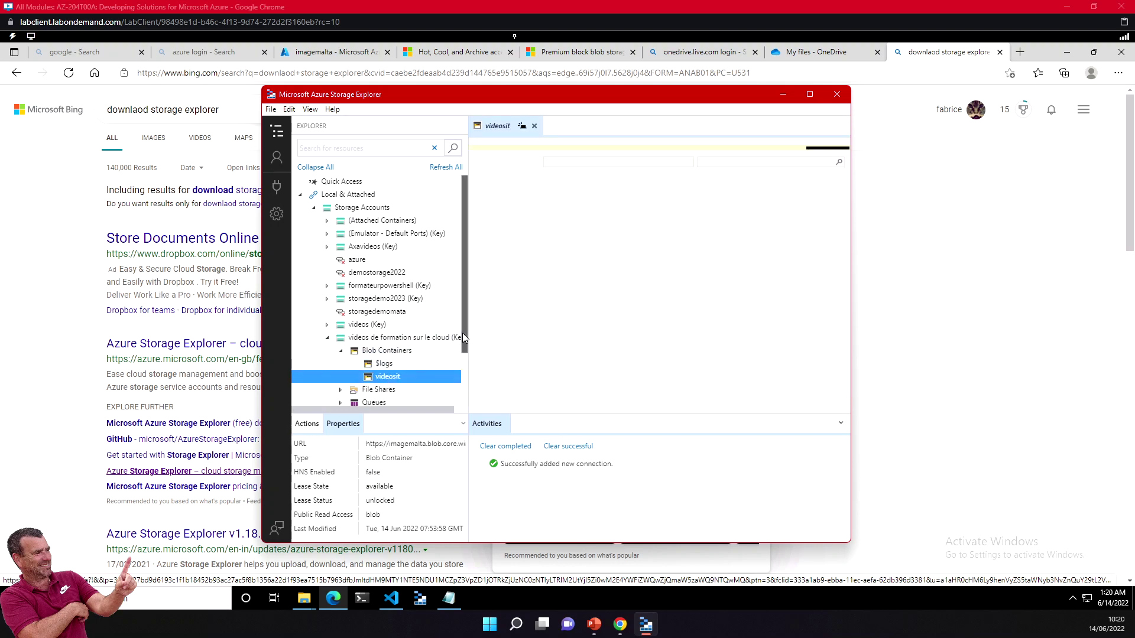
Step: Browse the account's Tables and Queues nodes without creating a queue
{"action": "scroll", "coordinate": [462, 337], "scroll_direction": "down", "scroll_amount": 1}
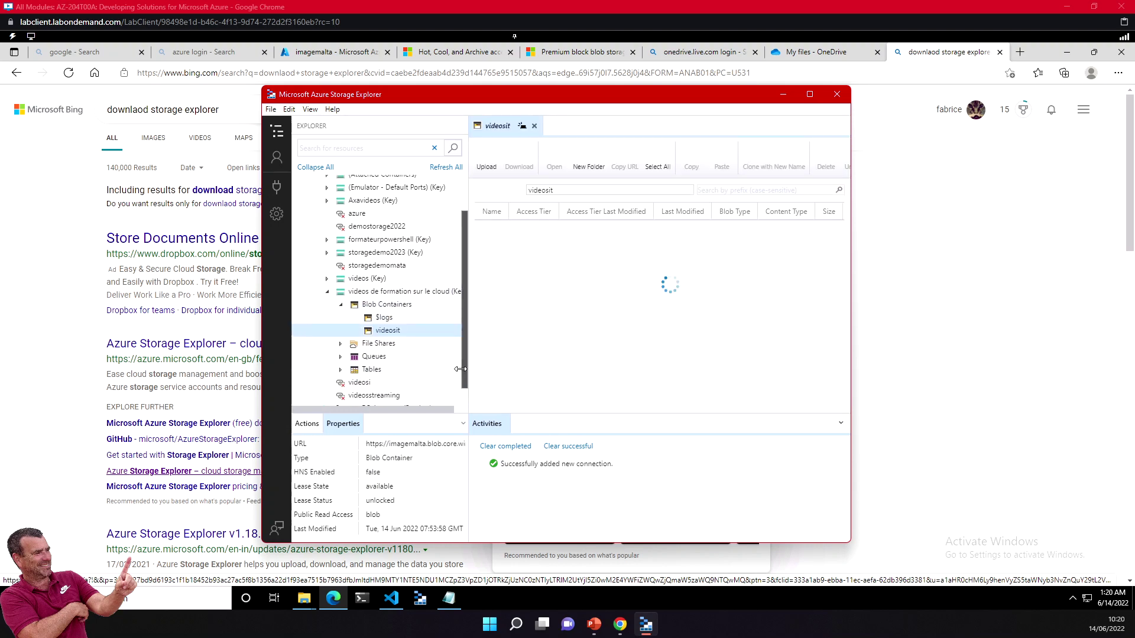
{"action": "left_click", "coordinate": [371, 371]}
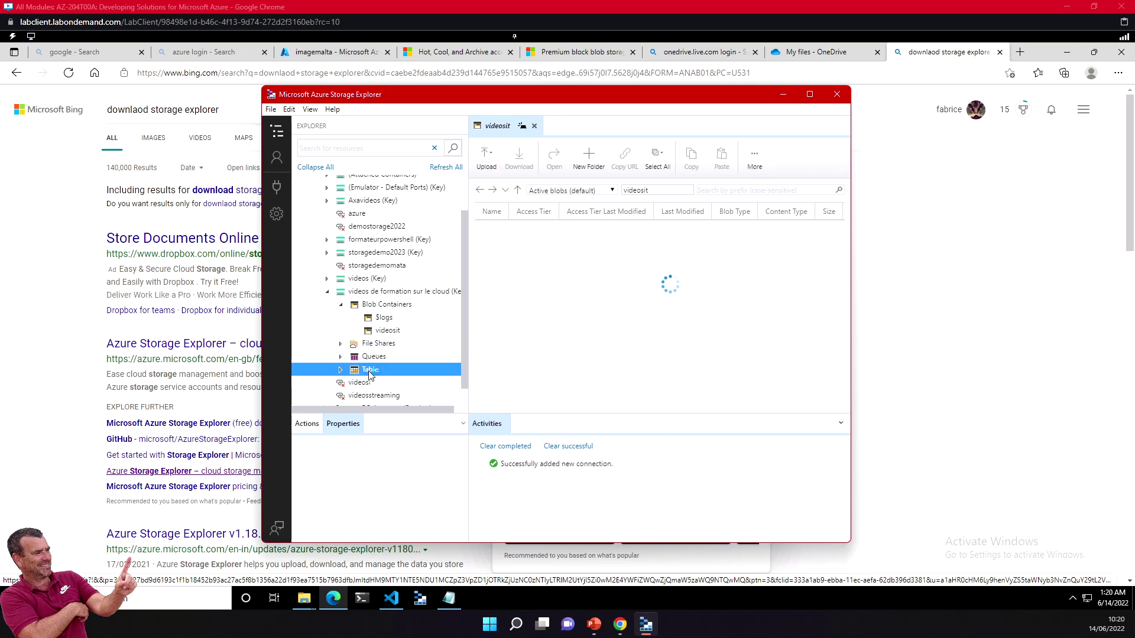
{"action": "left_click", "coordinate": [374, 358]}
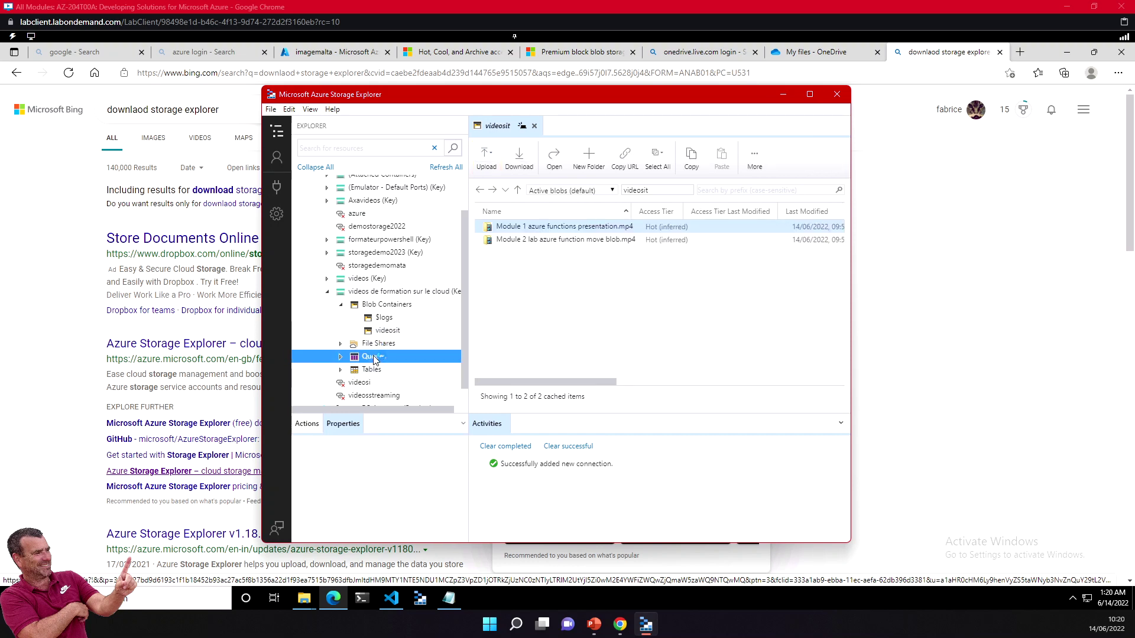
{"action": "left_click", "coordinate": [343, 357]}
{"action": "right_click", "coordinate": [378, 360]}
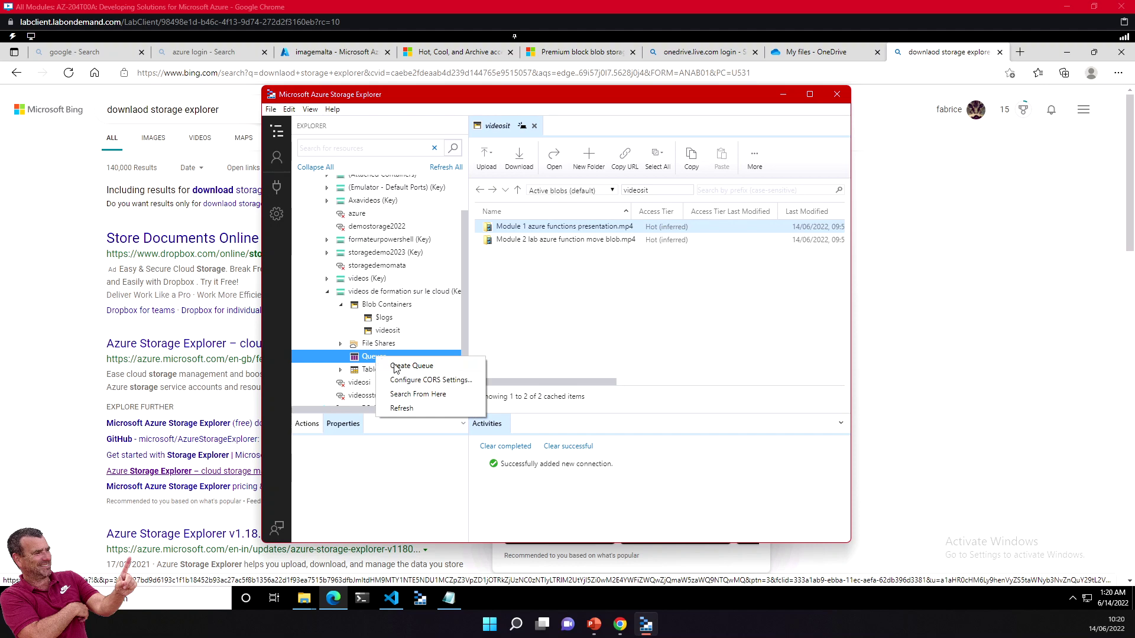
{"action": "left_click", "coordinate": [353, 361]}
Step: Return to videosit, select the Module 2 and Module 1 videos, and maximize the window
{"action": "left_click", "coordinate": [392, 306]}
{"action": "left_click", "coordinate": [388, 331]}
{"action": "left_click", "coordinate": [624, 242]}
{"action": "left_click", "coordinate": [571, 227]}
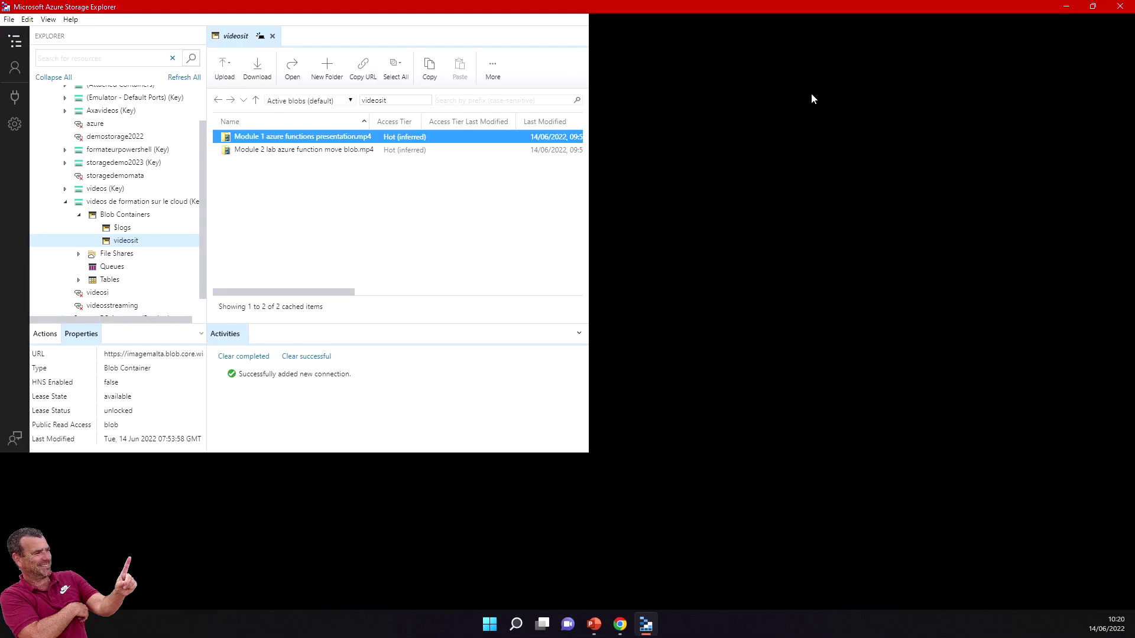
{"action": "left_click", "coordinate": [810, 94]}
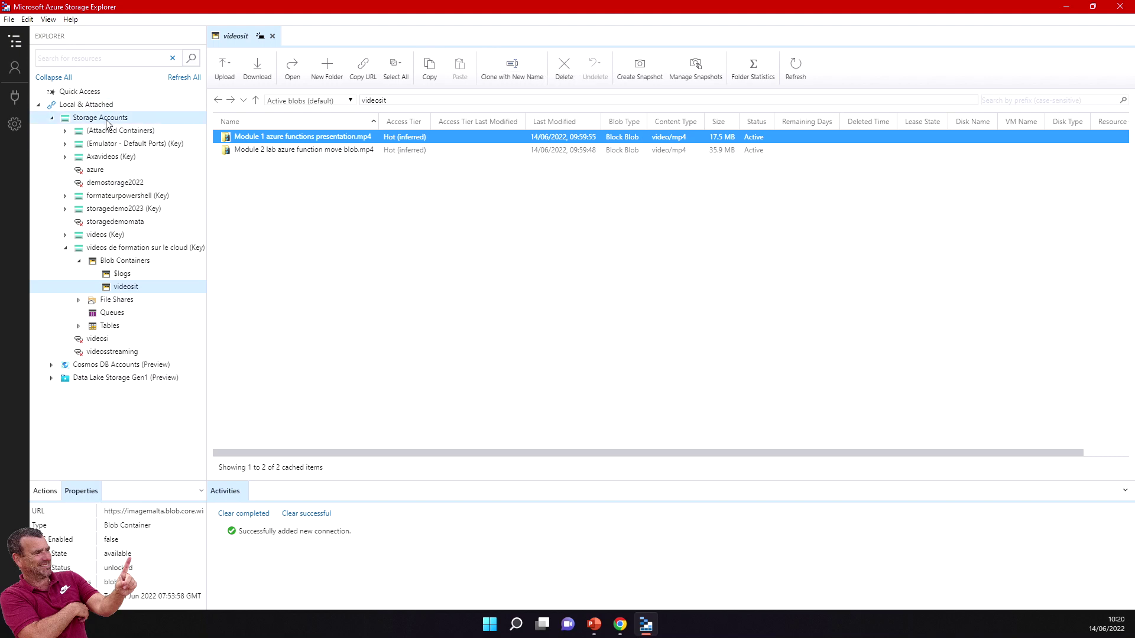
Step: Select the container URL in Properties, then restore the window and shift it slightly left
{"action": "left_click_drag", "start_coordinate": [121, 512], "coordinate": [168, 512]}
{"action": "triple_click", "coordinate": [168, 512]}
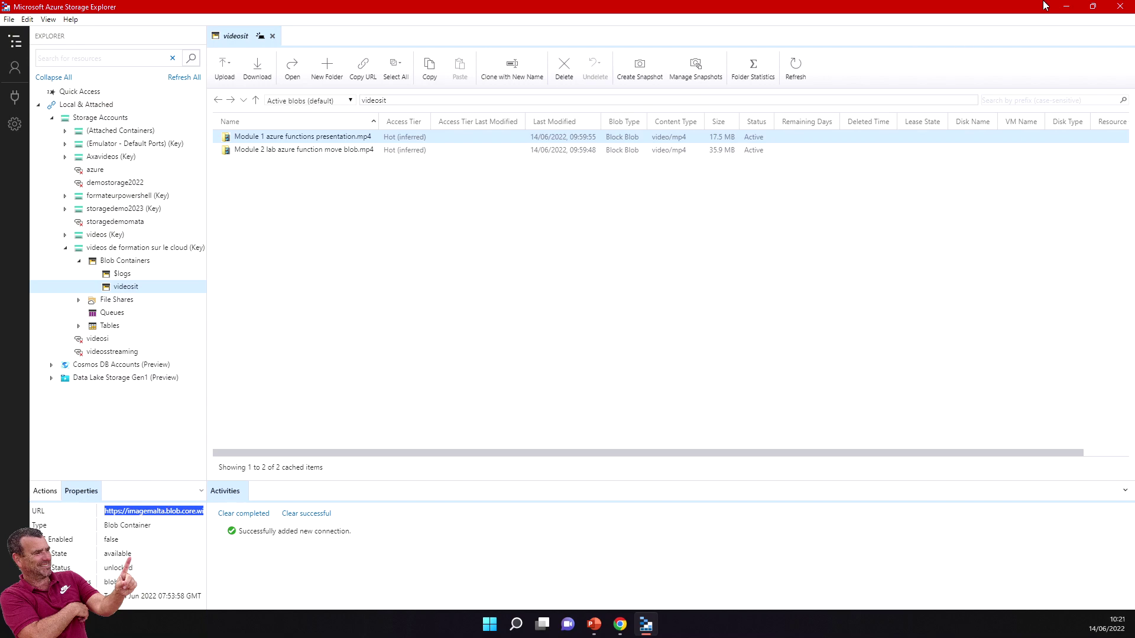
{"action": "left_click", "coordinate": [1092, 7]}
{"action": "left_click_drag", "start_coordinate": [595, 102], "coordinate": [563, 99]}
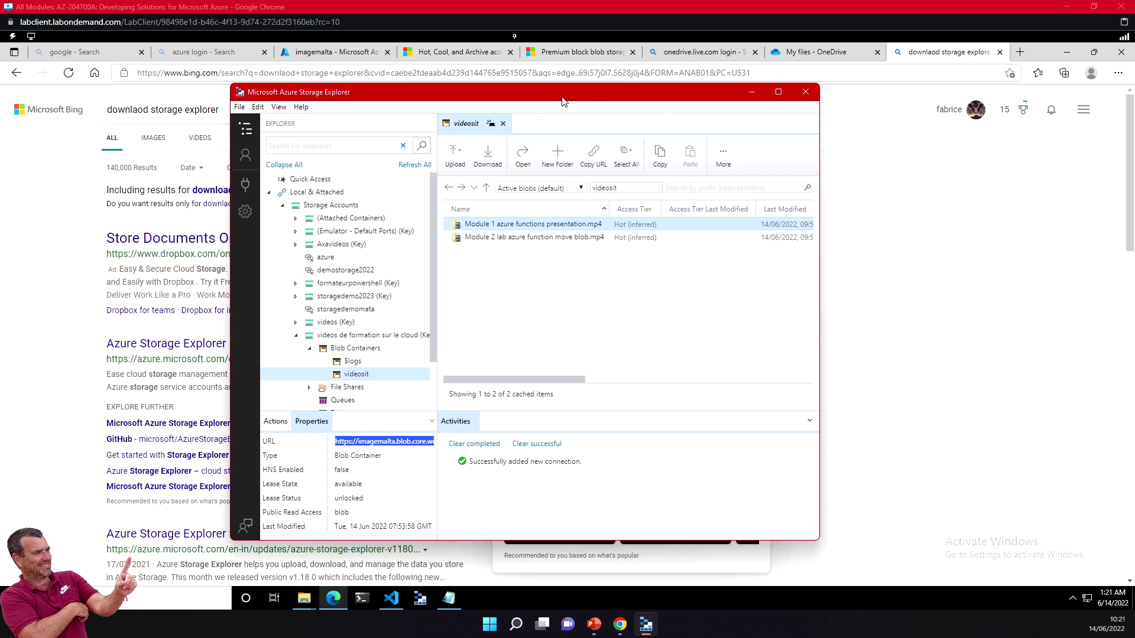
Step: Switch to the imagemalta portal tab and go to Shared access signature under Security + networking
{"action": "left_click", "coordinate": [313, 52]}
{"action": "left_click", "coordinate": [313, 52]}
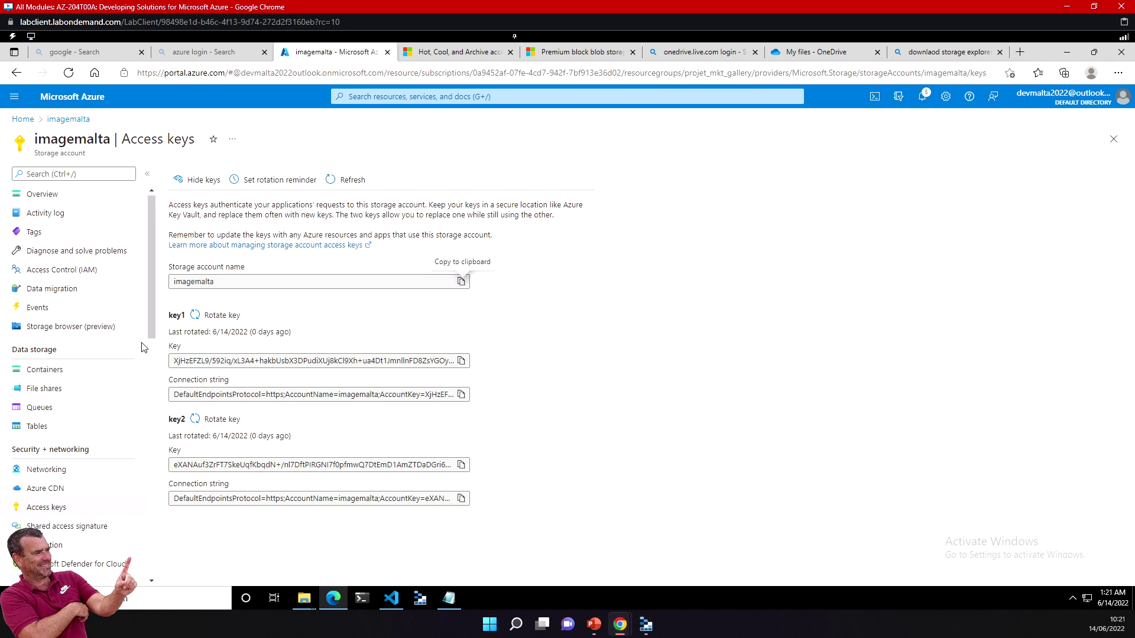
{"action": "left_click", "coordinate": [84, 530]}
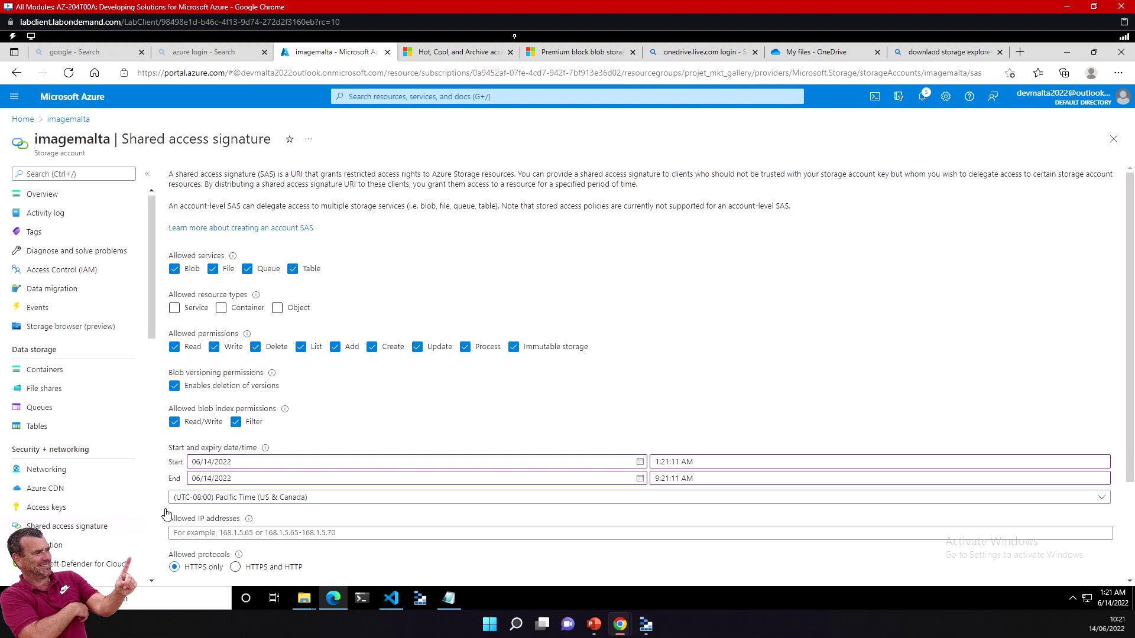
Step: Focus the Allowed IP addresses field without entering anything, then go back to Access keys
{"action": "left_click", "coordinate": [180, 535]}
{"action": "left_click", "coordinate": [200, 533]}
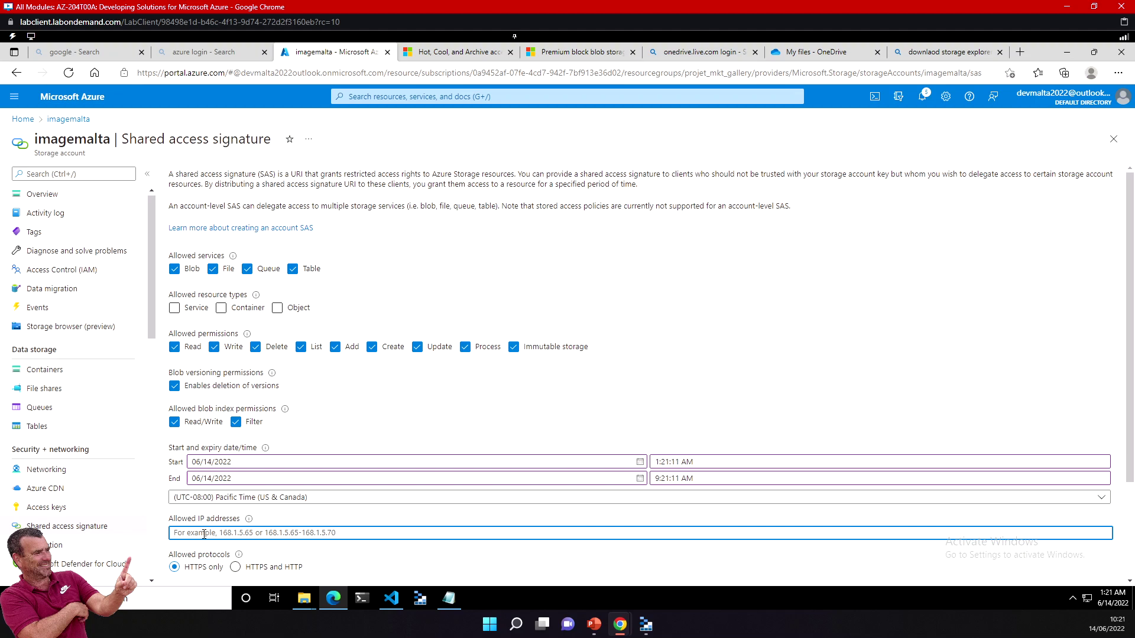
{"action": "left_click", "coordinate": [50, 509]}
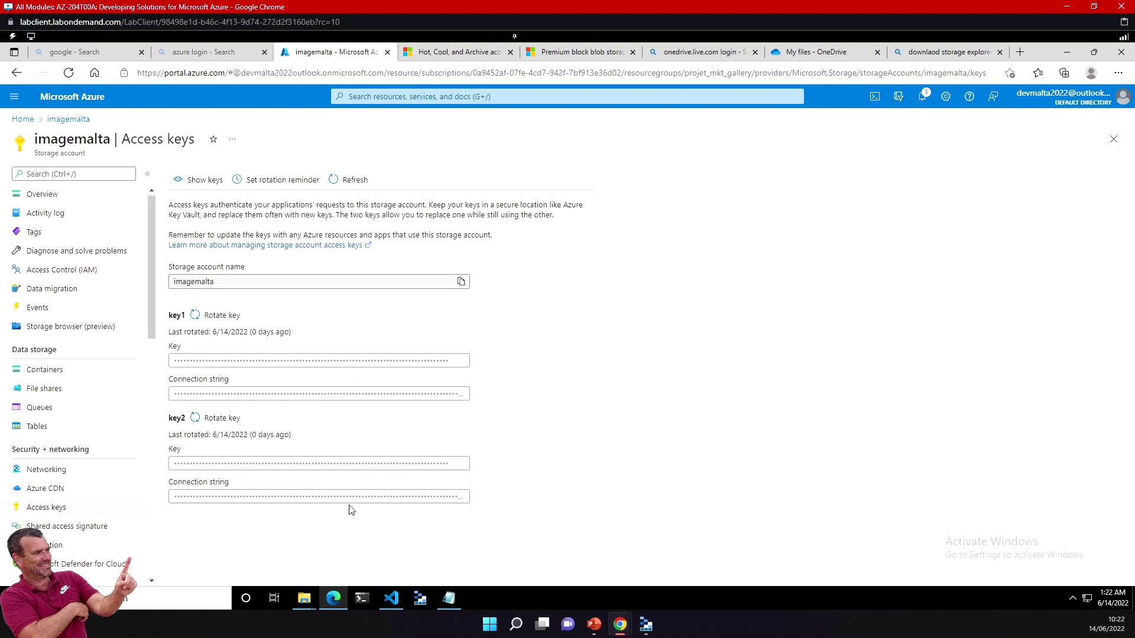
Step: From the videosit container's Upload Files dialog, start browsing for files to upload
{"action": "left_click", "coordinate": [645, 626]}
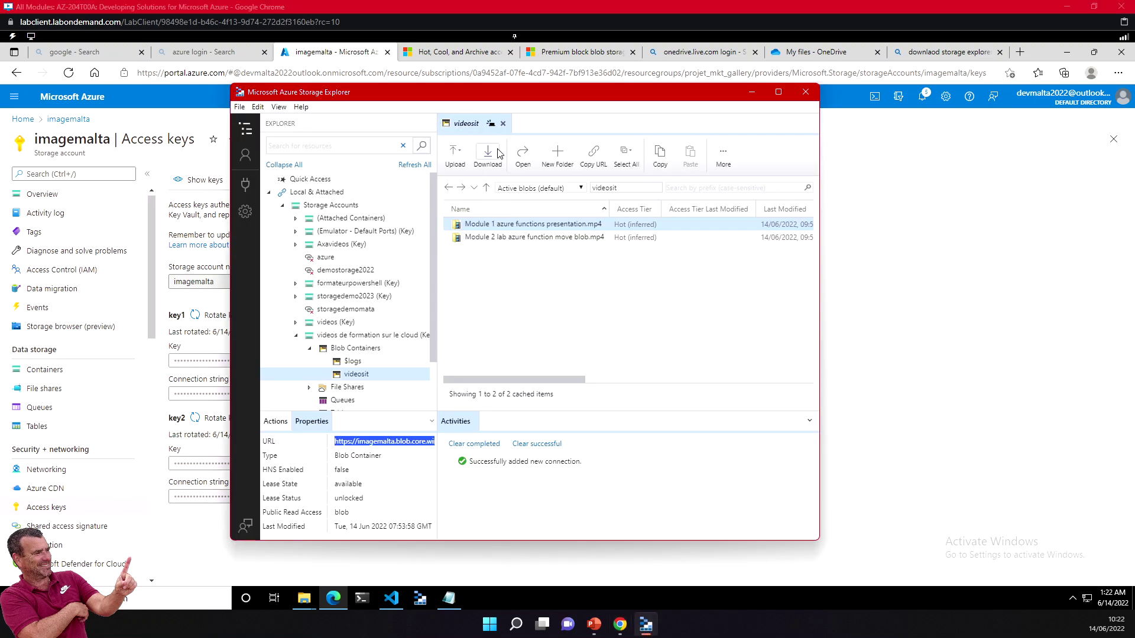
{"action": "left_click", "coordinate": [454, 155]}
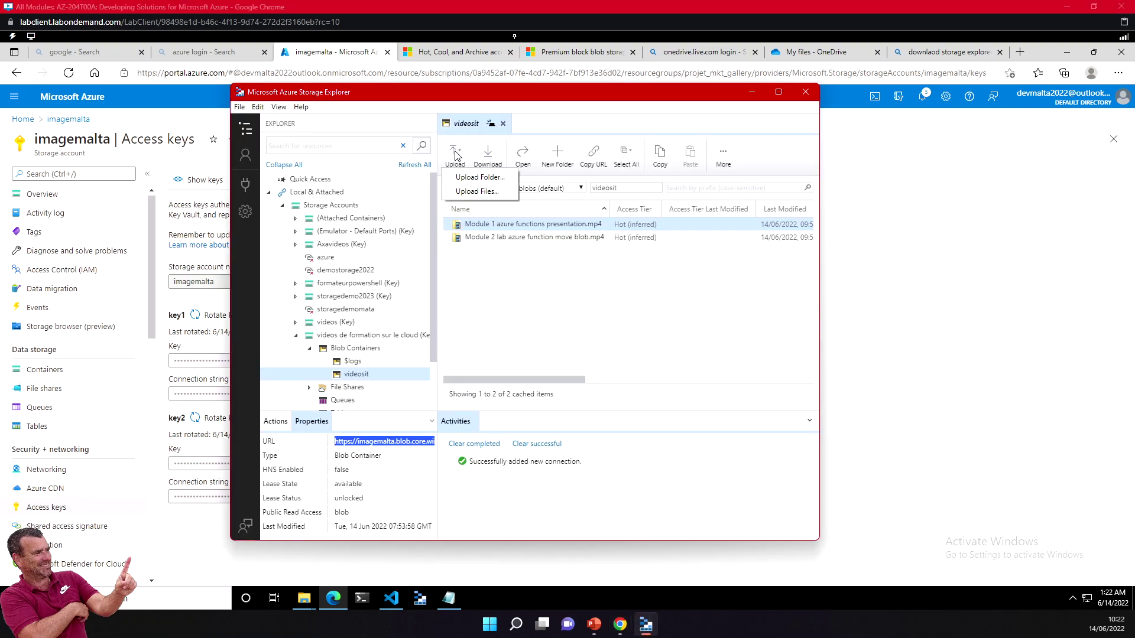
{"action": "left_click", "coordinate": [476, 191]}
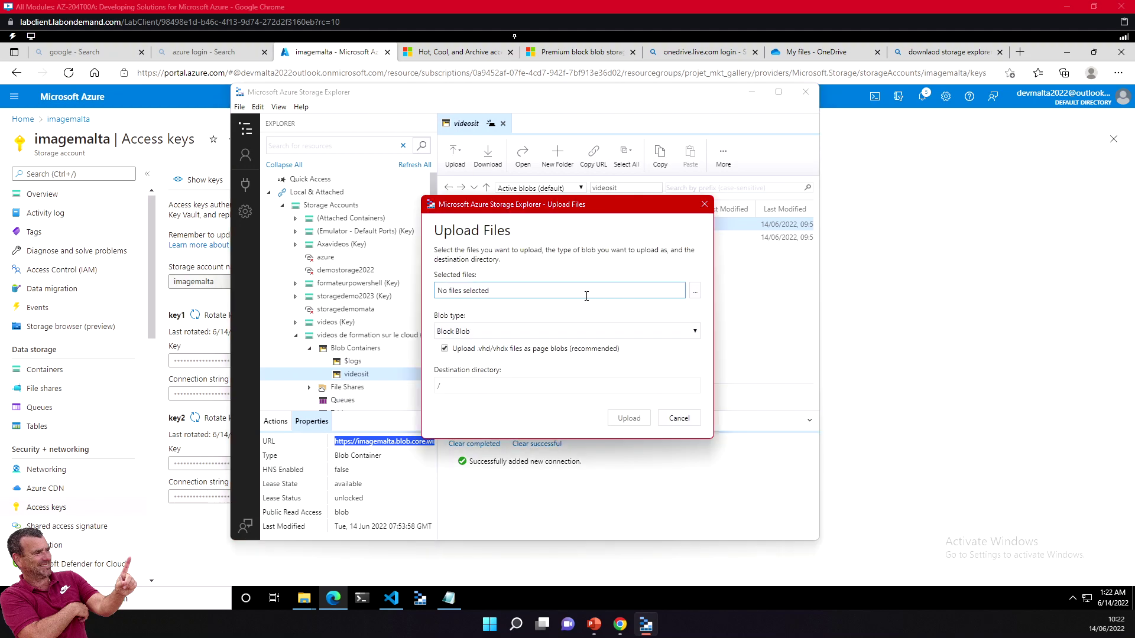
{"action": "left_click", "coordinate": [695, 291]}
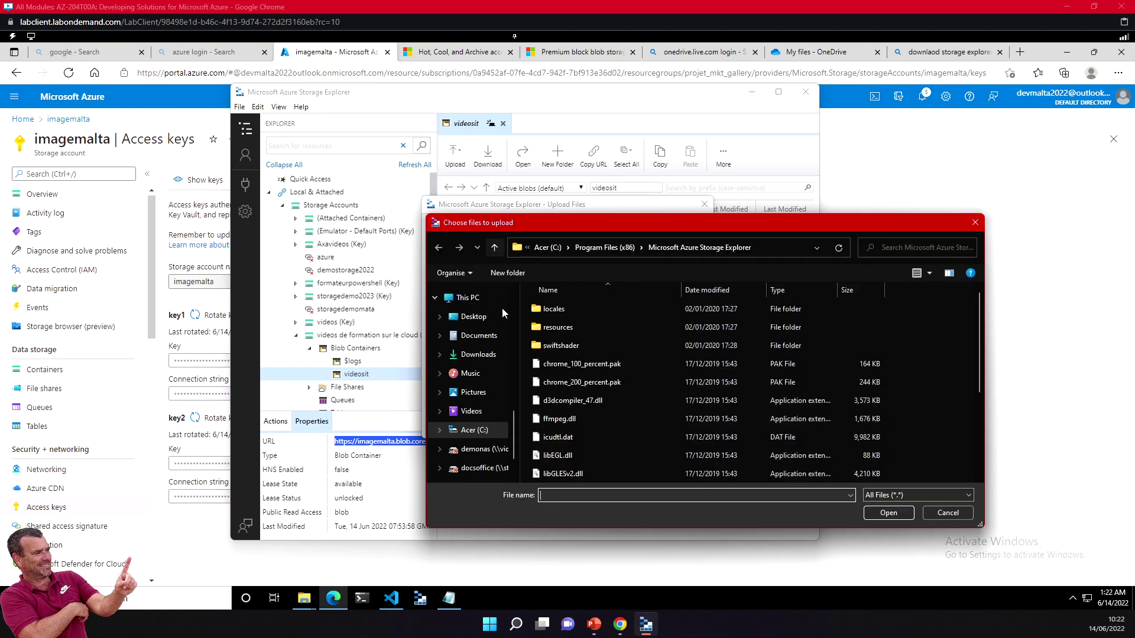
Step: Navigate the file picker into az204 dev > storage account lab
{"action": "scroll", "coordinate": [486, 441], "scroll_direction": "up", "scroll_amount": 2}
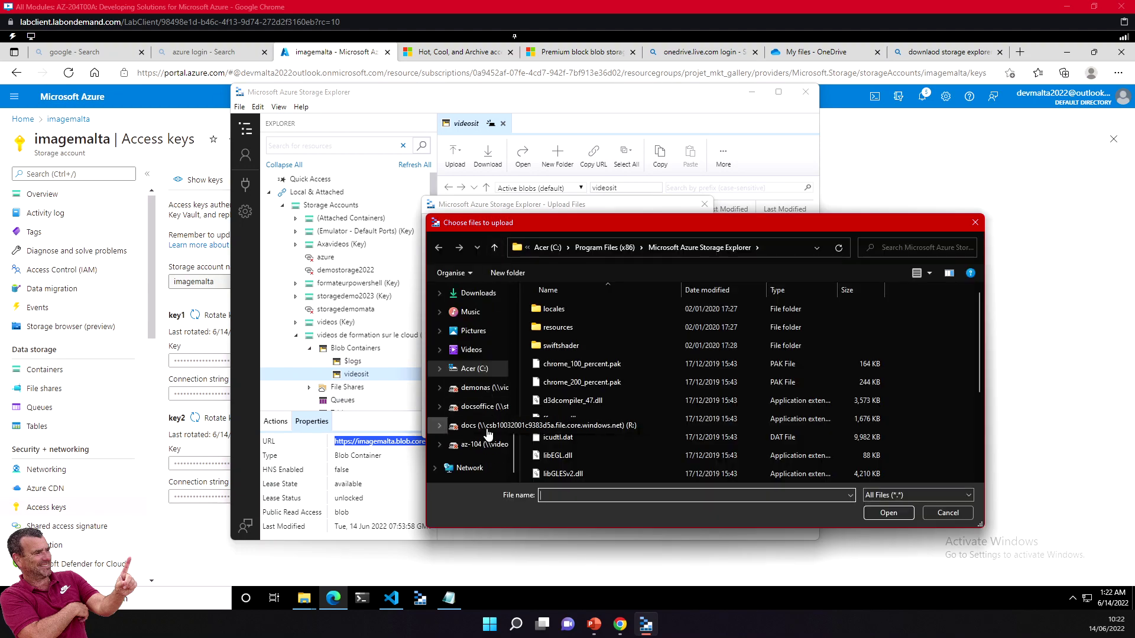
{"action": "scroll", "coordinate": [488, 433], "scroll_direction": "up", "scroll_amount": 4}
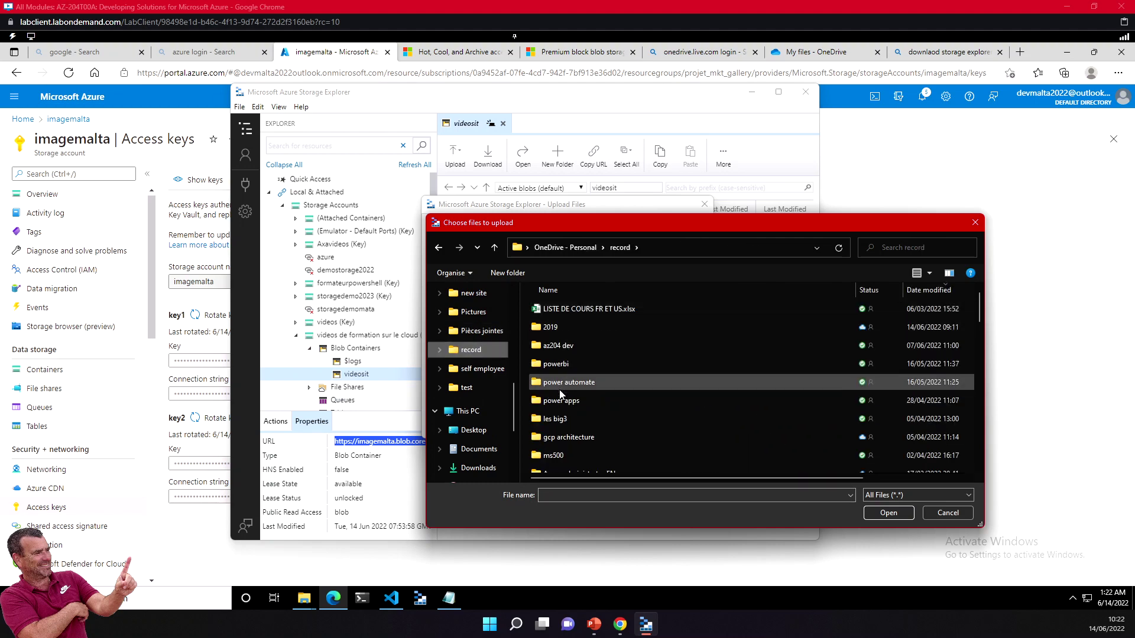
{"action": "double_click", "coordinate": [573, 344]}
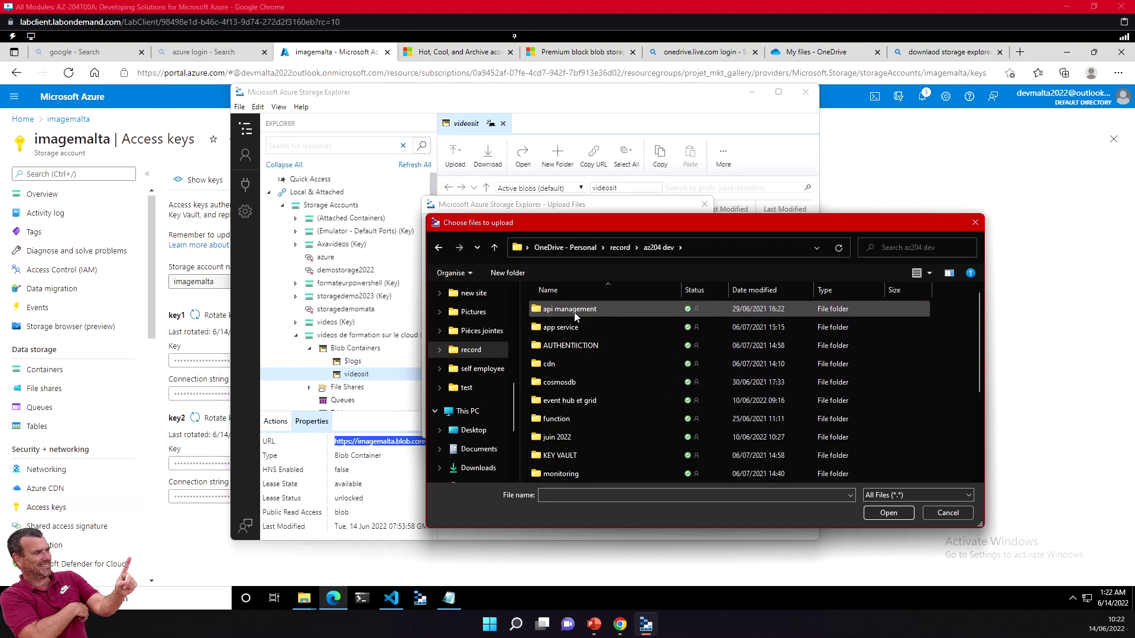
{"action": "scroll", "coordinate": [588, 400], "scroll_direction": "down", "scroll_amount": 3}
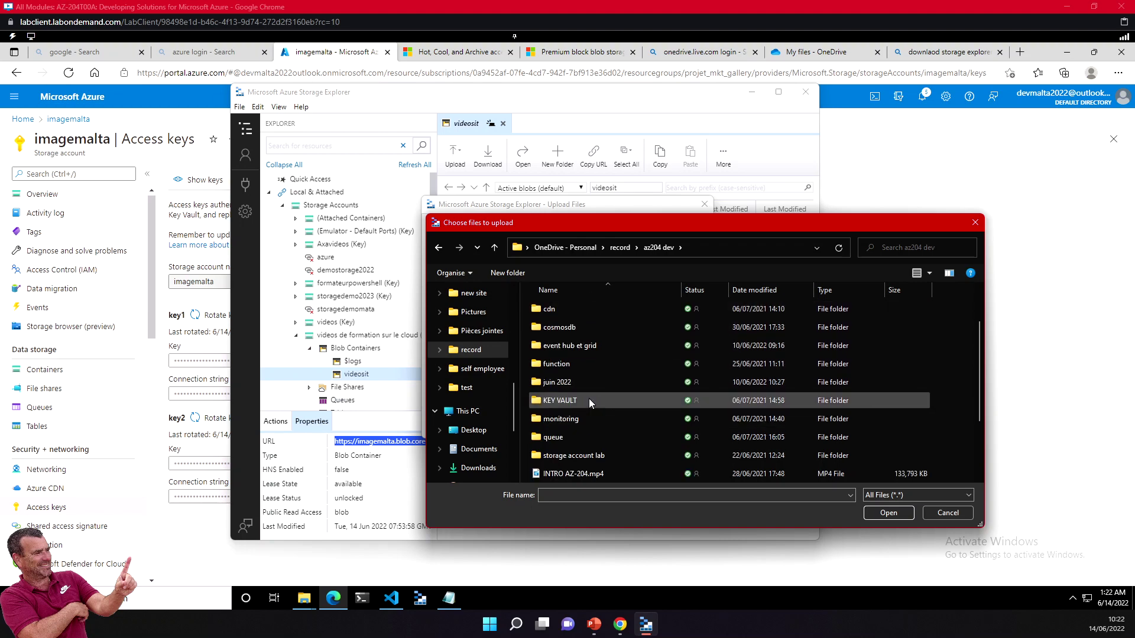
{"action": "double_click", "coordinate": [588, 458]}
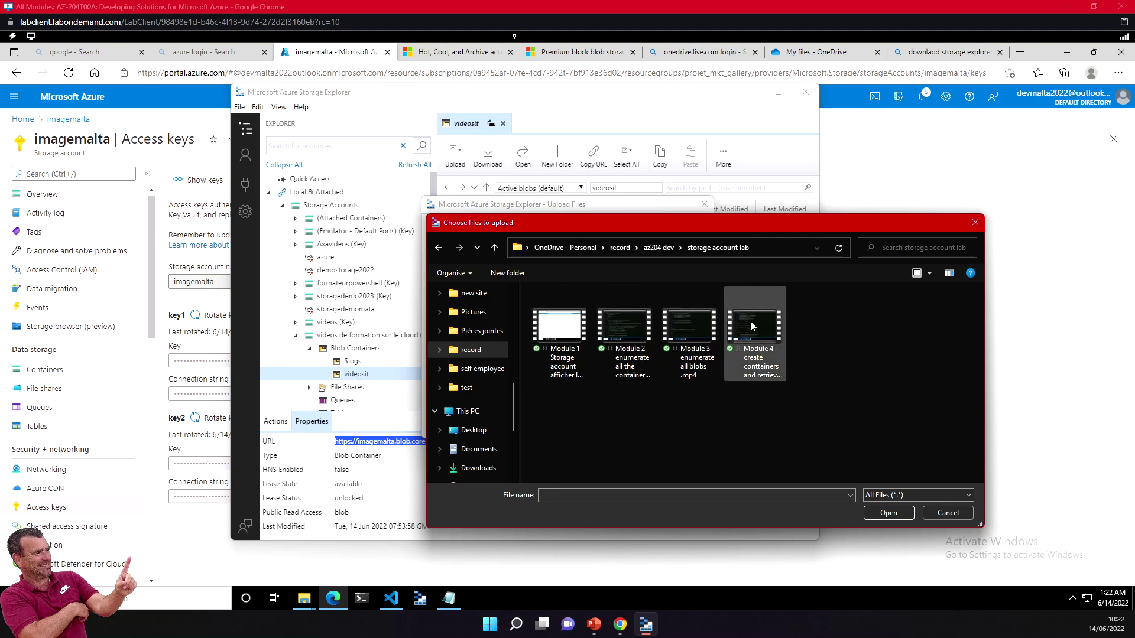
Step: Select the Module 1, 2, 3 and 4 videos and confirm them as the upload files
{"action": "left_click", "coordinate": [561, 334]}
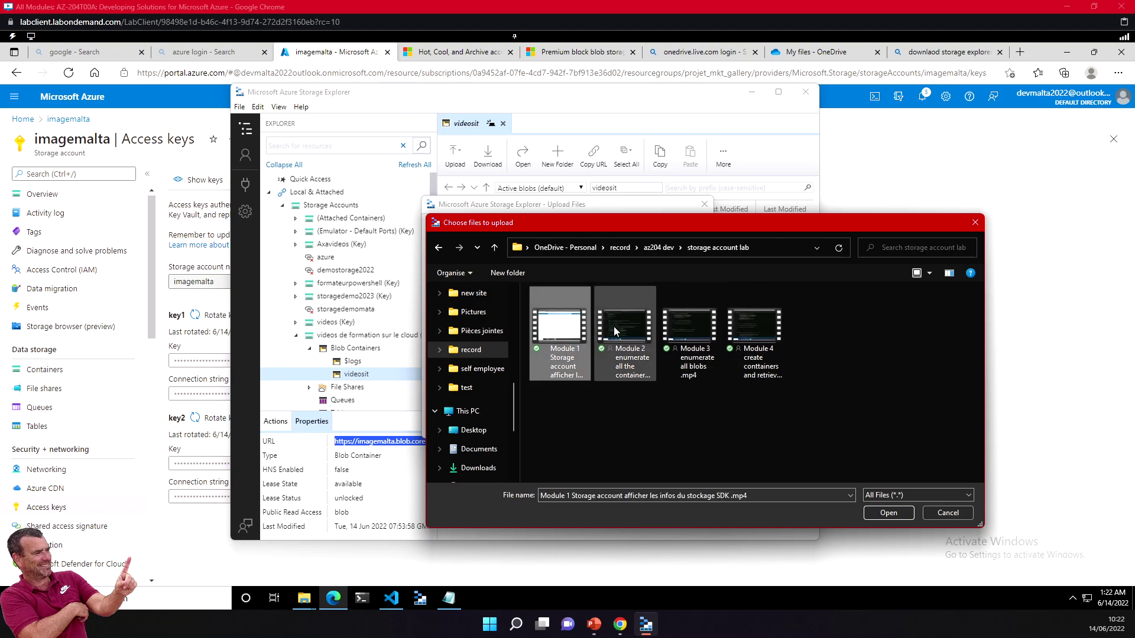
{"action": "left_click", "coordinate": [642, 333], "text": "ctrl"}
{"action": "left_click", "coordinate": [694, 335], "text": "ctrl"}
{"action": "left_click", "coordinate": [745, 335], "text": "ctrl"}
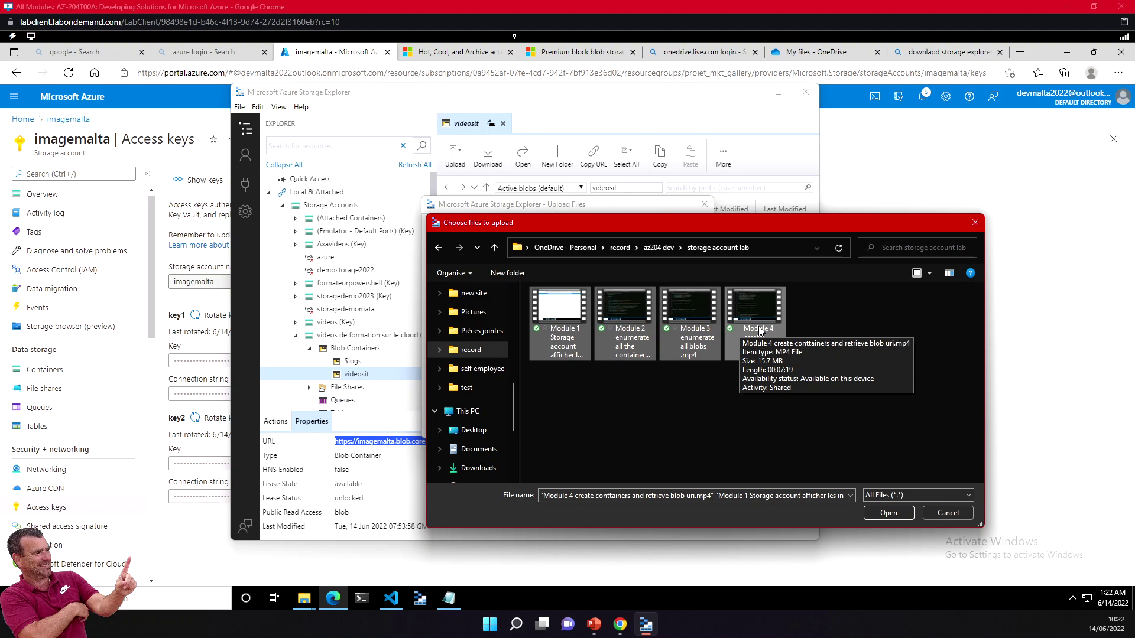
{"action": "left_click", "coordinate": [888, 513]}
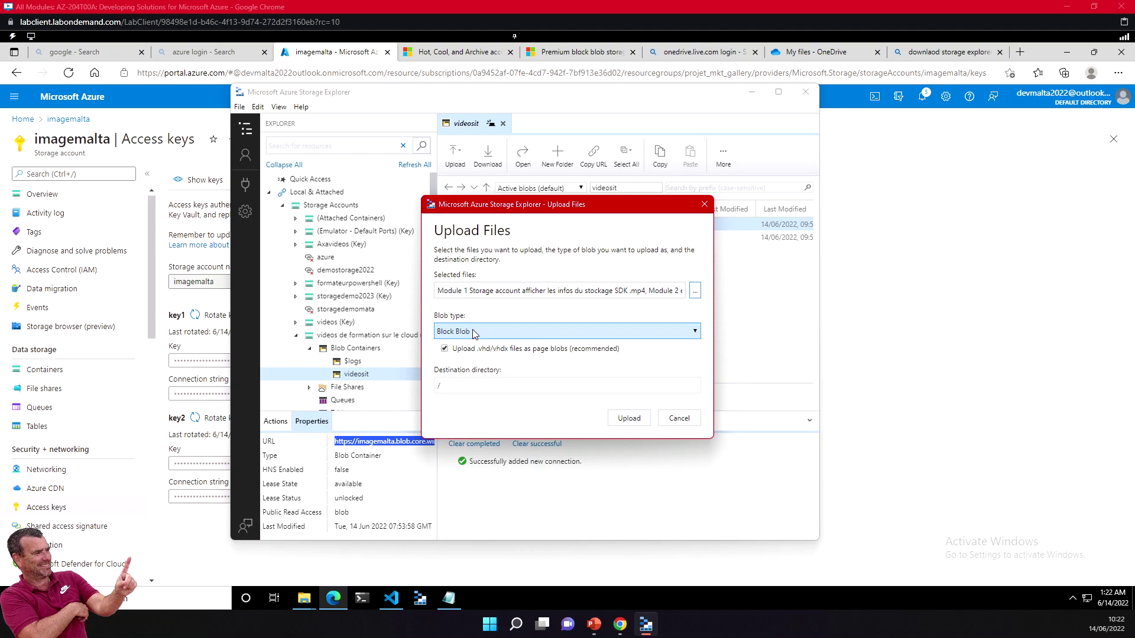
Step: Start the video upload, check its progress maximized, then minimize Storage Explorer
{"action": "left_click", "coordinate": [629, 417]}
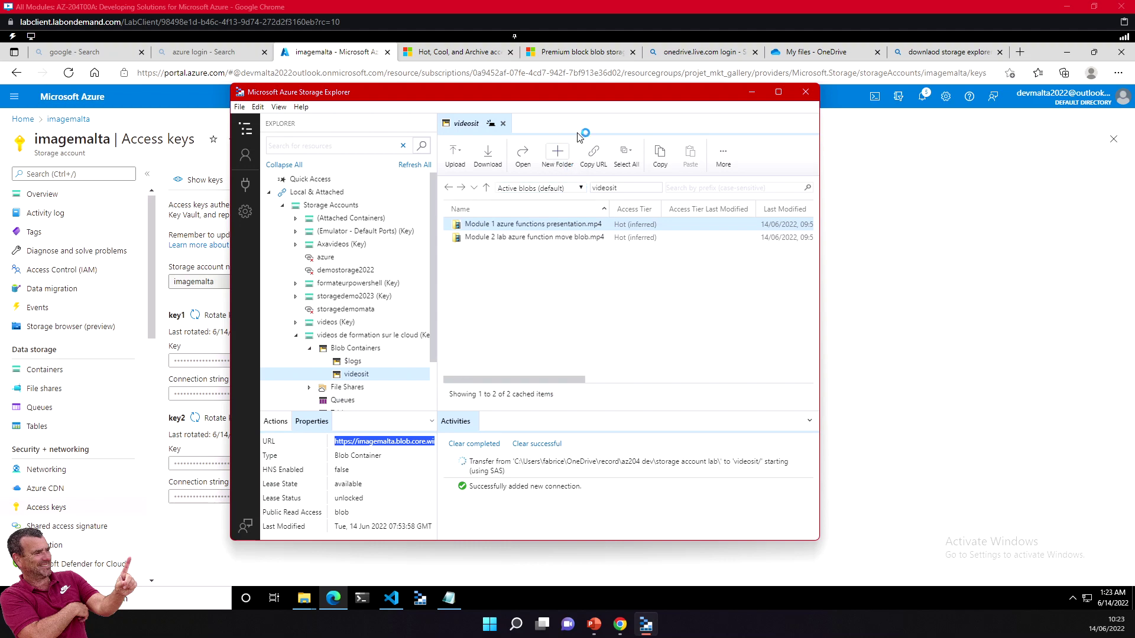
{"action": "left_click", "coordinate": [778, 93]}
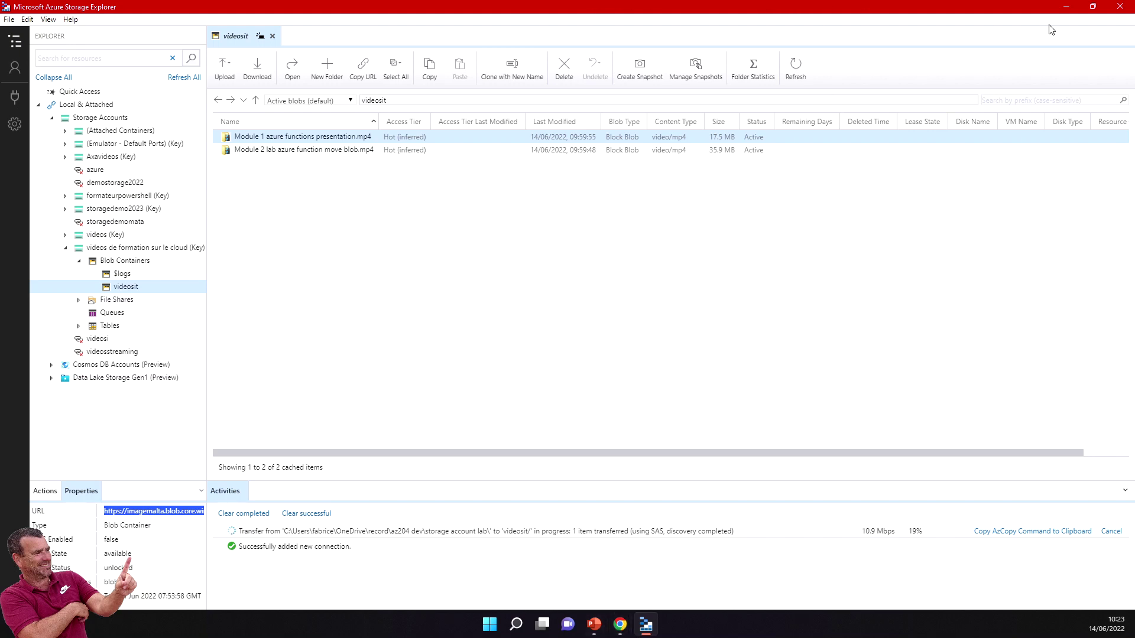
{"action": "left_click", "coordinate": [1067, 11]}
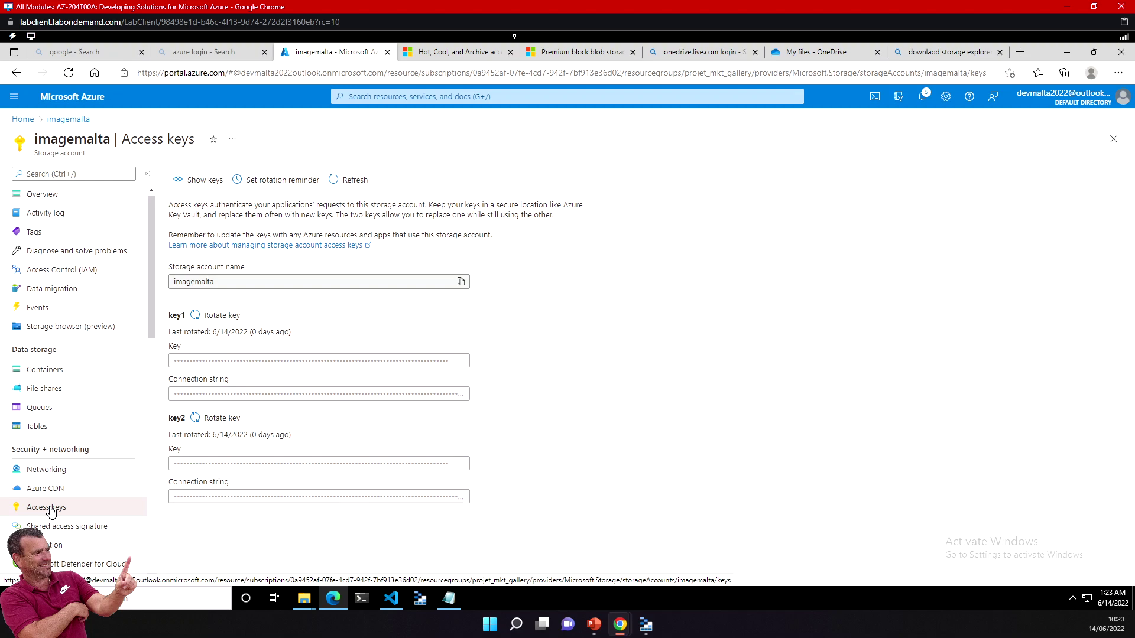
Step: In the portal, view the videosit blob list and its Shared access tokens, then return to Storage Explorer
{"action": "left_click", "coordinate": [49, 369]}
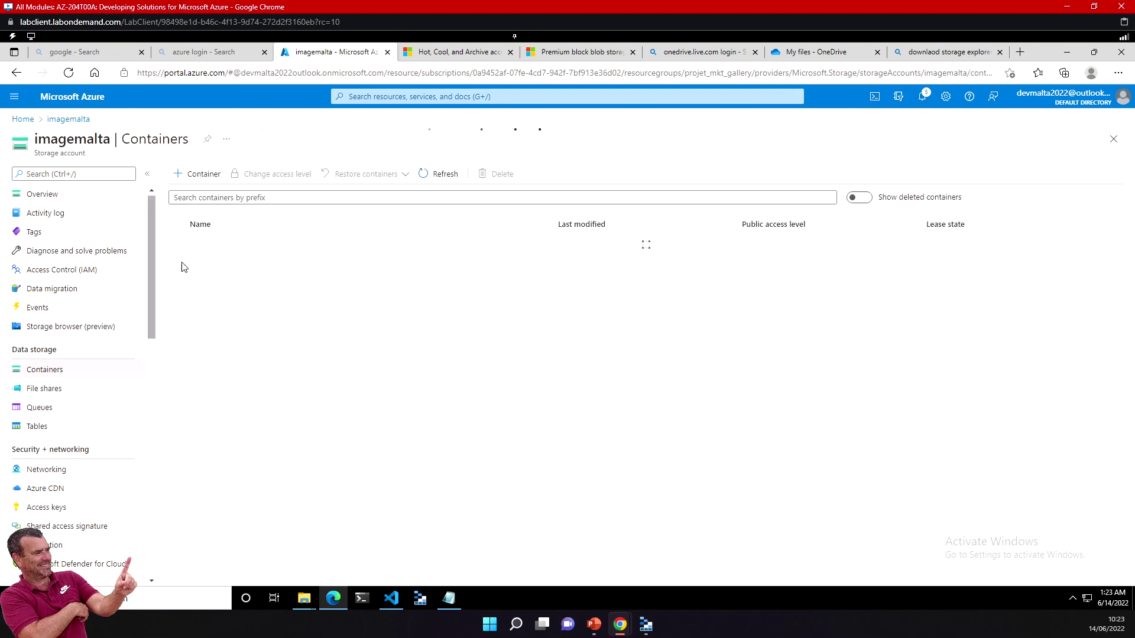
{"action": "left_click_drag", "start_coordinate": [207, 264], "coordinate": [211, 266]}
{"action": "left_click", "coordinate": [197, 264]}
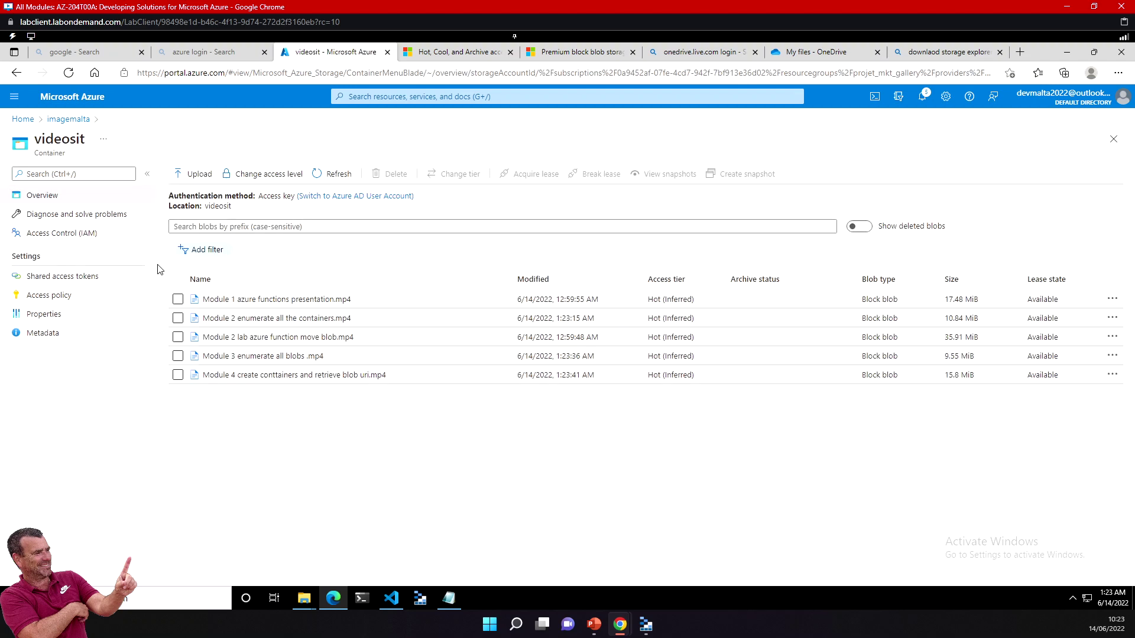
{"action": "left_click", "coordinate": [55, 278]}
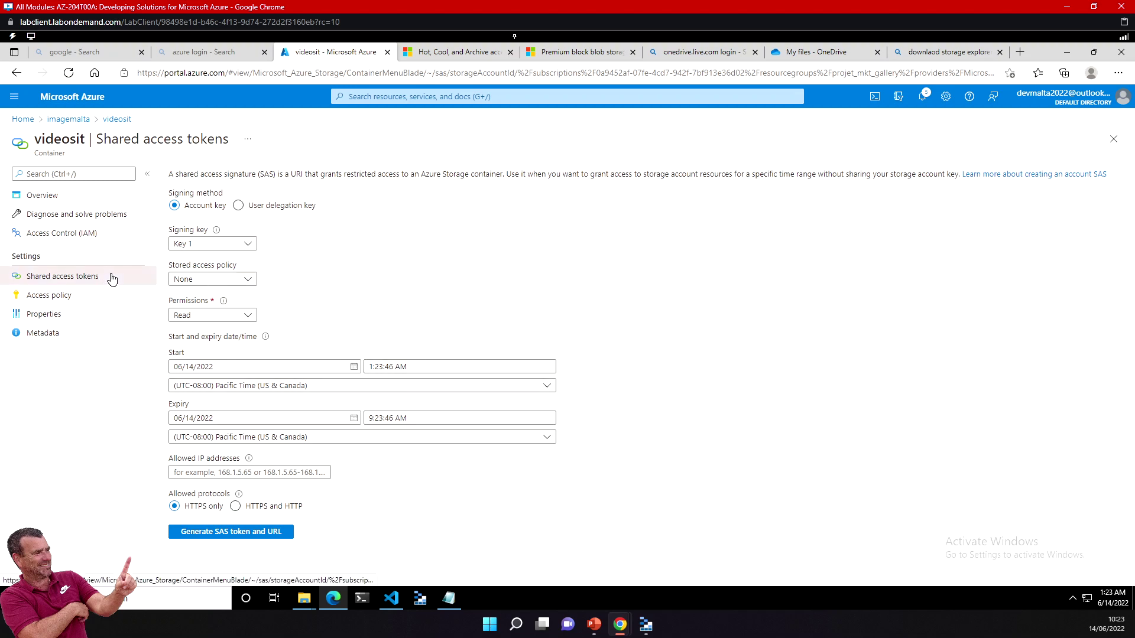
{"action": "left_click", "coordinate": [116, 120]}
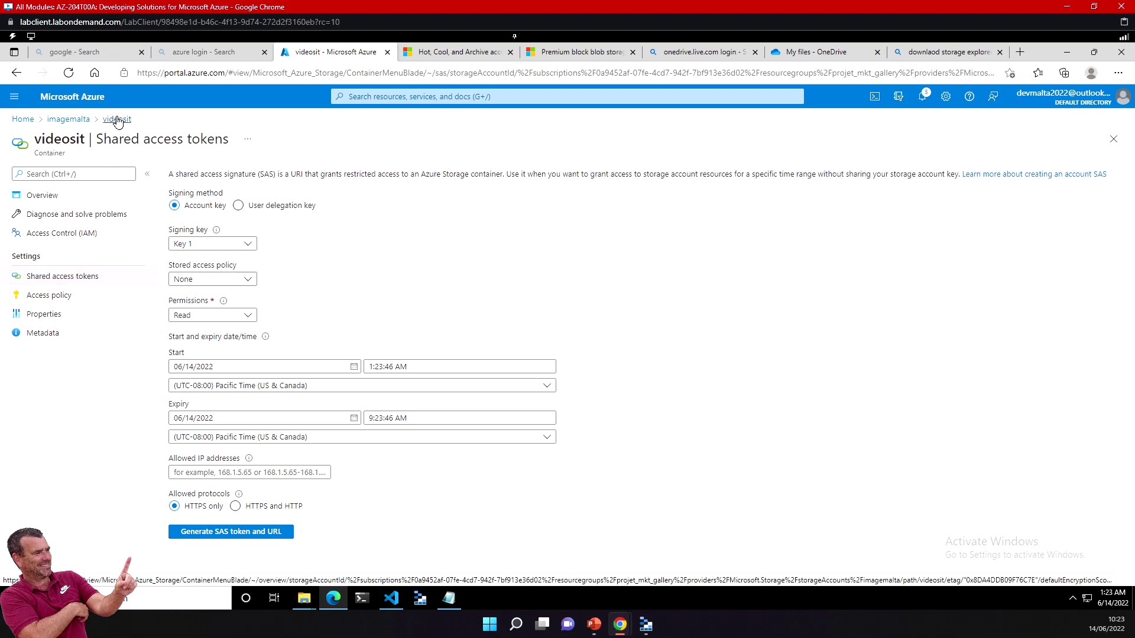
{"action": "left_click", "coordinate": [68, 120]}
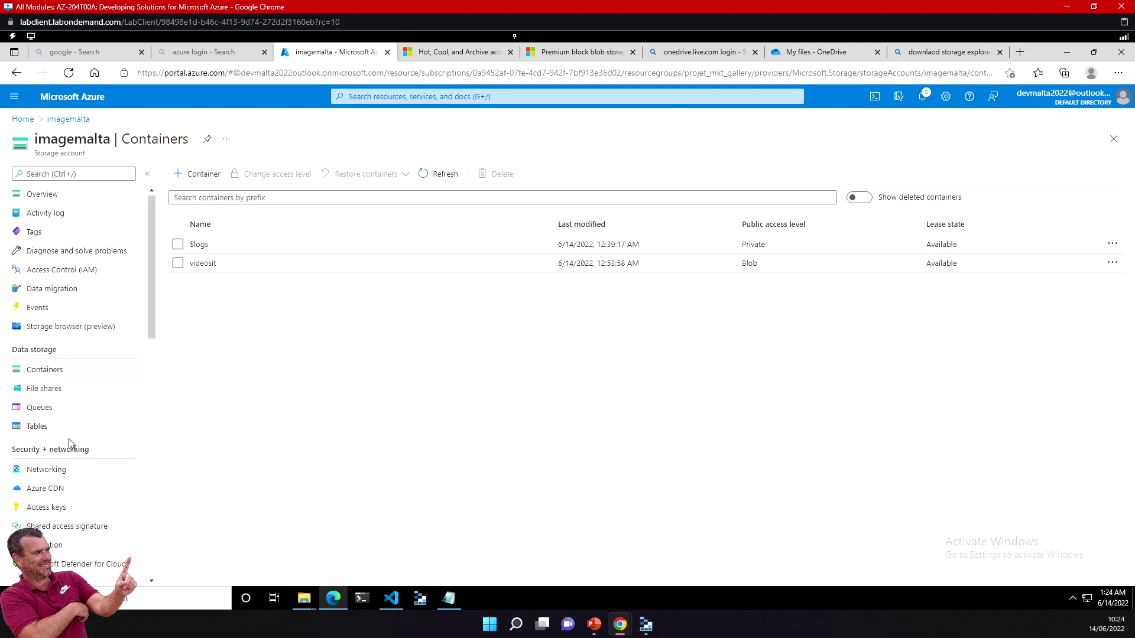
{"action": "left_click", "coordinate": [644, 625]}
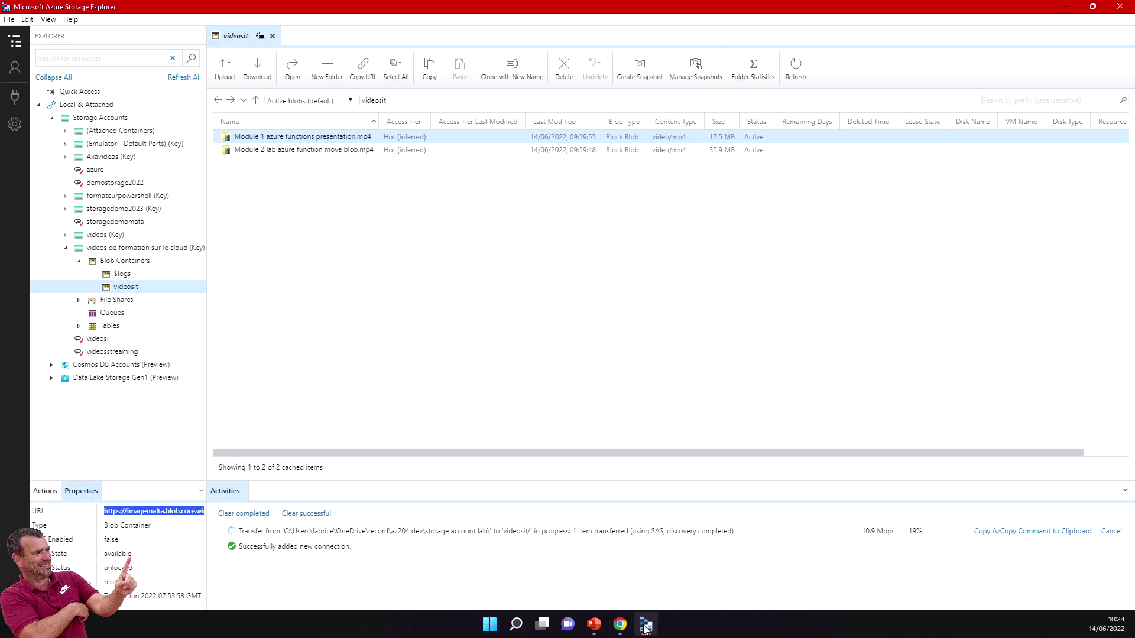
Step: Switch between the account's File Shares and Tables entries
{"action": "left_click", "coordinate": [108, 299]}
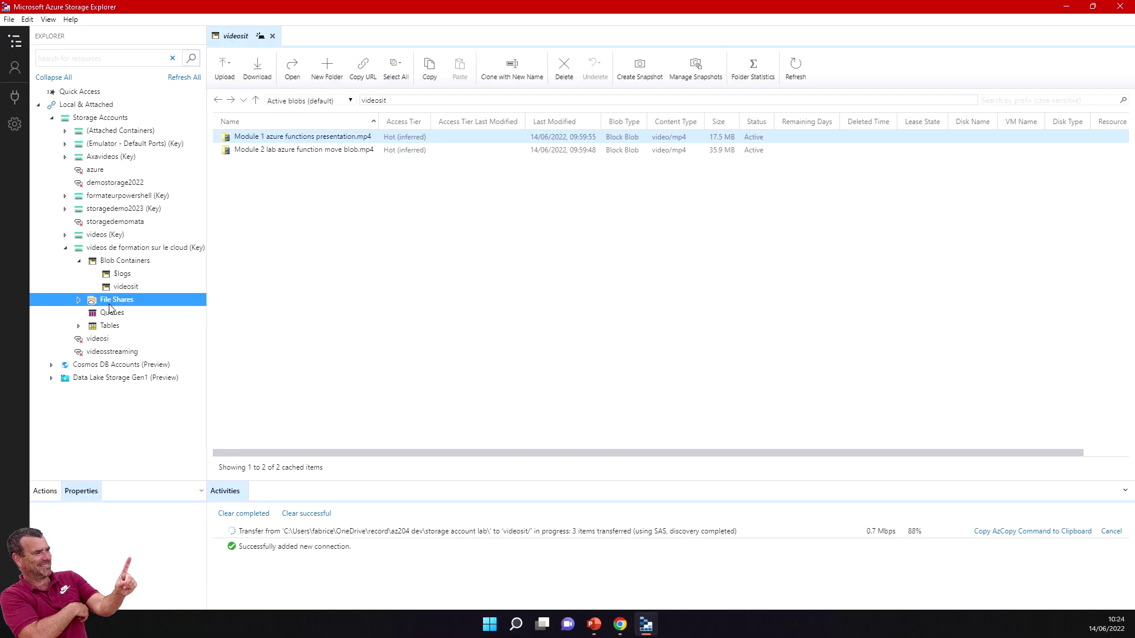
{"action": "left_click", "coordinate": [109, 326]}
{"action": "left_click", "coordinate": [114, 301]}
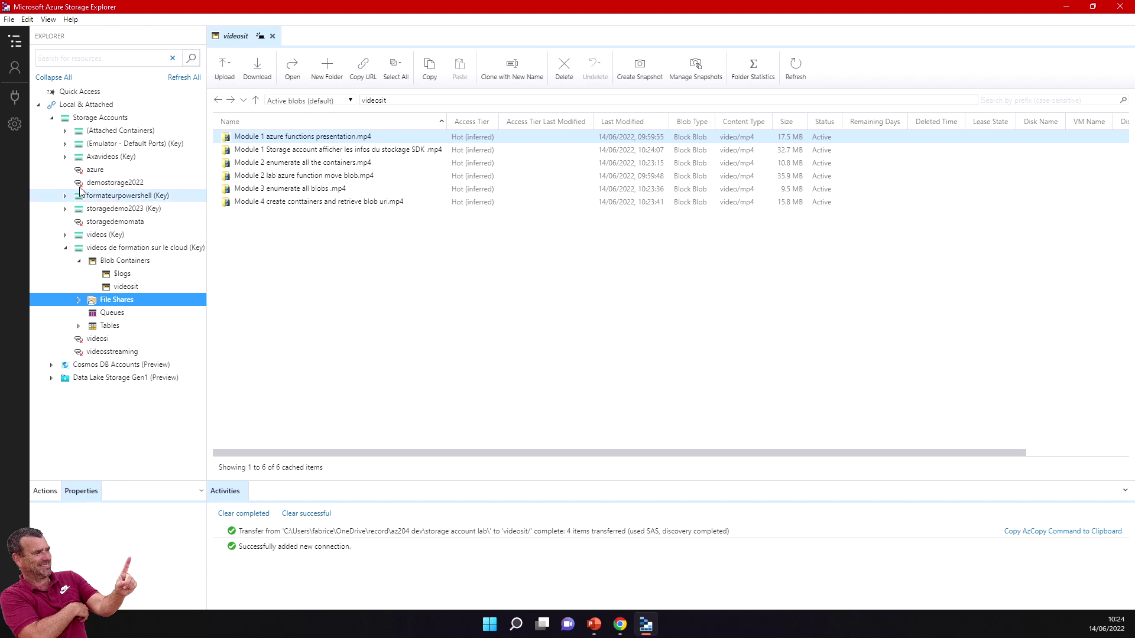
Step: Open the Properties of the Module 2 lab azure function move blob.mp4 blob
{"action": "left_click", "coordinate": [284, 174]}
{"action": "left_click", "coordinate": [289, 163]}
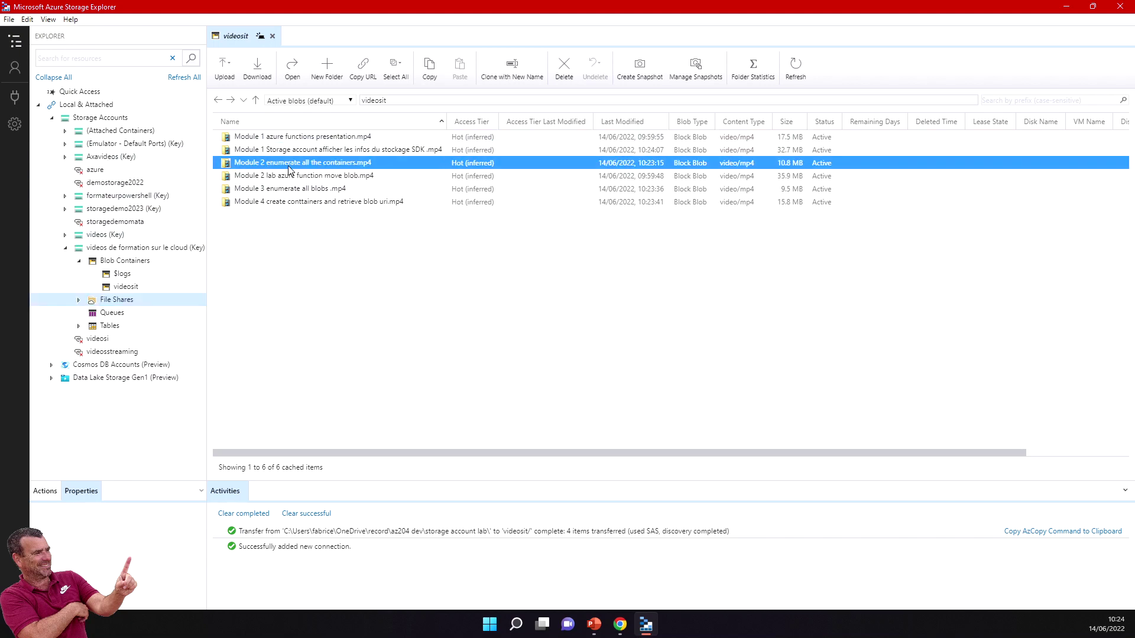
{"action": "left_click", "coordinate": [295, 185]}
{"action": "left_click", "coordinate": [294, 180]}
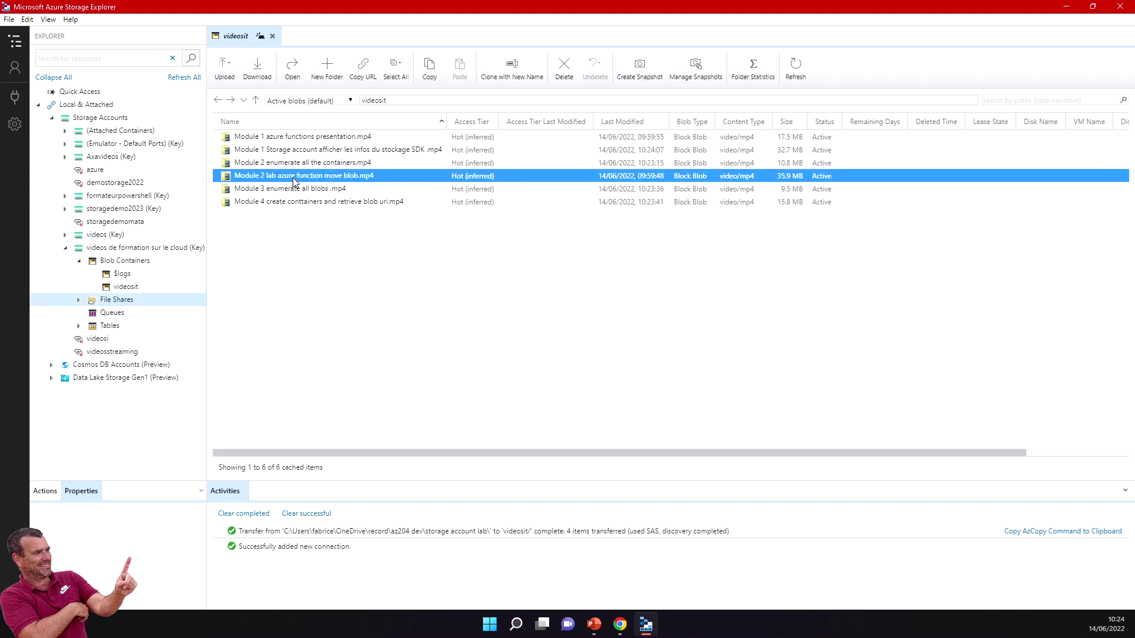
{"action": "right_click", "coordinate": [281, 177]}
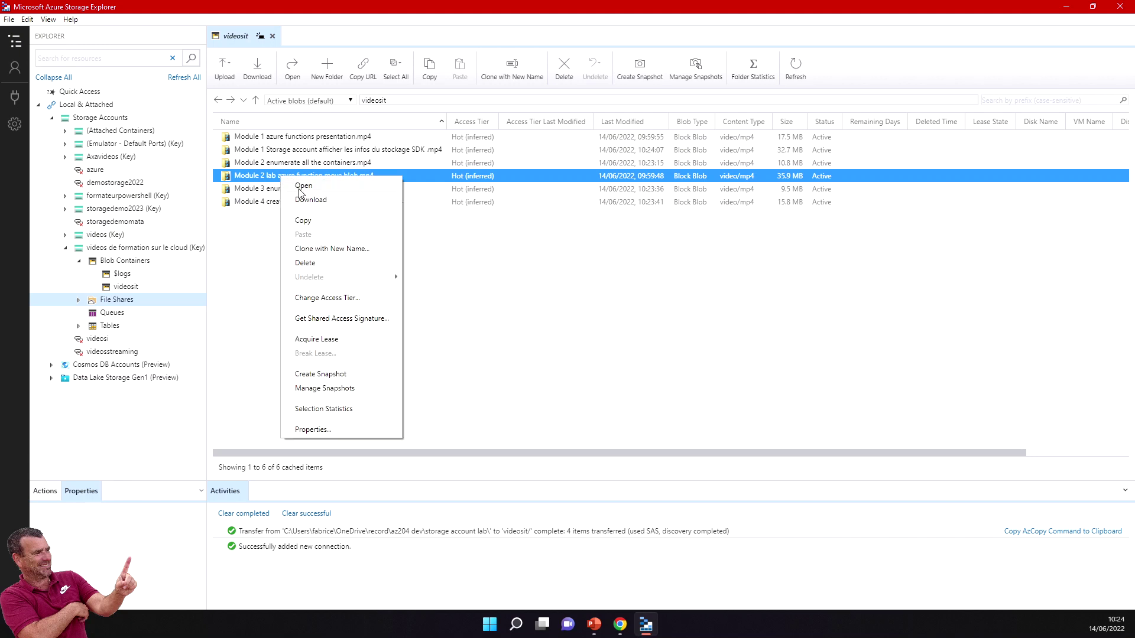
{"action": "left_click", "coordinate": [313, 430]}
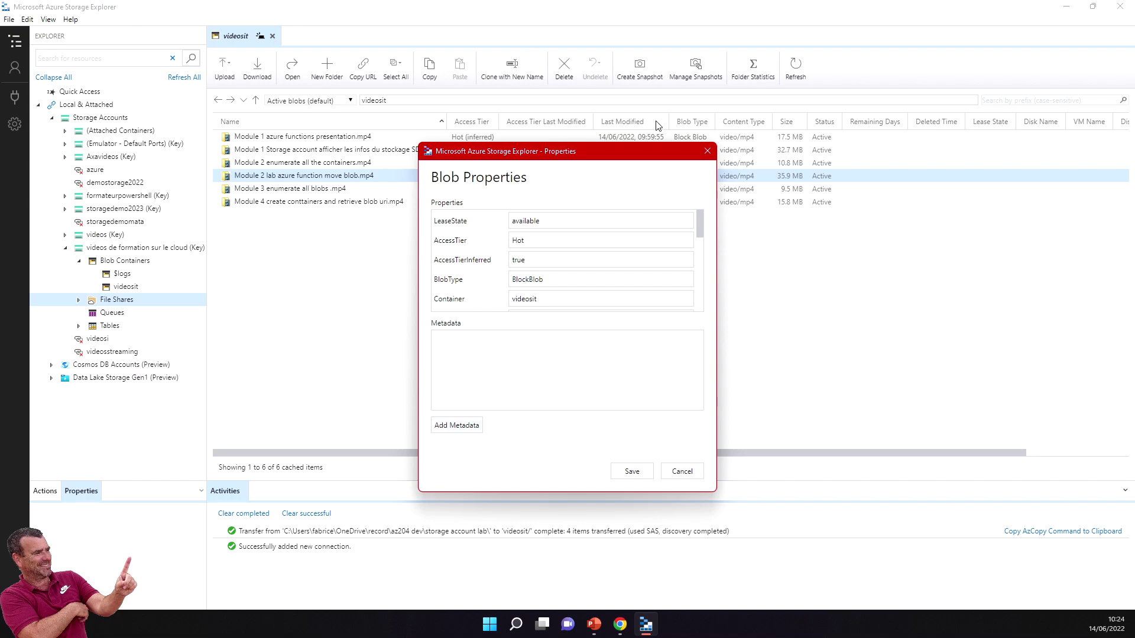
Step: Close the Module 2 properties and bring up the Module 3 enumerate all blobs .mp4 blob
{"action": "left_click", "coordinate": [708, 151]}
{"action": "left_click", "coordinate": [296, 189]}
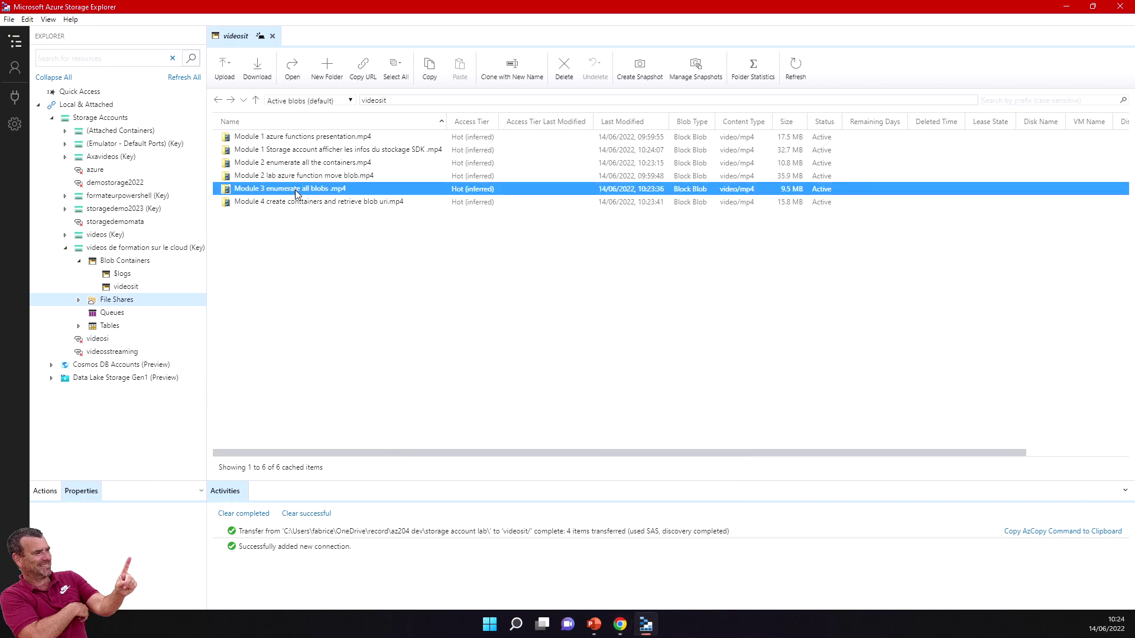
{"action": "right_click", "coordinate": [296, 189]}
{"action": "key", "text": "Escape"}
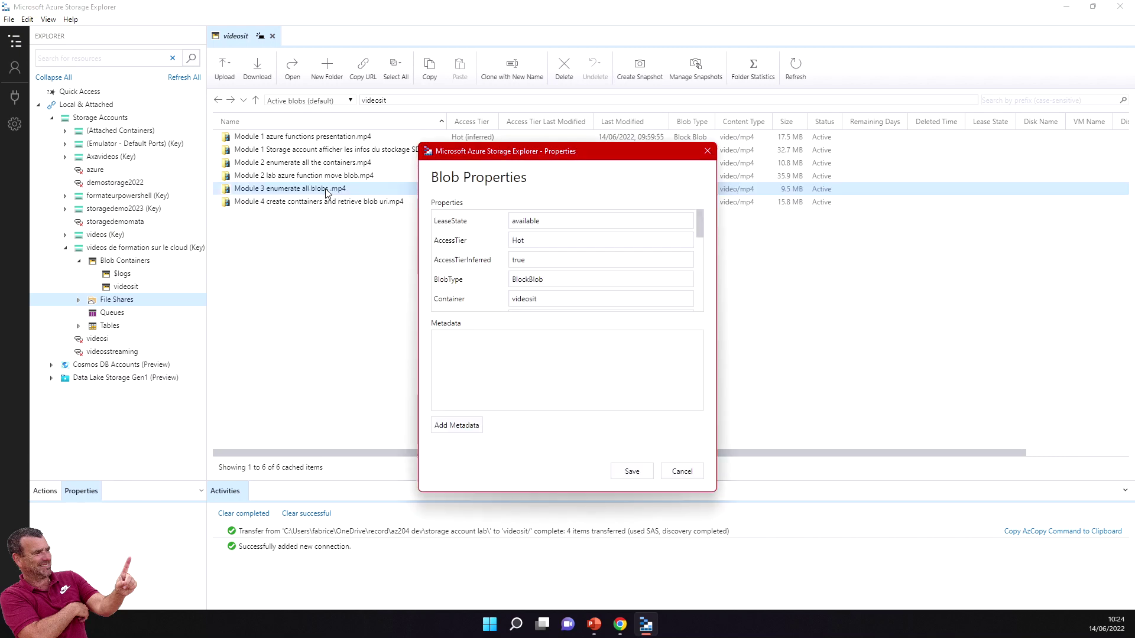
{"action": "scroll", "coordinate": [580, 296], "scroll_direction": "down", "scroll_amount": 3}
{"action": "scroll", "coordinate": [580, 296], "scroll_direction": "up", "scroll_amount": 1}
Step: Select the full blob URL in the Uri field
{"action": "left_click", "coordinate": [547, 221]}
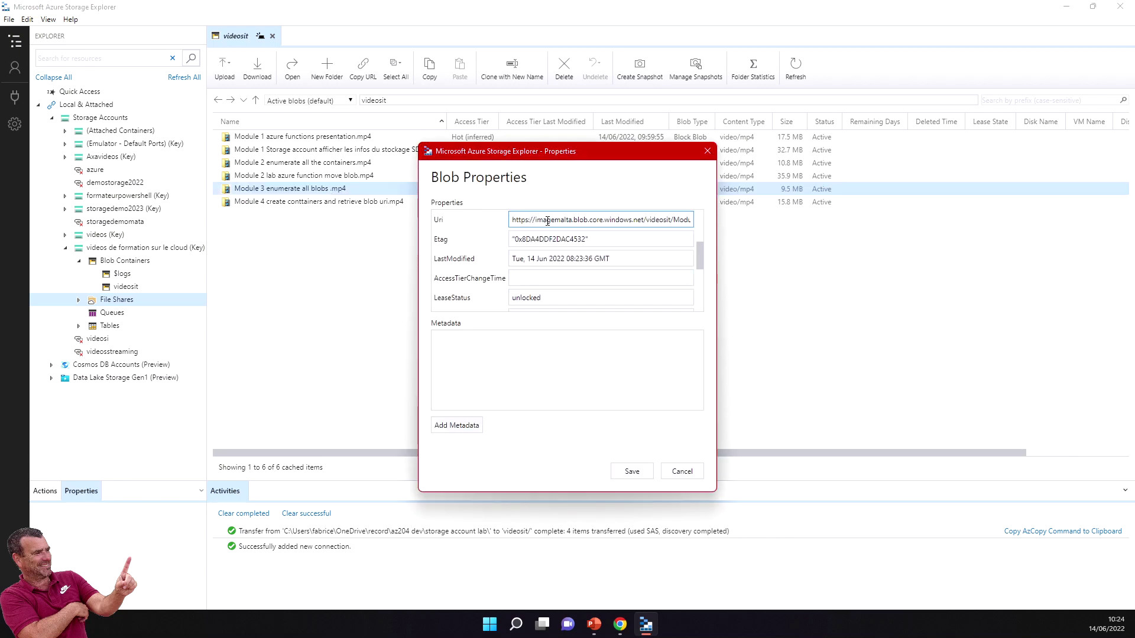
{"action": "double_click", "coordinate": [515, 219]}
{"action": "key", "text": "End"}
{"action": "scroll", "coordinate": [601, 263], "scroll_direction": "up", "scroll_amount": 1}
{"action": "left_click_drag", "start_coordinate": [601, 262], "coordinate": [471, 268]}
{"action": "left_click", "coordinate": [514, 260]}
{"action": "left_click_drag", "start_coordinate": [514, 261], "coordinate": [592, 260]}
{"action": "key", "text": "End"}
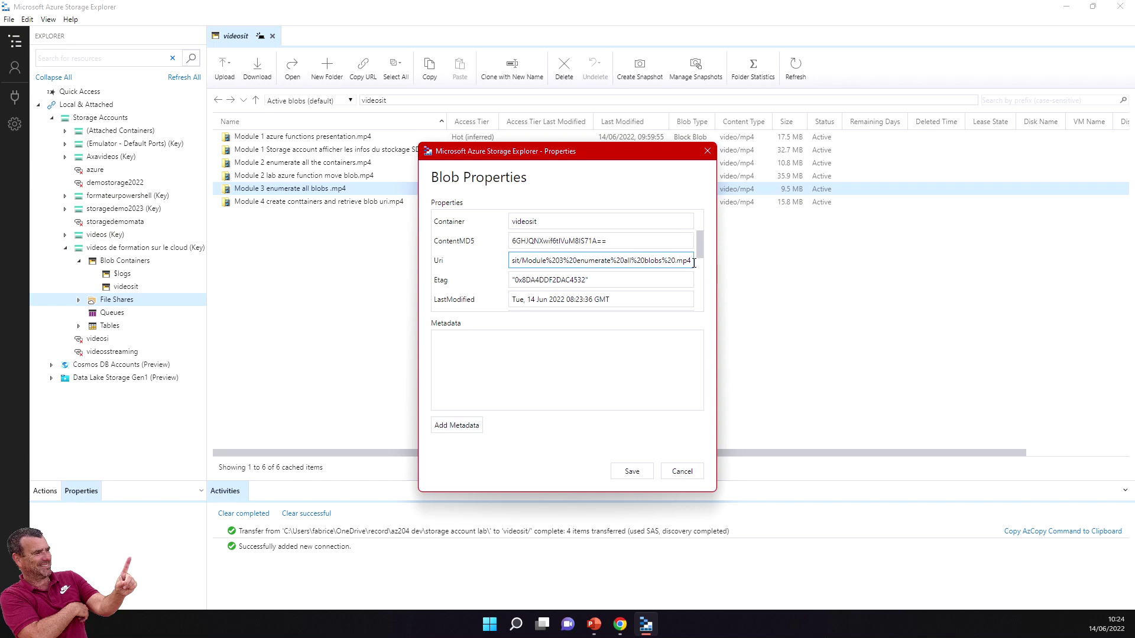
{"action": "left_click_drag", "start_coordinate": [688, 261], "coordinate": [501, 269]}
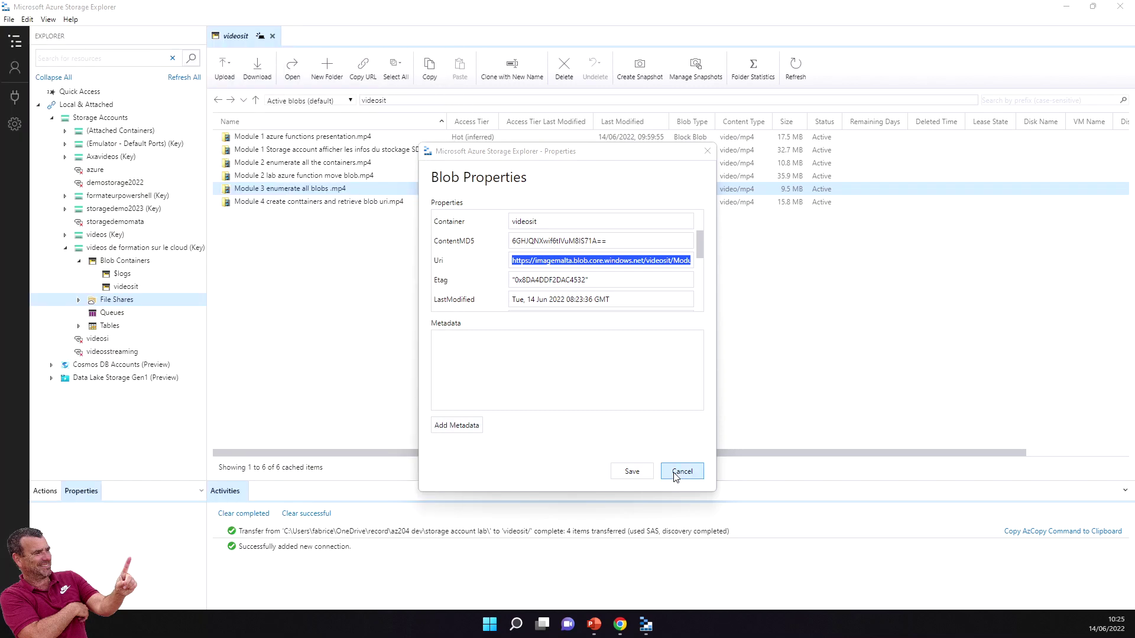
Step: Cancel Blob Properties, bring the Azure portal forward in Chrome, then switch to PowerPoint
{"action": "left_click", "coordinate": [676, 472]}
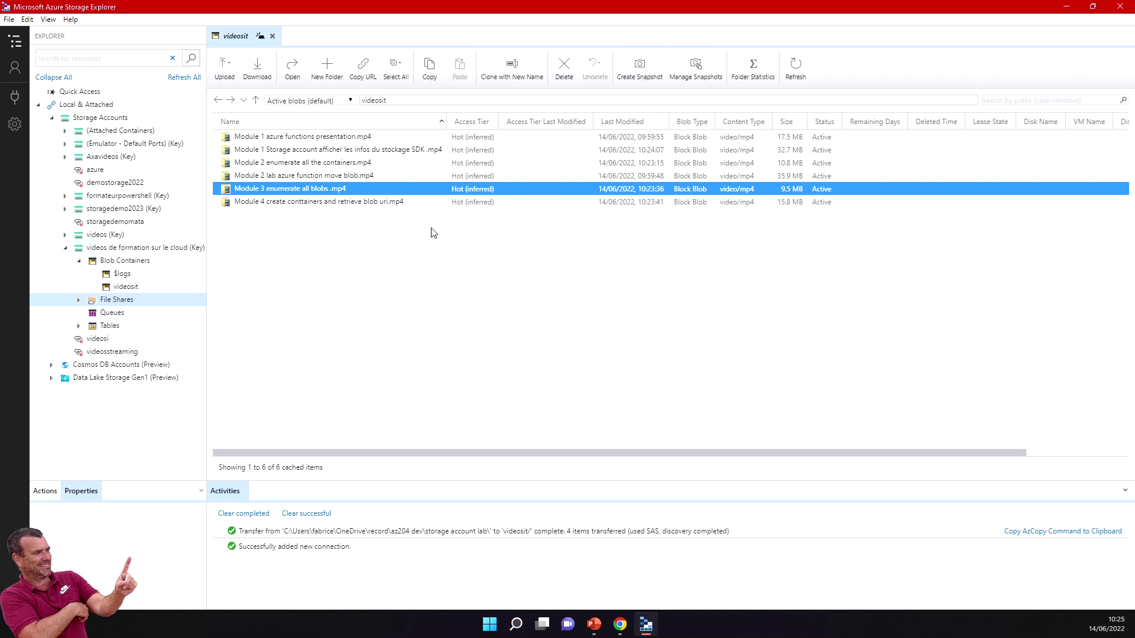
{"action": "left_click", "coordinate": [620, 629]}
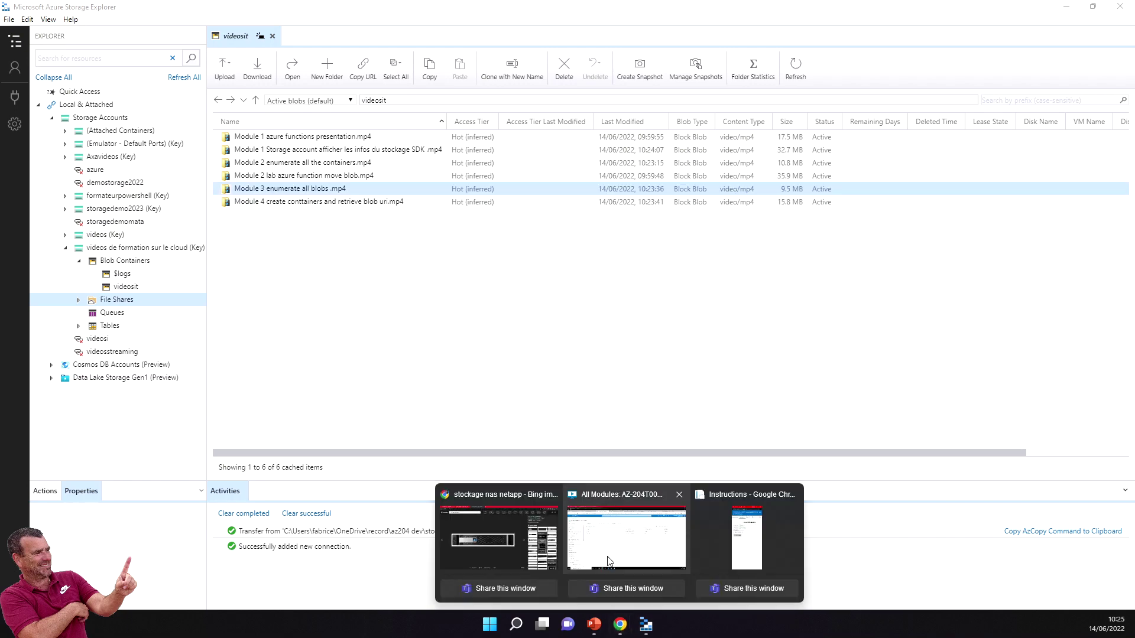
{"action": "left_click", "coordinate": [609, 554]}
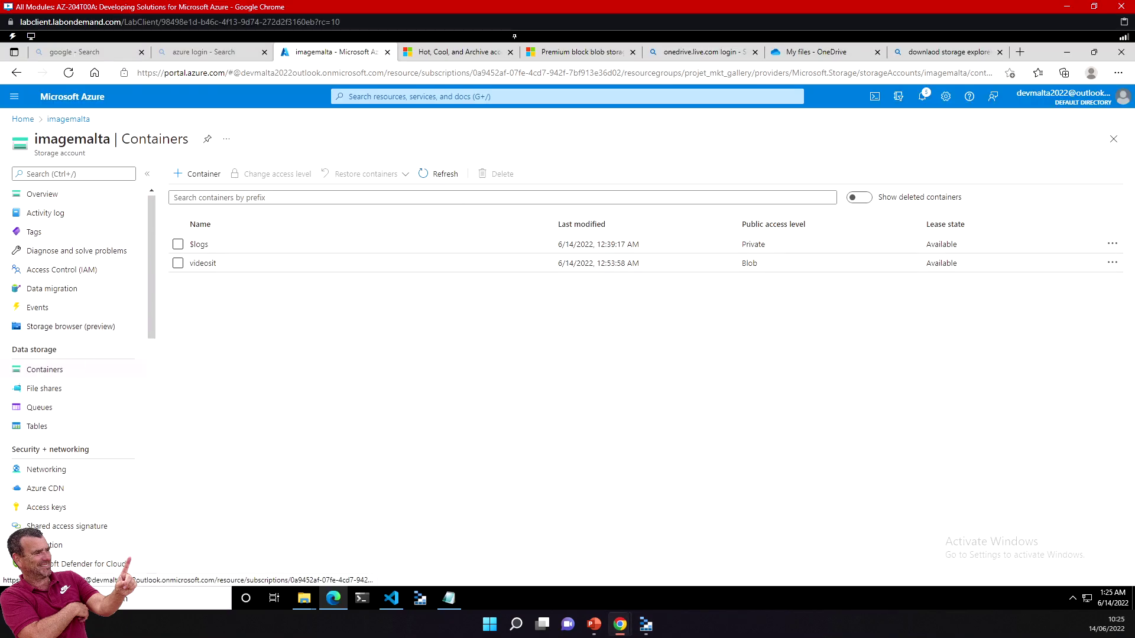
{"action": "left_click", "coordinate": [594, 627]}
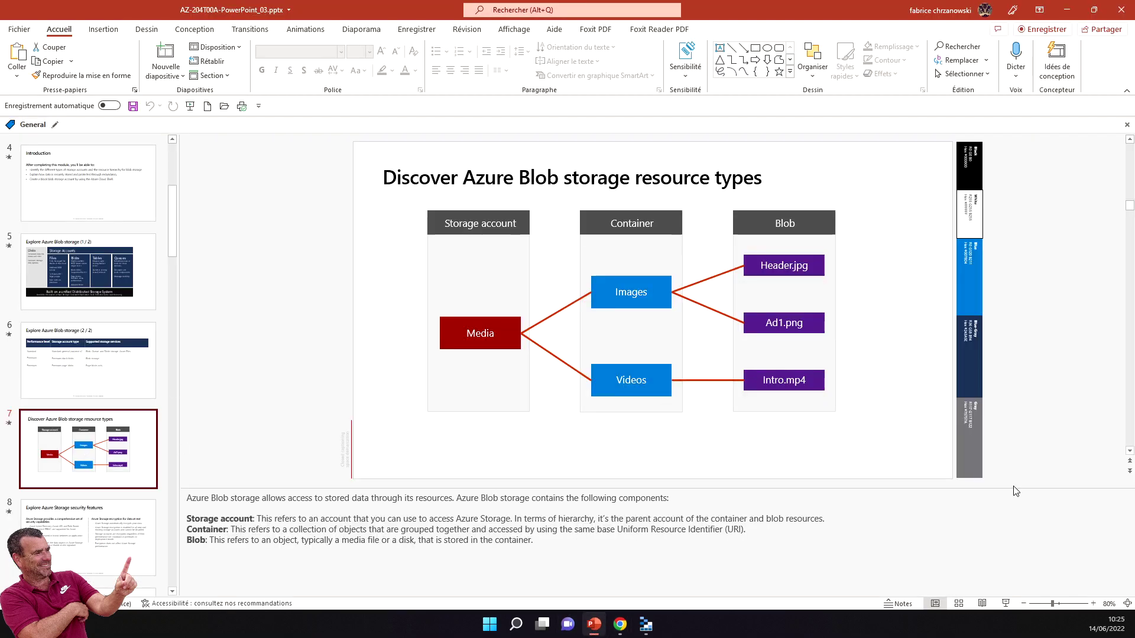
Step: Present from the Blob storage resource types slide and advance to 'Explore Azure Storage security features'
{"action": "left_click", "coordinate": [1005, 604]}
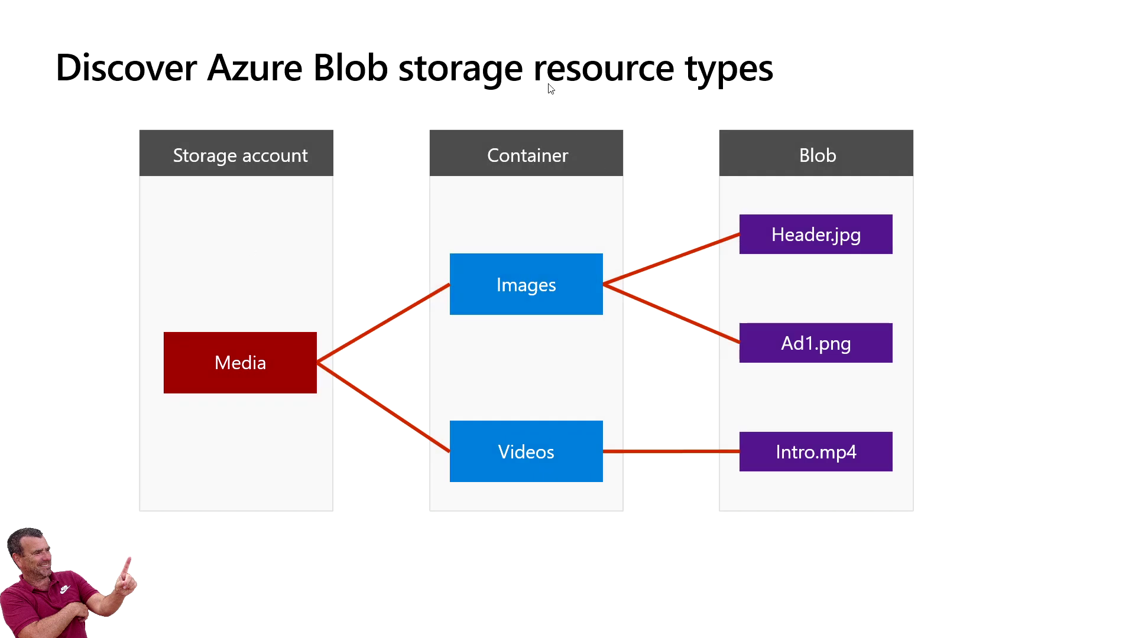
{"action": "left_click", "coordinate": [527, 105]}
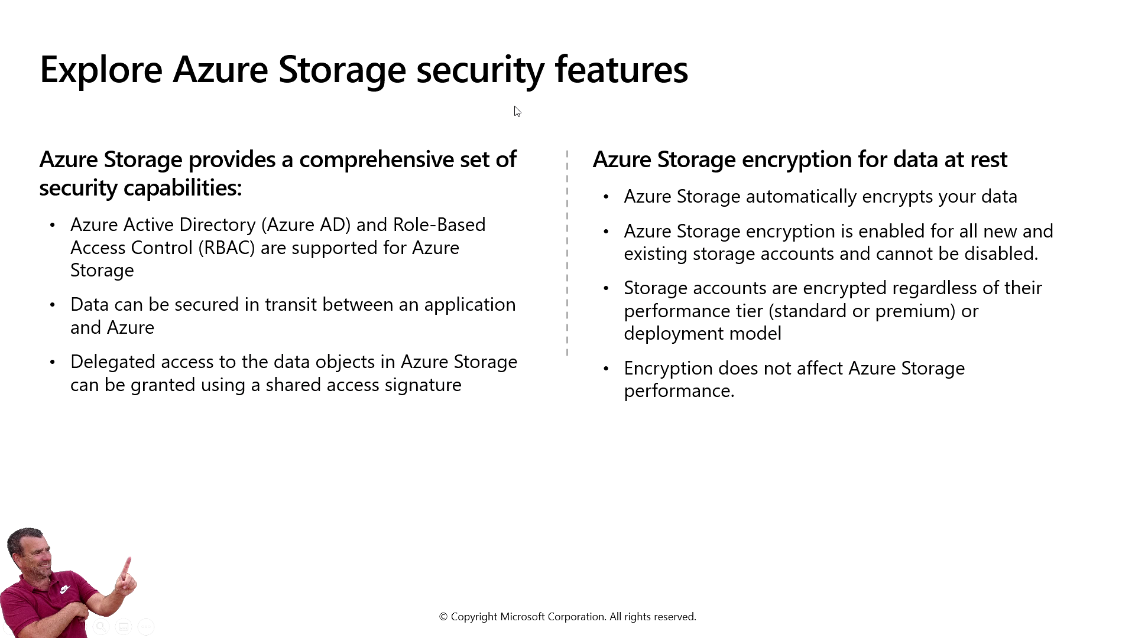
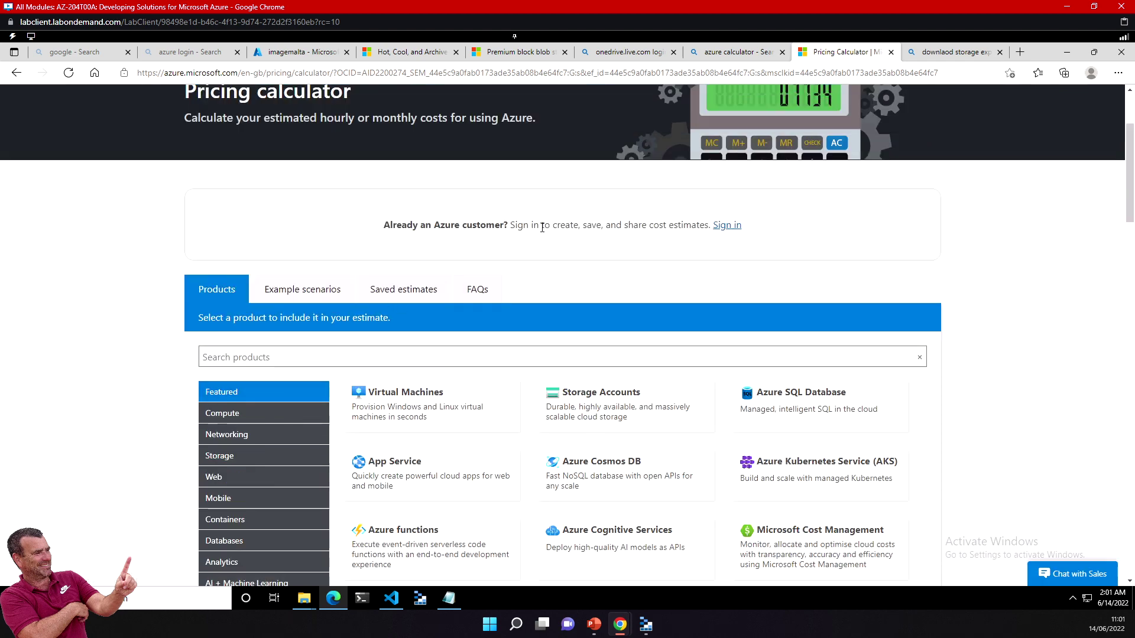
Step: Add a Storage Accounts item from Featured products, priced at US$20.80 average per month
{"action": "left_click", "coordinate": [642, 398]}
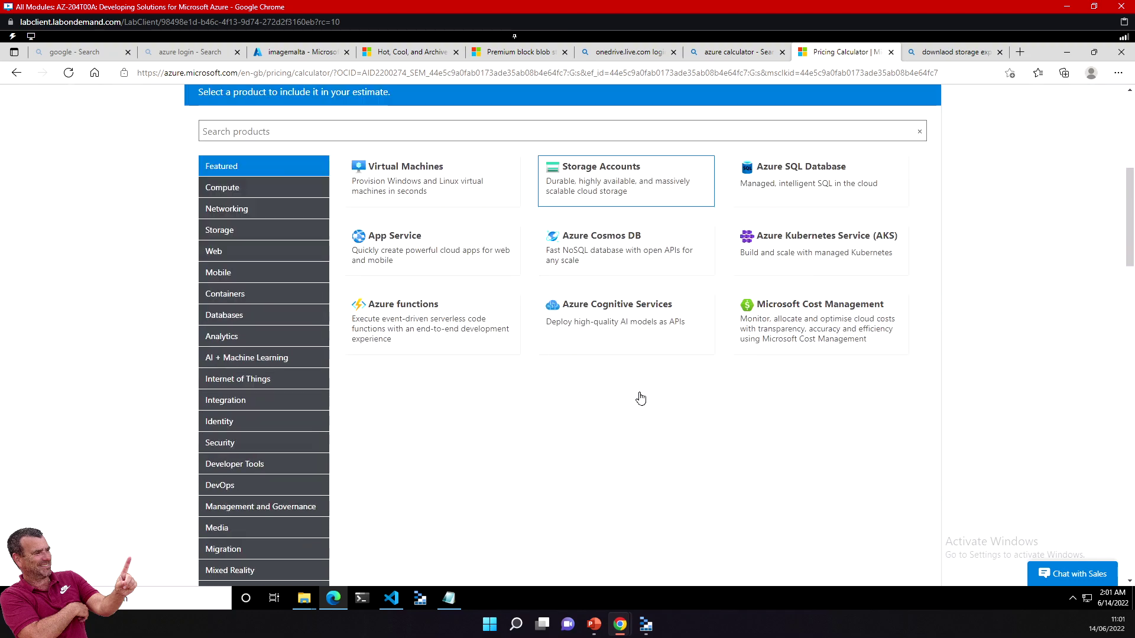
{"action": "scroll", "coordinate": [612, 397], "scroll_direction": "up", "scroll_amount": 15}
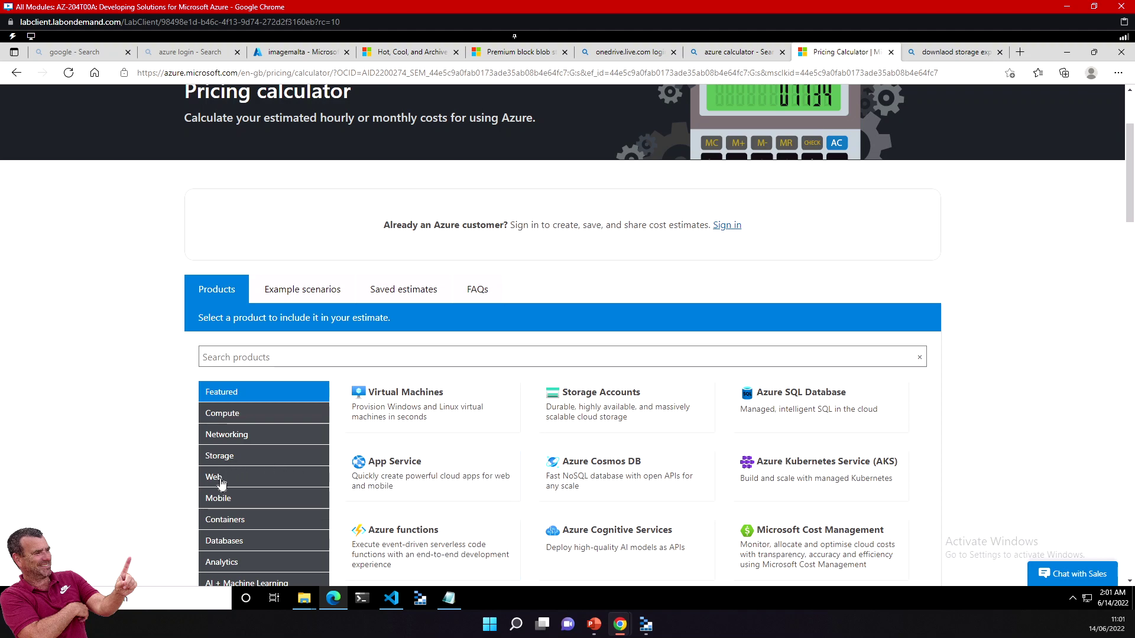
{"action": "left_click", "coordinate": [620, 408]}
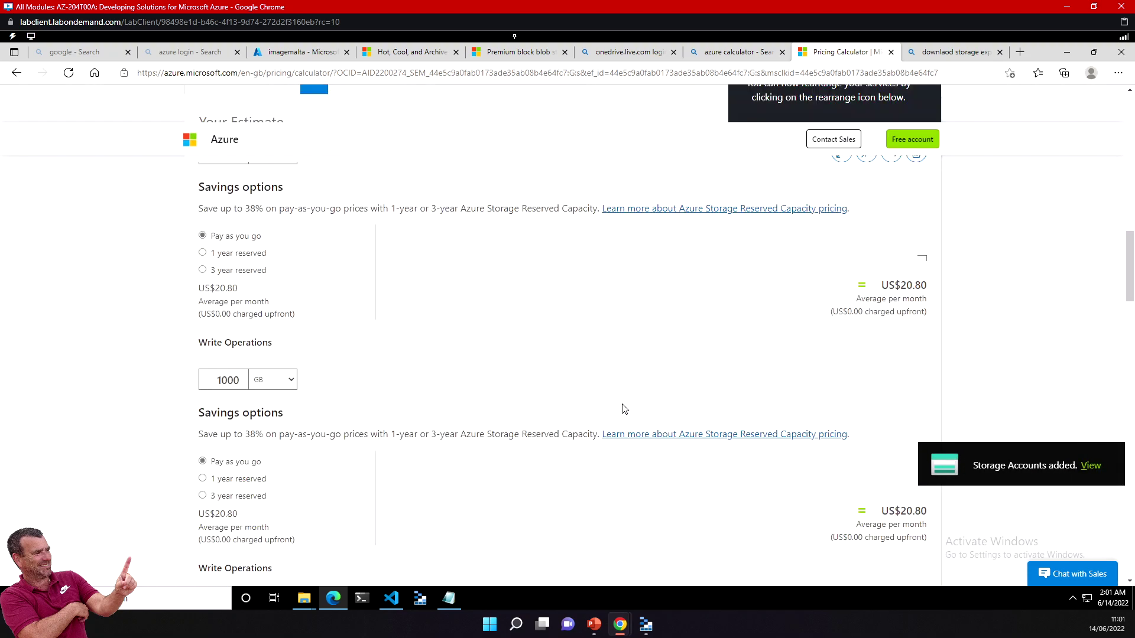
Step: Set the storage account's region to France Central, lowering the monthly total to US$20.43
{"action": "scroll", "coordinate": [342, 350], "scroll_direction": "up", "scroll_amount": 5}
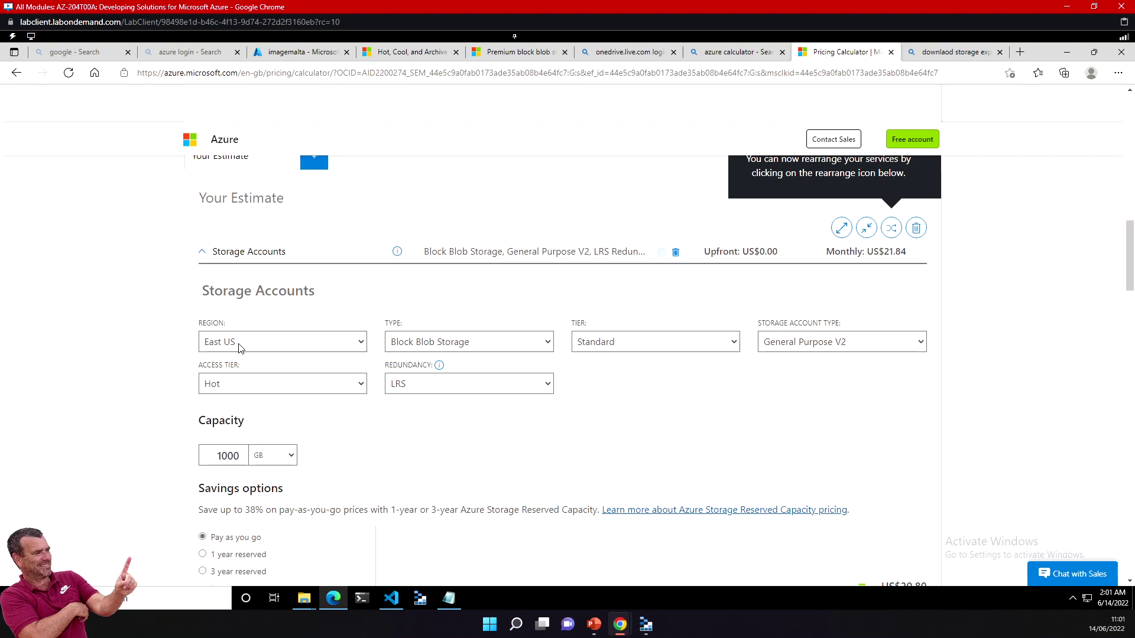
{"action": "left_click", "coordinate": [239, 348]}
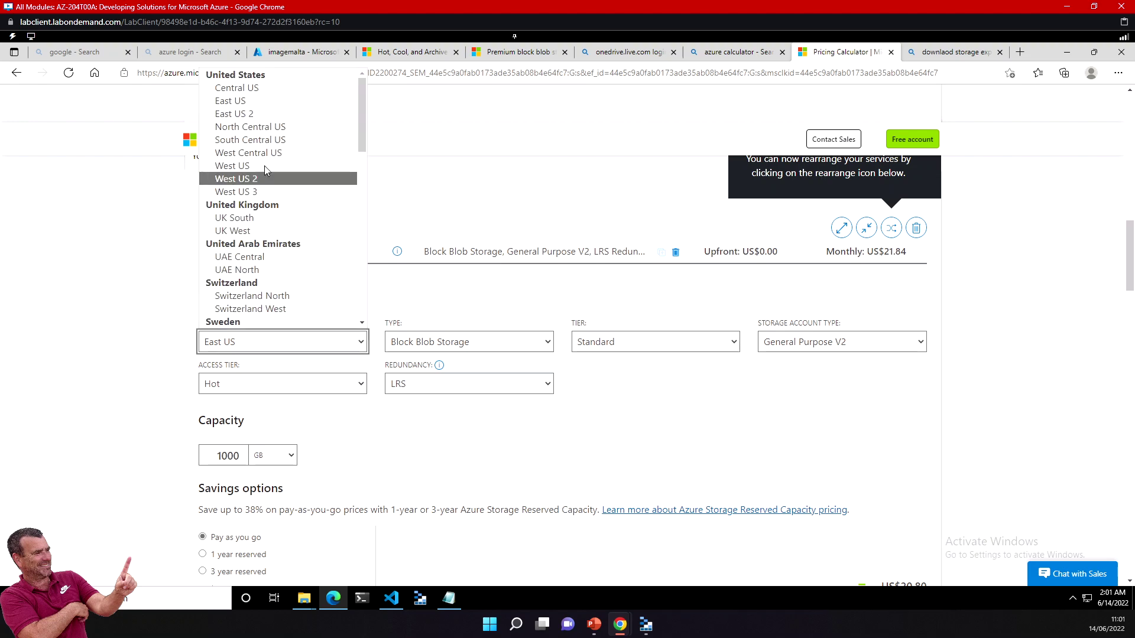
{"action": "scroll", "coordinate": [285, 210], "scroll_direction": "down", "scroll_amount": 5}
{"action": "scroll", "coordinate": [285, 209], "scroll_direction": "down", "scroll_amount": 5}
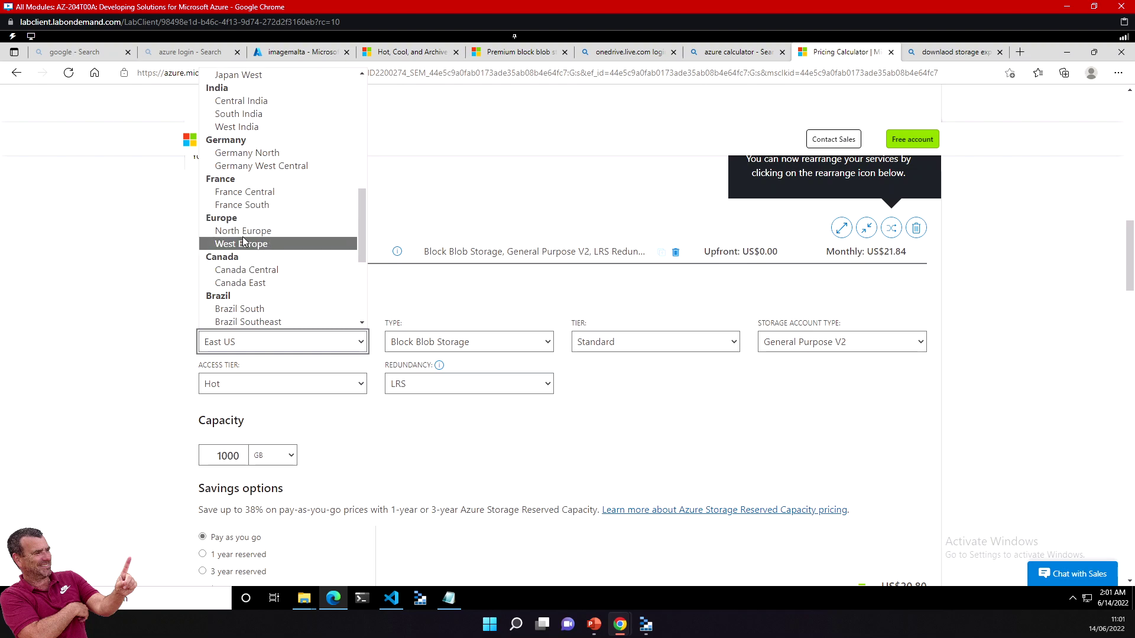
{"action": "left_click", "coordinate": [245, 193]}
{"action": "left_click", "coordinate": [452, 343]}
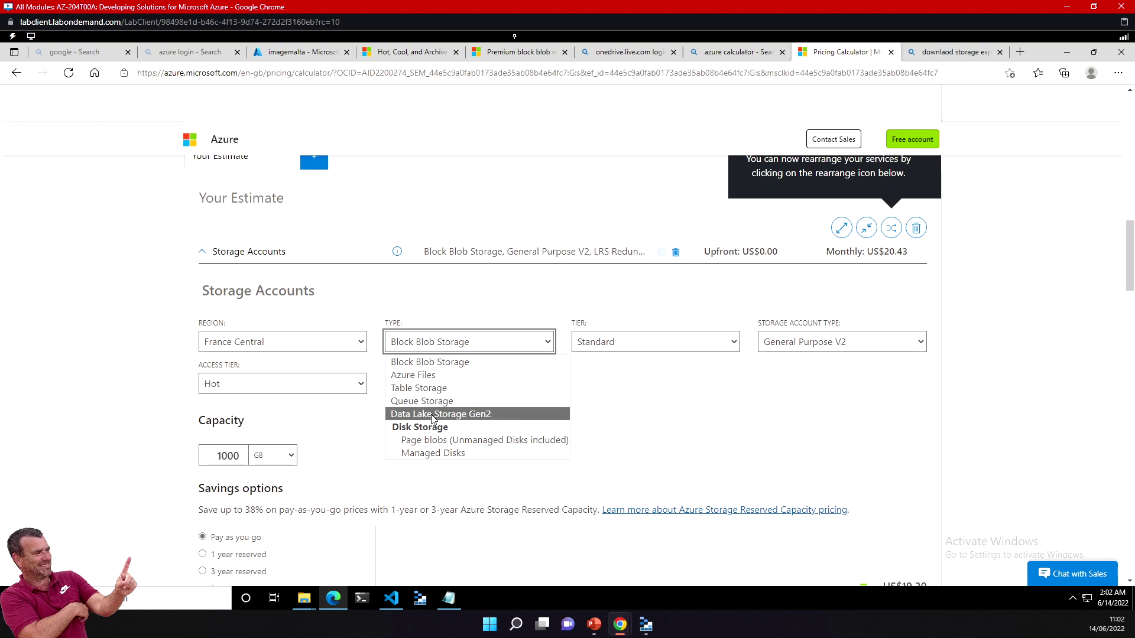
{"action": "left_click", "coordinate": [431, 363]}
{"action": "left_click", "coordinate": [623, 343]}
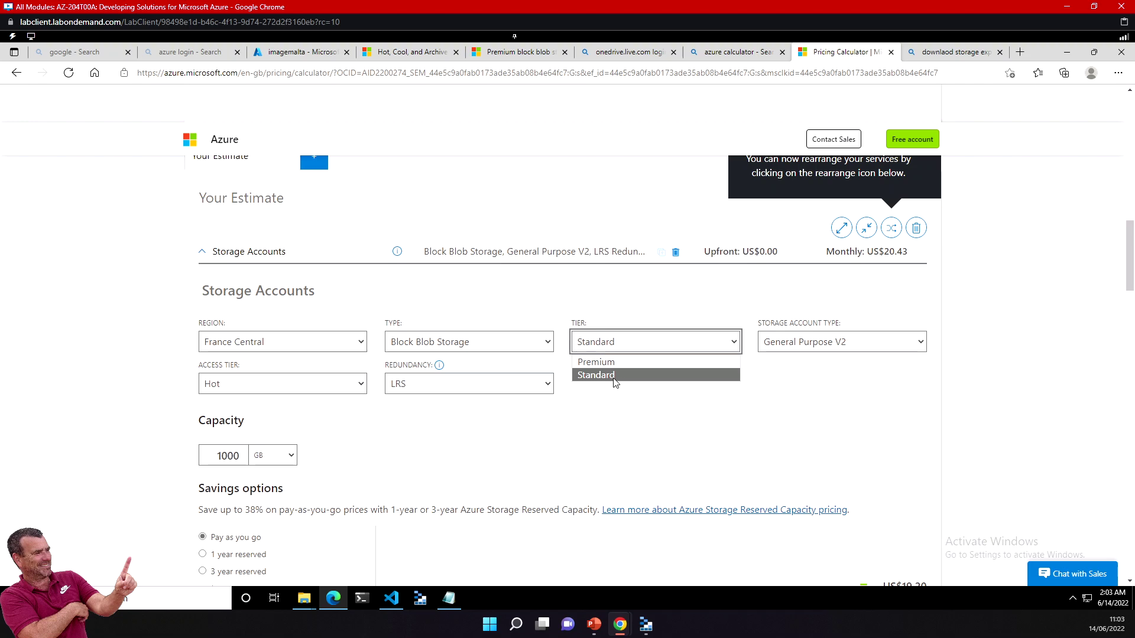
{"action": "left_click", "coordinate": [592, 376]}
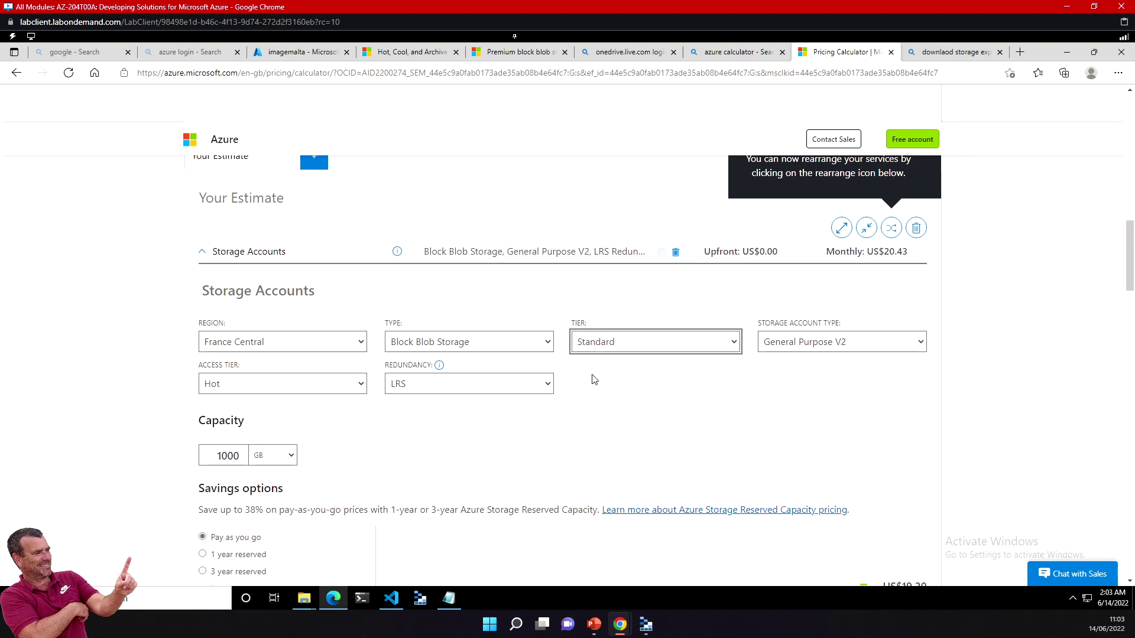
{"action": "left_click", "coordinate": [613, 347]}
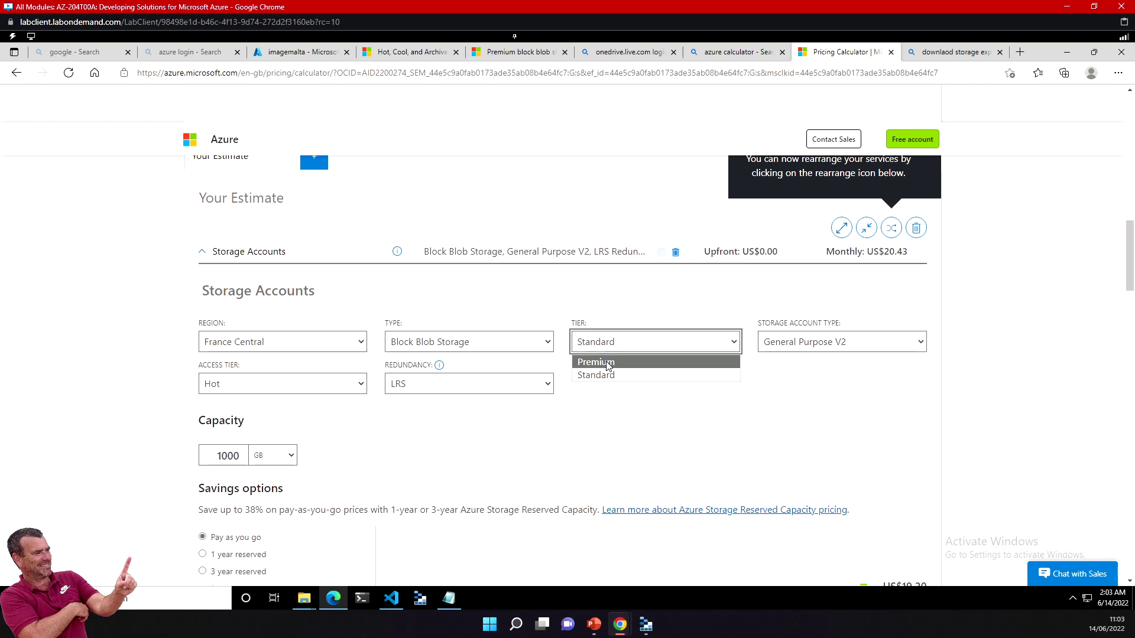
{"action": "left_click", "coordinate": [596, 375]}
{"action": "left_click", "coordinate": [825, 344]}
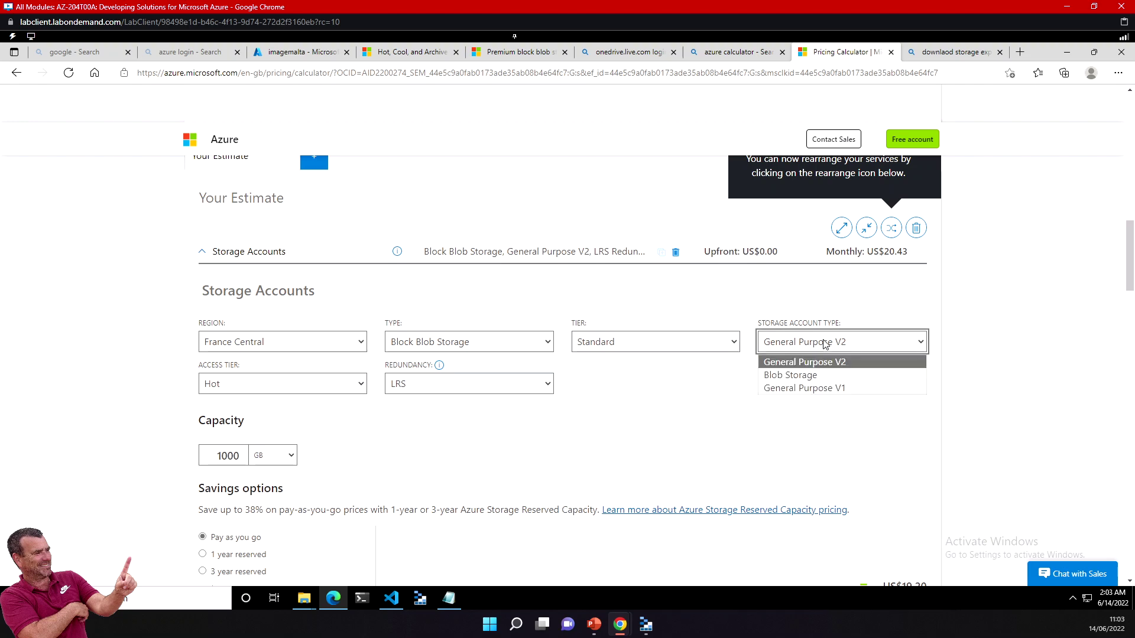
{"action": "left_click", "coordinate": [803, 365]}
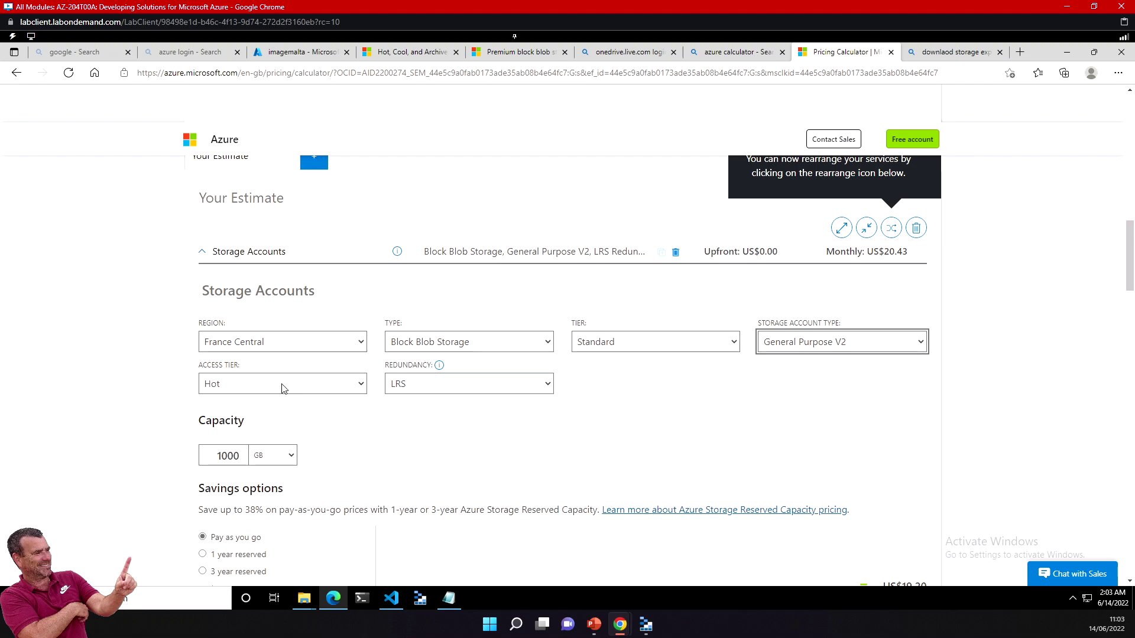
{"action": "left_click", "coordinate": [245, 387]}
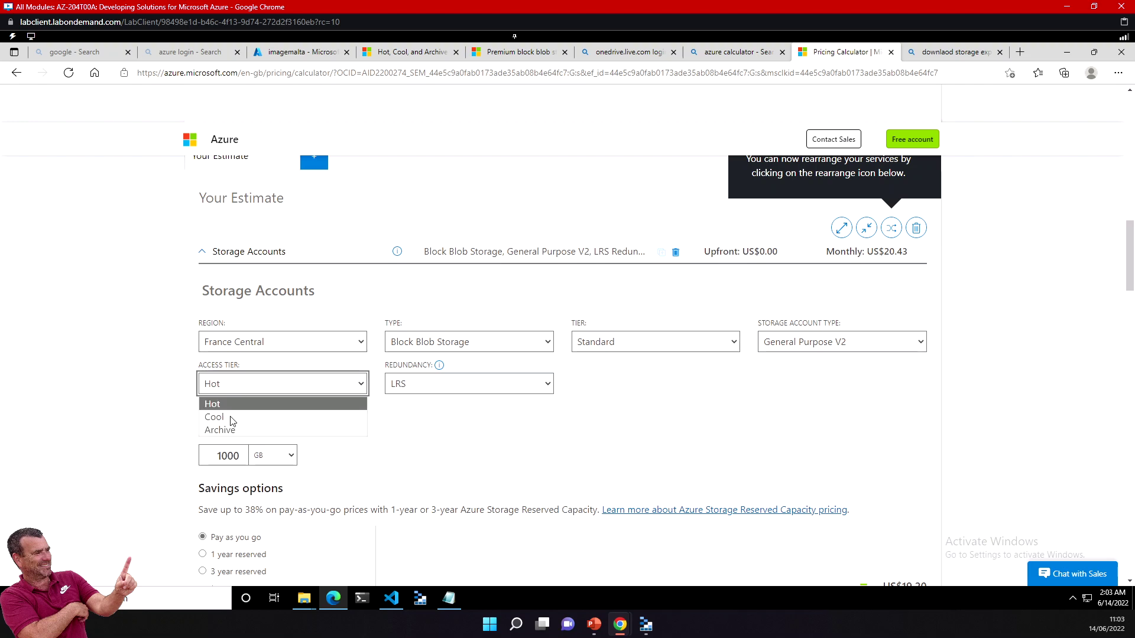
{"action": "left_click", "coordinate": [284, 388]}
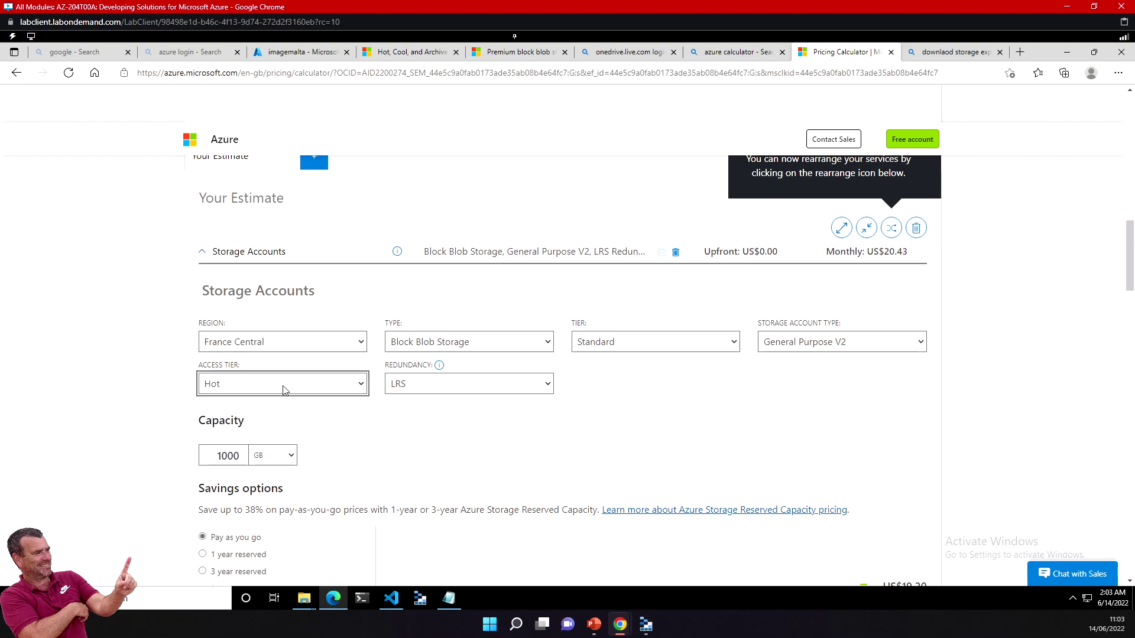
{"action": "left_click", "coordinate": [426, 386]}
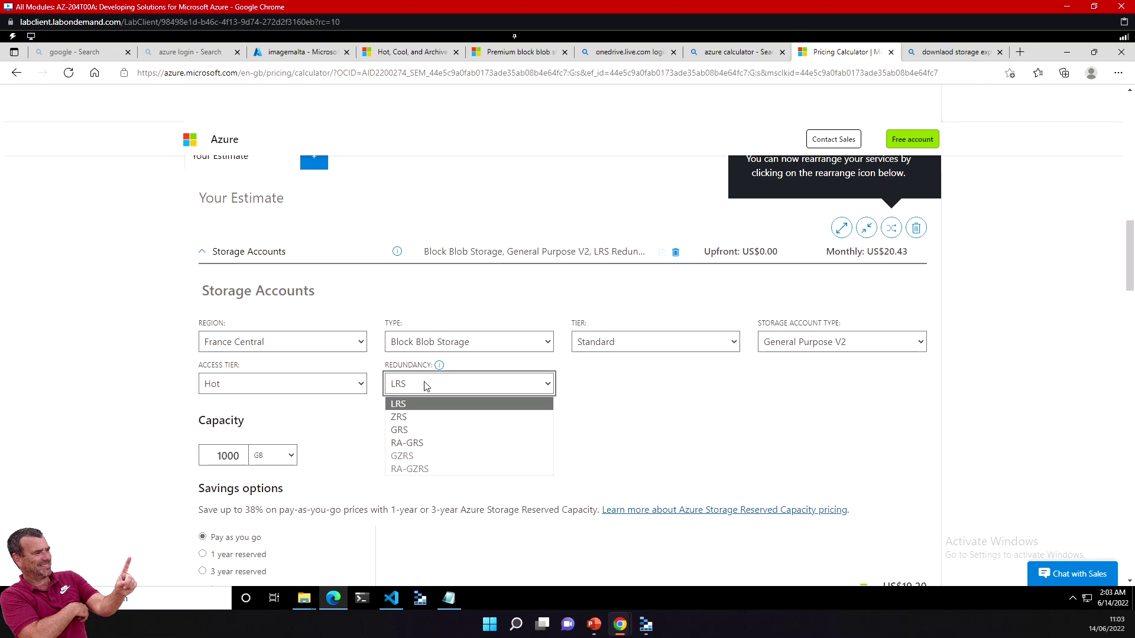
{"action": "left_click", "coordinate": [405, 405]}
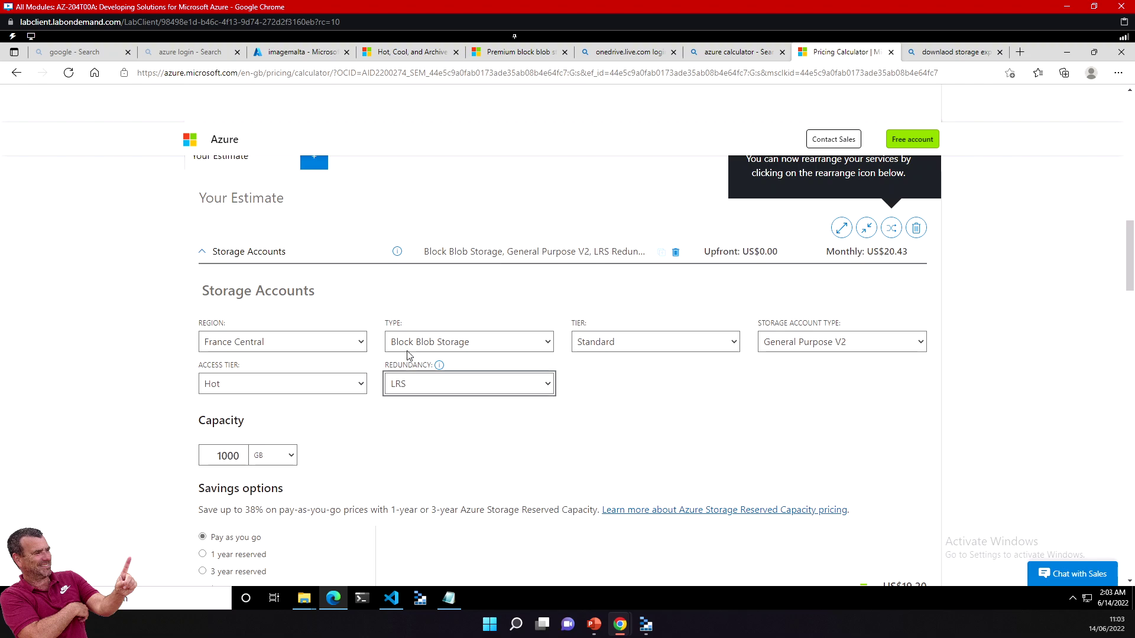
{"action": "left_click", "coordinate": [420, 444]}
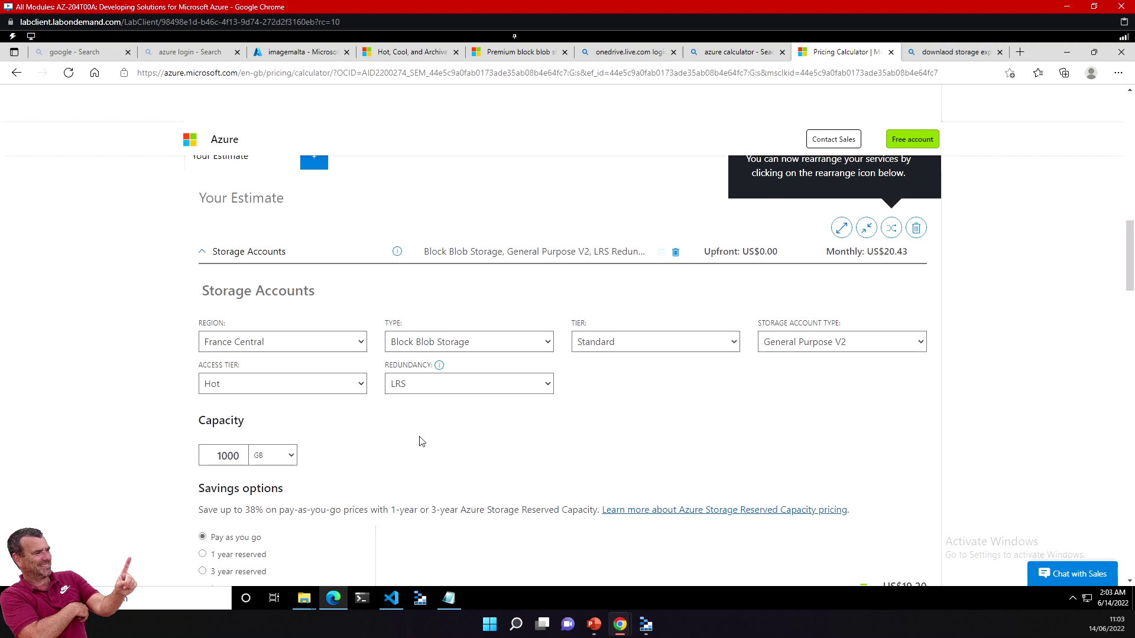
{"action": "scroll", "coordinate": [421, 437], "scroll_direction": "down", "scroll_amount": 3}
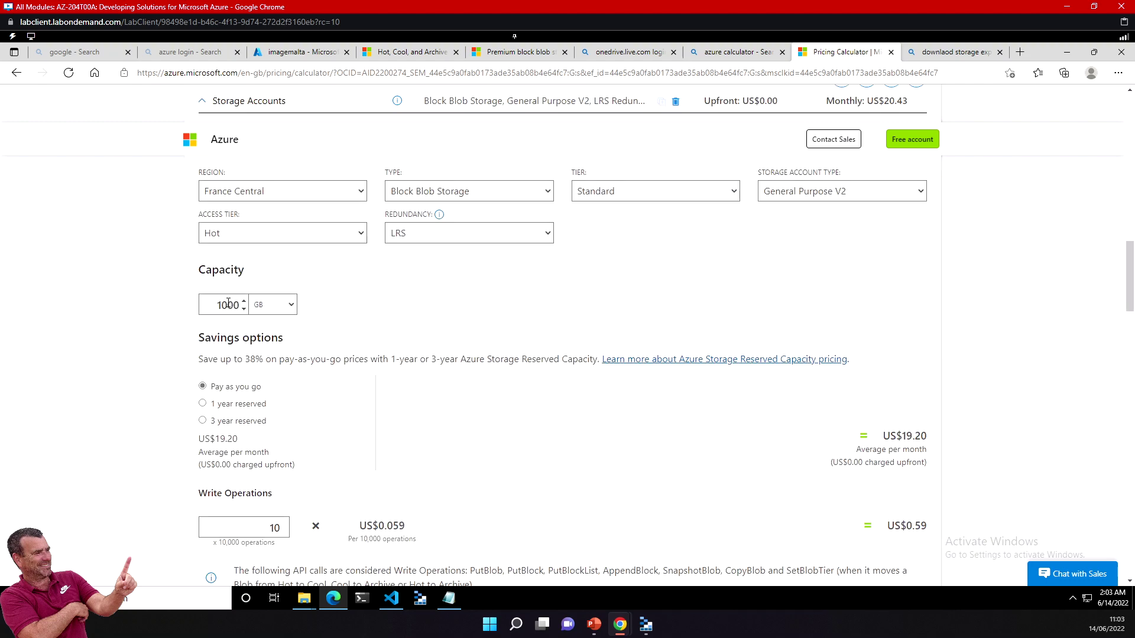
{"action": "left_click", "coordinate": [292, 306]}
{"action": "left_click", "coordinate": [258, 332]}
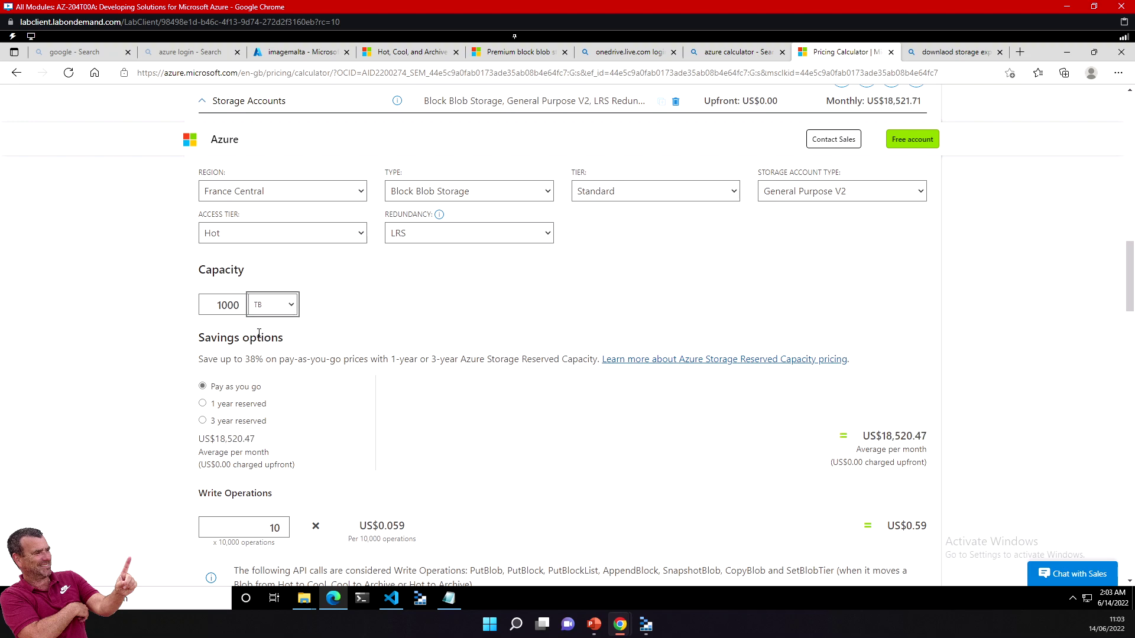
{"action": "left_click", "coordinate": [292, 306]}
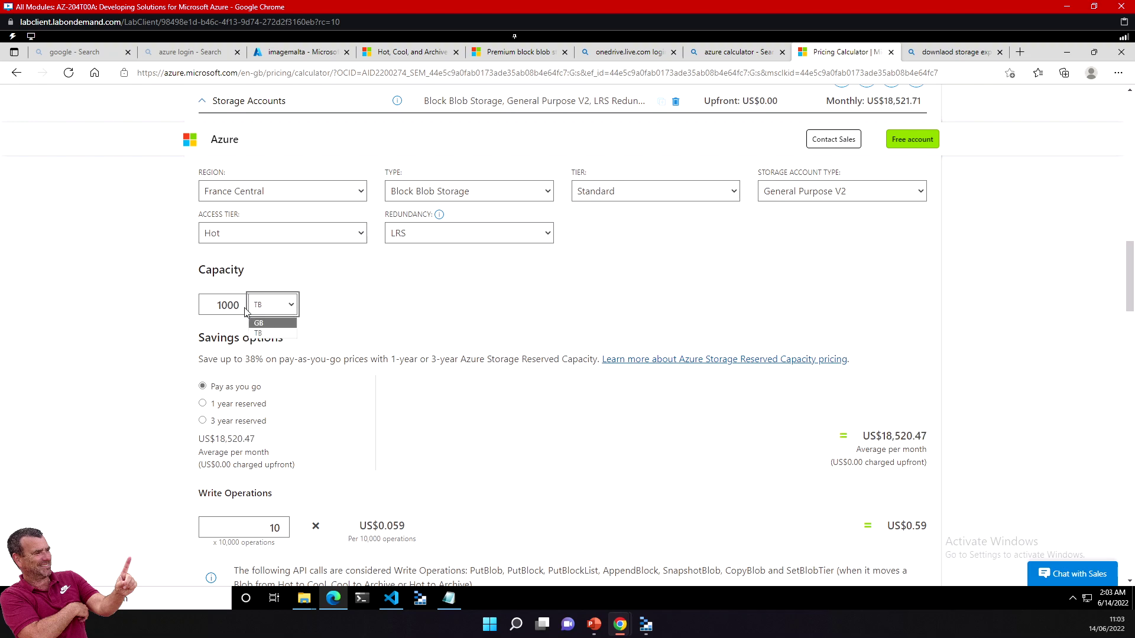
{"action": "left_click_drag", "start_coordinate": [876, 436], "coordinate": [899, 436]}
{"action": "left_click", "coordinate": [291, 306]}
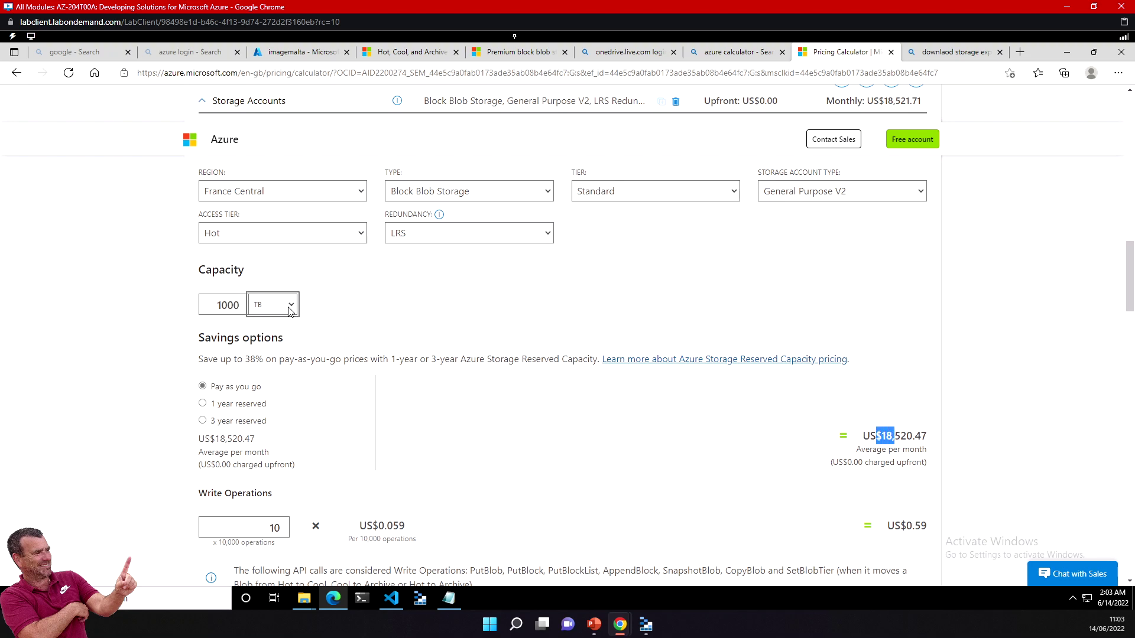
{"action": "left_click", "coordinate": [270, 323]}
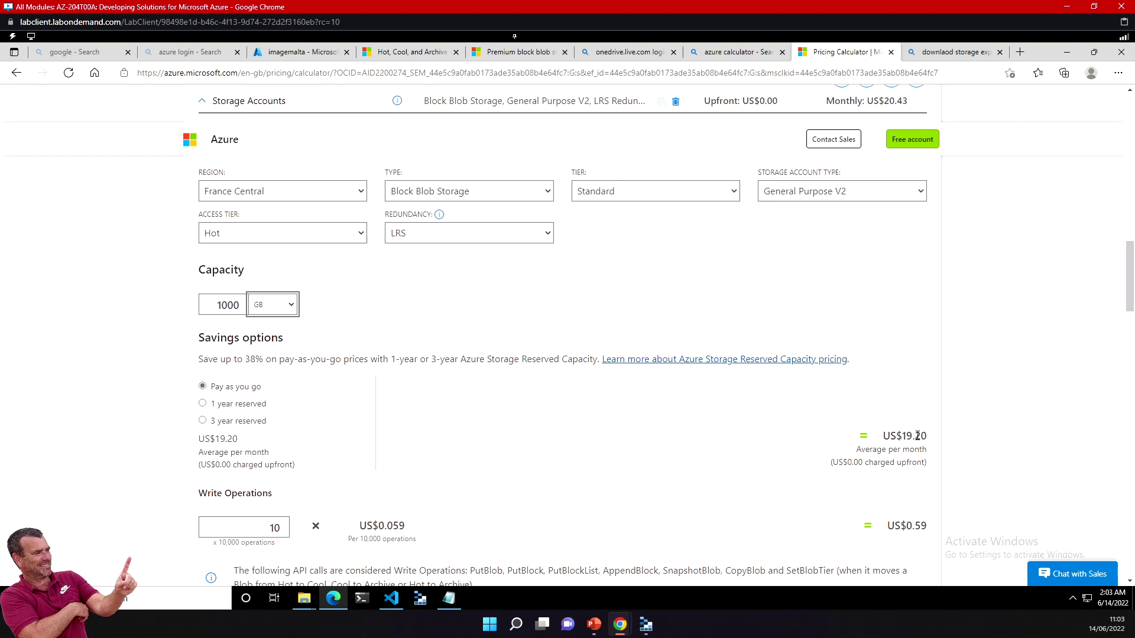
{"action": "left_click_drag", "start_coordinate": [891, 436], "coordinate": [906, 435]}
{"action": "scroll", "coordinate": [244, 524], "scroll_direction": "down", "scroll_amount": 3}
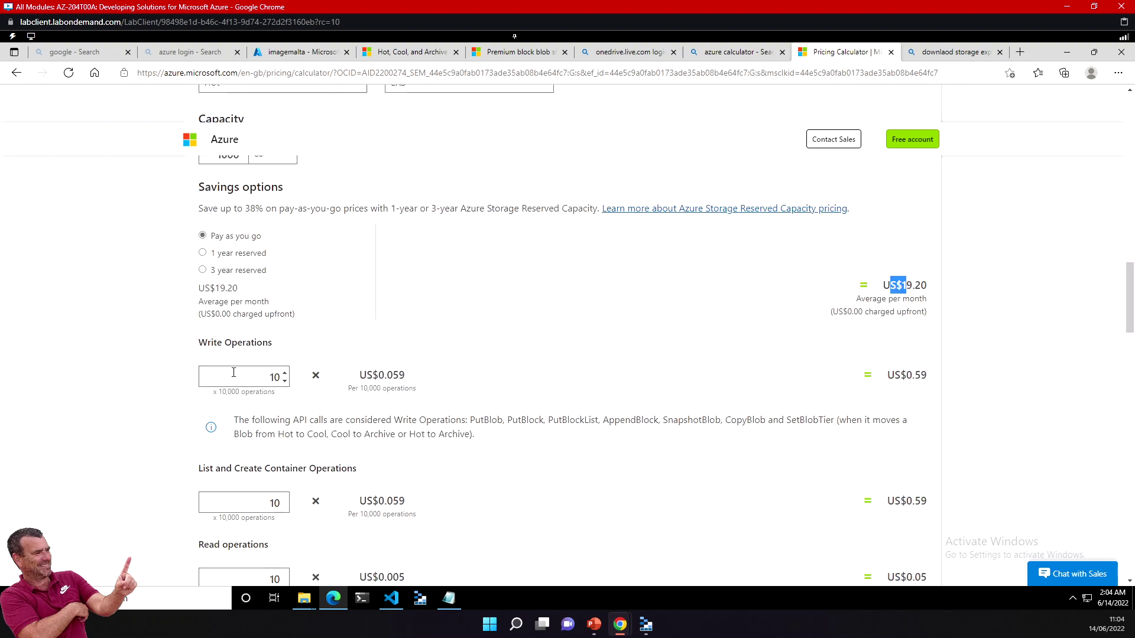
{"action": "scroll", "coordinate": [247, 423], "scroll_direction": "down", "scroll_amount": 3}
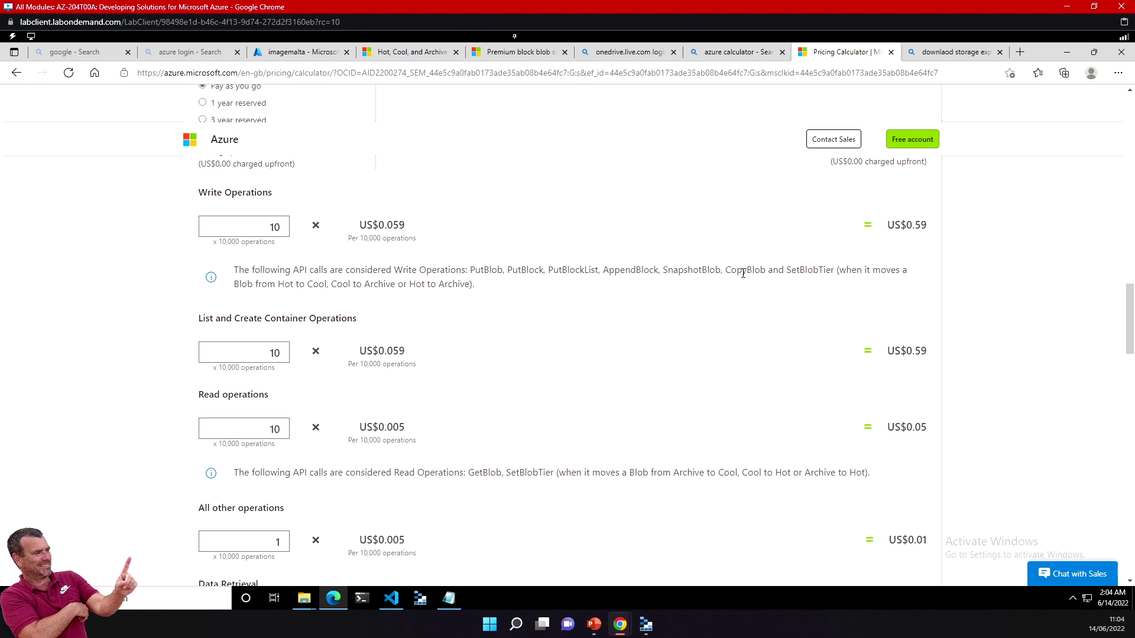
{"action": "left_click_drag", "start_coordinate": [737, 270], "coordinate": [766, 269]}
{"action": "left_click_drag", "start_coordinate": [520, 269], "coordinate": [565, 268]}
Step: Change the Block Blob capacity from 1000 GB to 20 TB
{"action": "scroll", "coordinate": [313, 285], "scroll_direction": "up", "scroll_amount": 2}
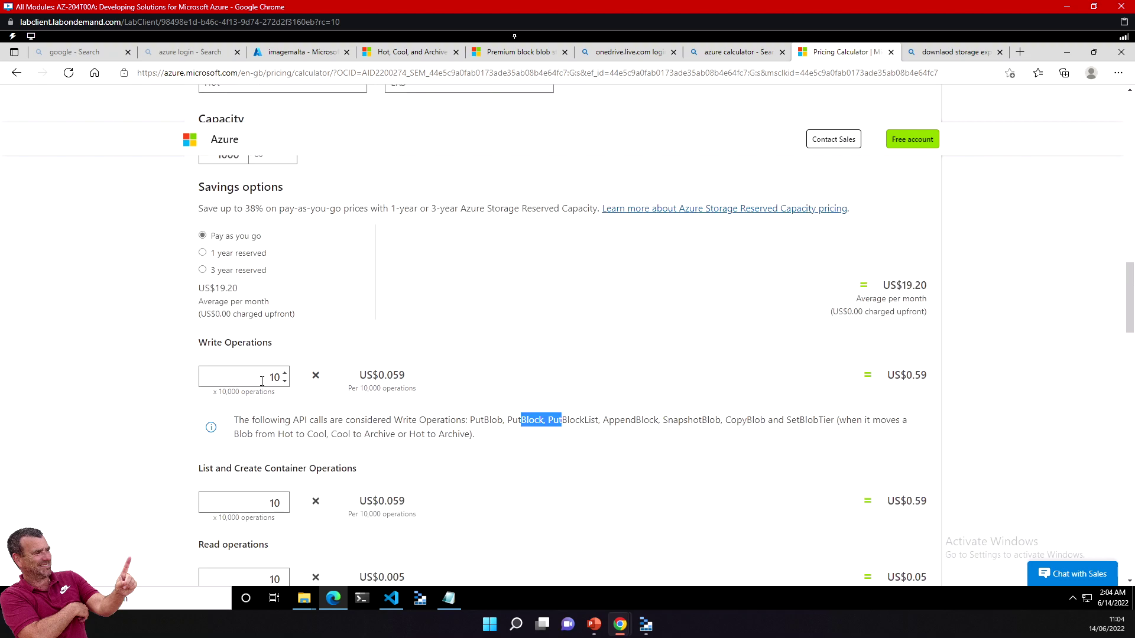
{"action": "scroll", "coordinate": [278, 293], "scroll_direction": "up", "scroll_amount": 2}
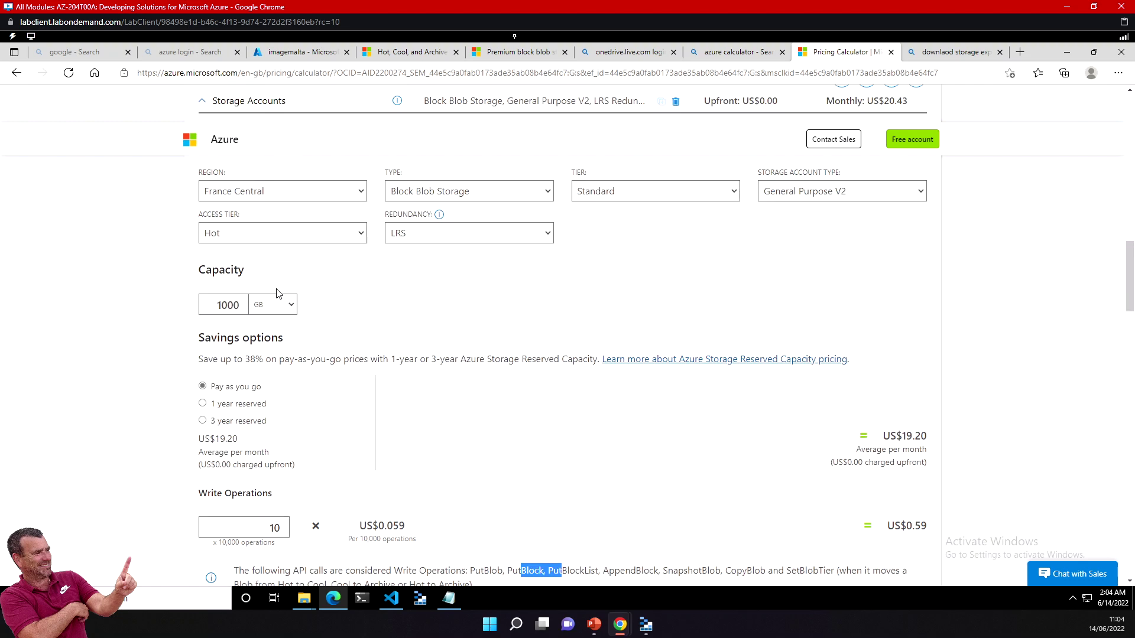
{"action": "left_click", "coordinate": [288, 307]}
{"action": "left_click", "coordinate": [266, 333]}
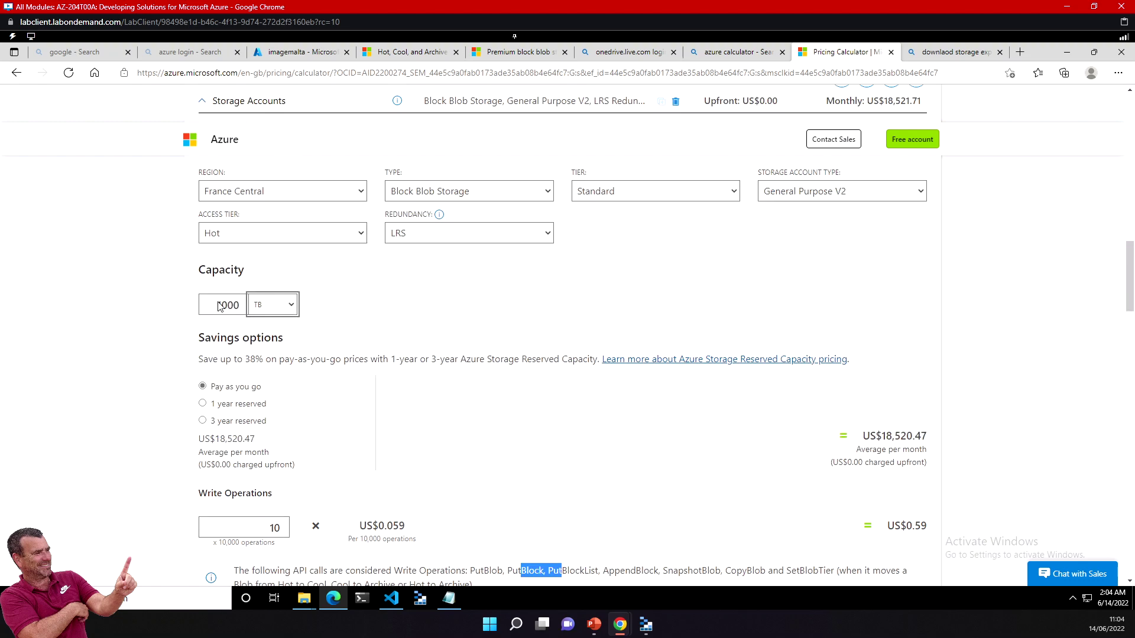
{"action": "double_click", "coordinate": [224, 305]}
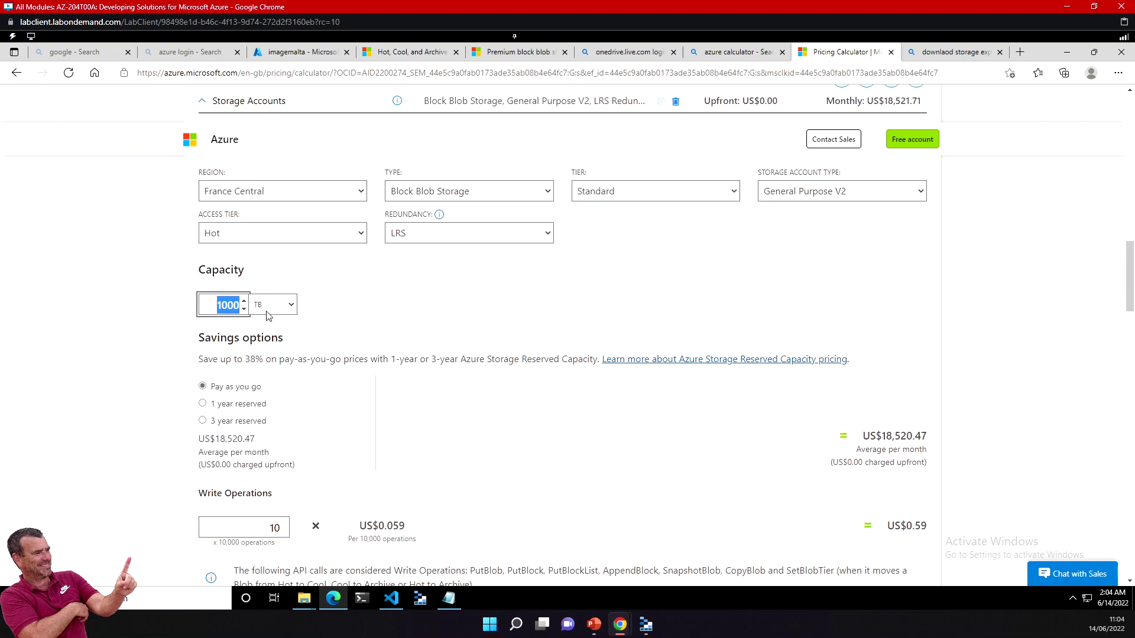
{"action": "type", "text": "20"}
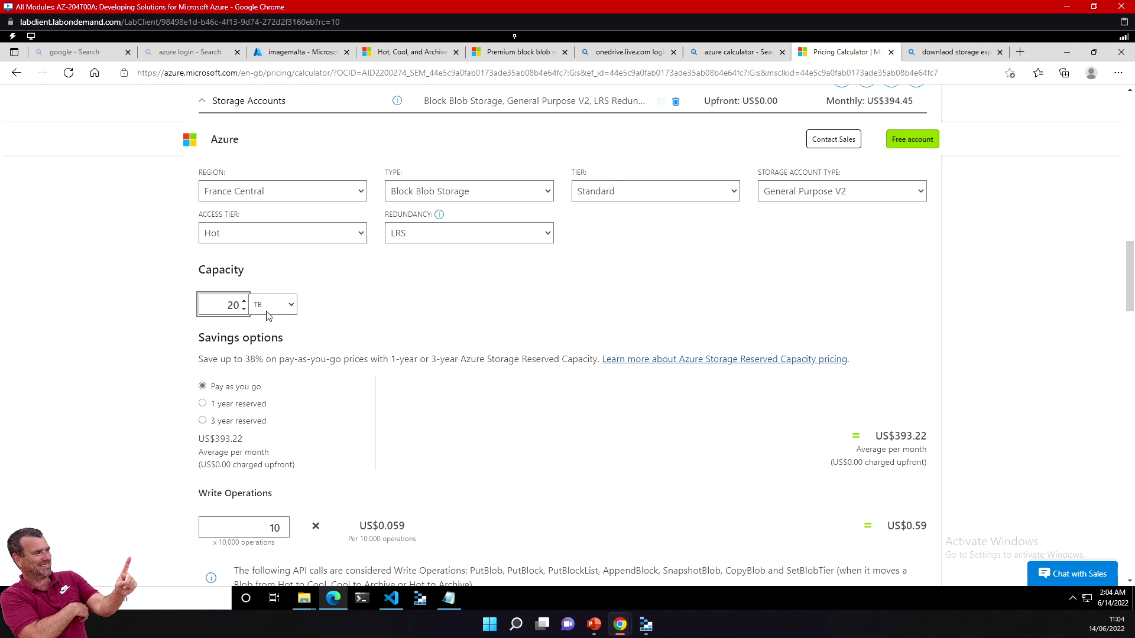
{"action": "left_click", "coordinate": [884, 436]}
Step: Highlight the resulting US$393.22 monthly storage price
{"action": "left_click_drag", "start_coordinate": [885, 436], "coordinate": [914, 436]}
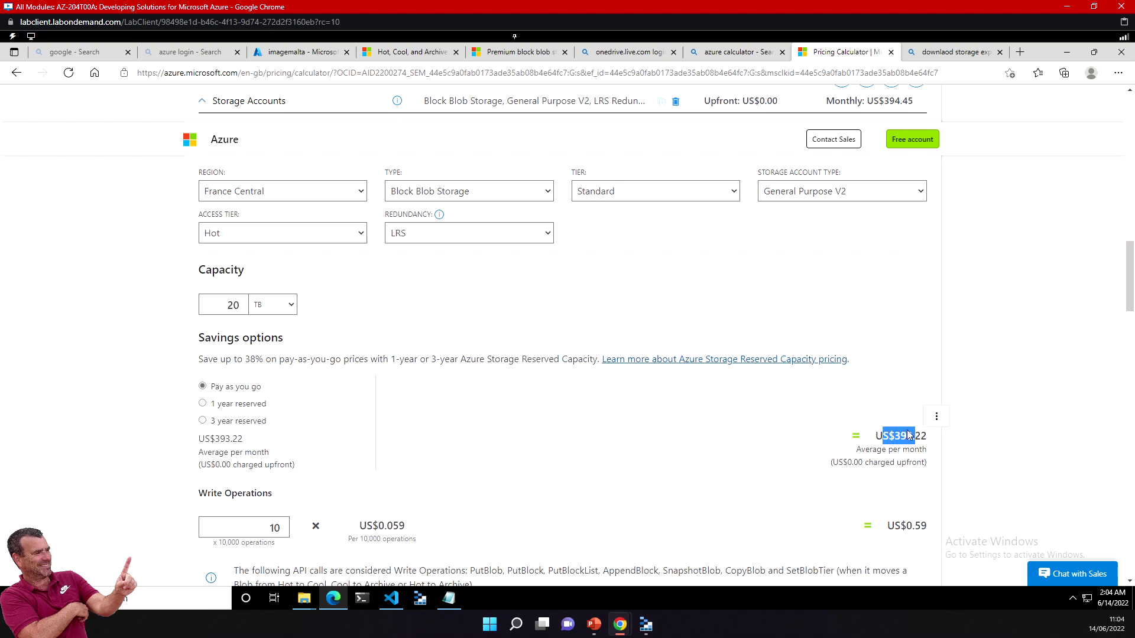
{"action": "left_click", "coordinate": [902, 435]}
{"action": "left_click_drag", "start_coordinate": [883, 437], "coordinate": [932, 438]}
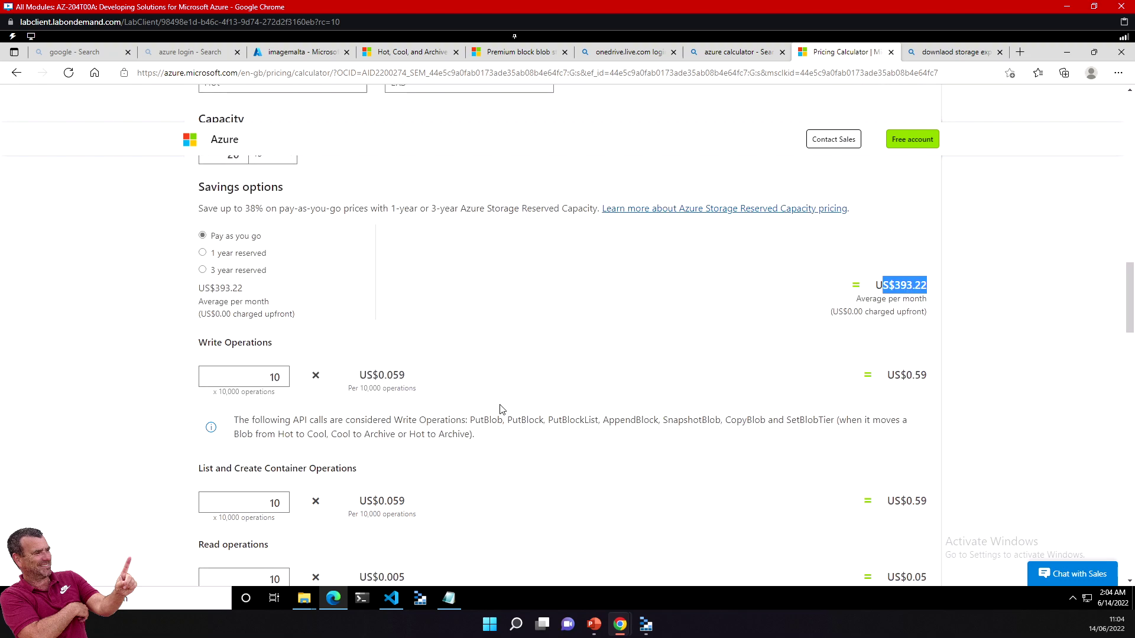
{"action": "scroll", "coordinate": [500, 409], "scroll_direction": "down", "scroll_amount": 15}
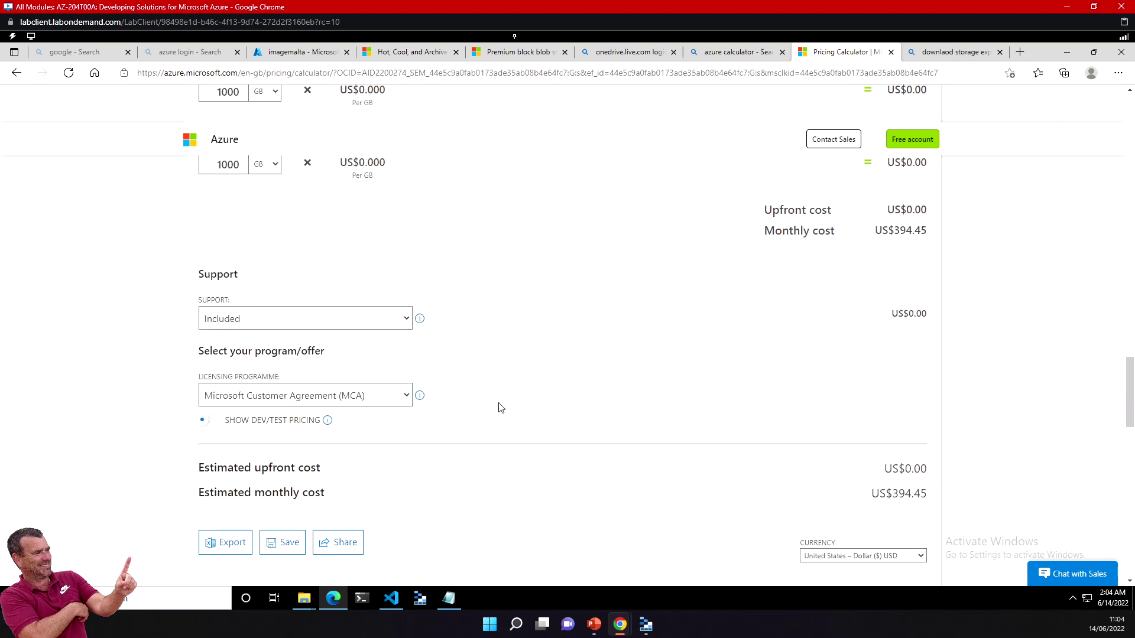
{"action": "left_click", "coordinate": [267, 324]}
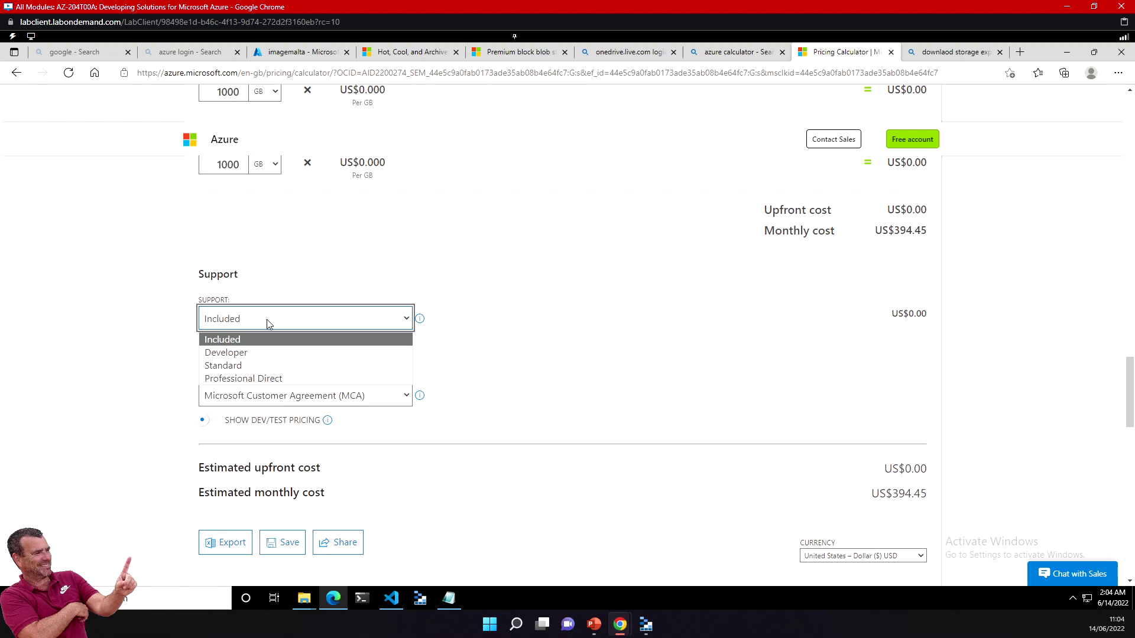
{"action": "left_click", "coordinate": [267, 324]}
{"action": "left_click", "coordinate": [267, 324]}
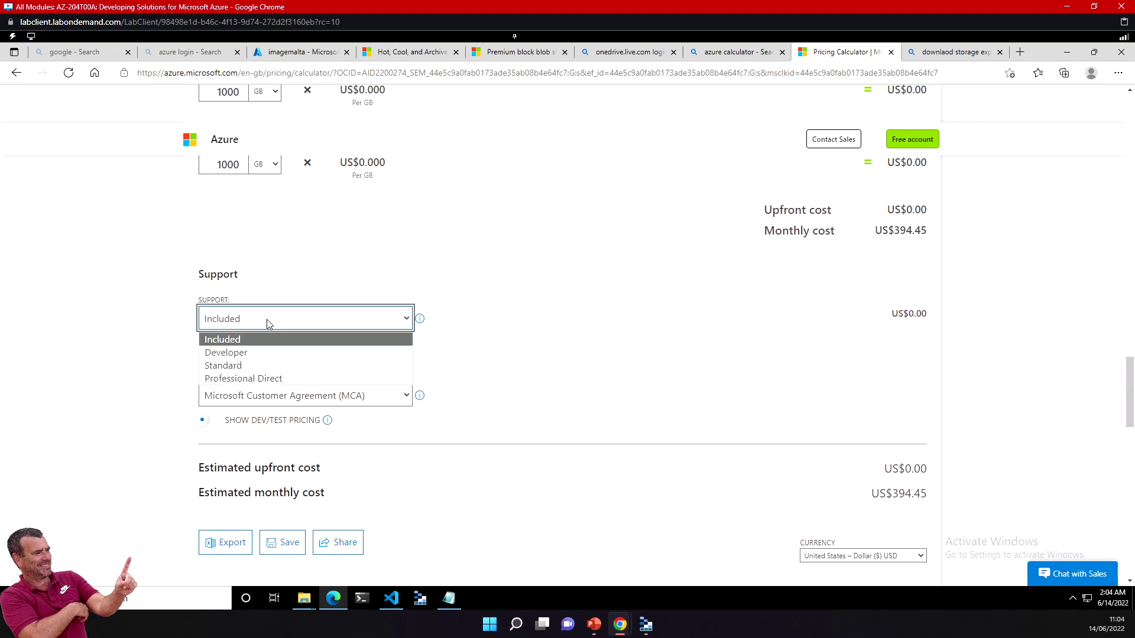
{"action": "left_click", "coordinate": [246, 379]}
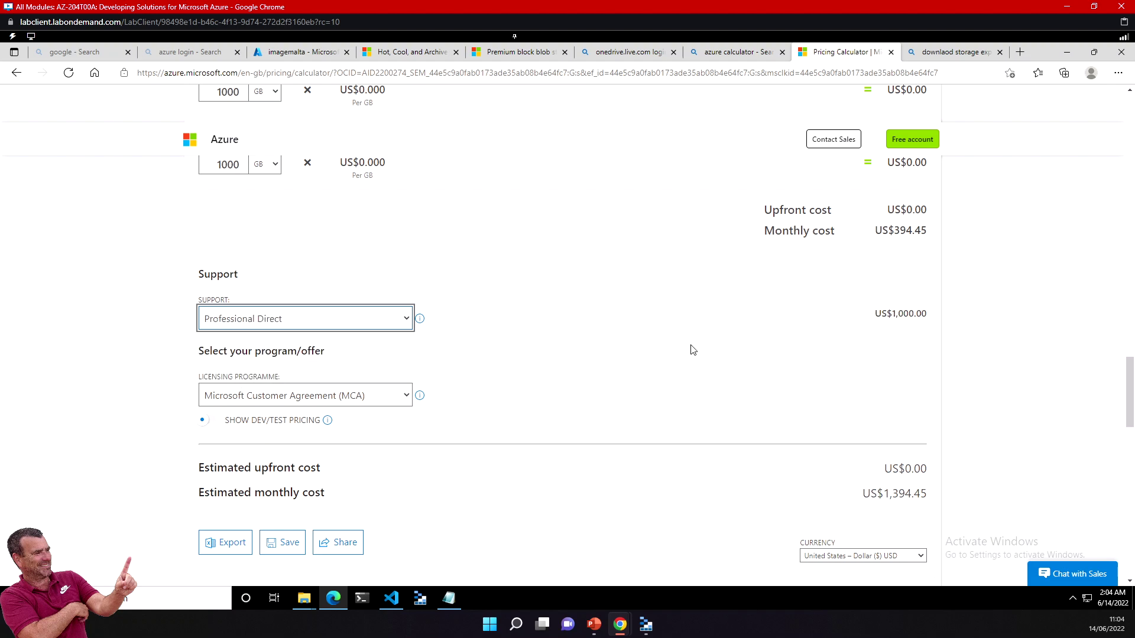
{"action": "left_click_drag", "start_coordinate": [885, 313], "coordinate": [901, 313]}
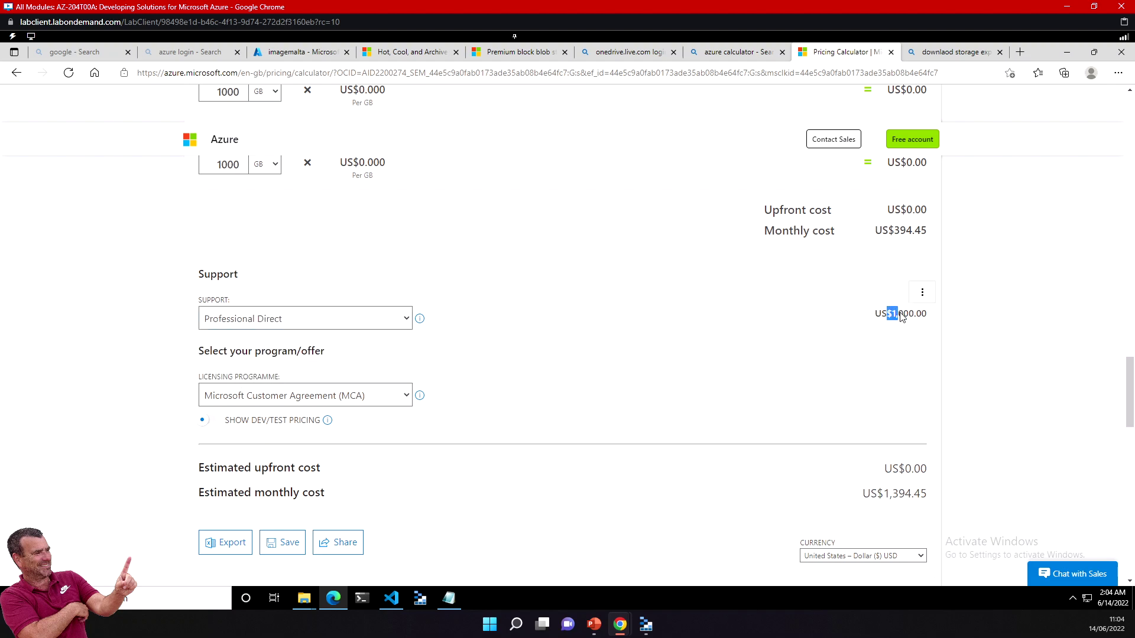
{"action": "left_click", "coordinate": [287, 321]}
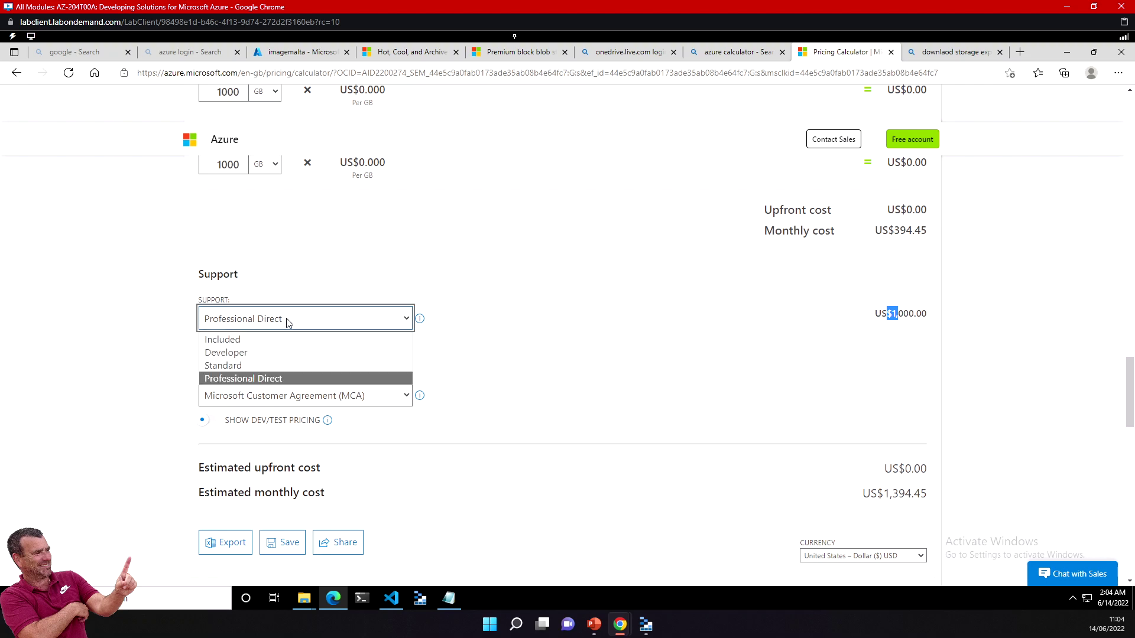
{"action": "key", "text": "Escape"}
{"action": "key", "text": "Up"}
{"action": "key", "text": "Up"}
{"action": "key", "text": "Up"}
{"action": "left_click", "coordinate": [560, 263]}
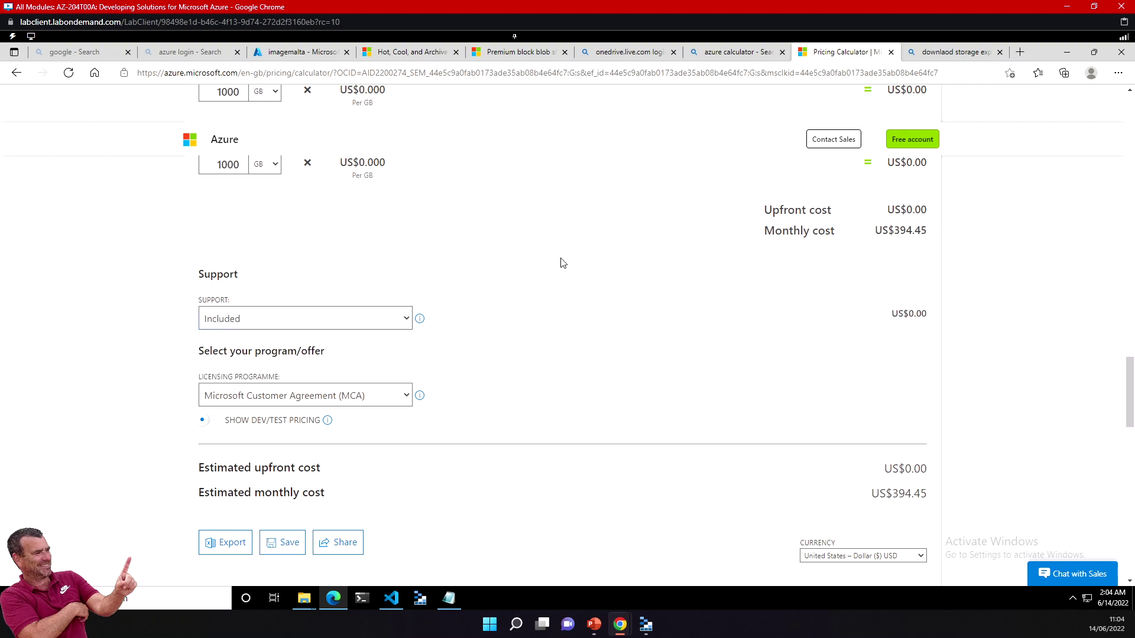
{"action": "scroll", "coordinate": [583, 330], "scroll_direction": "down", "scroll_amount": 6}
{"action": "scroll", "coordinate": [582, 329], "scroll_direction": "up", "scroll_amount": 20}
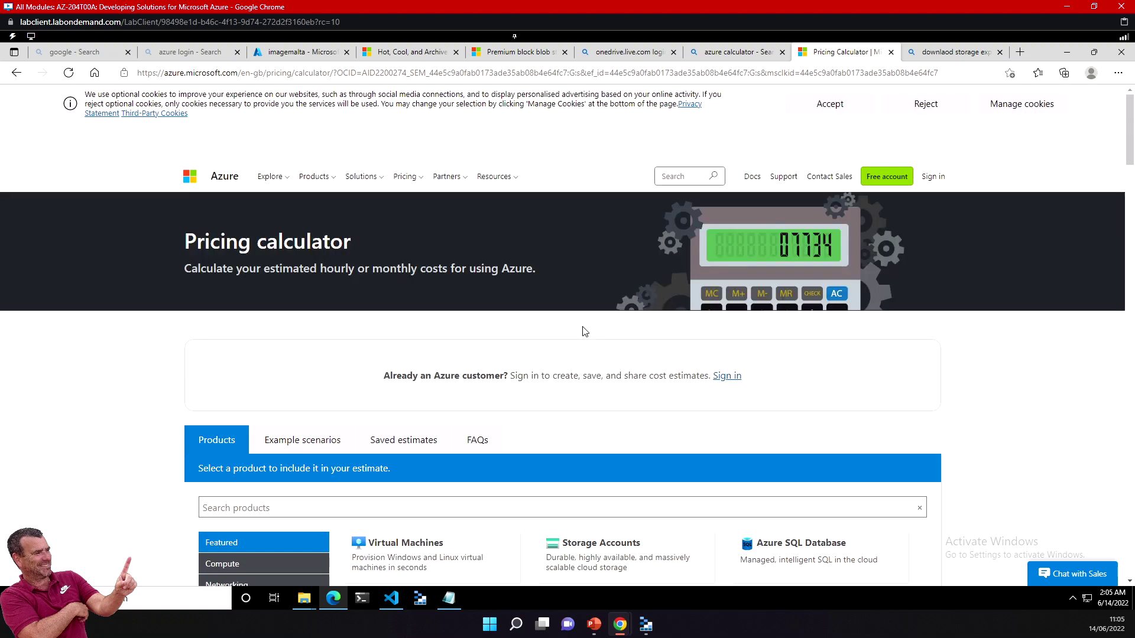
Step: Open and dismiss the Chat with Sales panel, then switch to the PowerPoint lifecycle slide
{"action": "scroll", "coordinate": [583, 331], "scroll_direction": "down", "scroll_amount": 3}
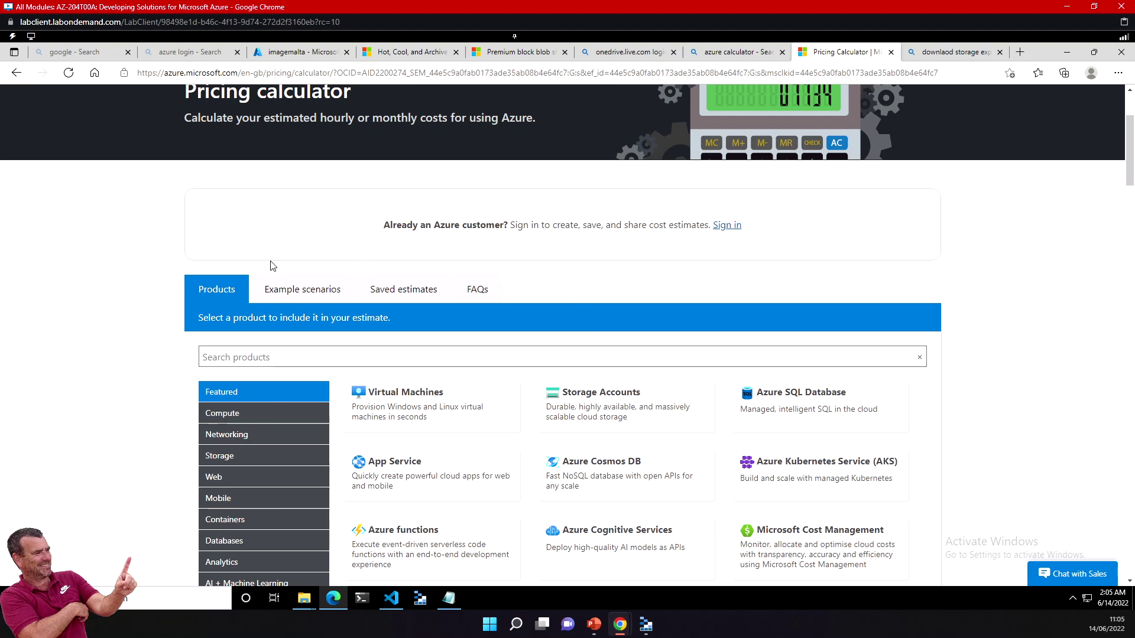
{"action": "left_click", "coordinate": [1066, 574]}
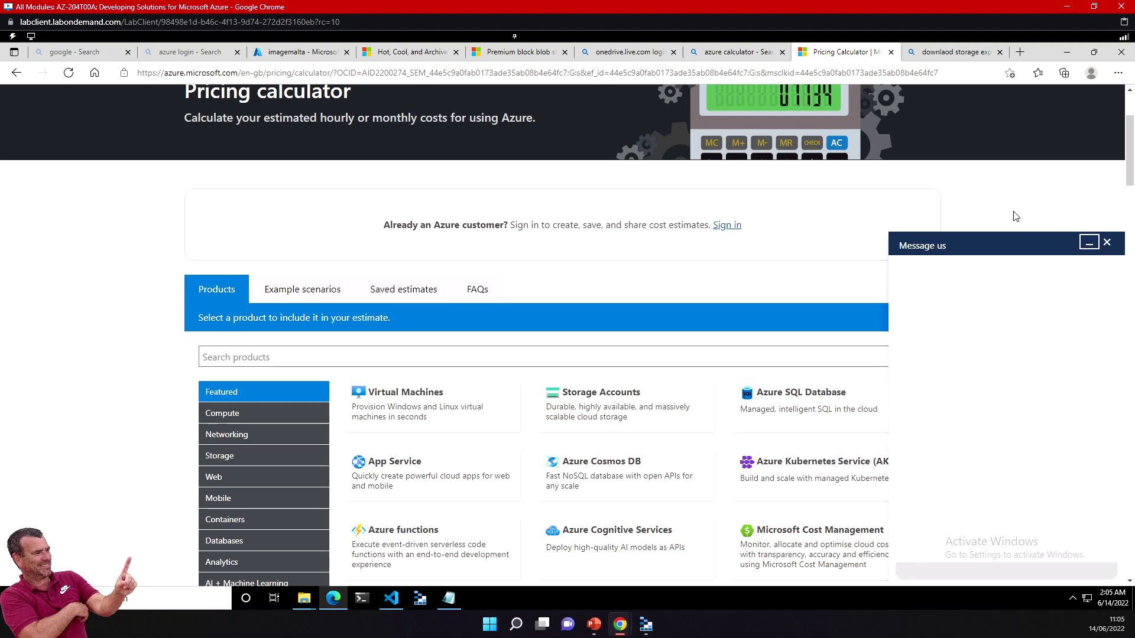
{"action": "left_click", "coordinate": [1085, 237]}
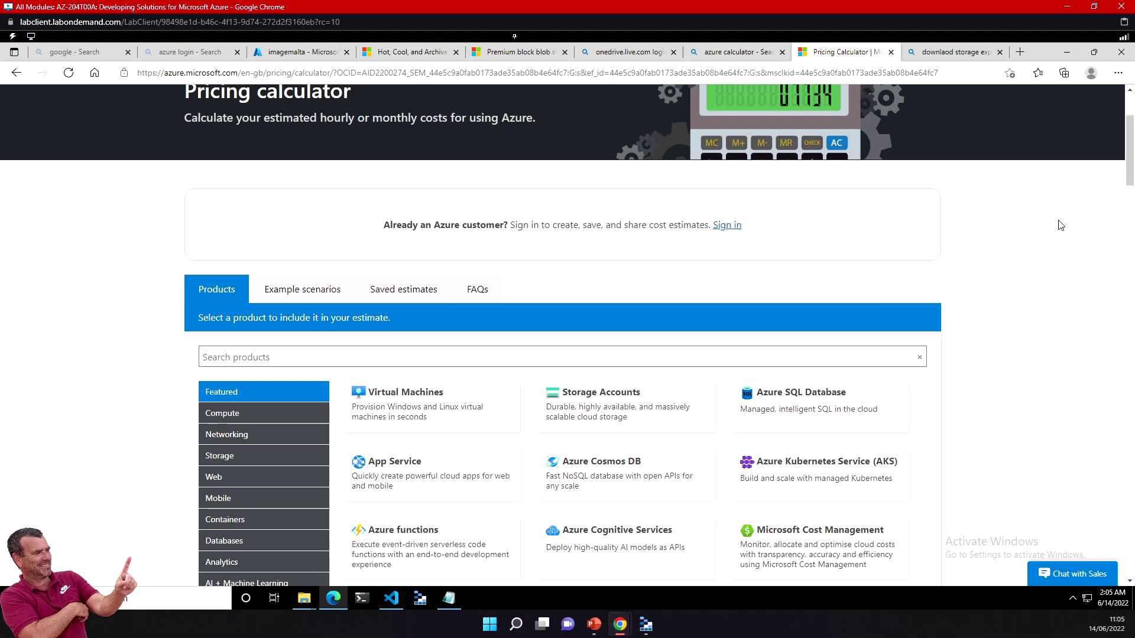
{"action": "left_click", "coordinate": [594, 624]}
{"action": "left_click", "coordinate": [609, 328]}
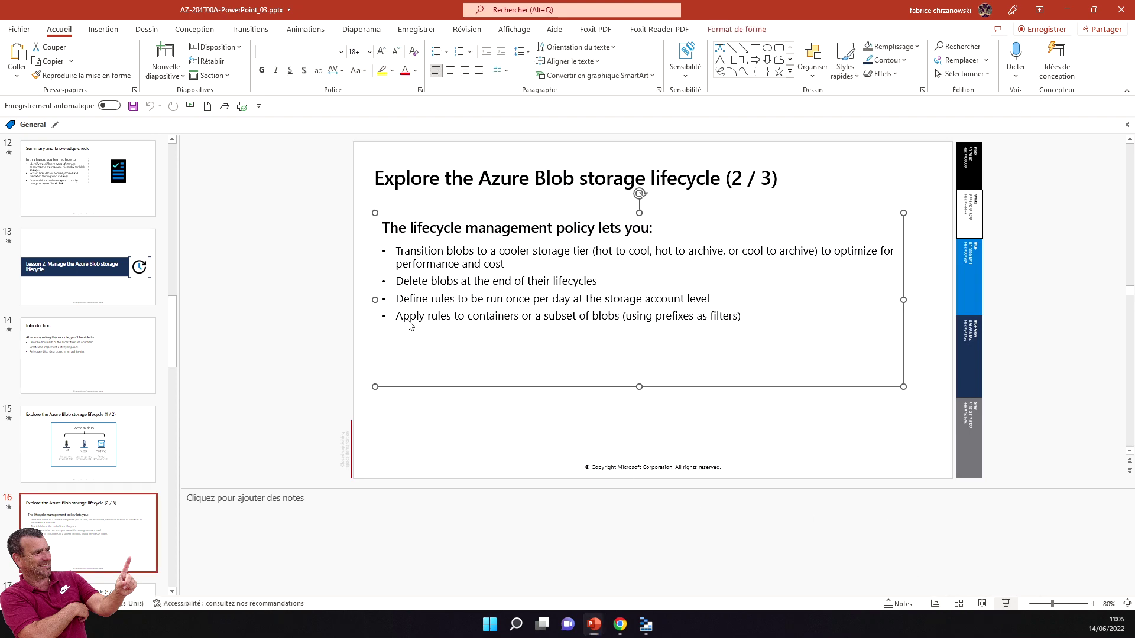
Step: Present from slide 16 through the lifecycle policy slides to 'Rehydrate blob data from the archive tier'
{"action": "left_click", "coordinate": [1004, 603]}
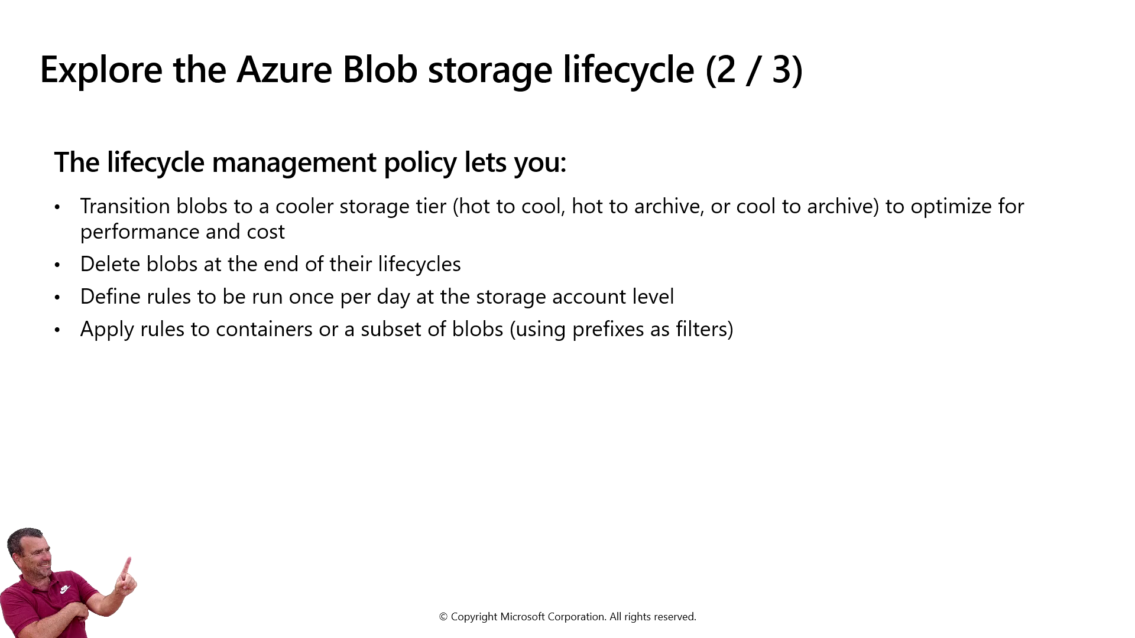
{"action": "left_click", "coordinate": [610, 241]}
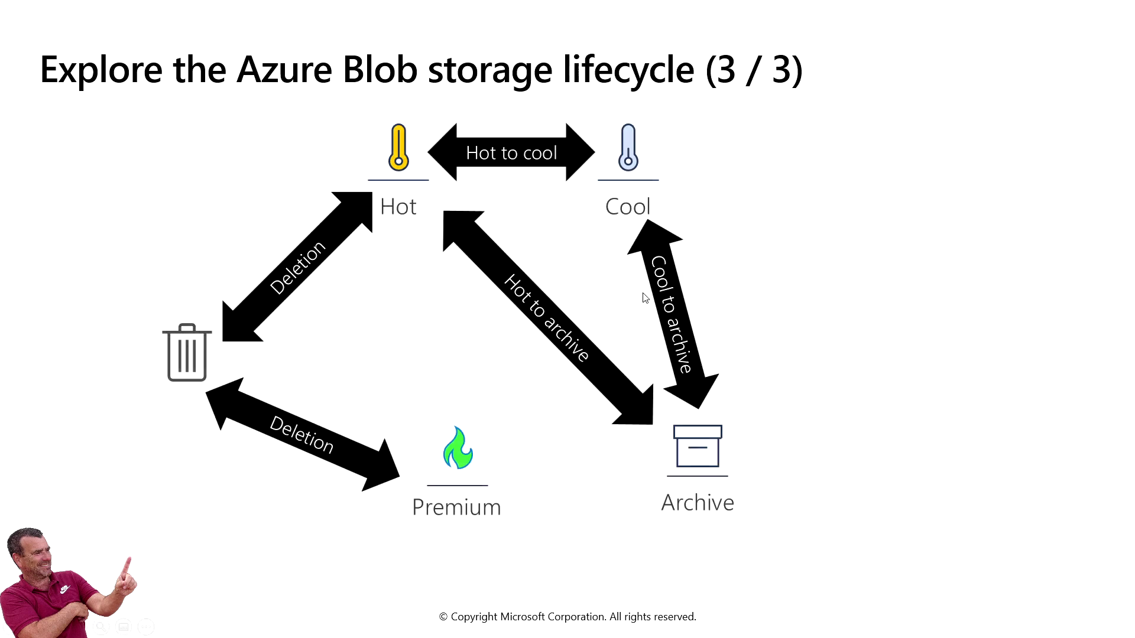
{"action": "left_click", "coordinate": [424, 313]}
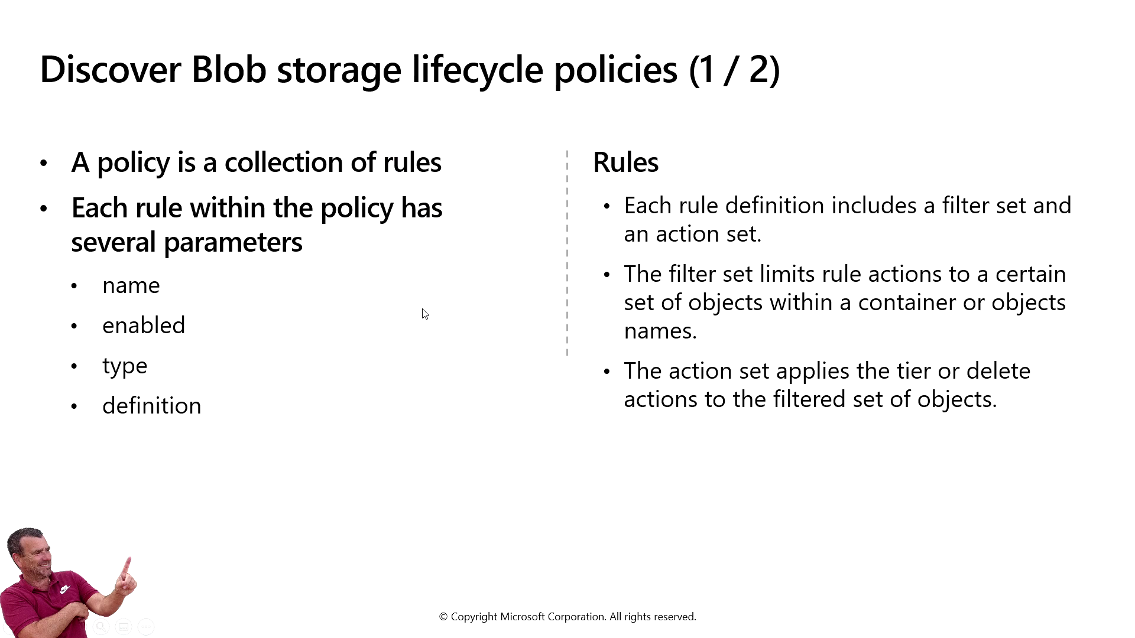
{"action": "left_click", "coordinate": [425, 313]}
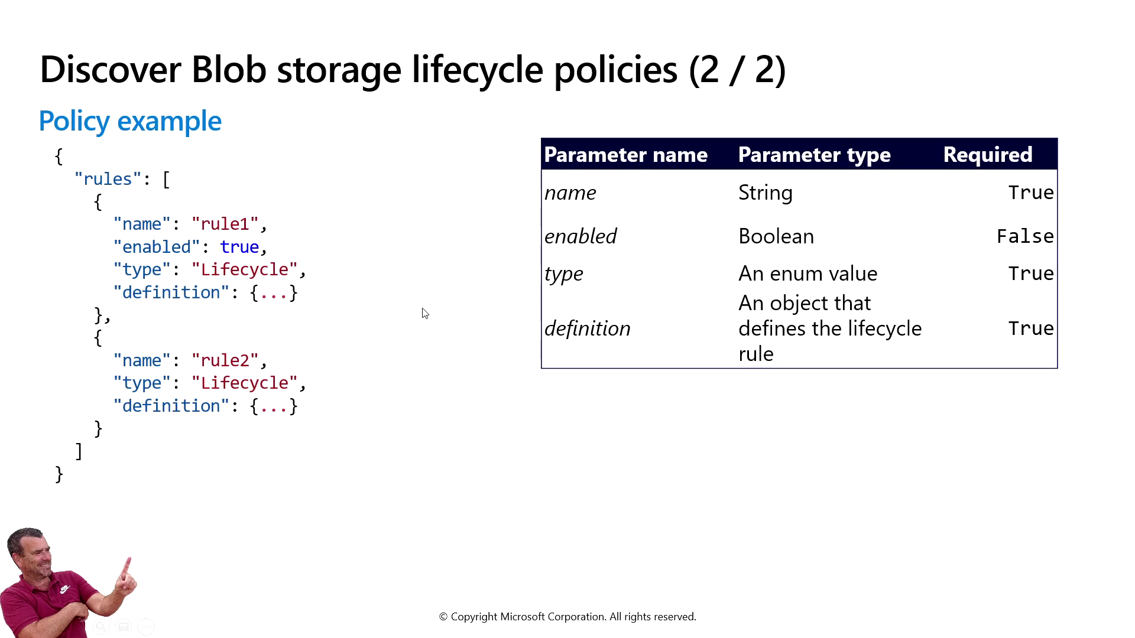
{"action": "left_click", "coordinate": [414, 246]}
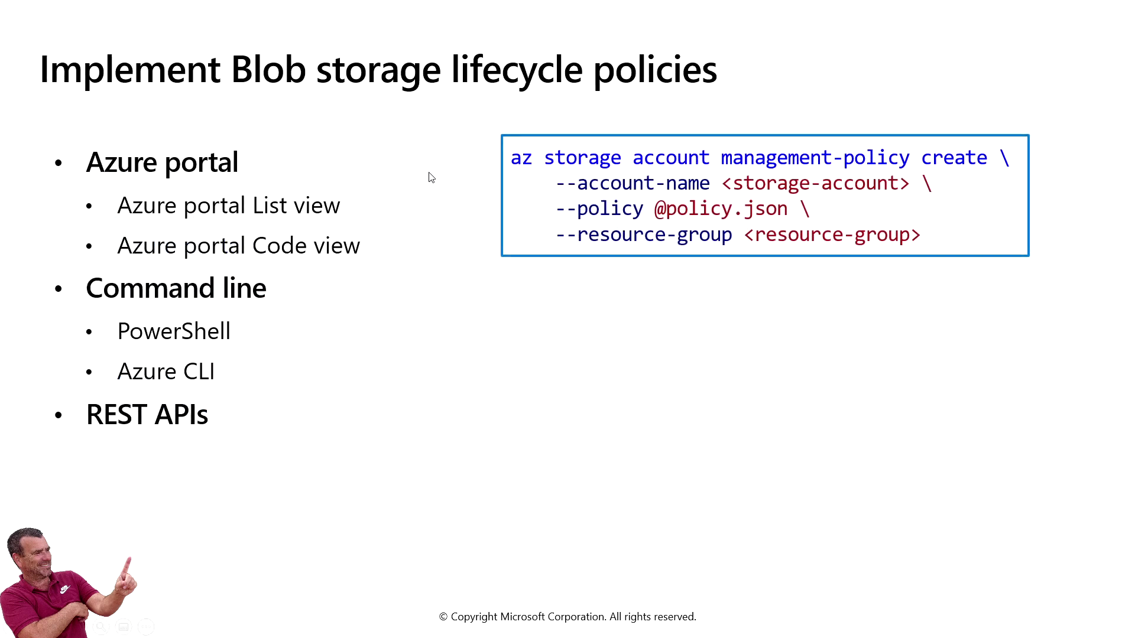
{"action": "left_click", "coordinate": [398, 266]}
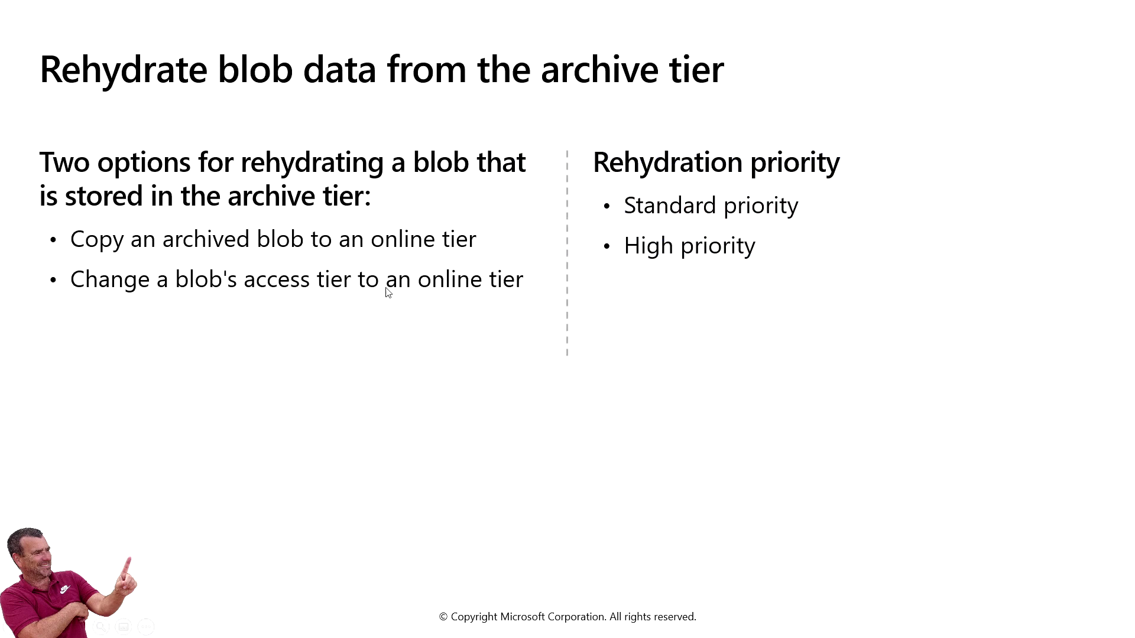